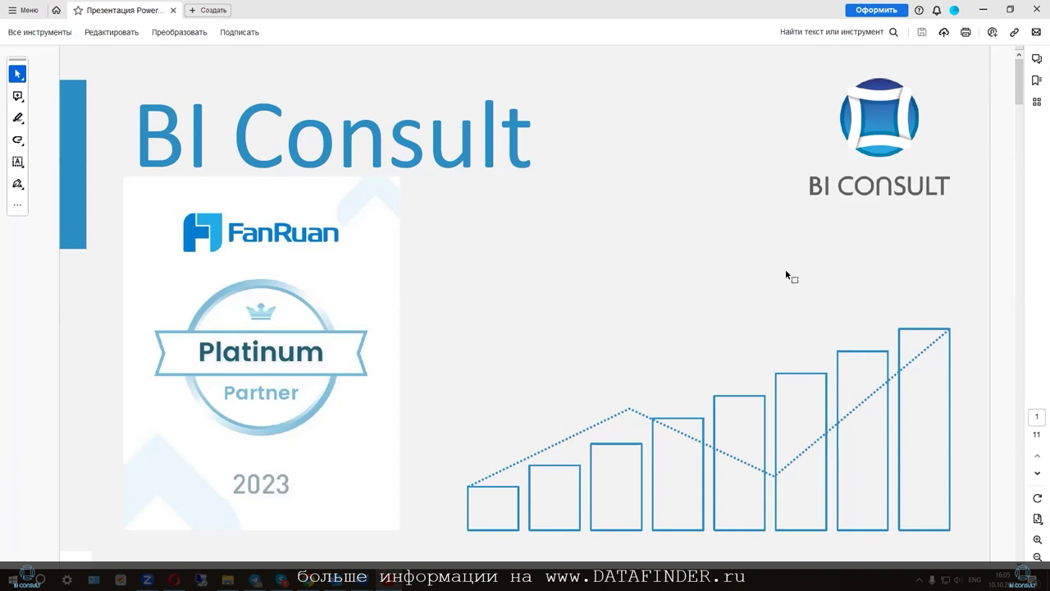
Scroll the PDF from the title slide to page 3, 'Ключевые особенности FineBI'
{"action": "scroll", "coordinate": [786, 275], "scroll_direction": "down", "scroll_amount": 1}
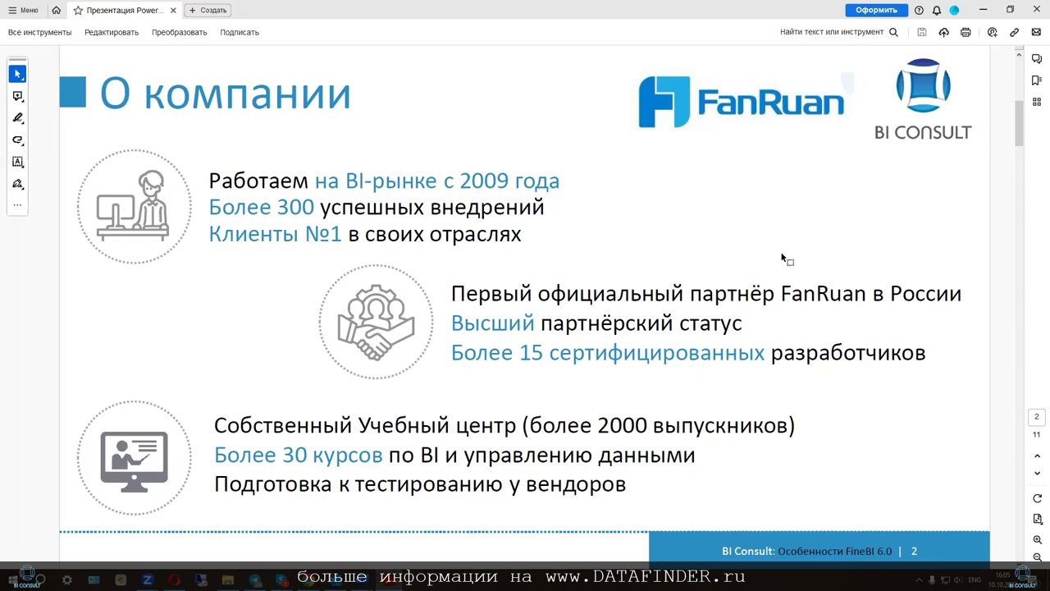
{"action": "scroll", "coordinate": [782, 257], "scroll_direction": "down", "scroll_amount": 2}
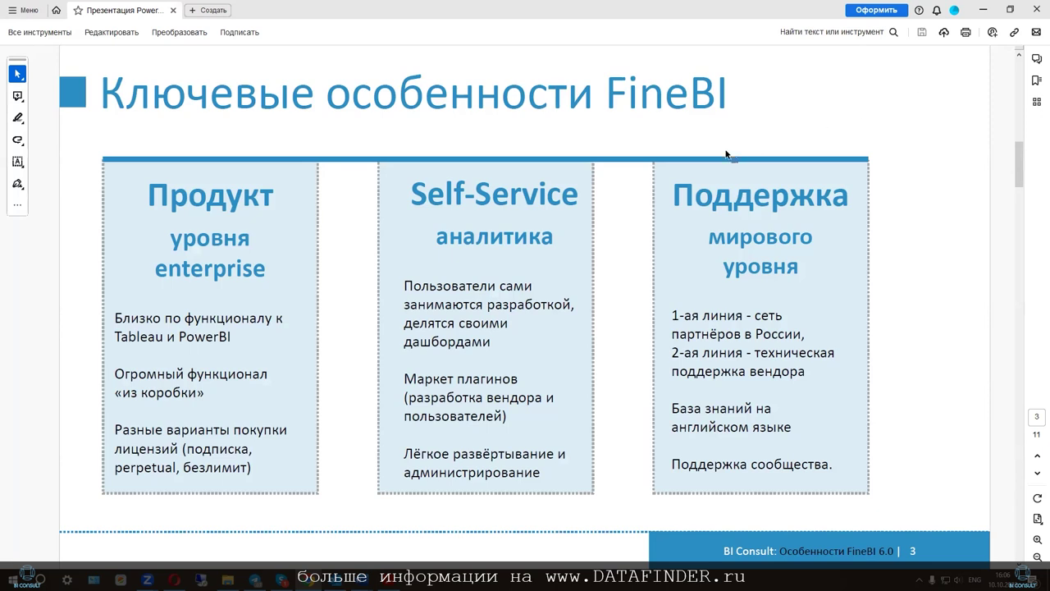
Scroll past the FanRuan training pages 4 and 5 to page 6, 'Итоги года с FineBI'
{"action": "scroll", "coordinate": [726, 156], "scroll_direction": "down", "scroll_amount": 3}
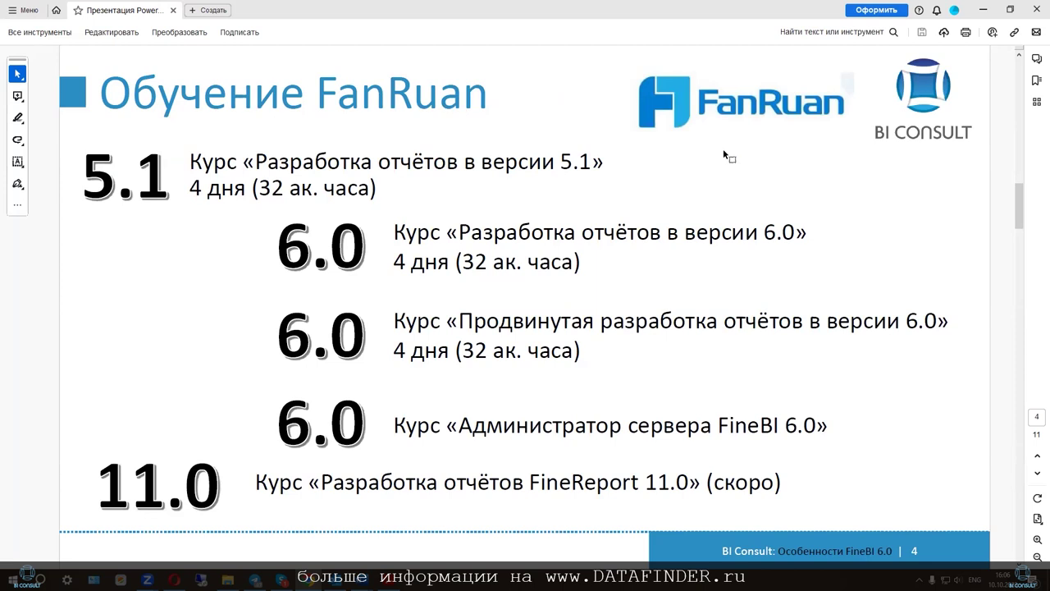
{"action": "scroll", "coordinate": [720, 150], "scroll_direction": "down", "scroll_amount": 1}
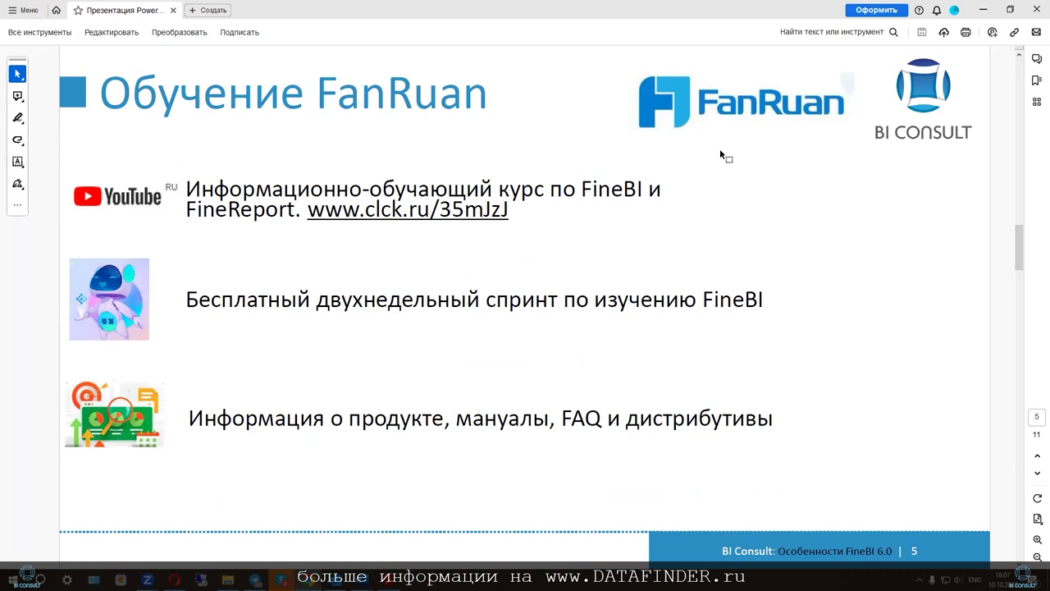
{"action": "scroll", "coordinate": [718, 166], "scroll_direction": "down", "scroll_amount": 1}
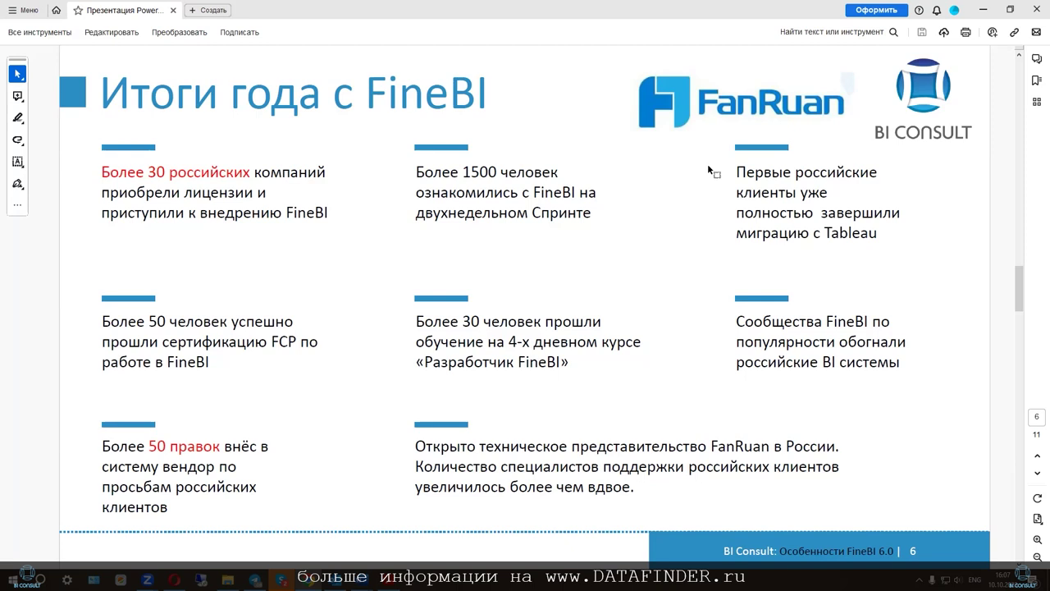
Scroll past the client logos to page 8, the 'Примеры визуализаций' slide
{"action": "scroll", "coordinate": [708, 166], "scroll_direction": "down", "scroll_amount": 1}
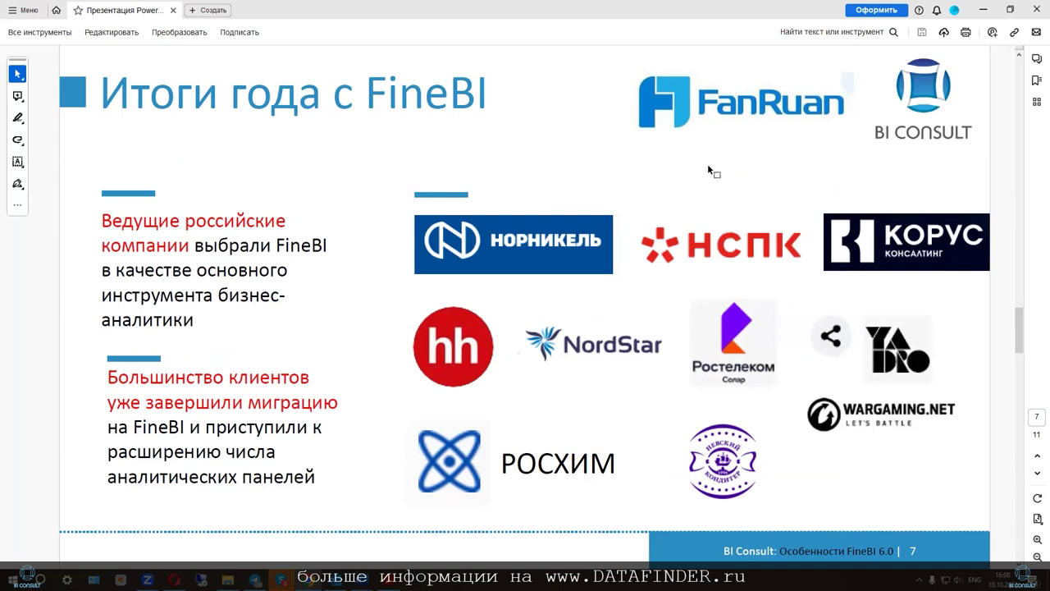
{"action": "scroll", "coordinate": [724, 164], "scroll_direction": "down", "scroll_amount": 1}
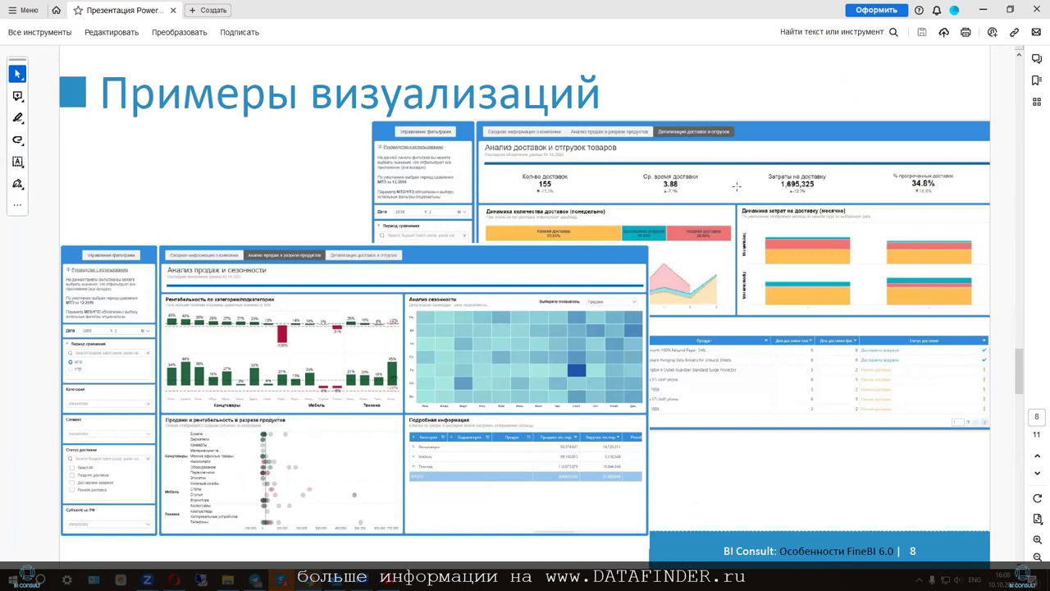
{"action": "scroll", "coordinate": [736, 186], "scroll_direction": "down", "scroll_amount": 2}
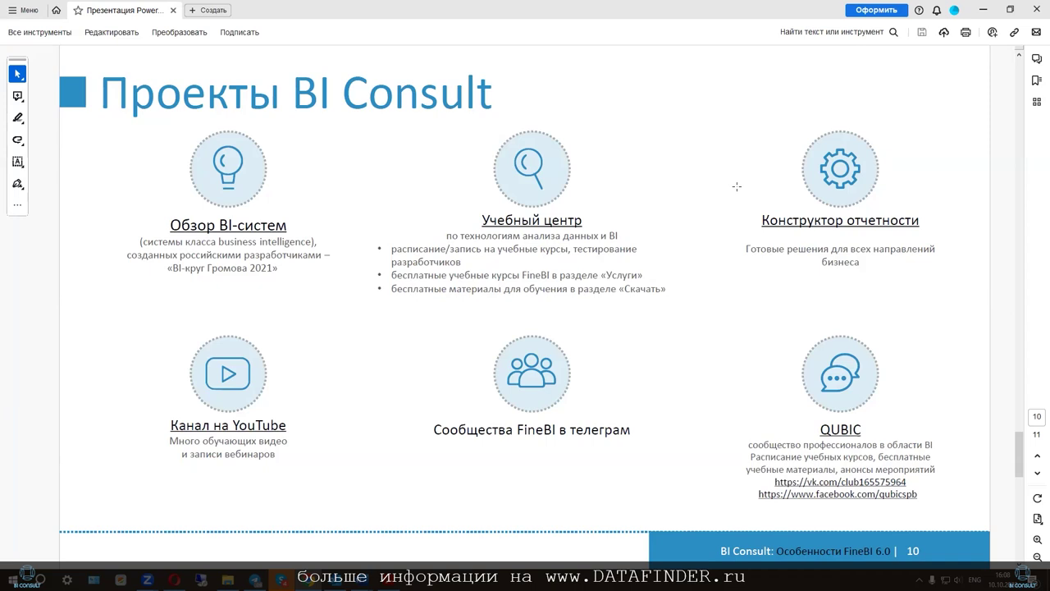
Scroll the PDF to the final page 11 with the QR code
{"action": "scroll", "coordinate": [737, 187], "scroll_direction": "down", "scroll_amount": 2}
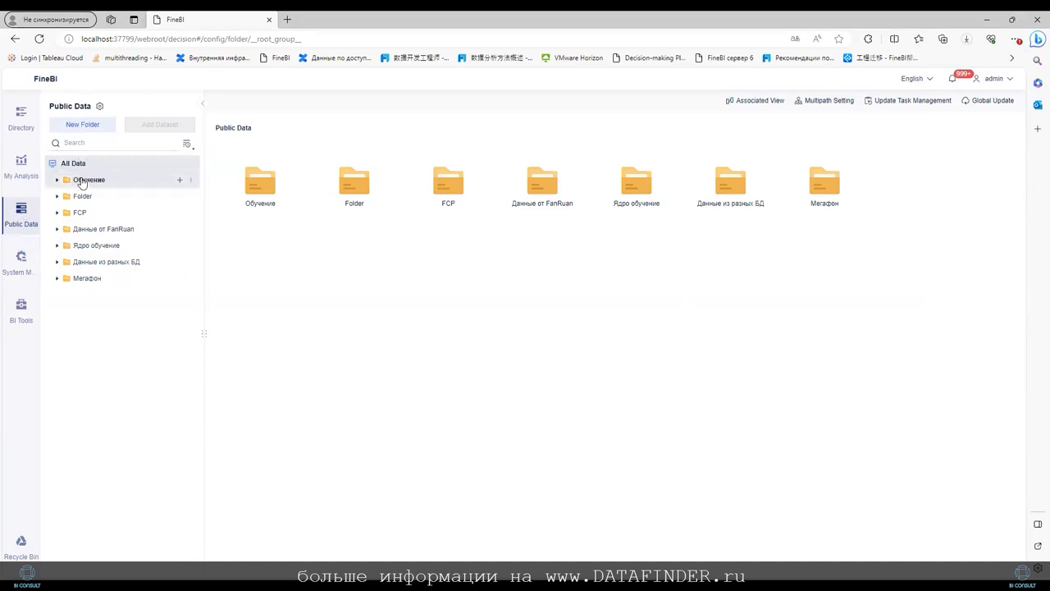
Open the Обучение folder in Public Data and show its Add dataset menu
{"action": "left_click", "coordinate": [83, 180]}
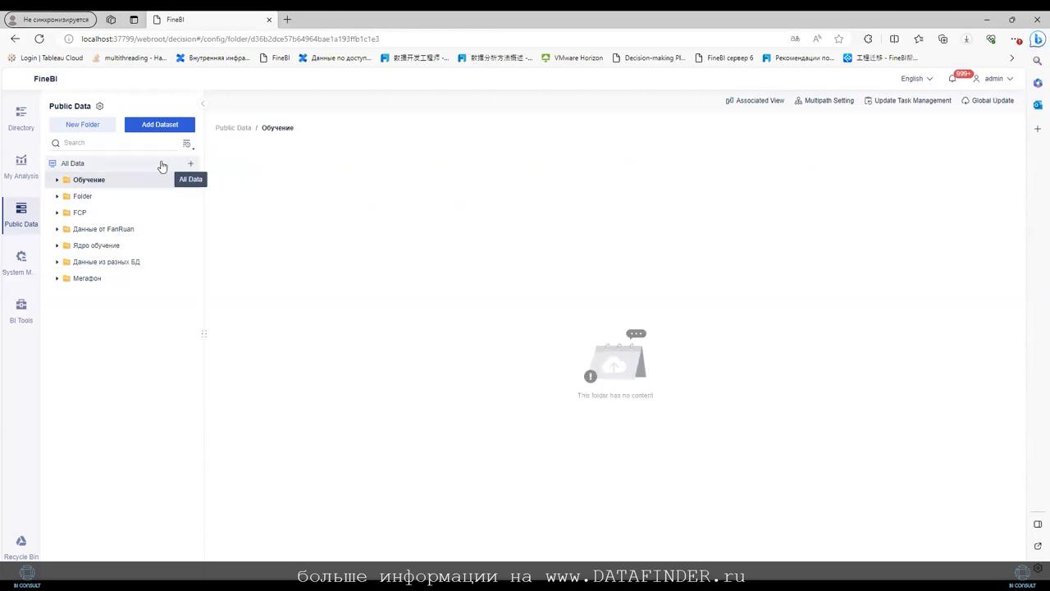
{"action": "left_click", "coordinate": [179, 181]}
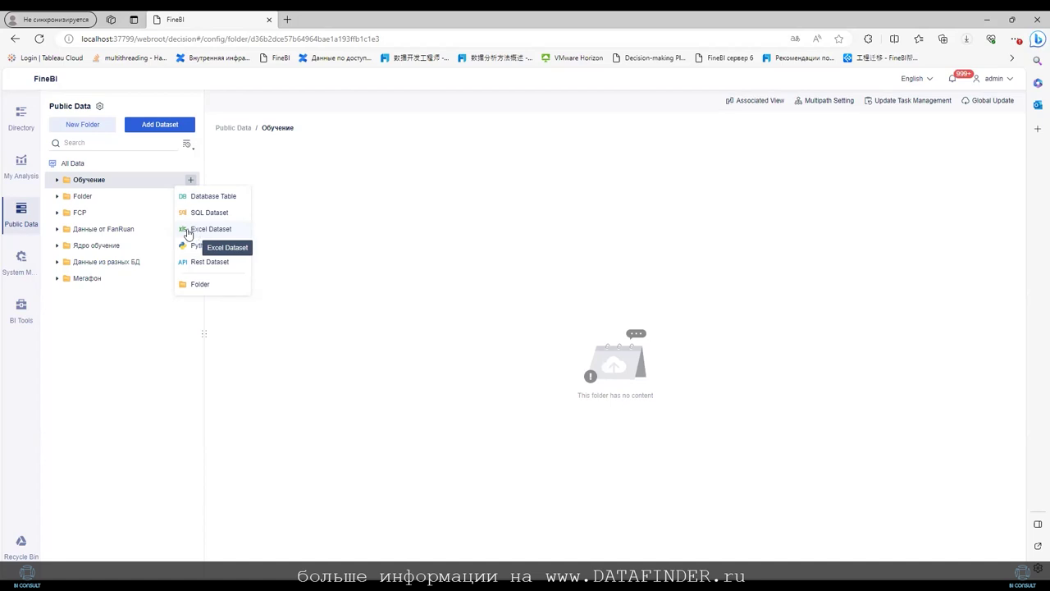
Go to System Management > Data Connection > Server Dataset and list the Create Dataset types
{"action": "left_click", "coordinate": [20, 259]}
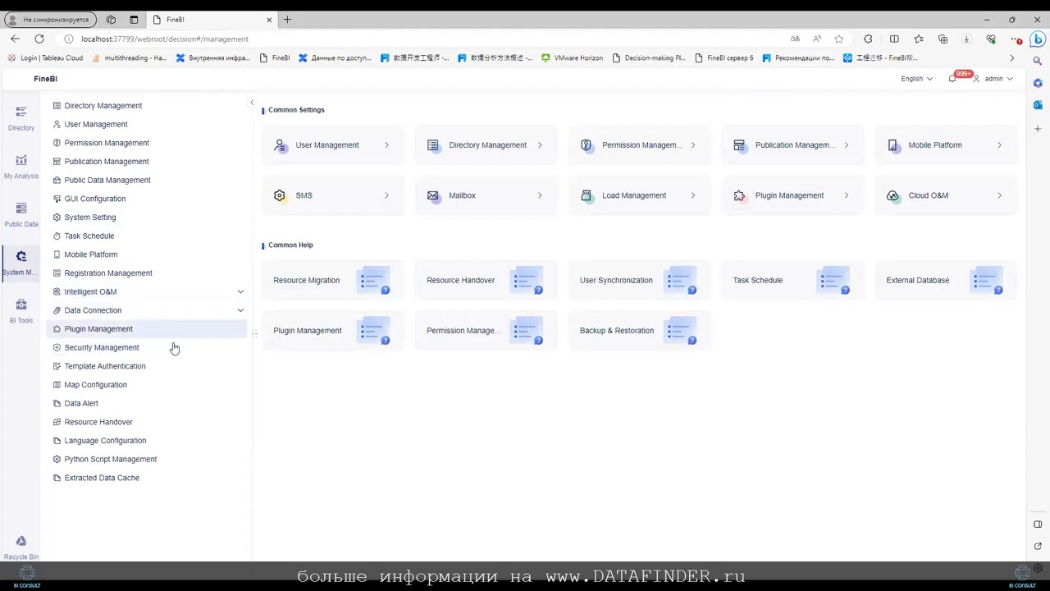
{"action": "left_click", "coordinate": [187, 312]}
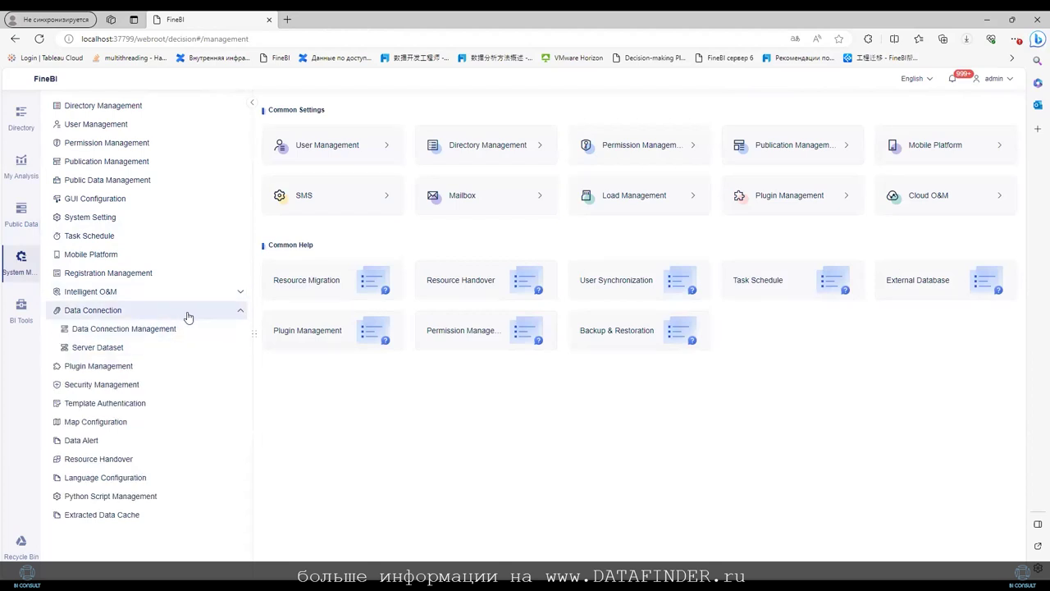
{"action": "left_click", "coordinate": [97, 347]}
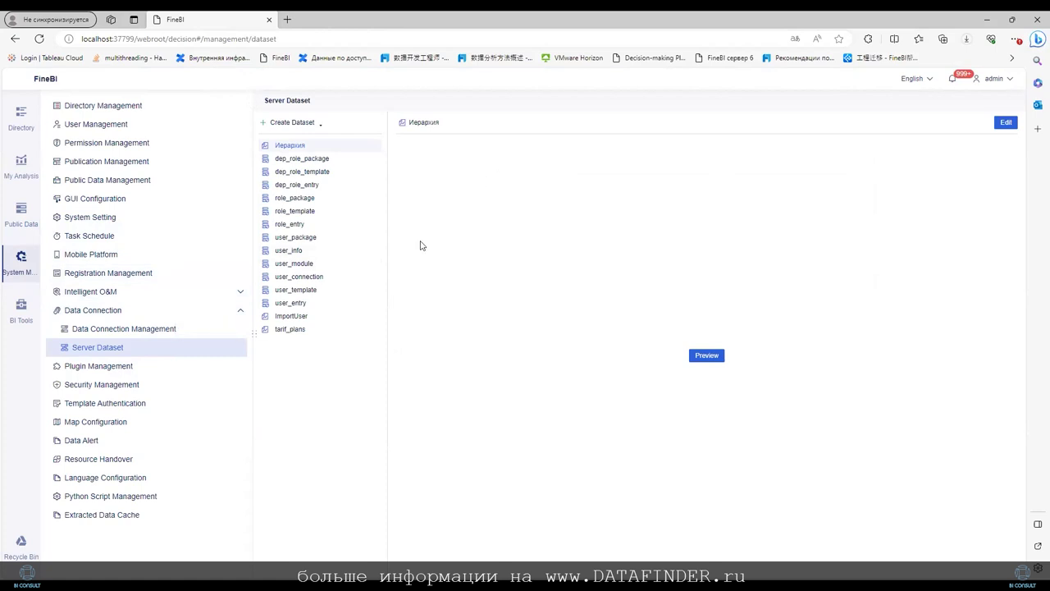
{"action": "left_click", "coordinate": [320, 123]}
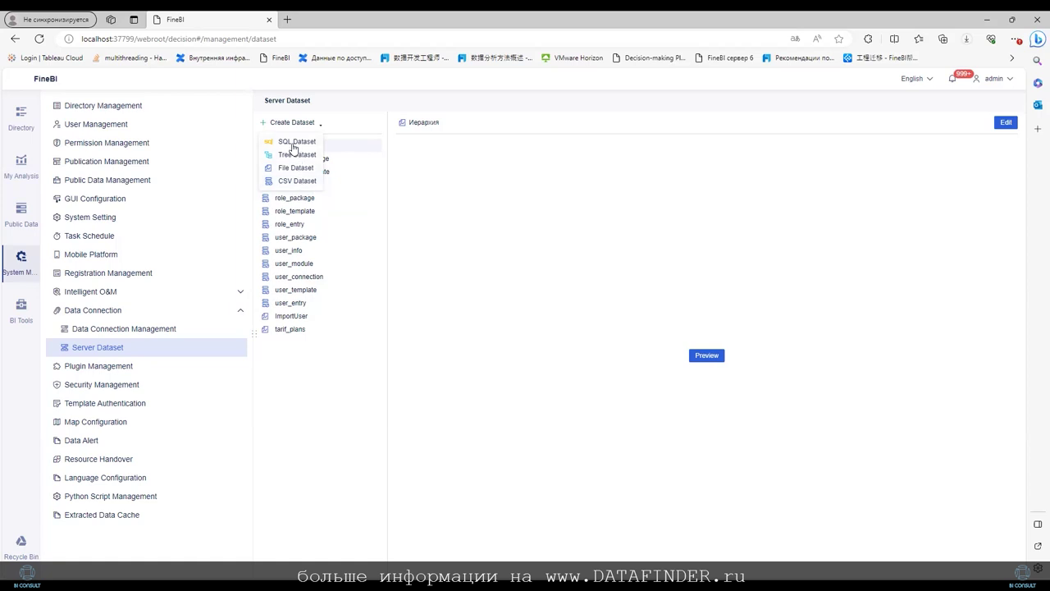
{"action": "left_click", "coordinate": [294, 144]}
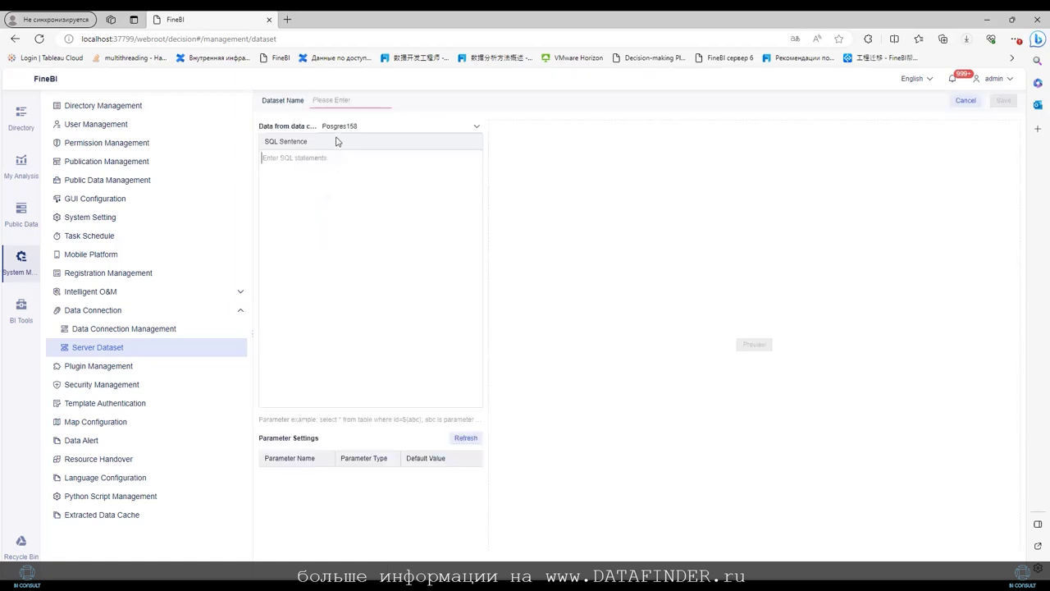
{"action": "left_click_drag", "start_coordinate": [260, 125], "coordinate": [314, 126]}
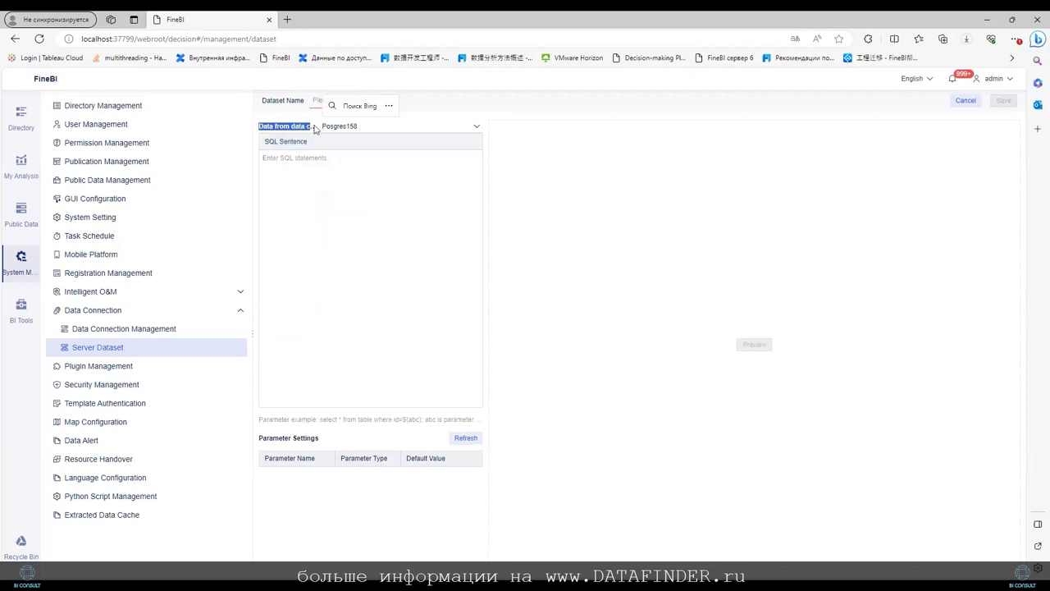
{"action": "left_click", "coordinate": [324, 149]}
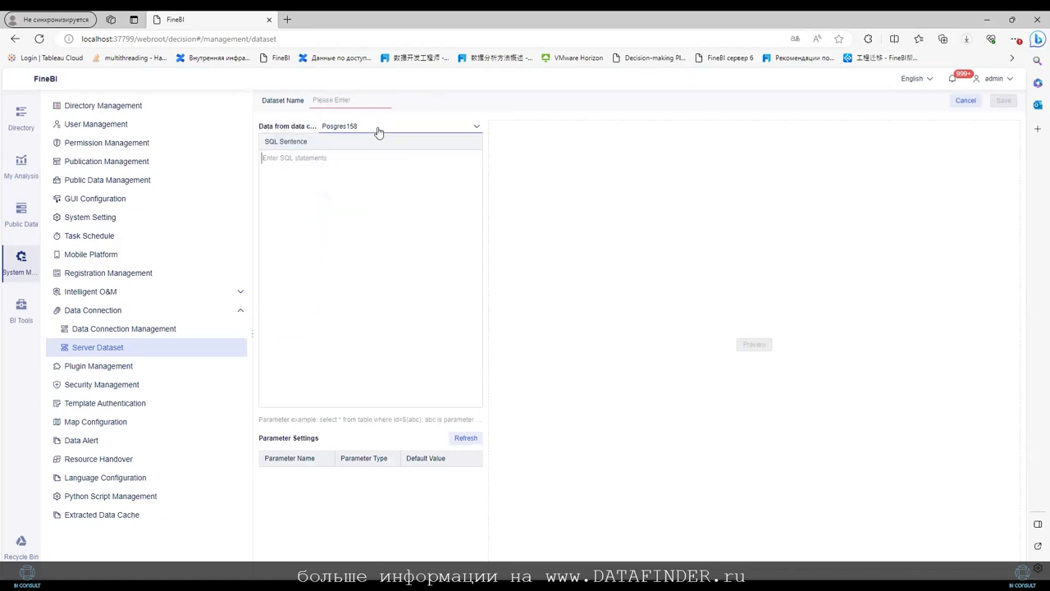
{"action": "left_click", "coordinate": [961, 102]}
{"action": "left_click", "coordinate": [316, 123]}
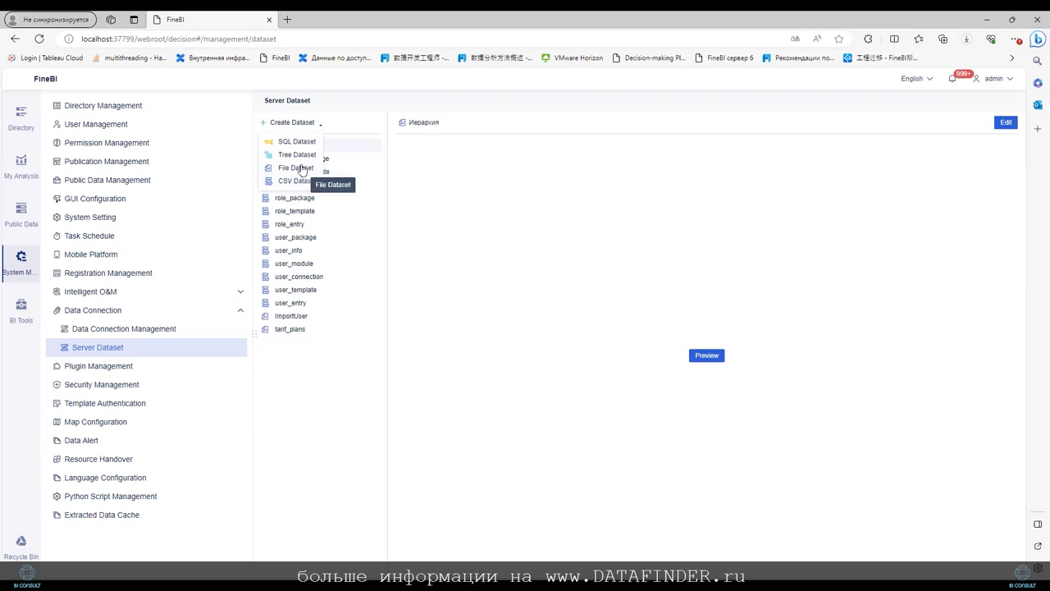
Build a tree dataset by parent field with ID as identity and ID1 as parent, preview it, and start naming it treeds
{"action": "left_click", "coordinate": [297, 156]}
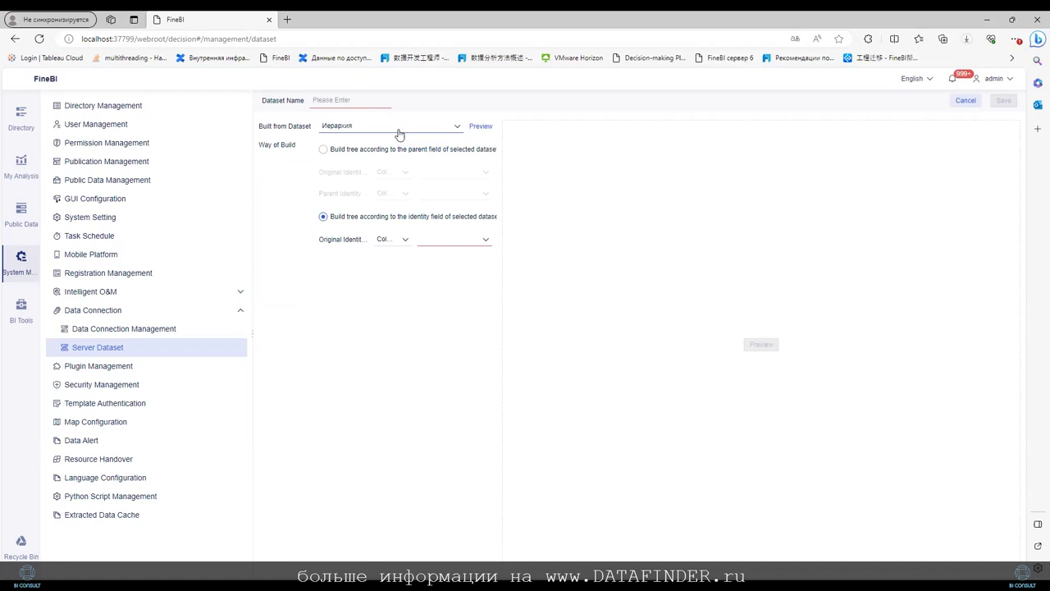
{"action": "left_click", "coordinate": [324, 149]}
{"action": "left_click", "coordinate": [488, 178]}
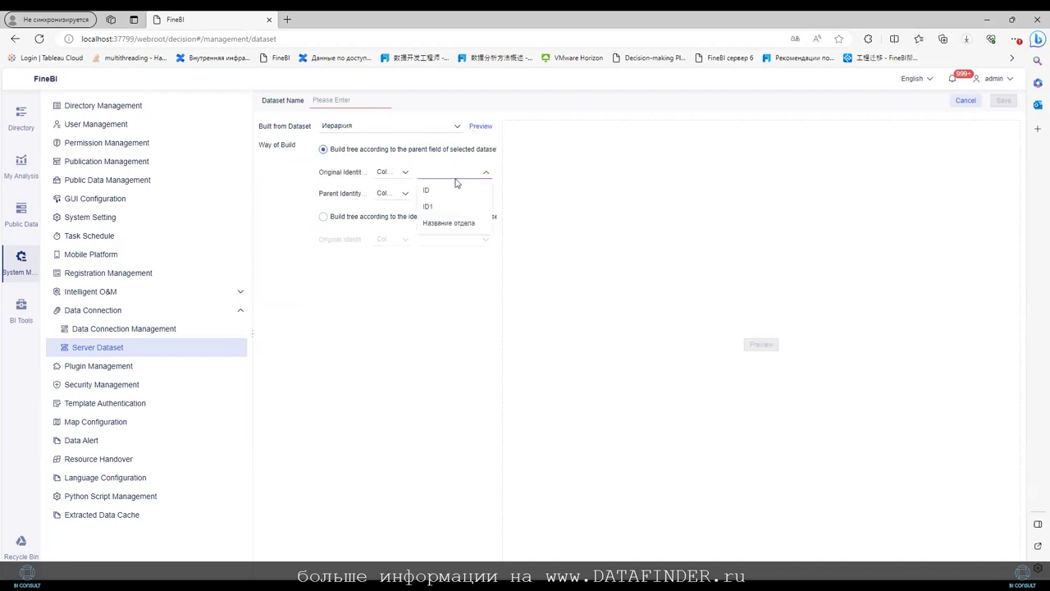
{"action": "left_click", "coordinate": [438, 201]}
{"action": "left_click", "coordinate": [457, 195]}
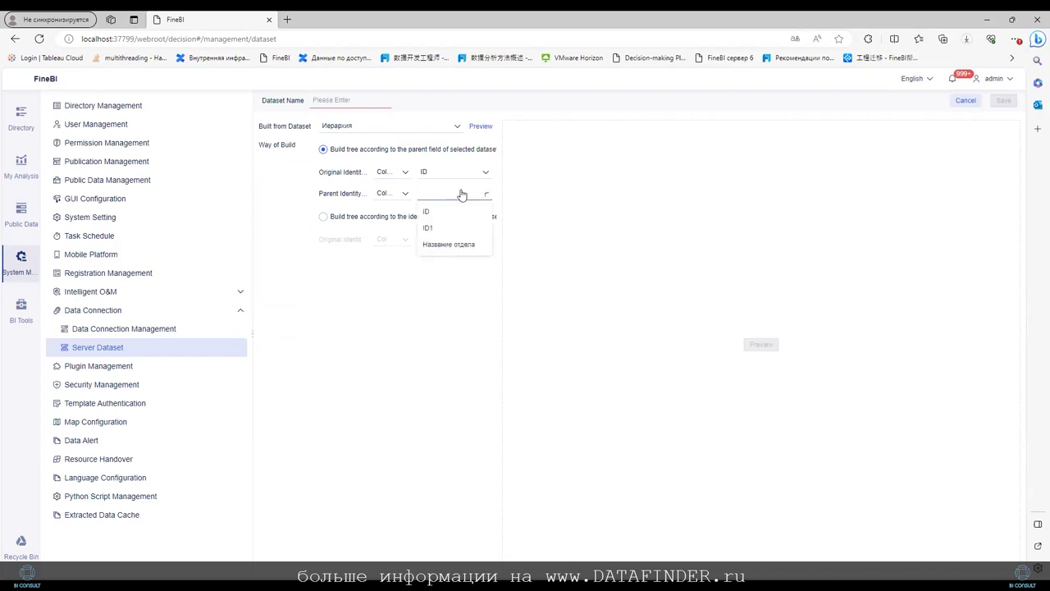
{"action": "left_click", "coordinate": [445, 228]}
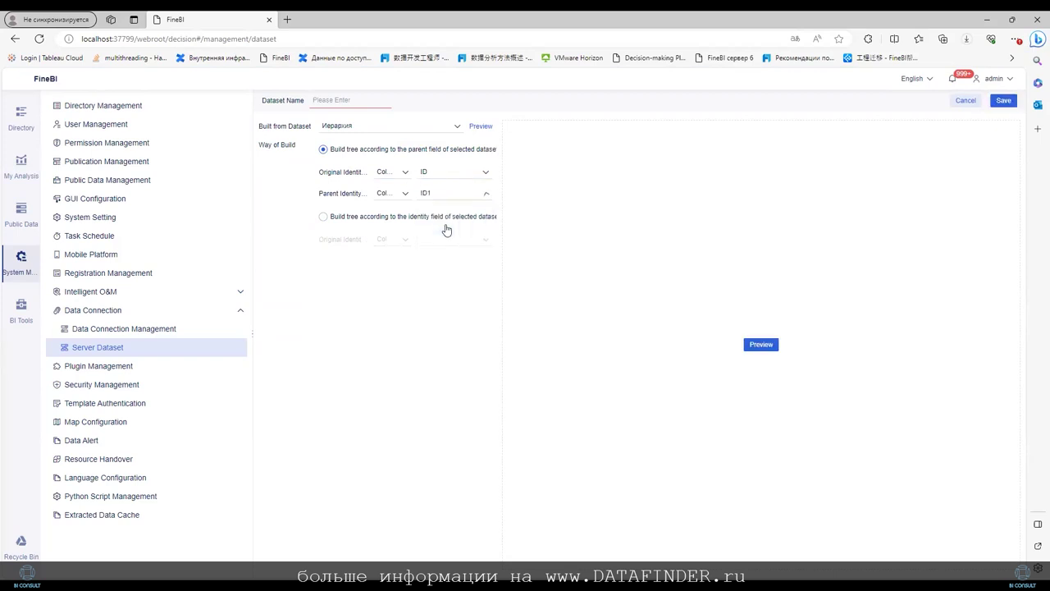
{"action": "left_click", "coordinate": [750, 345]}
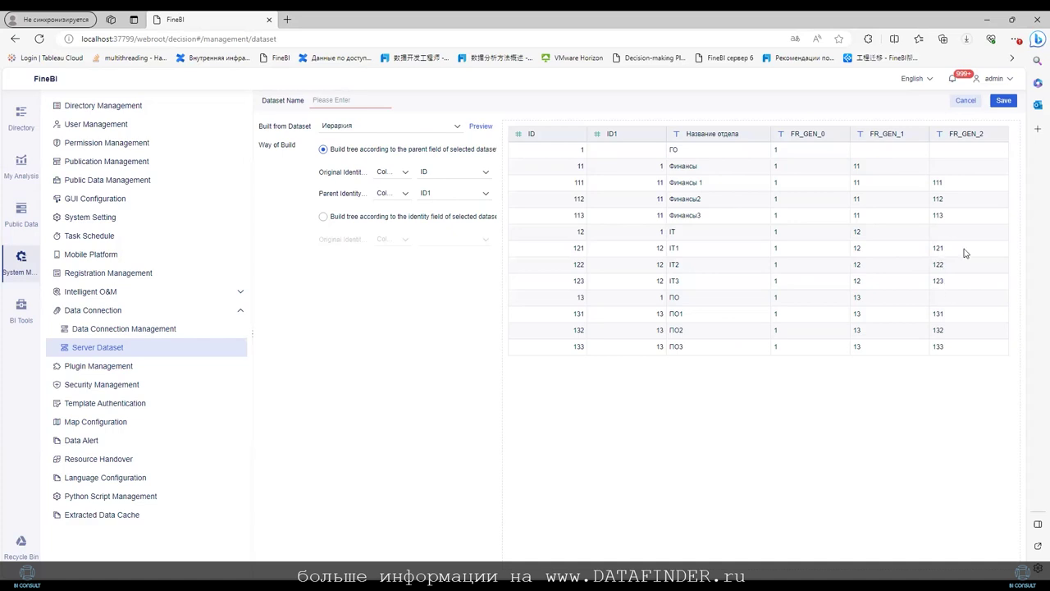
{"action": "left_click", "coordinate": [379, 105]}
{"action": "type", "text": "е"}
{"action": "key", "text": "BackSpace"}
Save the treeds dataset and start a new file dataset of type XML
{"action": "left_click", "coordinate": [1003, 102]}
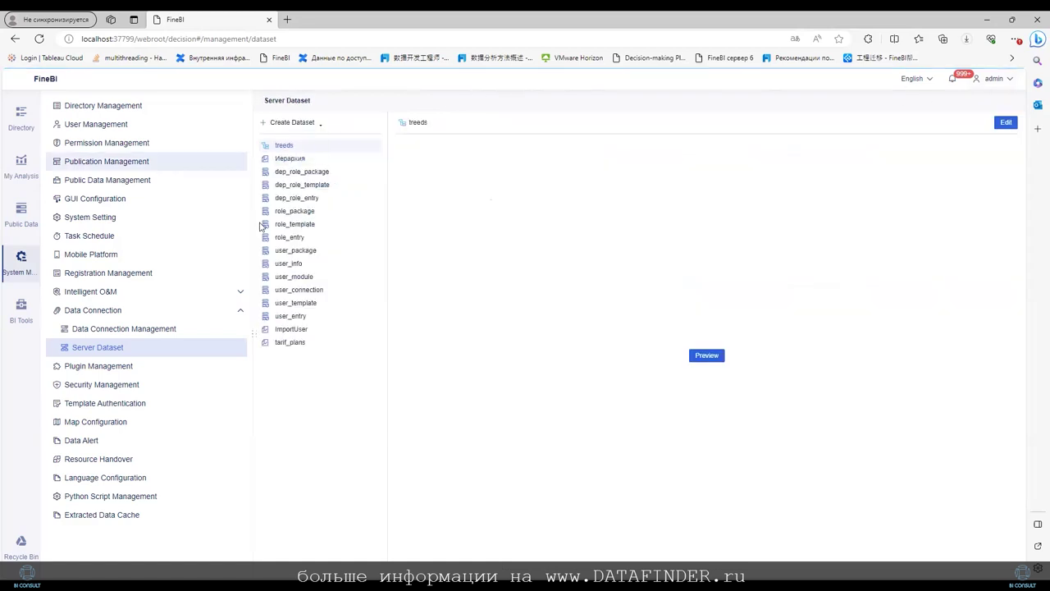
{"action": "left_click", "coordinate": [313, 126]}
{"action": "left_click", "coordinate": [300, 166]}
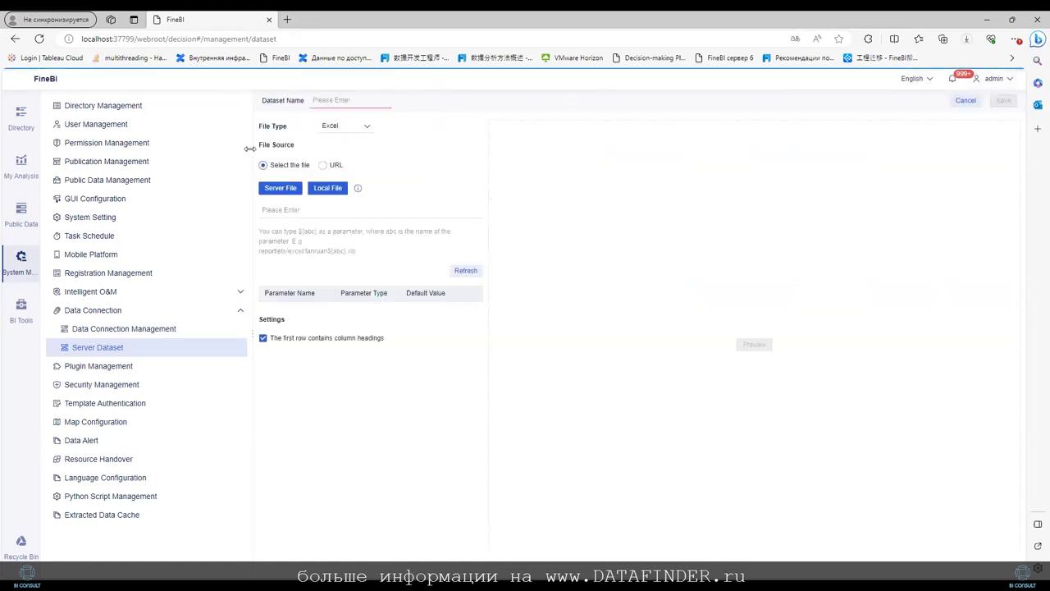
{"action": "left_click", "coordinate": [335, 128]}
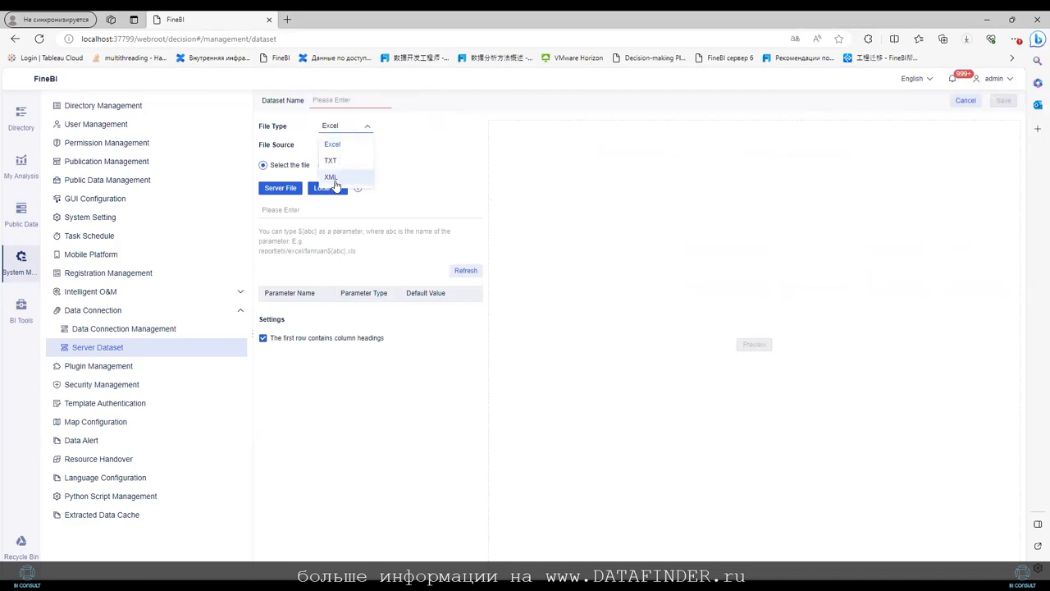
{"action": "left_click", "coordinate": [331, 178]}
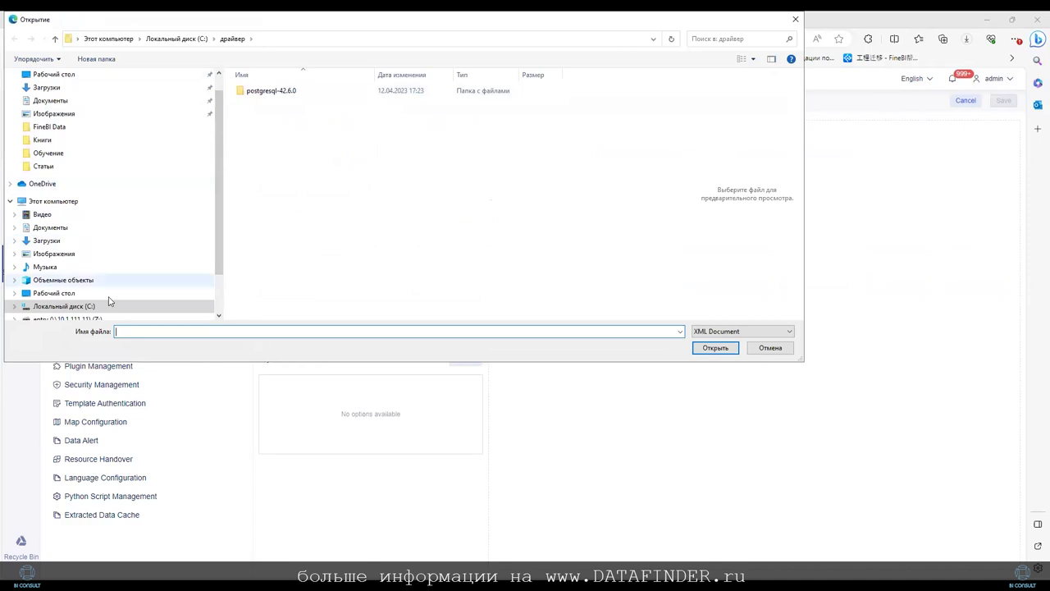
Upload test2 from C:\Обучение, overwriting the server copy, and expand the server xml folder
{"action": "left_click", "coordinate": [96, 307]}
{"action": "left_click", "coordinate": [73, 293]}
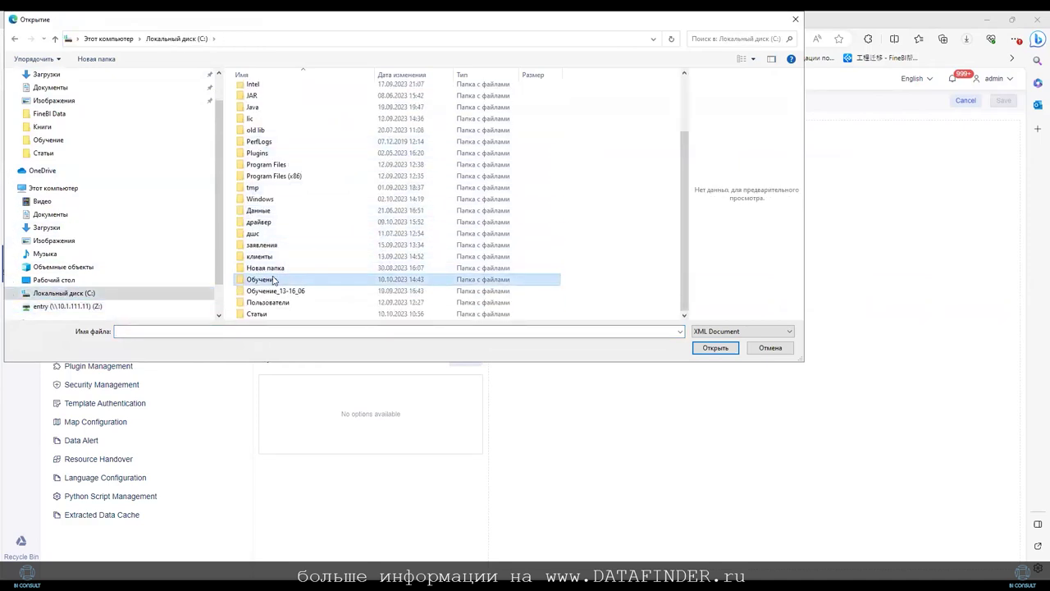
{"action": "double_click", "coordinate": [276, 279]}
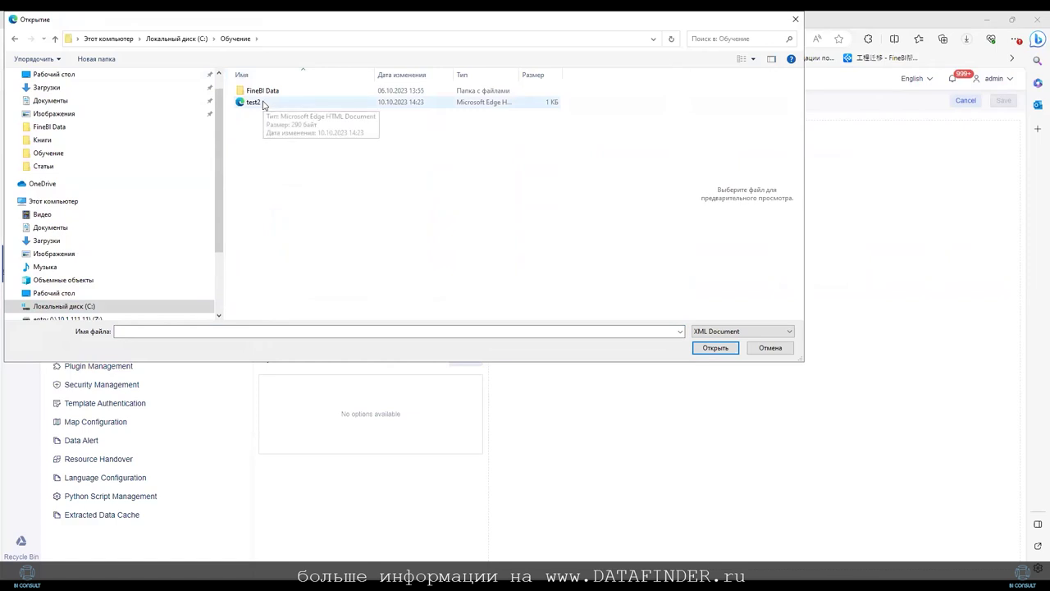
{"action": "left_click", "coordinate": [707, 351]}
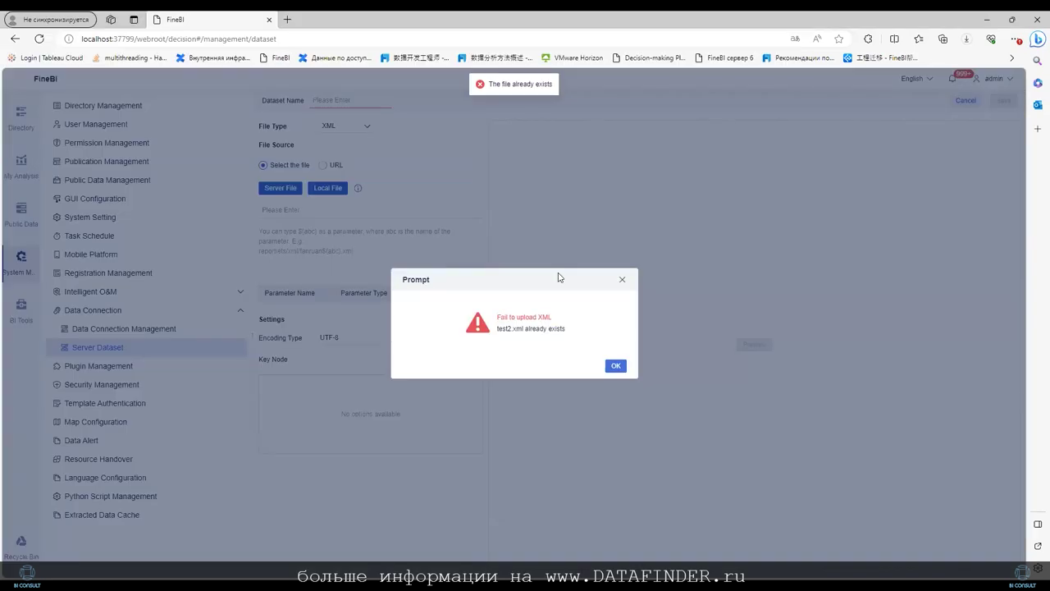
{"action": "left_click", "coordinate": [615, 366]}
{"action": "left_click", "coordinate": [279, 188]}
{"action": "left_click", "coordinate": [391, 259]}
Use reportlets/xml/test2.xml as source and preview the Customers Name and type nodes
{"action": "left_click", "coordinate": [423, 294]}
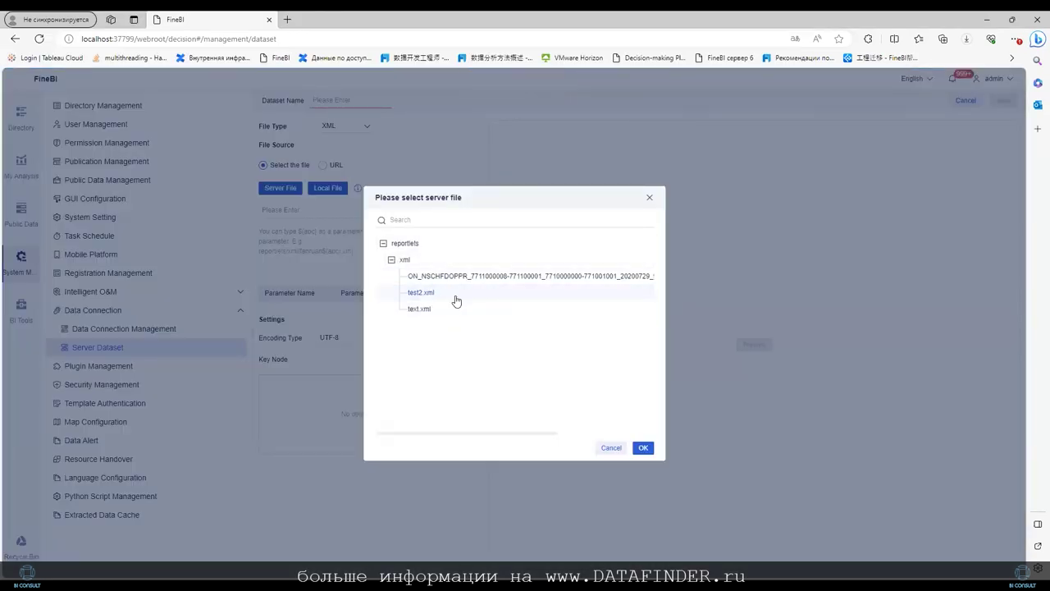
{"action": "left_click", "coordinate": [642, 447]}
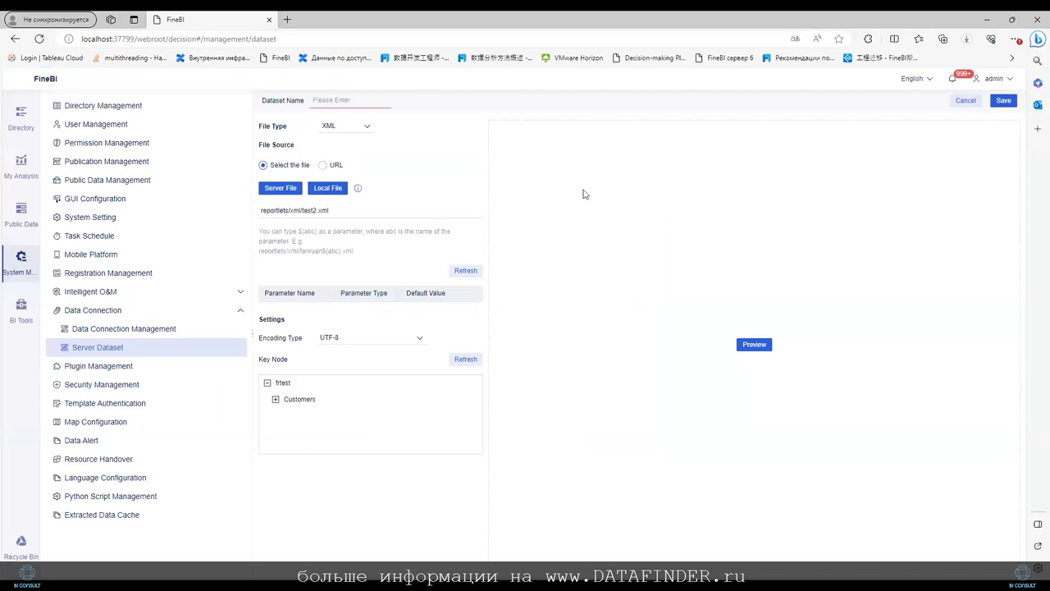
{"action": "left_click", "coordinate": [276, 397]}
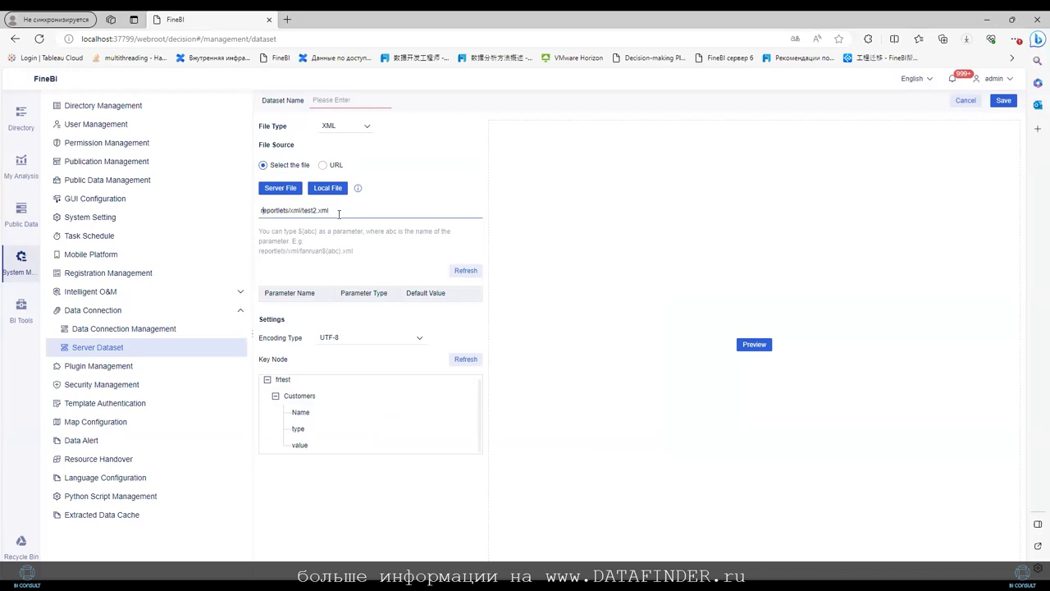
{"action": "left_click", "coordinate": [738, 343]}
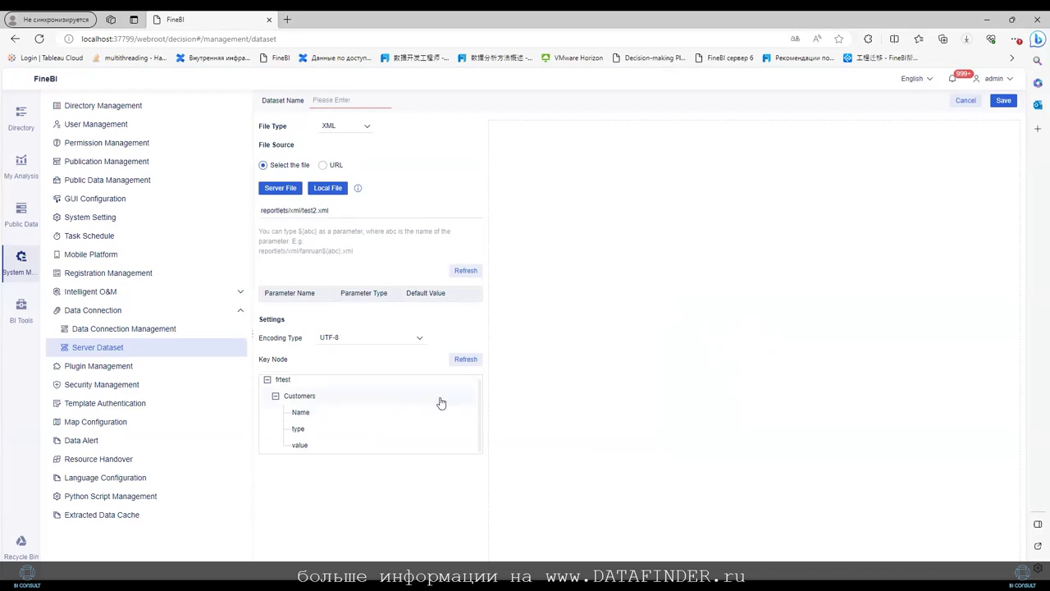
{"action": "left_click", "coordinate": [300, 416]}
{"action": "left_click", "coordinate": [757, 345]}
{"action": "left_click", "coordinate": [283, 431]}
{"action": "left_click", "coordinate": [753, 349]}
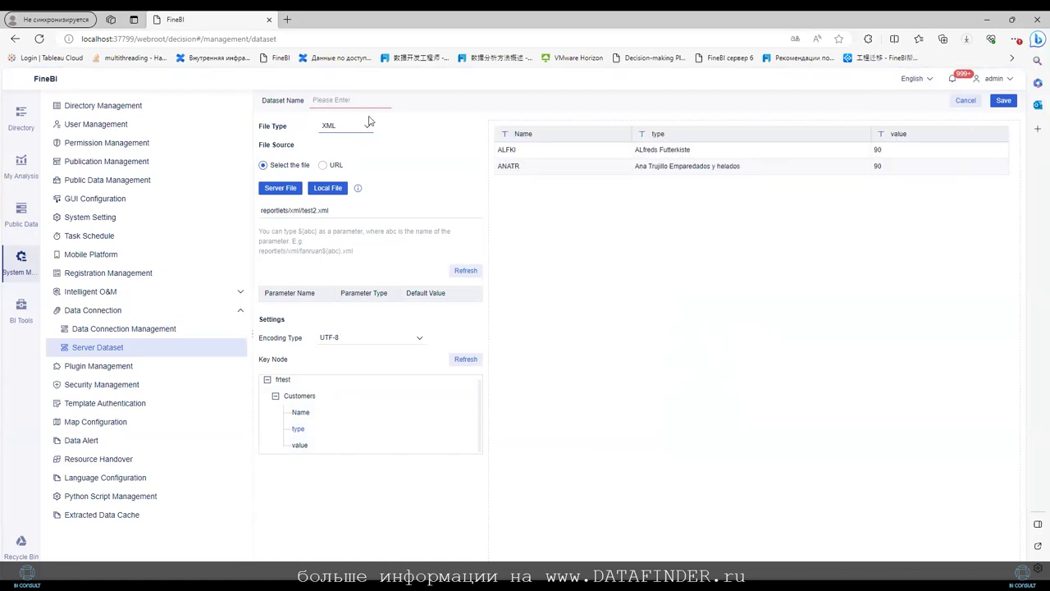
Name the XML dataset XMLDS and save it
{"action": "left_click", "coordinate": [359, 103]}
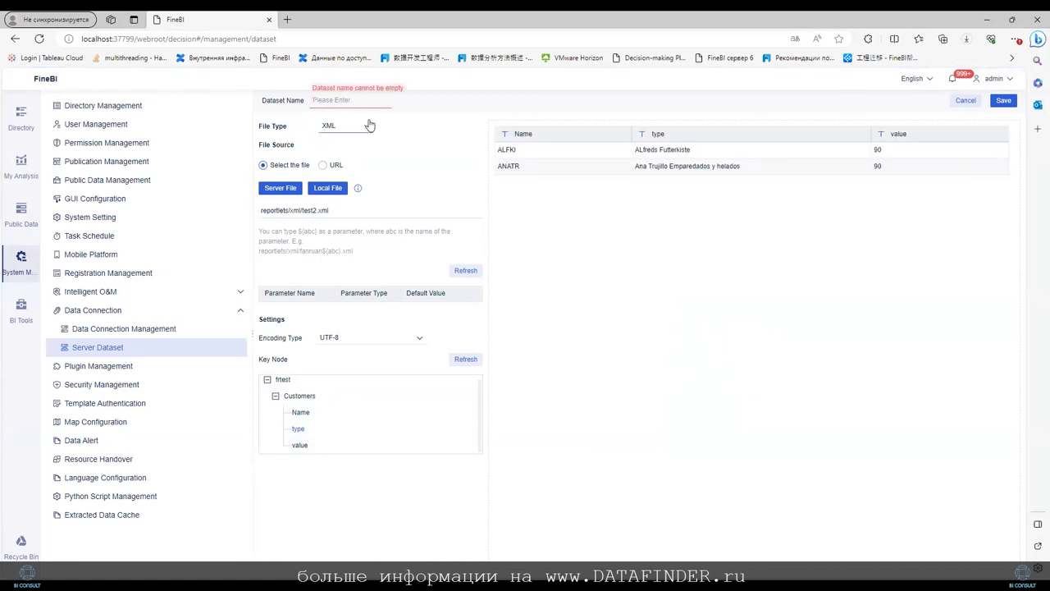
{"action": "type", "text": "XMLDS"}
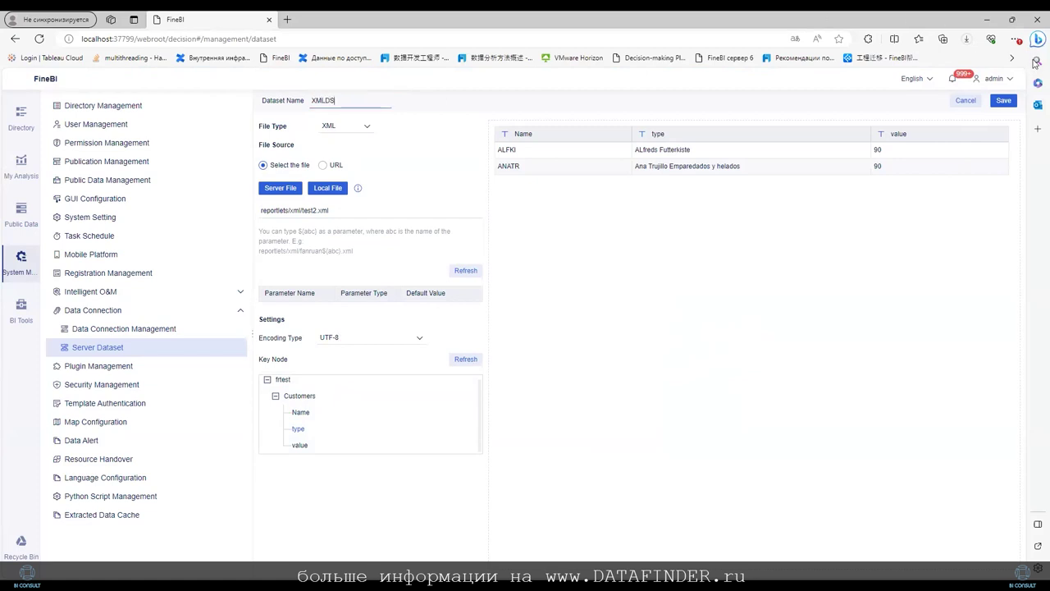
{"action": "left_click", "coordinate": [1003, 100]}
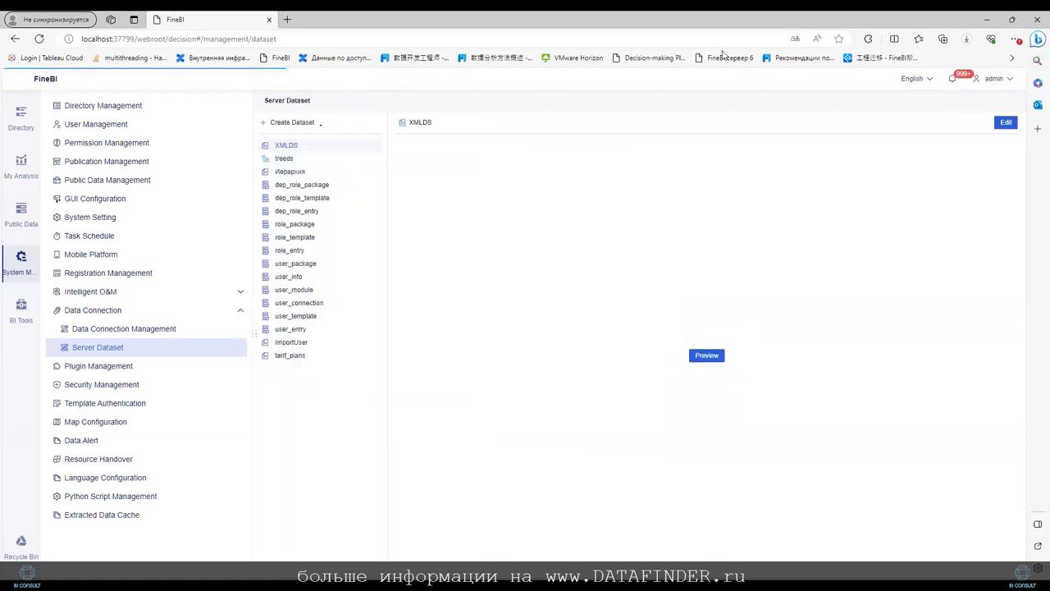
{"action": "left_click", "coordinate": [293, 123]}
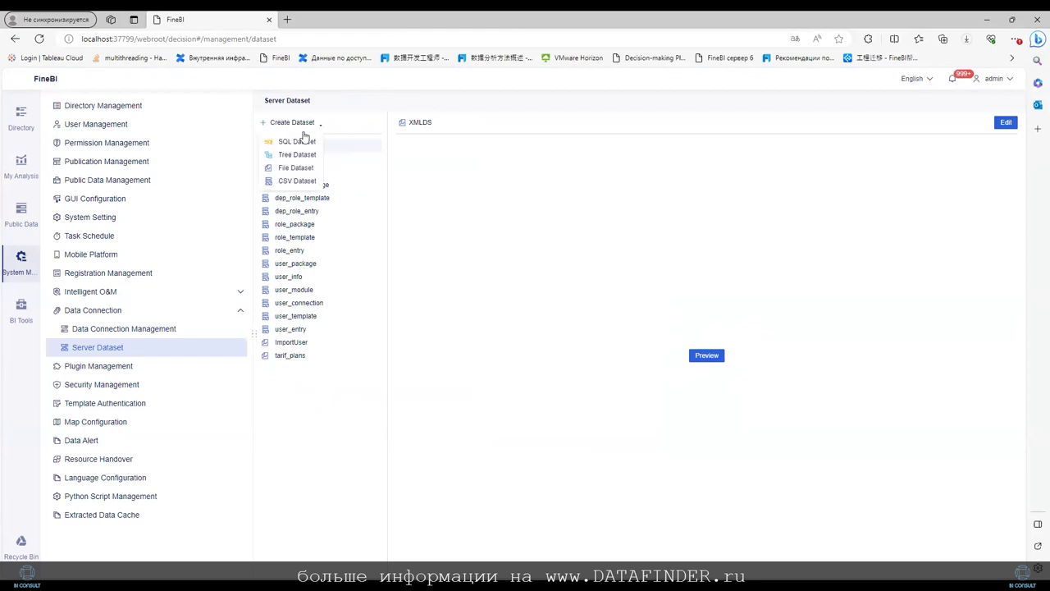
Create a TXT file dataset and upload the local text2 file
{"action": "left_click", "coordinate": [296, 168]}
{"action": "left_click", "coordinate": [336, 128]}
{"action": "left_click", "coordinate": [349, 159]}
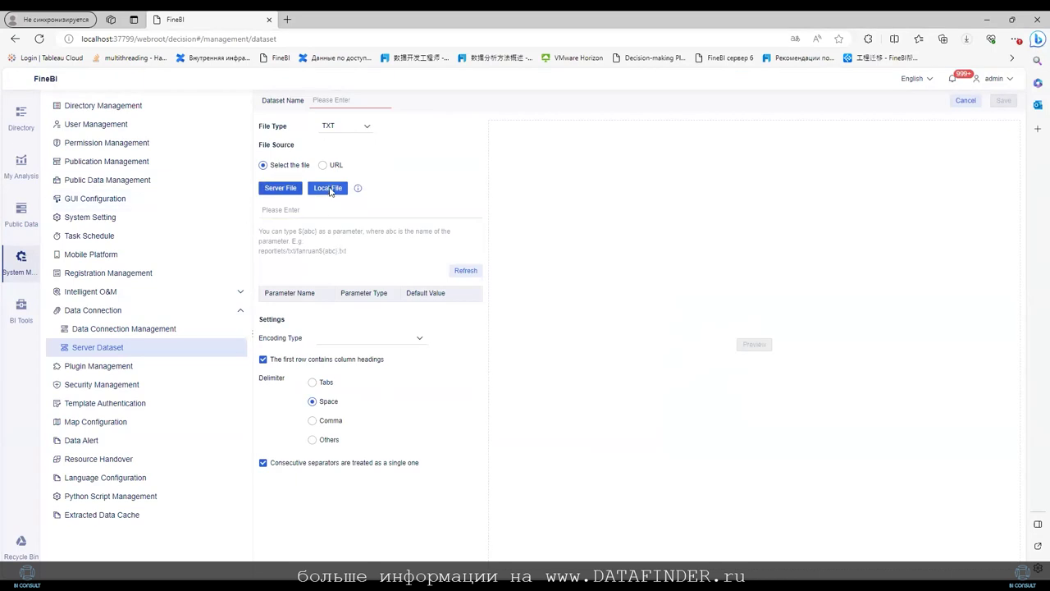
{"action": "left_click", "coordinate": [328, 188]}
{"action": "left_click", "coordinate": [258, 114]}
{"action": "left_click", "coordinate": [713, 348]}
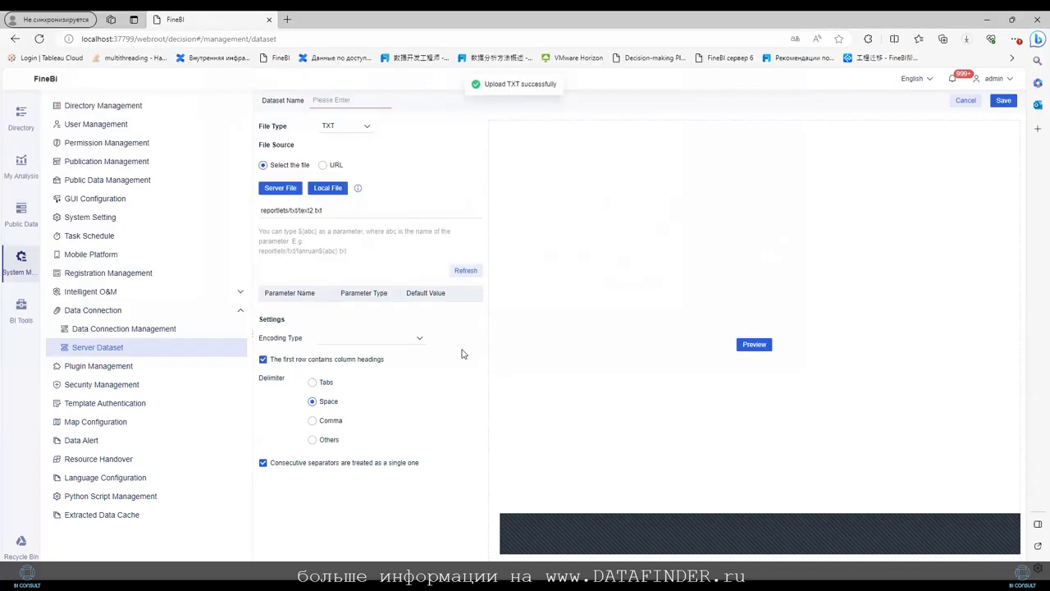
Switch the delimiter to comma, preview the country table, and save it as textds
{"action": "left_click", "coordinate": [754, 344]}
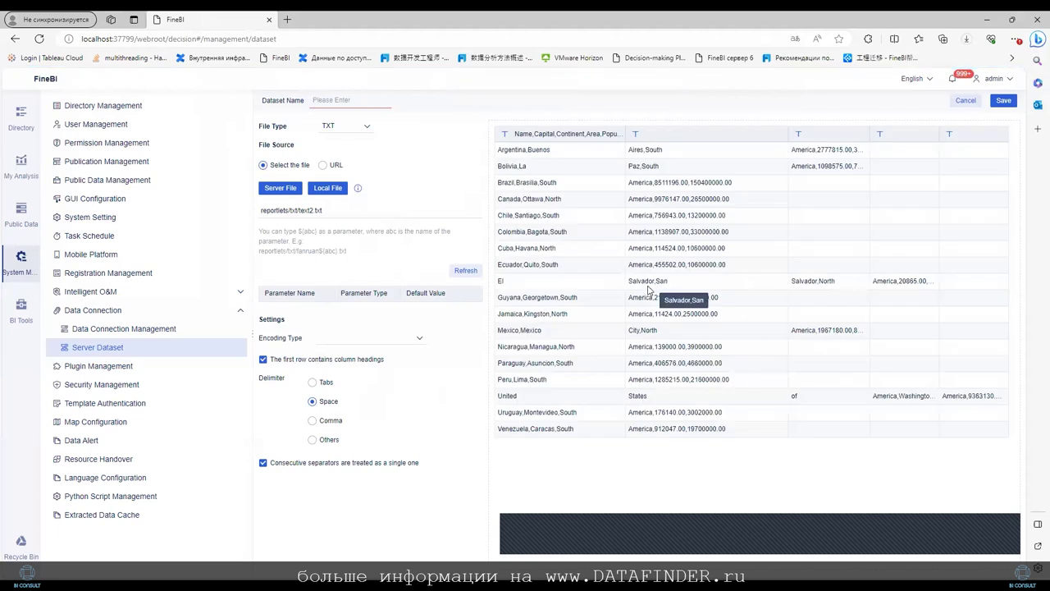
{"action": "left_click", "coordinate": [312, 422]}
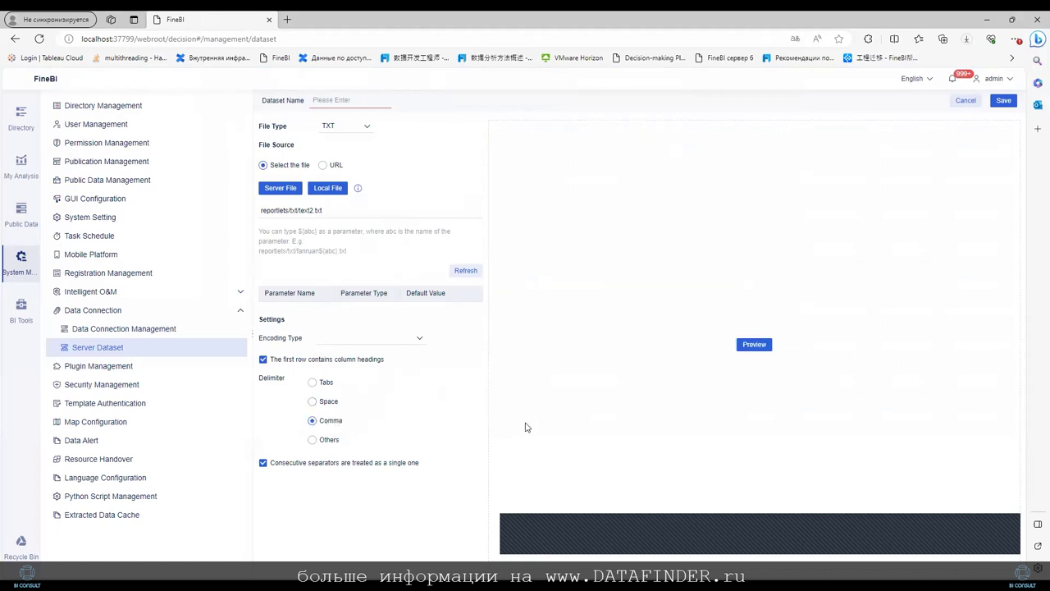
{"action": "left_click", "coordinate": [759, 345]}
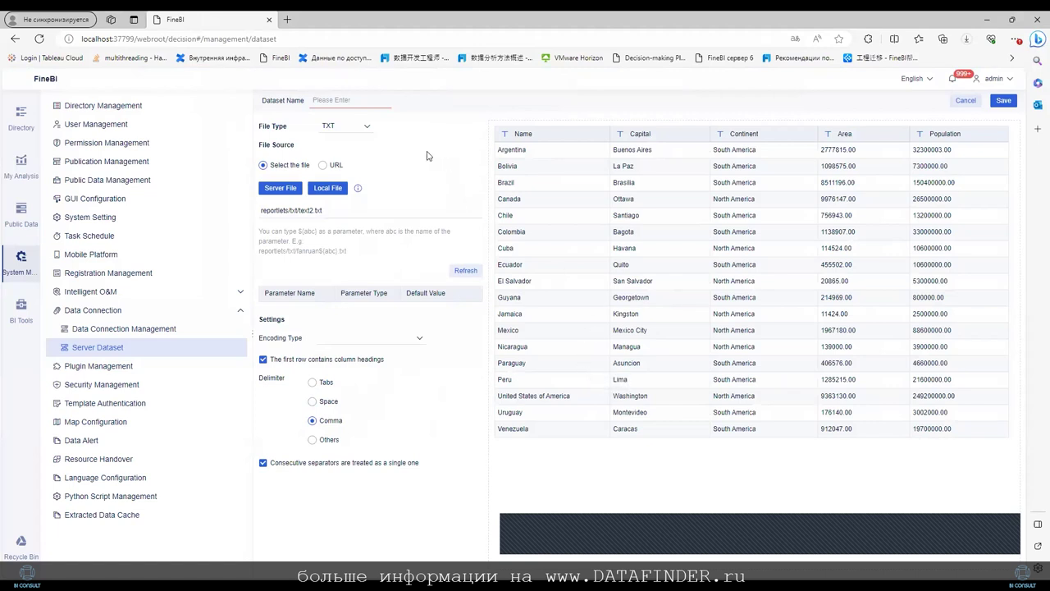
{"action": "left_click", "coordinate": [347, 337]}
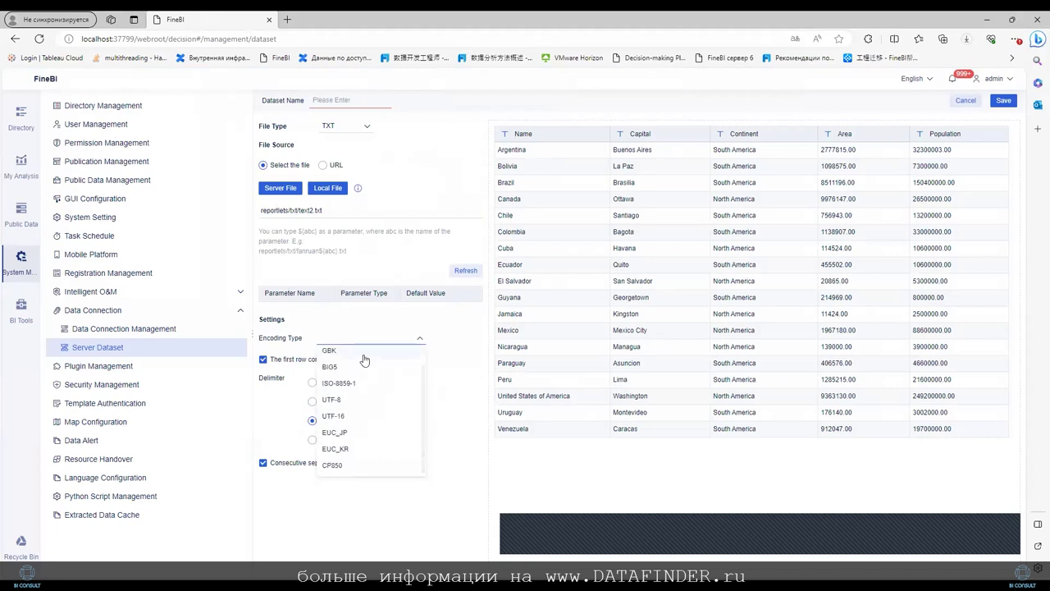
{"action": "left_click", "coordinate": [361, 363]}
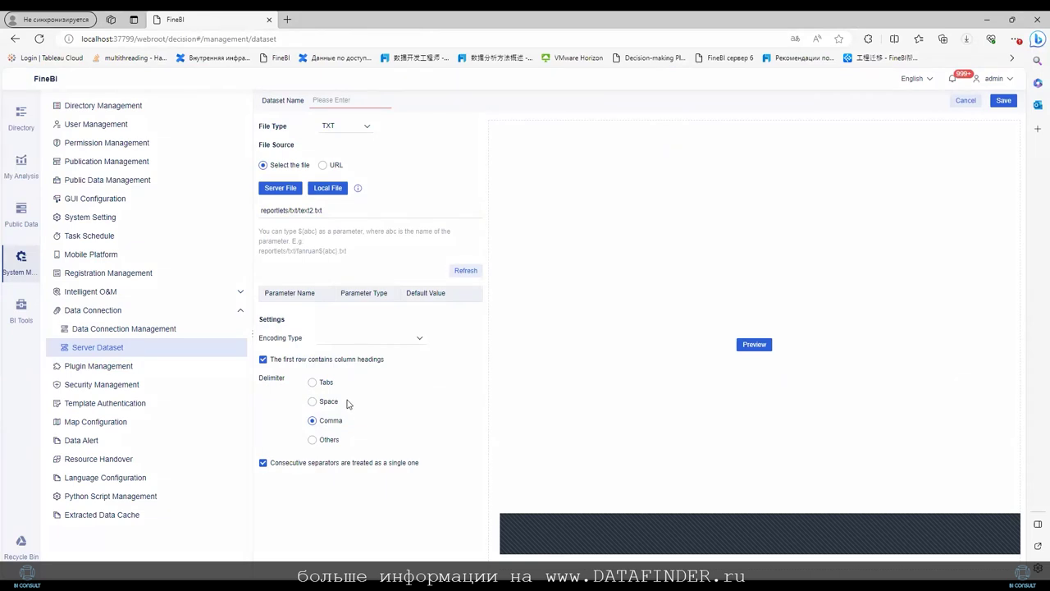
{"action": "left_click", "coordinate": [753, 345]}
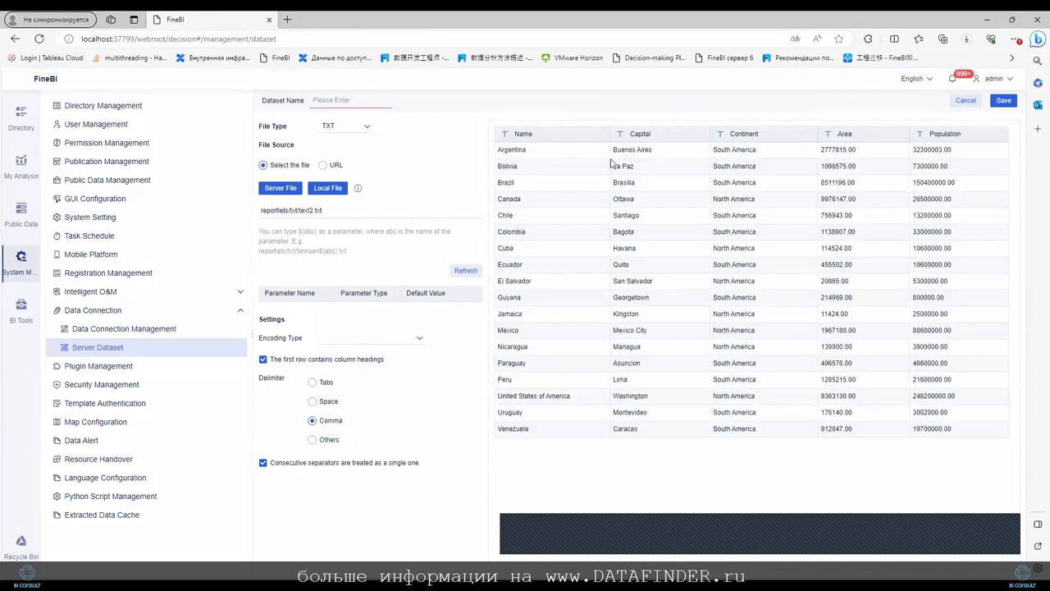
{"action": "left_click", "coordinate": [332, 99]}
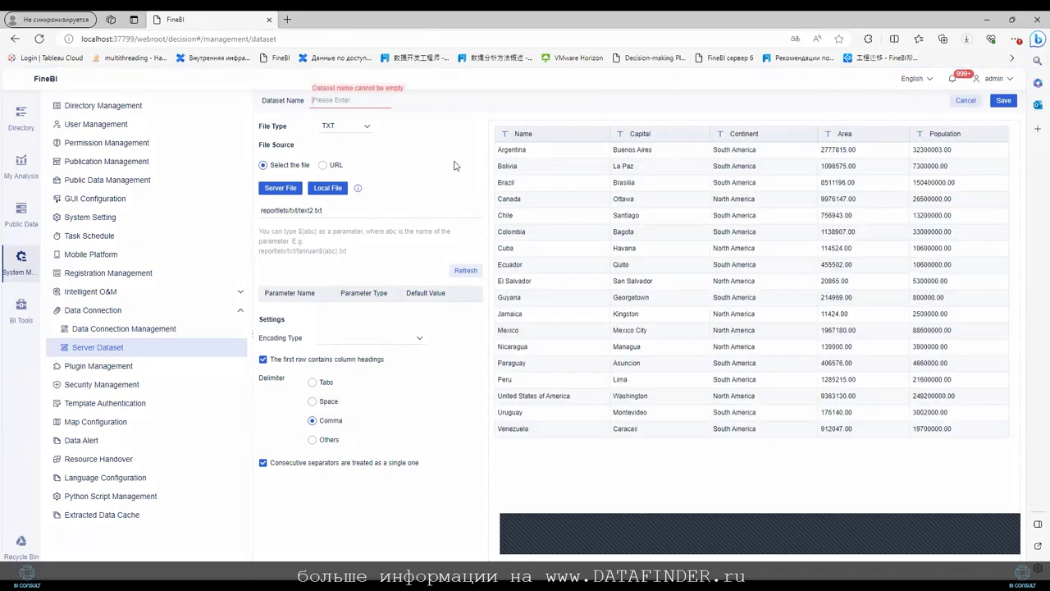
{"action": "type", "text": "textds"}
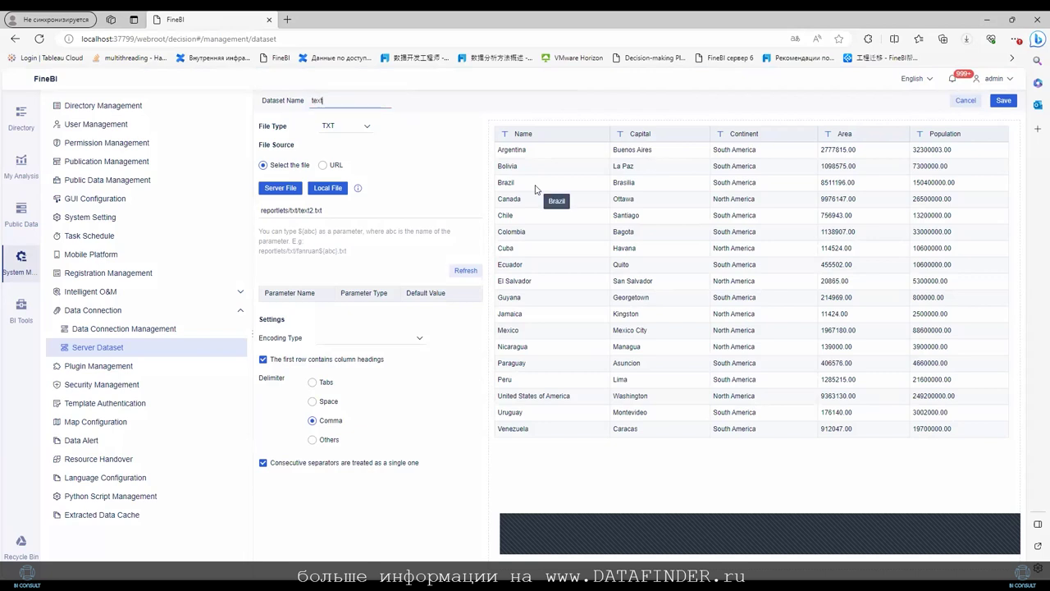
{"action": "left_click", "coordinate": [996, 99]}
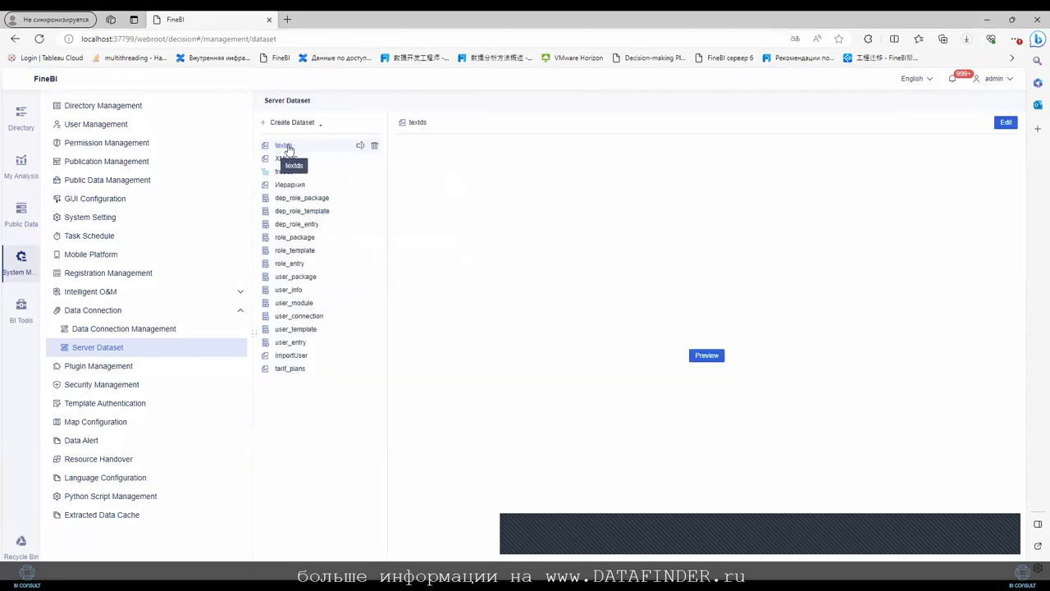
{"action": "left_click", "coordinate": [317, 123]}
{"action": "left_click", "coordinate": [300, 180]}
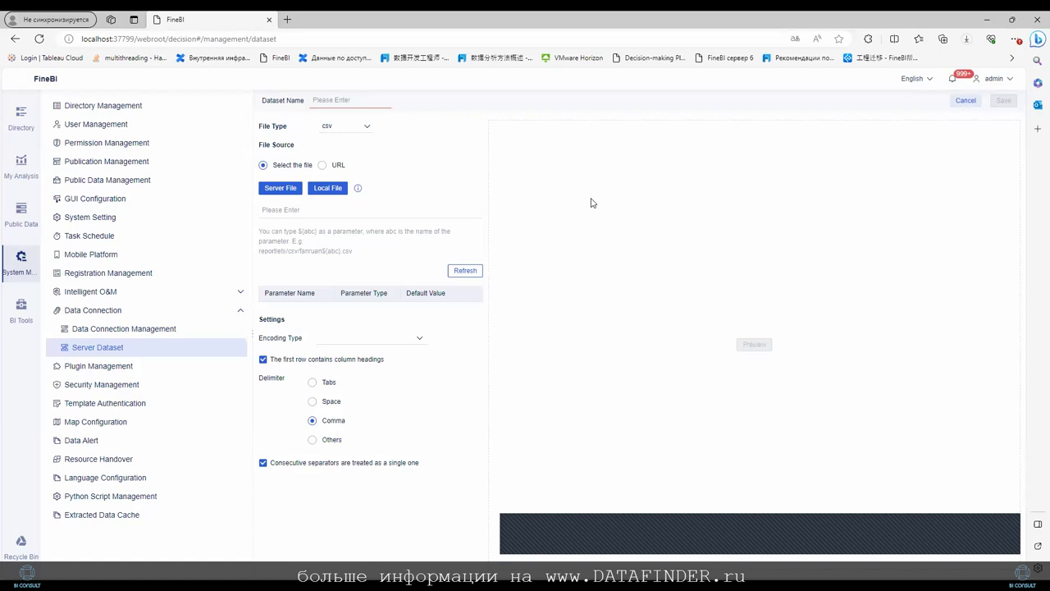
{"action": "left_click", "coordinate": [964, 101]}
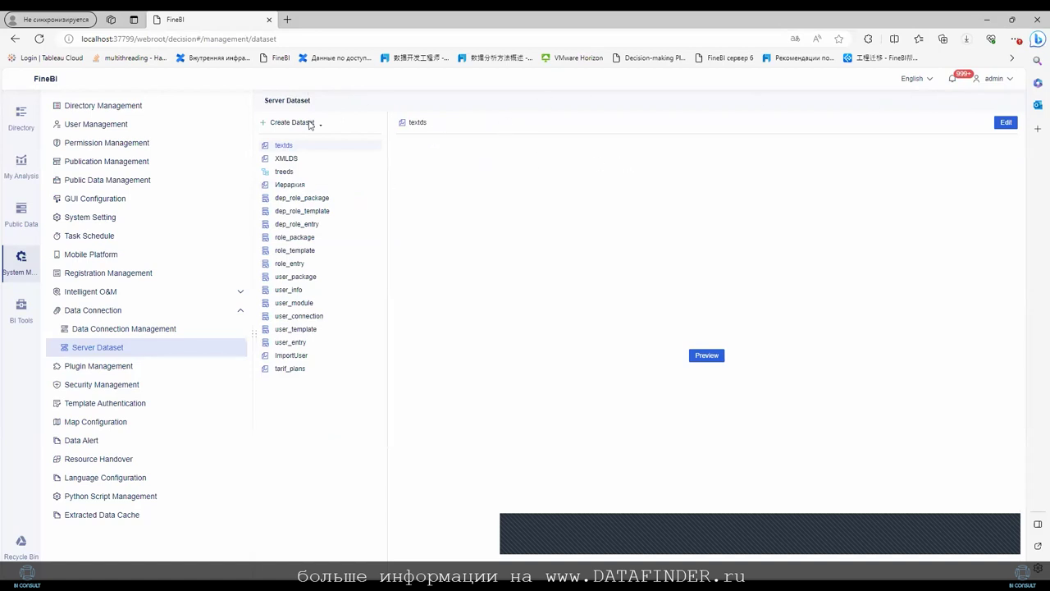
Import the textds, XMLDS, treeds and Иерархия Server Dataset tables into the Обучение public folder
{"action": "left_click", "coordinate": [14, 211]}
{"action": "left_click", "coordinate": [153, 128]}
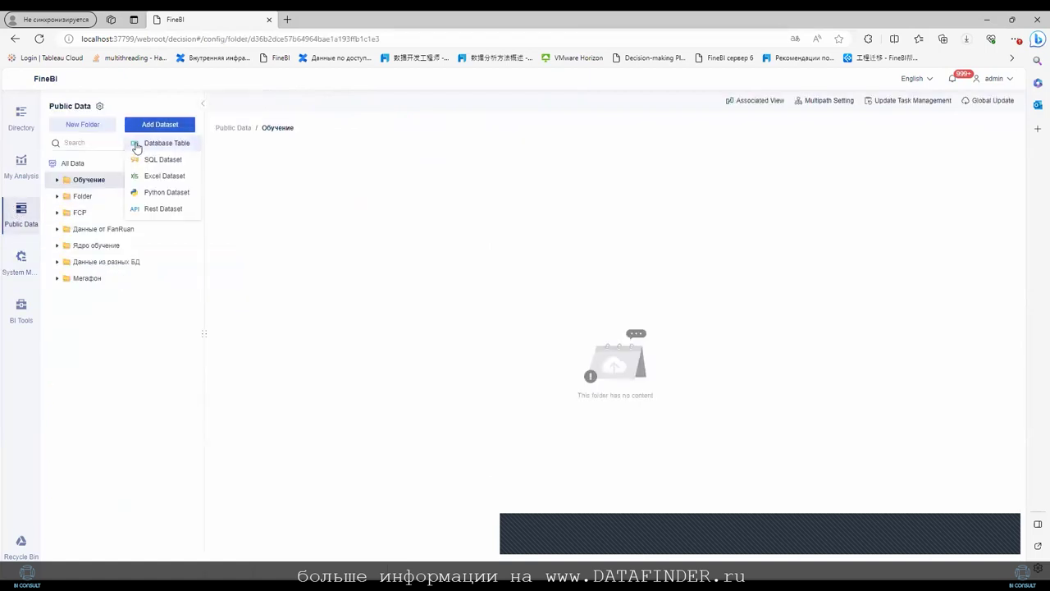
{"action": "left_click", "coordinate": [136, 144]}
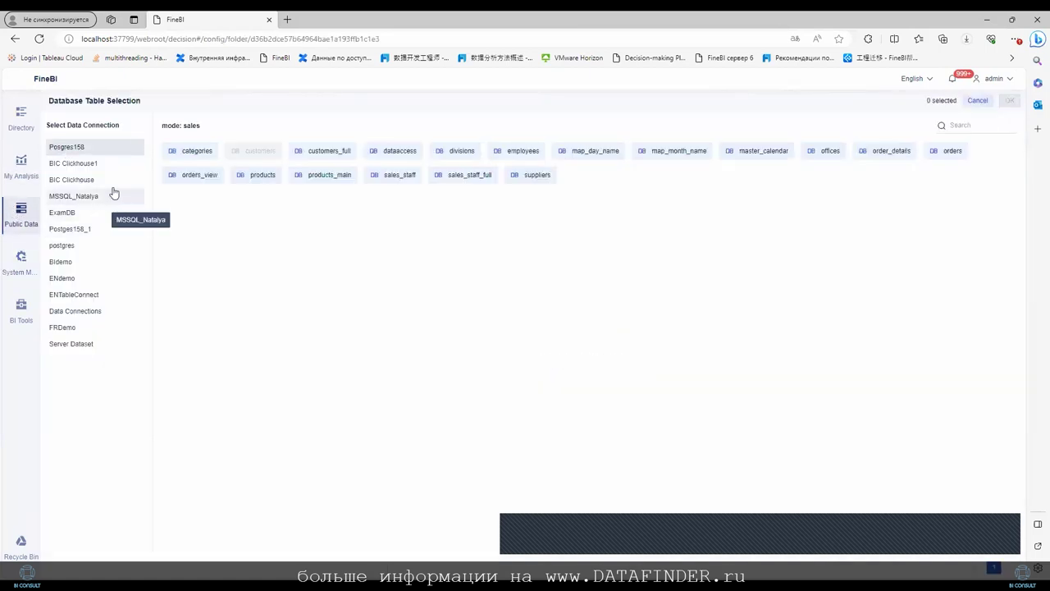
{"action": "left_click", "coordinate": [80, 344]}
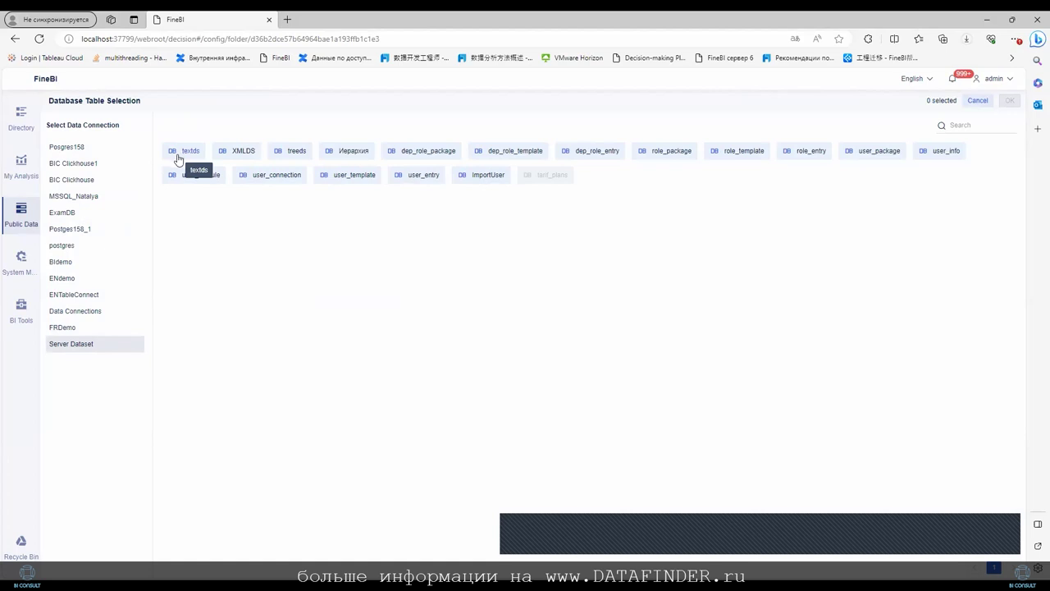
{"action": "left_click", "coordinate": [178, 156]}
{"action": "left_click", "coordinate": [240, 155]}
{"action": "left_click", "coordinate": [290, 154]}
{"action": "left_click", "coordinate": [332, 155]}
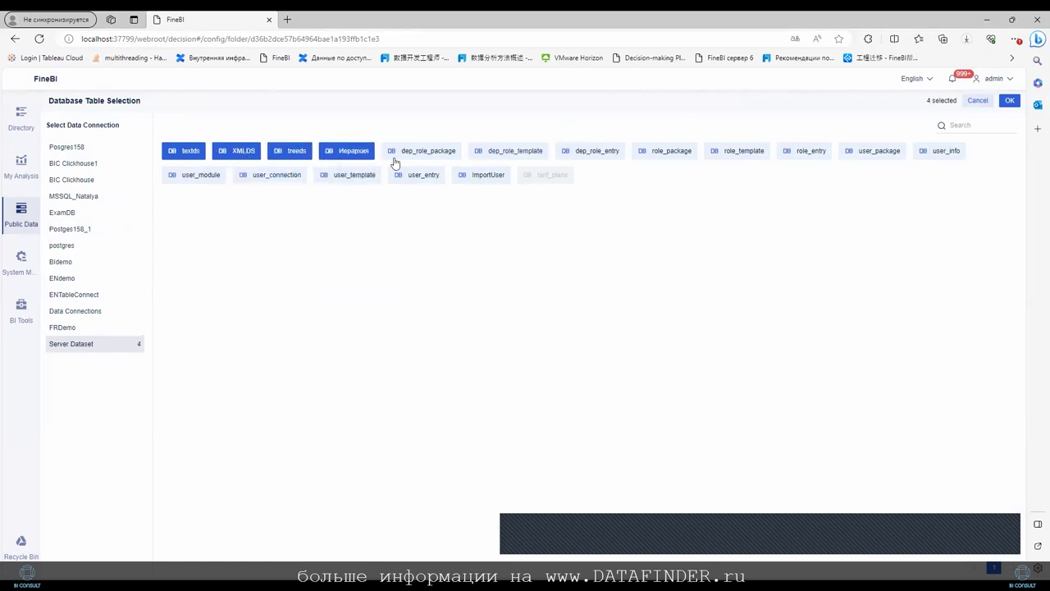
{"action": "left_click", "coordinate": [1009, 101]}
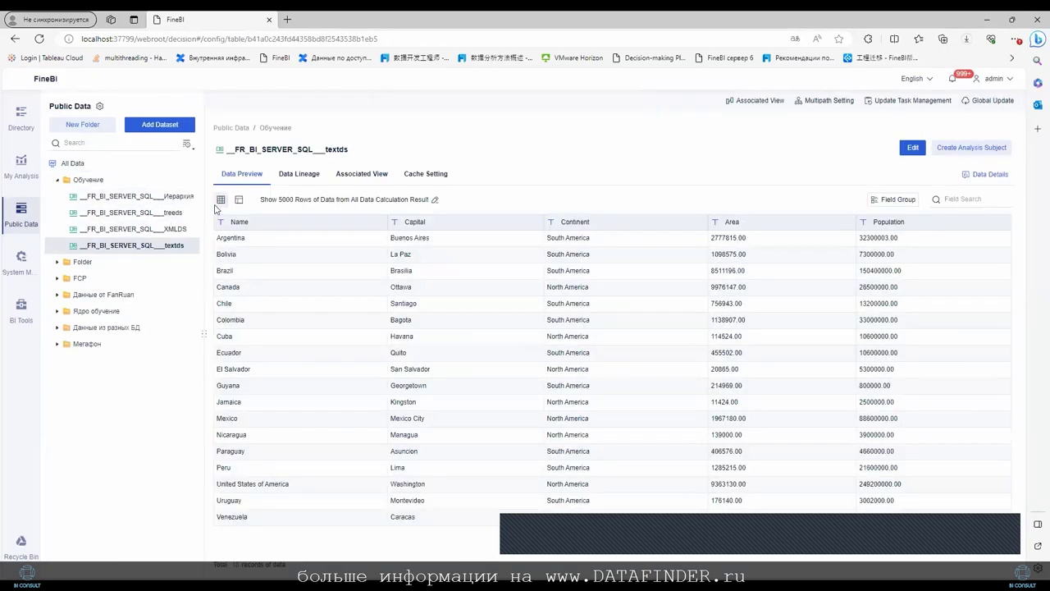
Widen the Public Data panel, try Spider mode in basic-table properties, cancel, and open System Management
{"action": "left_click_drag", "start_coordinate": [205, 321], "coordinate": [349, 318]}
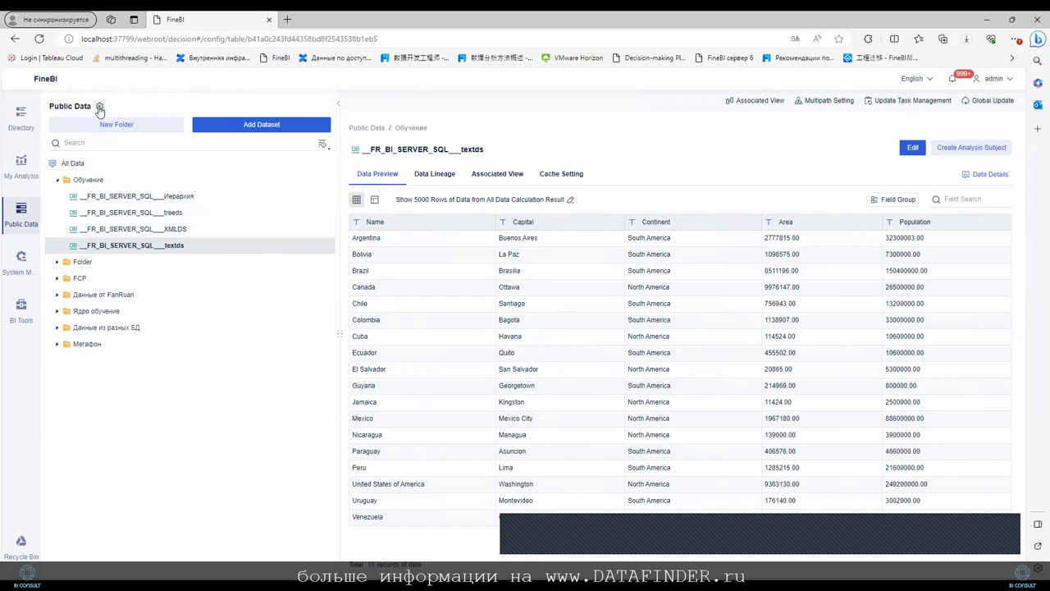
{"action": "left_click", "coordinate": [100, 108]}
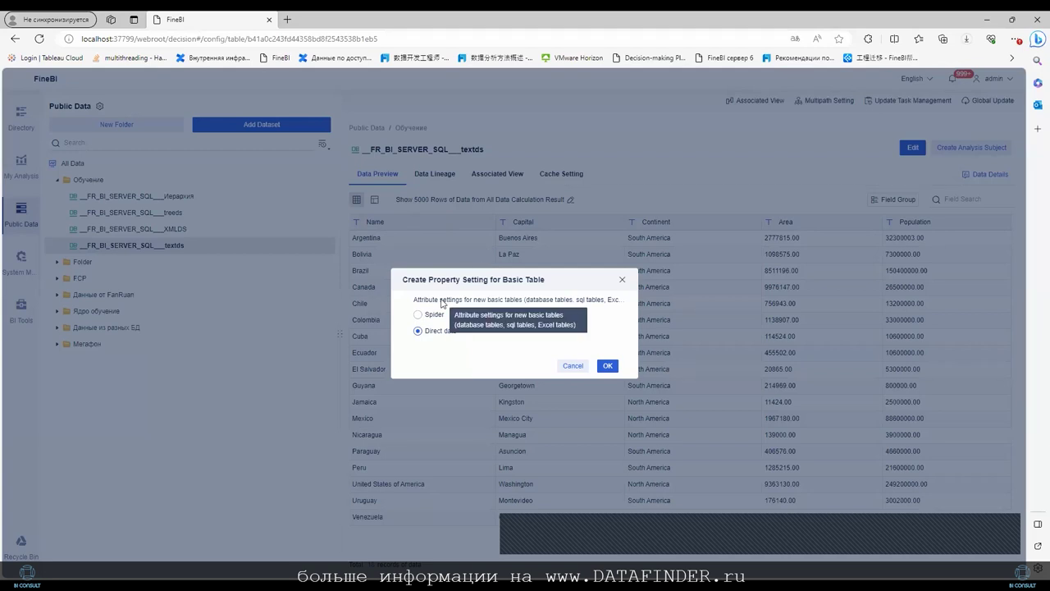
{"action": "left_click", "coordinate": [428, 314]}
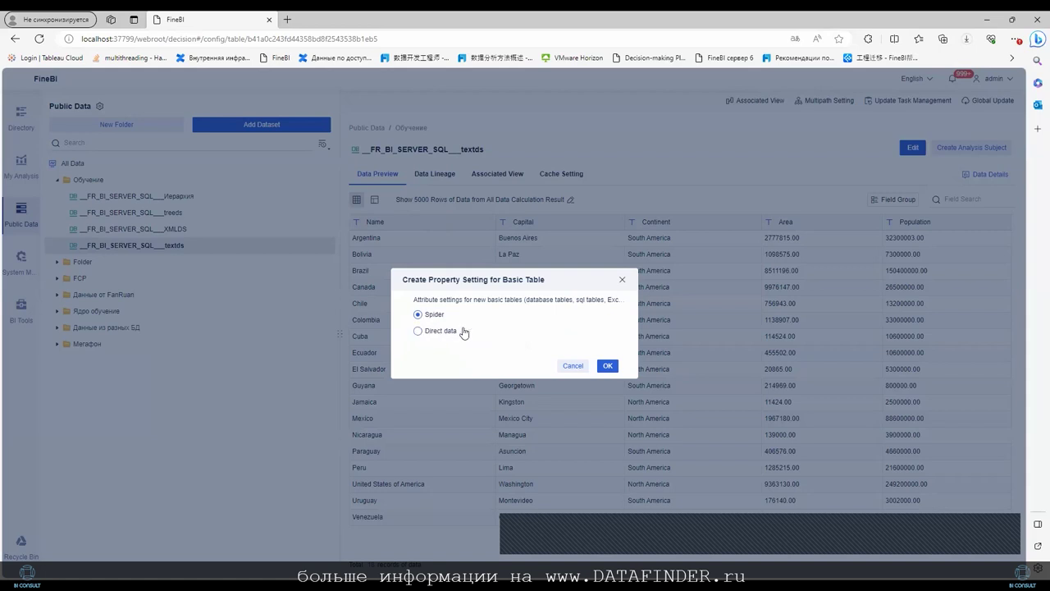
{"action": "left_click", "coordinate": [573, 365]}
{"action": "left_click", "coordinate": [29, 268]}
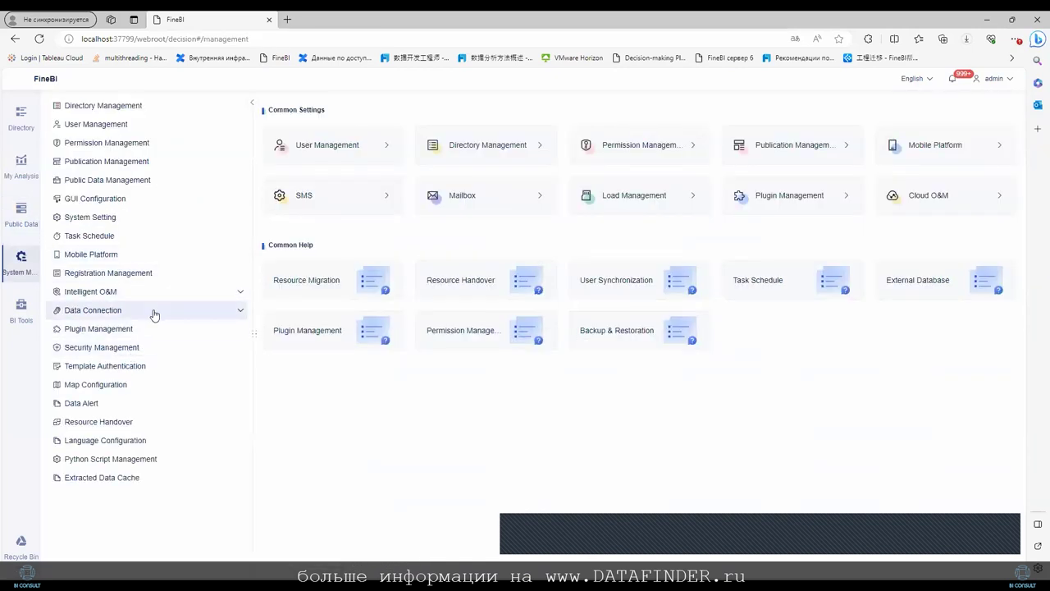
Inspect the textds server dataset's source file path without saving, then return to Public Data
{"action": "left_click", "coordinate": [152, 313]}
{"action": "left_click", "coordinate": [123, 346]}
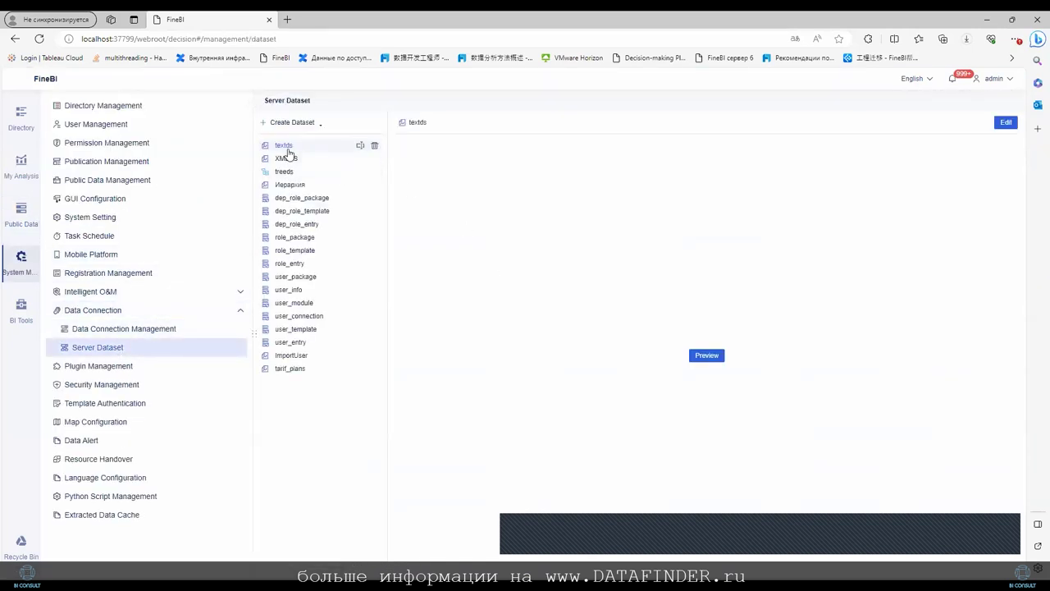
{"action": "left_click", "coordinate": [1006, 123]}
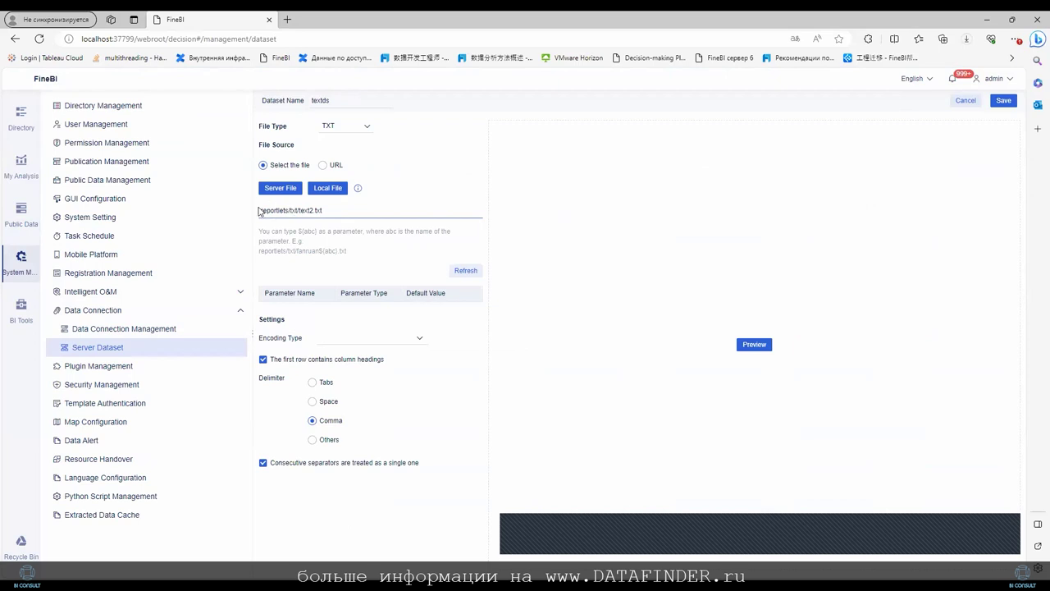
{"action": "left_click_drag", "start_coordinate": [324, 209], "coordinate": [259, 213]}
{"action": "left_click", "coordinate": [335, 210]}
{"action": "left_click", "coordinate": [962, 104]}
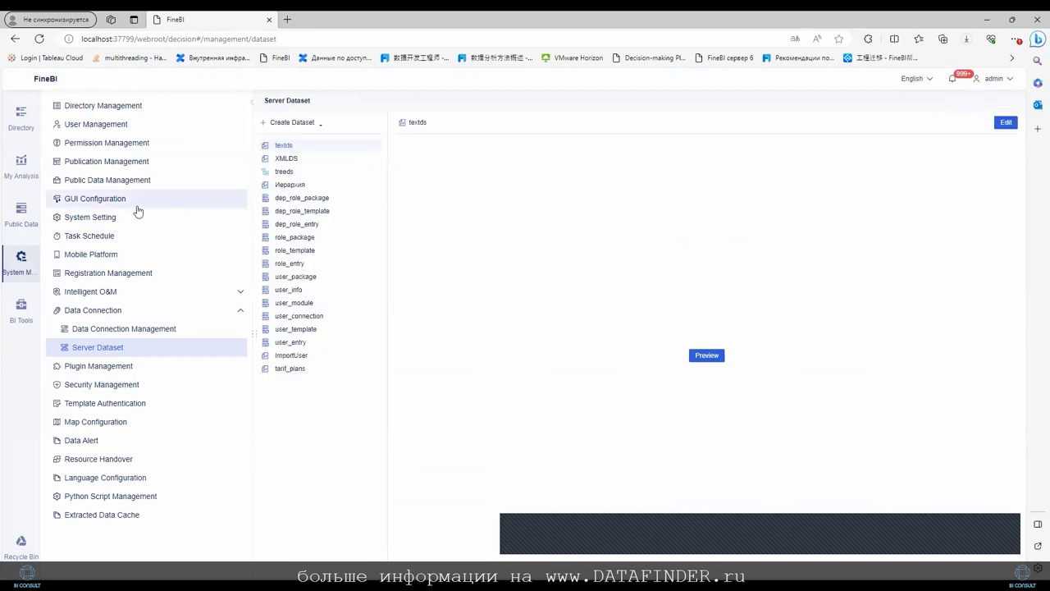
{"action": "left_click", "coordinate": [21, 212]}
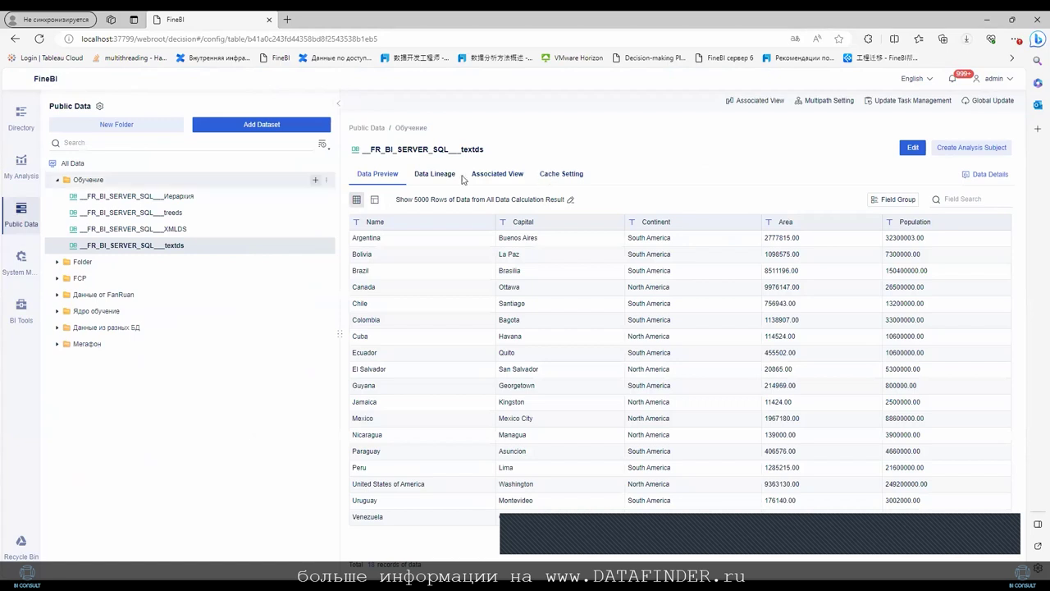
Confirm basic-table properties and import textds, XMLDS, treeds and Иерархия again as new copies
{"action": "left_click", "coordinate": [99, 106]}
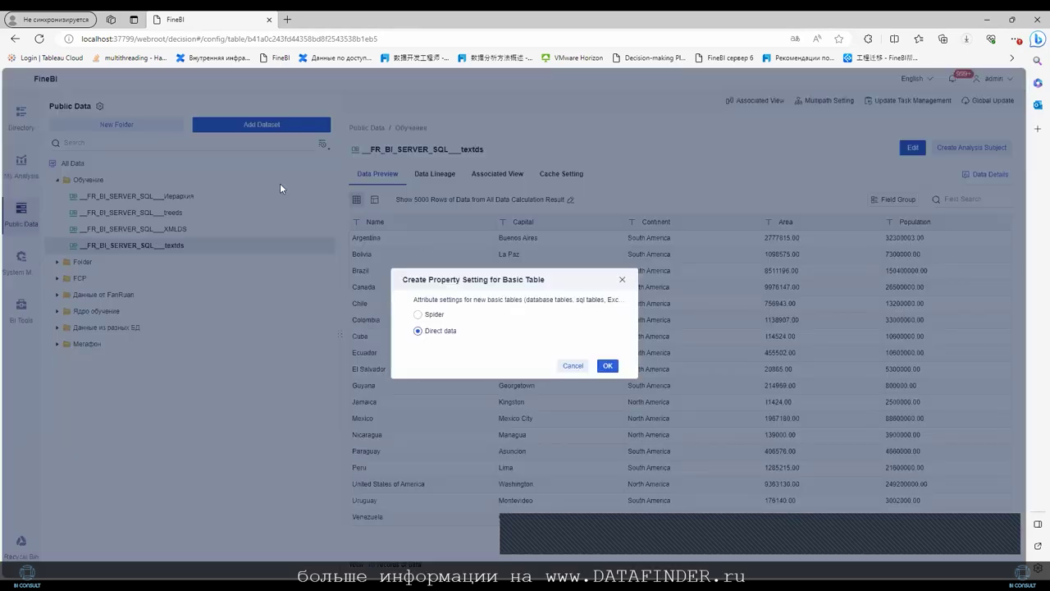
{"action": "left_click", "coordinate": [607, 366]}
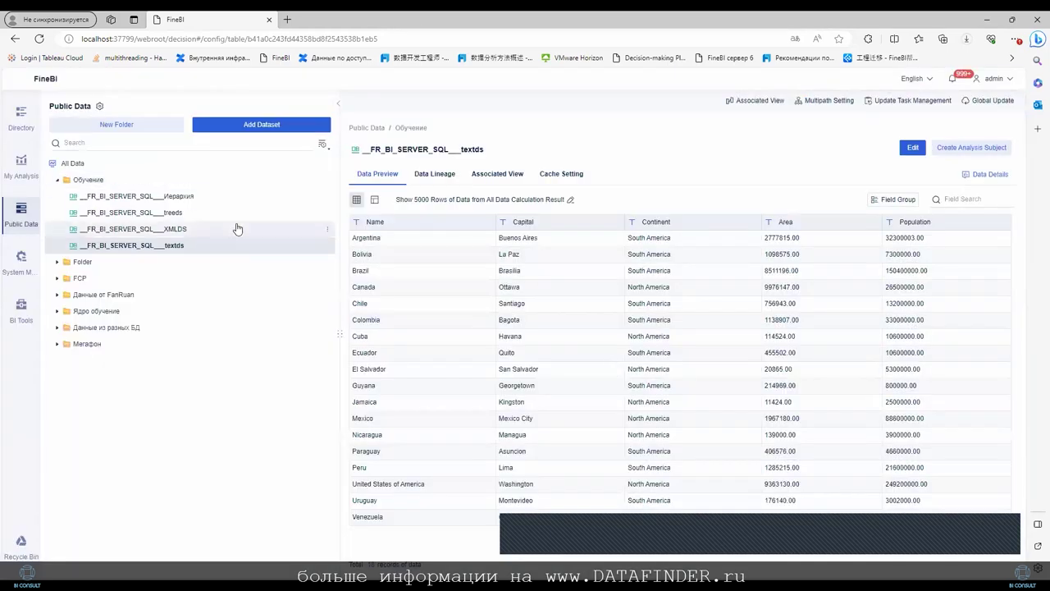
{"action": "left_click", "coordinate": [231, 129]}
{"action": "left_click", "coordinate": [236, 146]}
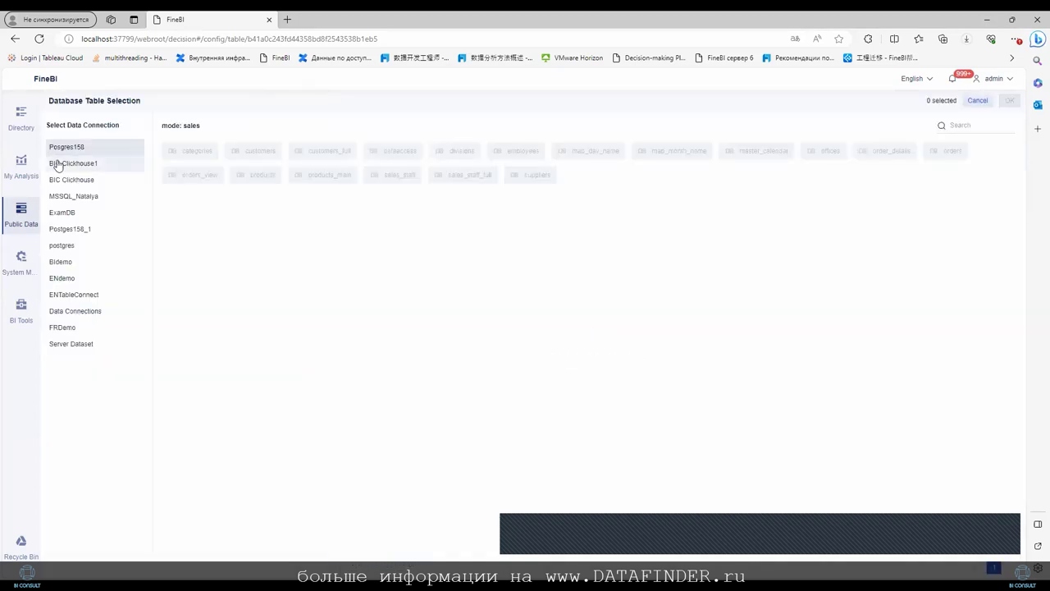
{"action": "left_click", "coordinate": [74, 344]}
{"action": "left_click", "coordinate": [190, 153]}
{"action": "left_click", "coordinate": [238, 153]}
{"action": "left_click", "coordinate": [292, 154]}
{"action": "left_click", "coordinate": [341, 157]}
{"action": "left_click", "coordinate": [1008, 101]}
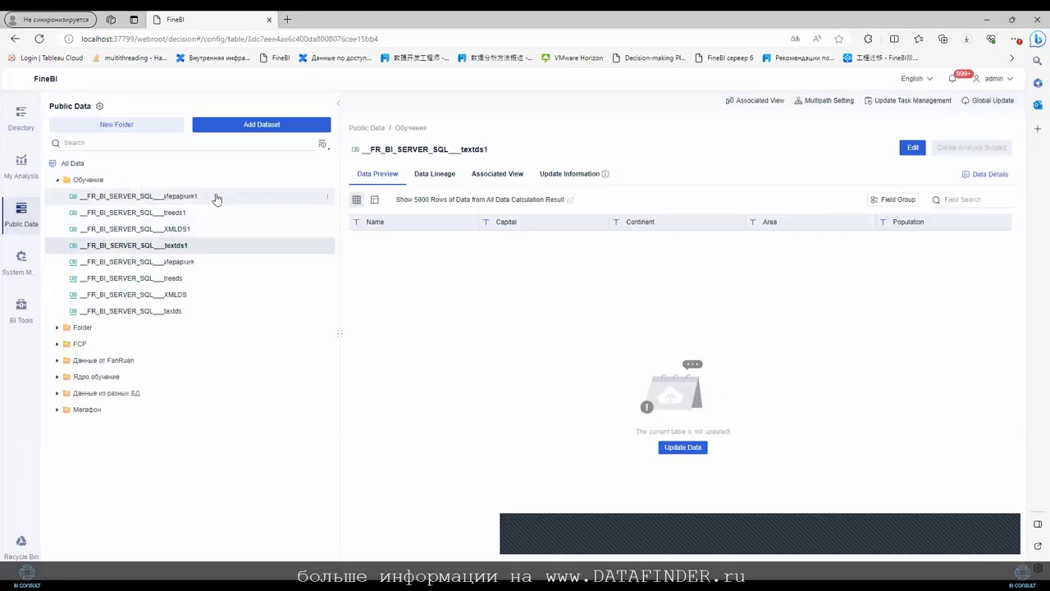
Load data into textds1, check its update history, and run an immediate update of treeds1
{"action": "left_click", "coordinate": [676, 456]}
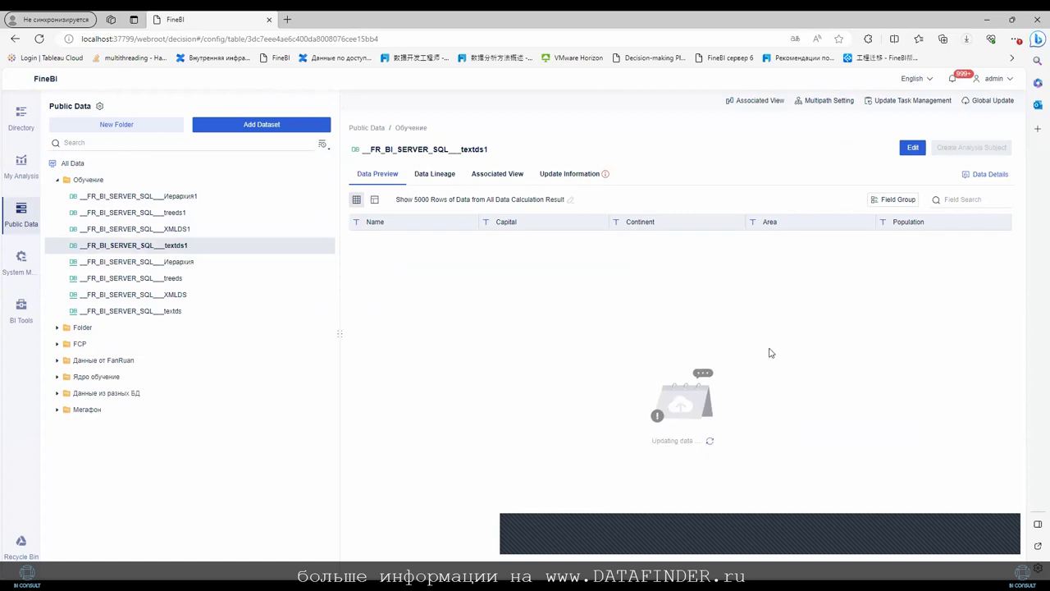
{"action": "left_click", "coordinate": [597, 175]}
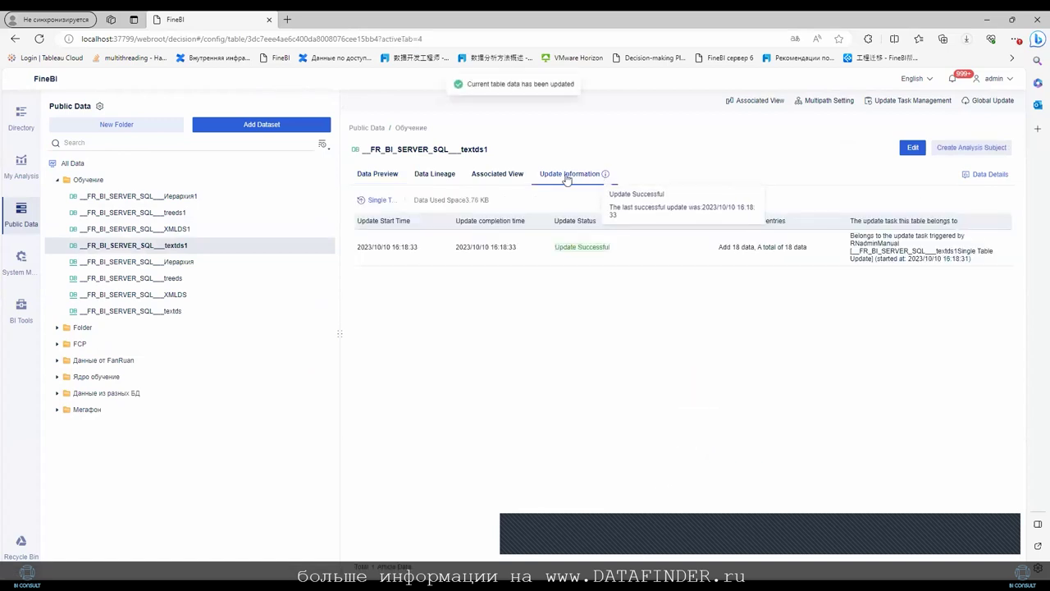
{"action": "left_click", "coordinate": [172, 259]}
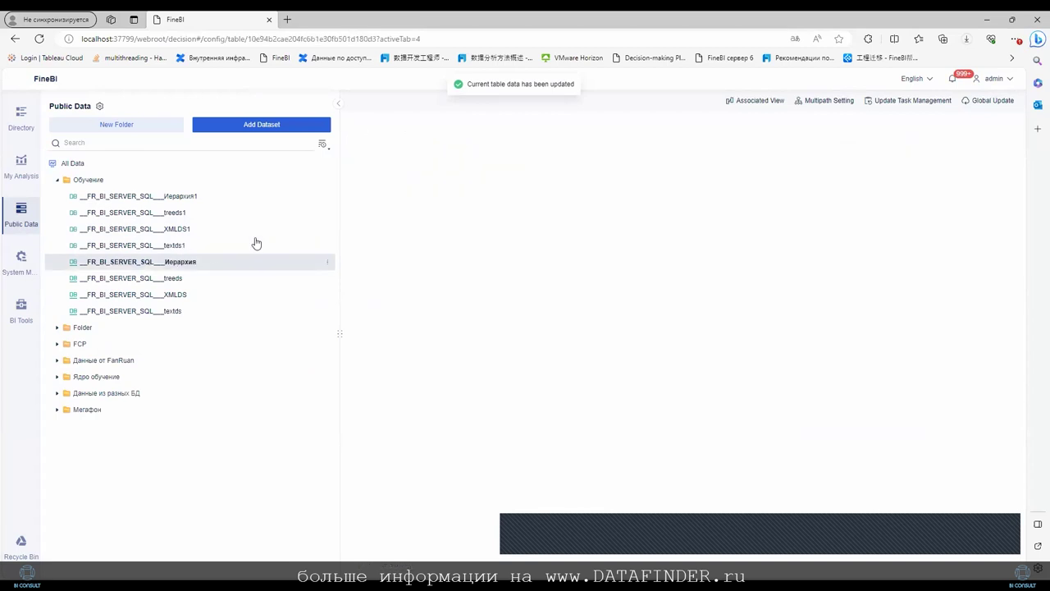
{"action": "left_click", "coordinate": [153, 214]}
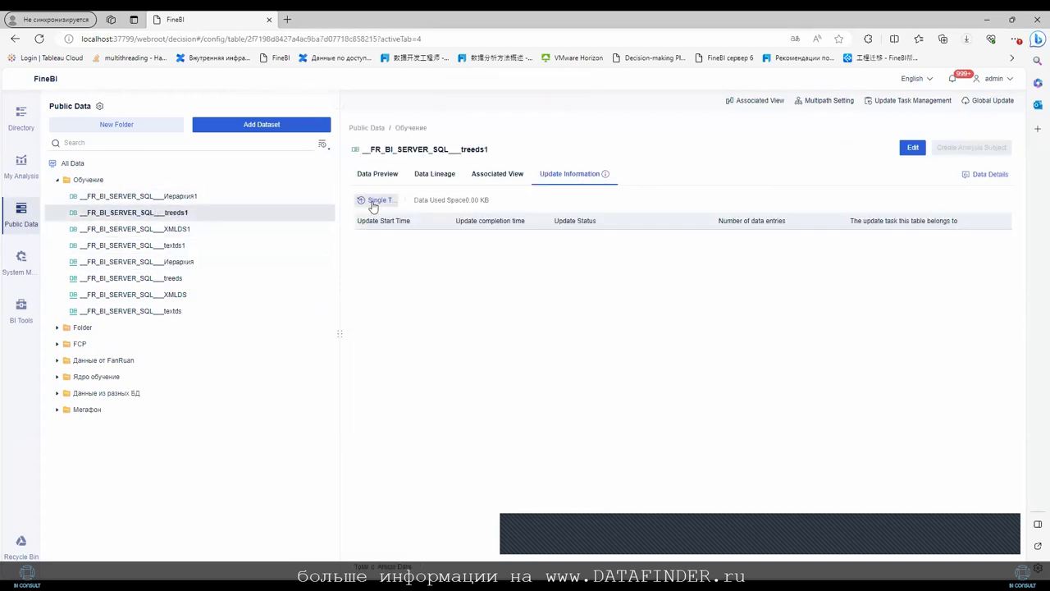
{"action": "left_click", "coordinate": [375, 201]}
{"action": "left_click", "coordinate": [615, 224]}
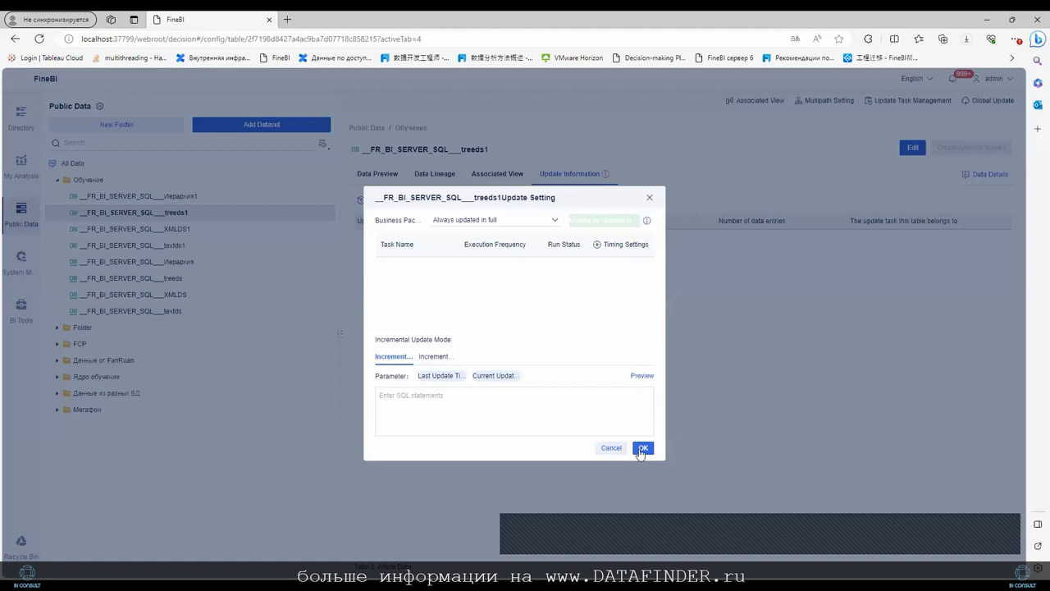
{"action": "left_click", "coordinate": [642, 449]}
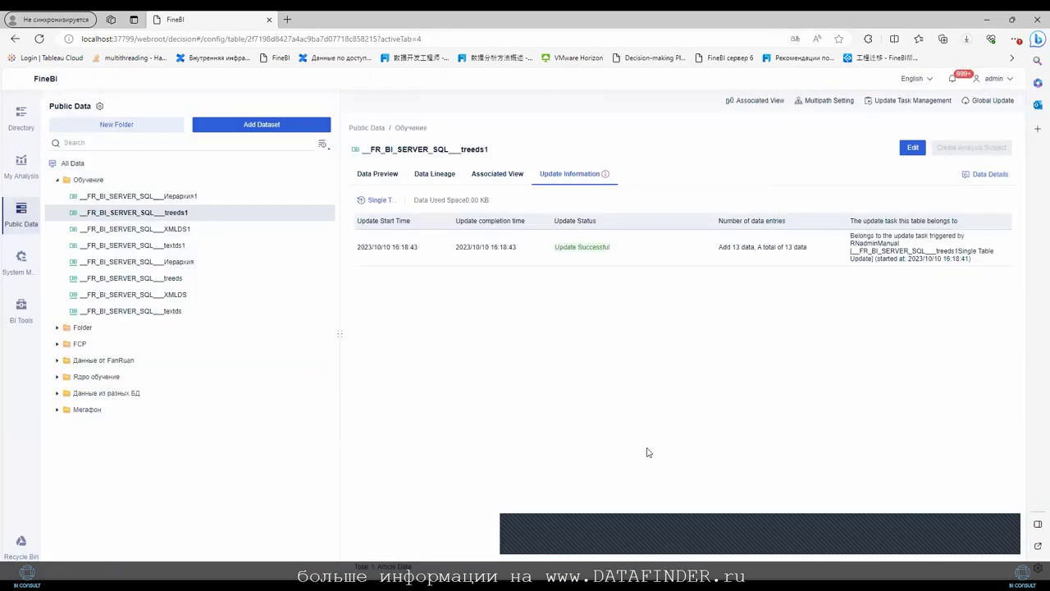
Run an immediate data update of XMLDS1 and review its available update modes
{"action": "left_click", "coordinate": [165, 230]}
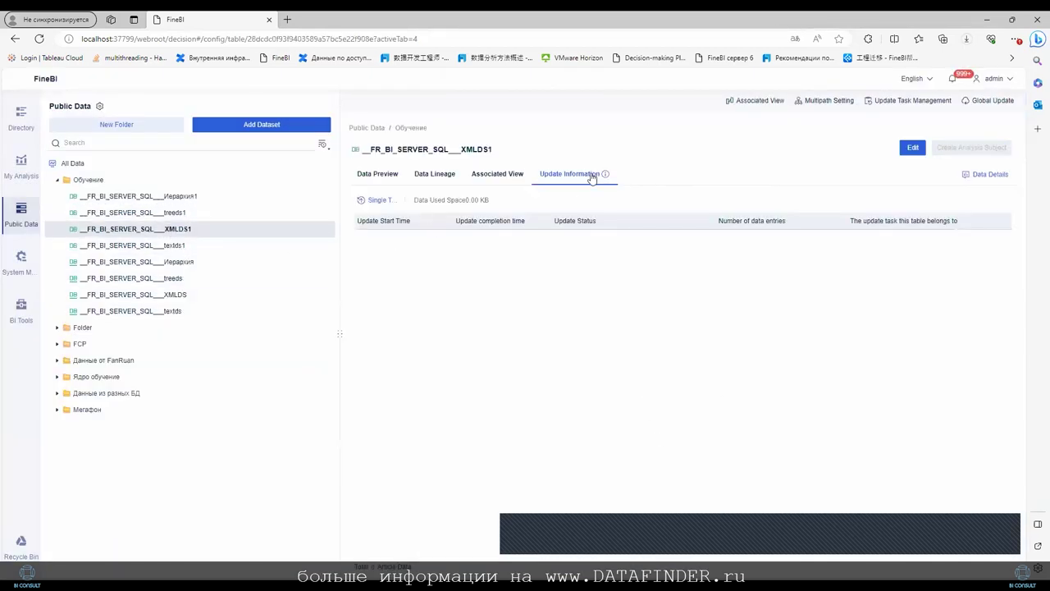
{"action": "left_click", "coordinate": [366, 201]}
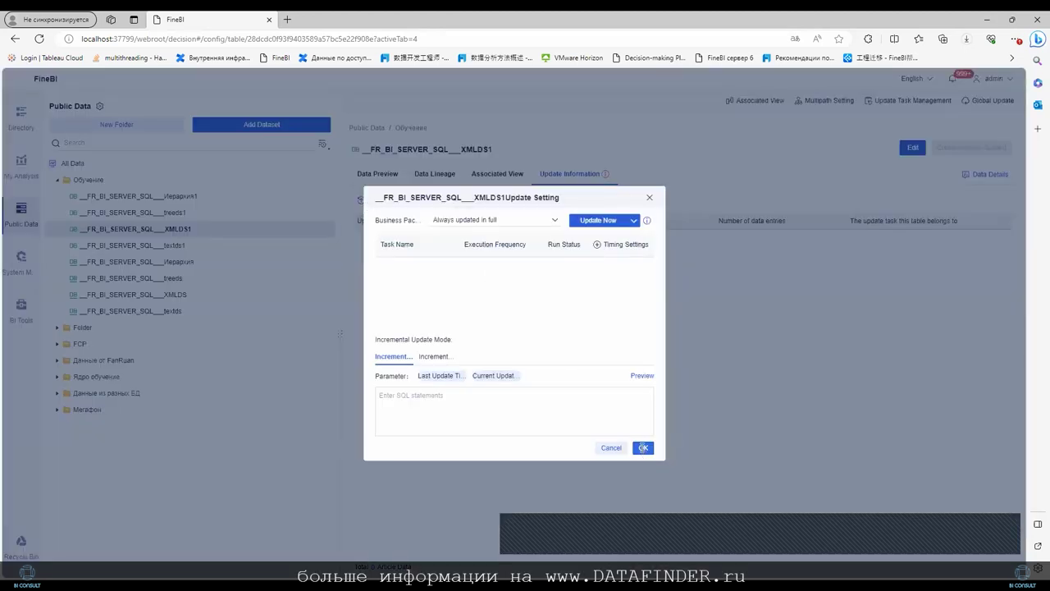
{"action": "left_click", "coordinate": [612, 225]}
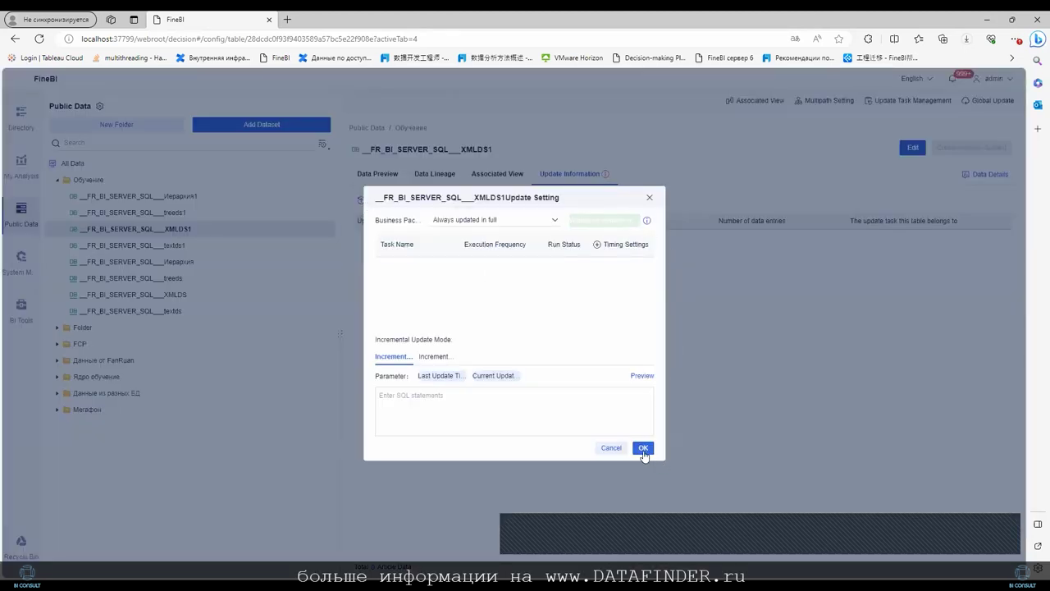
{"action": "left_click", "coordinate": [542, 222]}
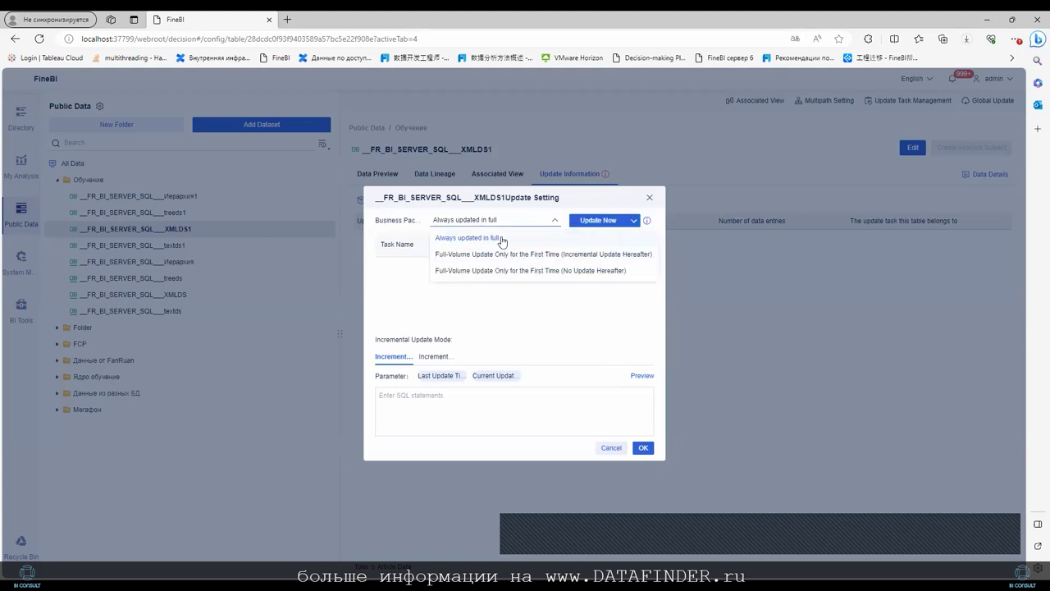
{"action": "left_click", "coordinate": [610, 448]}
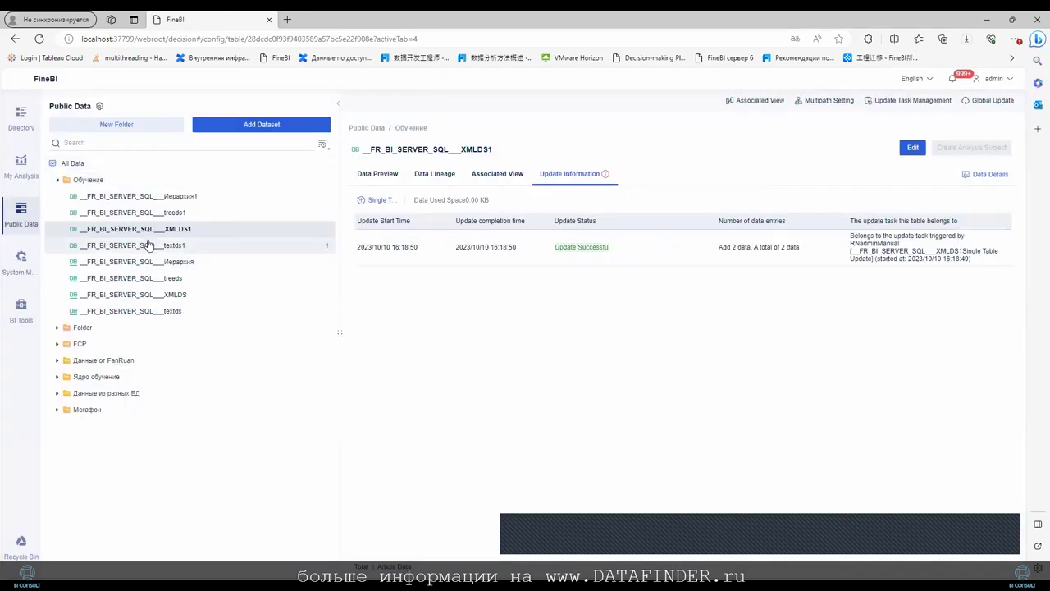
Look over textds1 and the treeds1 details, then preview the XMLDS1 data
{"action": "left_click", "coordinate": [138, 245]}
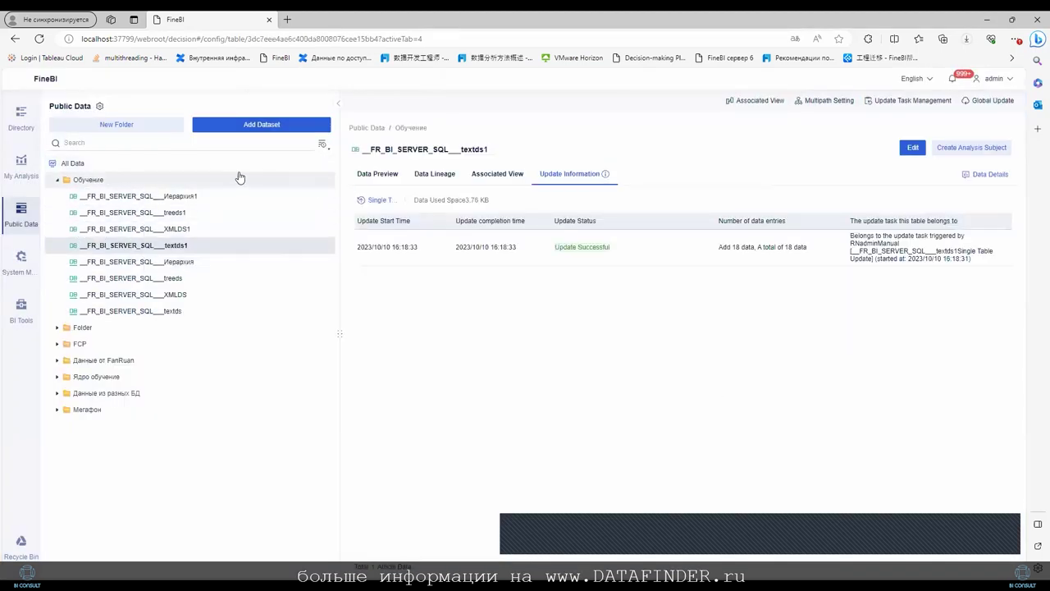
{"action": "left_click", "coordinate": [132, 213]}
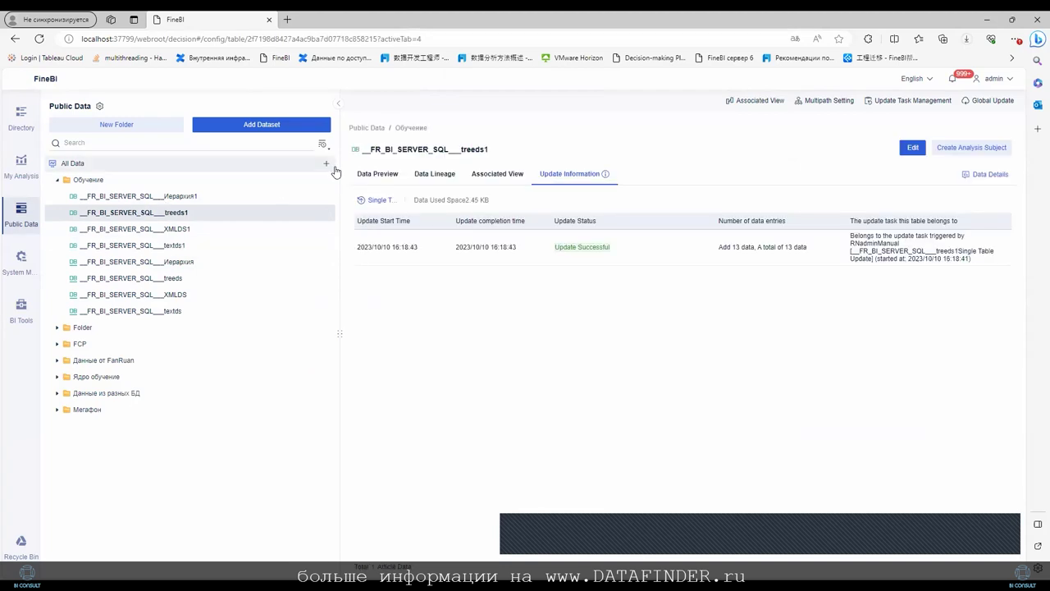
{"action": "left_click", "coordinate": [382, 176]}
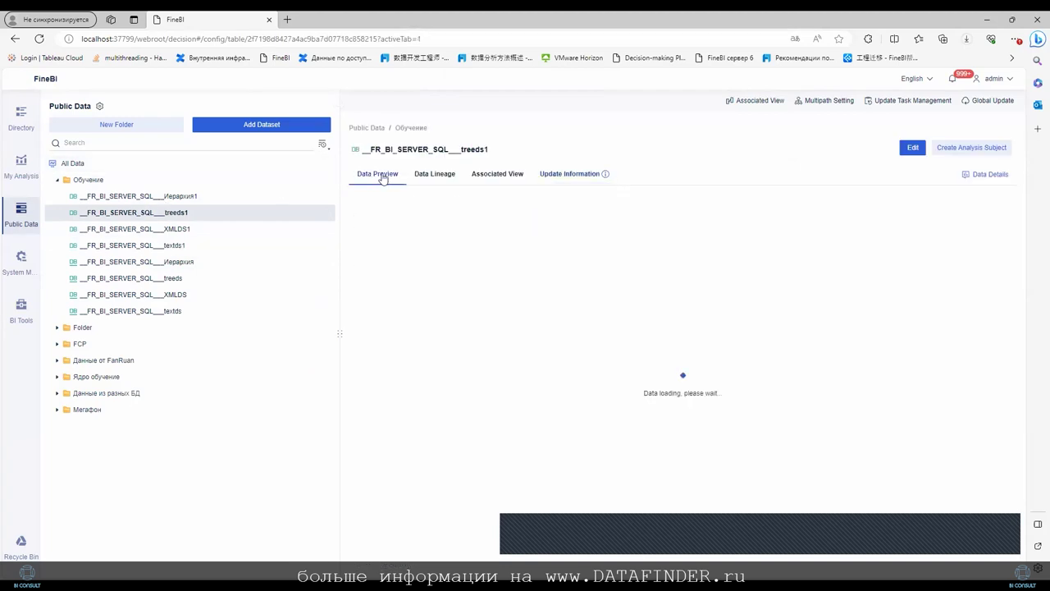
{"action": "left_click", "coordinate": [180, 229]}
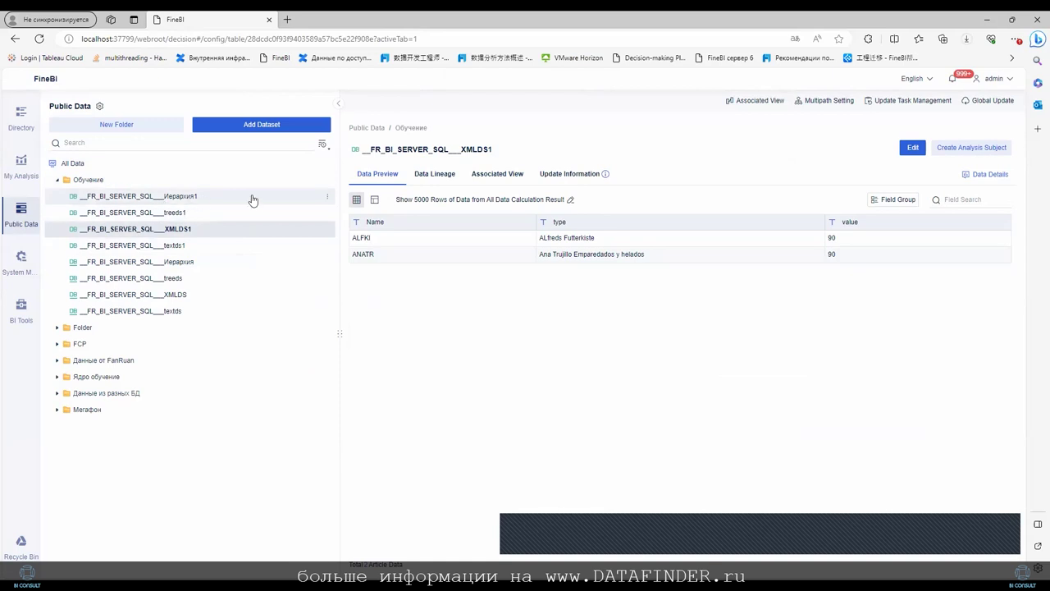
View XMLDS1's update history and try Incremental Update in the timing settings
{"action": "left_click", "coordinate": [586, 177]}
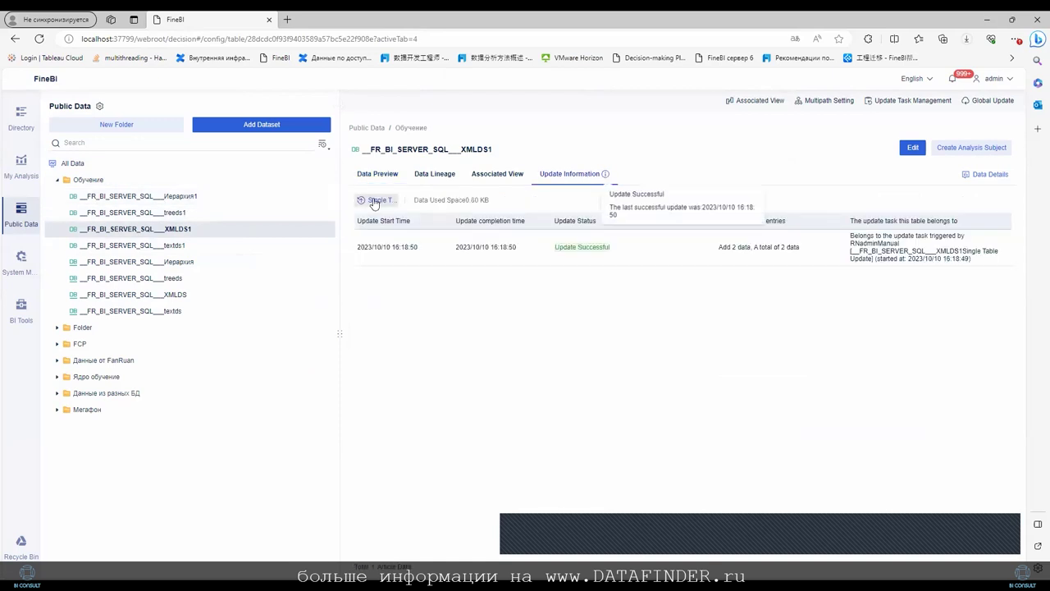
{"action": "left_click", "coordinate": [376, 199]}
{"action": "left_click", "coordinate": [613, 245]}
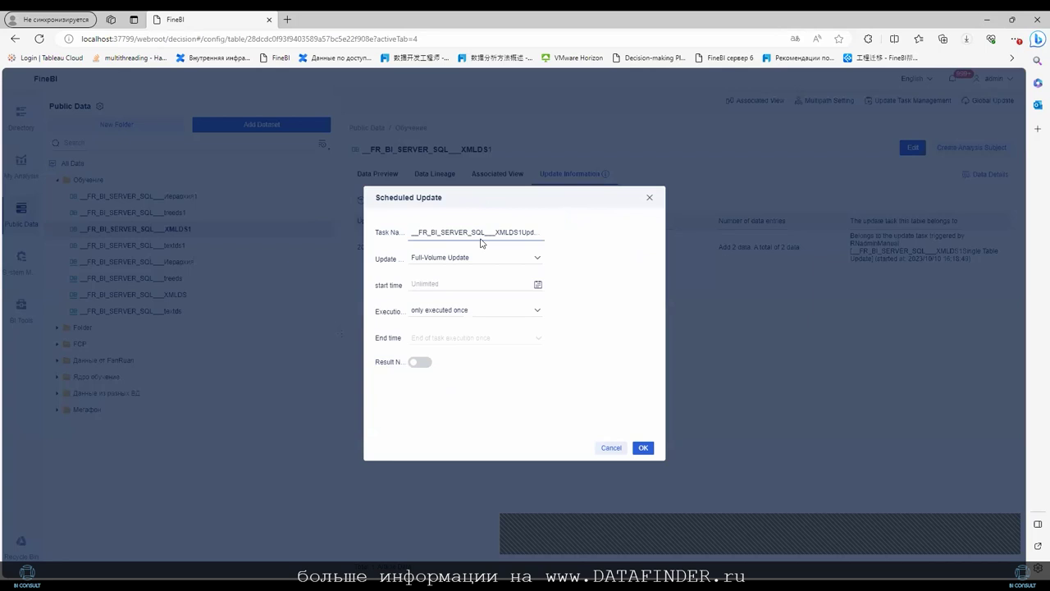
{"action": "left_click", "coordinate": [535, 261]}
{"action": "left_click", "coordinate": [465, 291]}
Pick October 11 as start date, keep execution as only once, then discard both dialogs
{"action": "left_click", "coordinate": [537, 283]}
{"action": "left_click", "coordinate": [483, 366]}
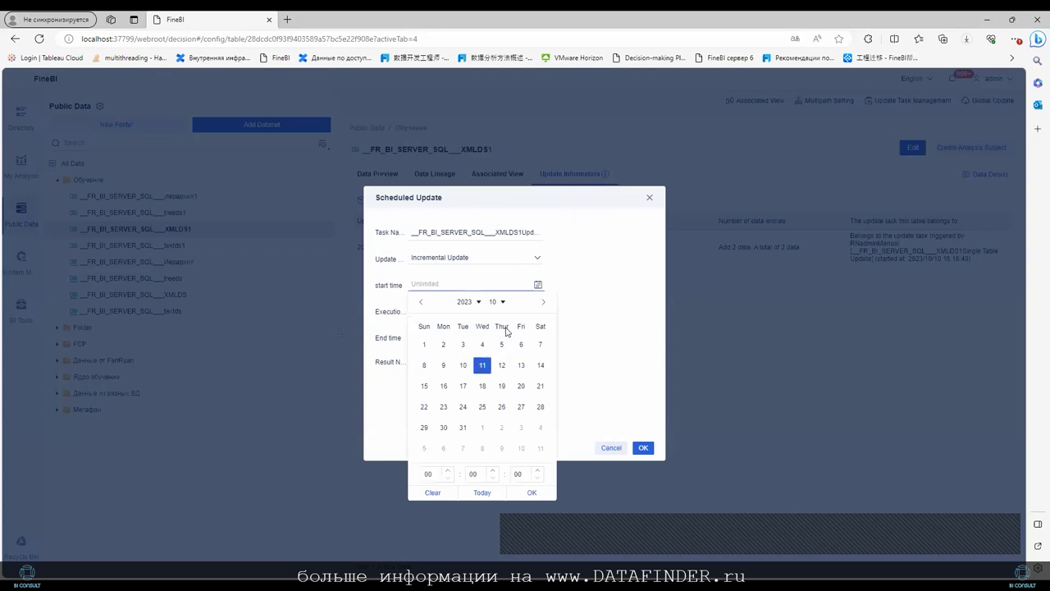
{"action": "left_click", "coordinate": [652, 335]}
{"action": "left_click", "coordinate": [507, 310]}
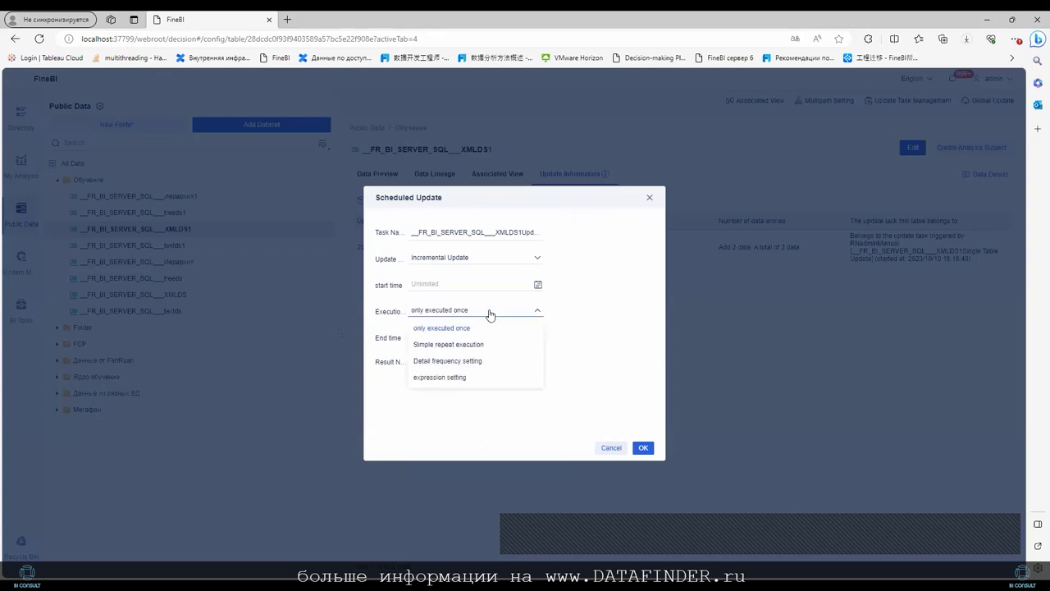
{"action": "left_click", "coordinate": [447, 327]}
{"action": "left_click", "coordinate": [537, 315]}
{"action": "left_click", "coordinate": [596, 332]}
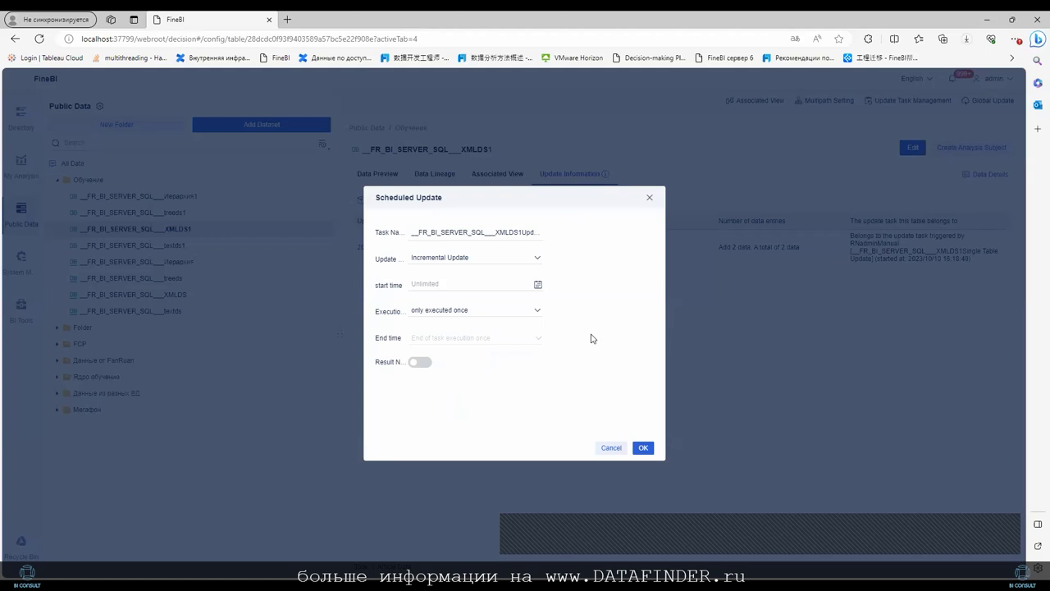
{"action": "left_click", "coordinate": [608, 448]}
{"action": "left_click", "coordinate": [607, 448]}
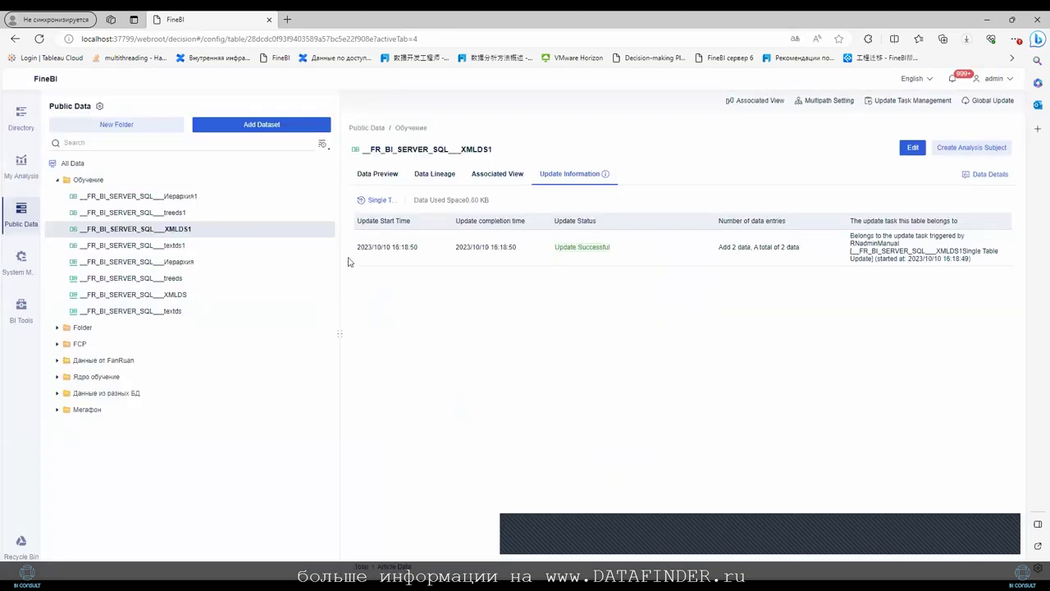
Open Data Connection Management and view the Posgres158 connection's settings without changing them
{"action": "left_click", "coordinate": [261, 127]}
{"action": "left_click", "coordinate": [214, 146]}
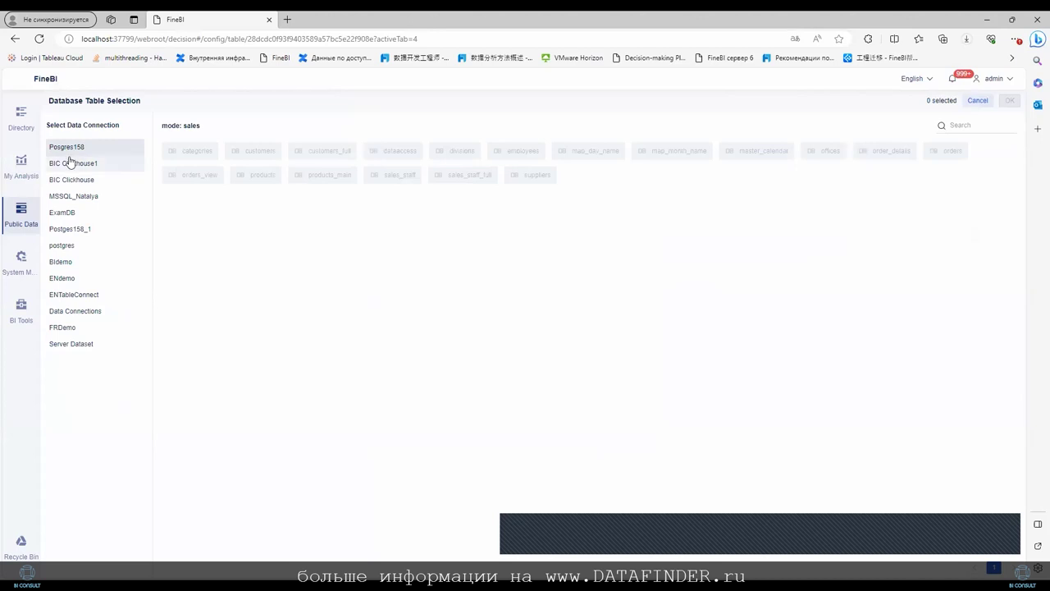
{"action": "left_click", "coordinate": [16, 260]}
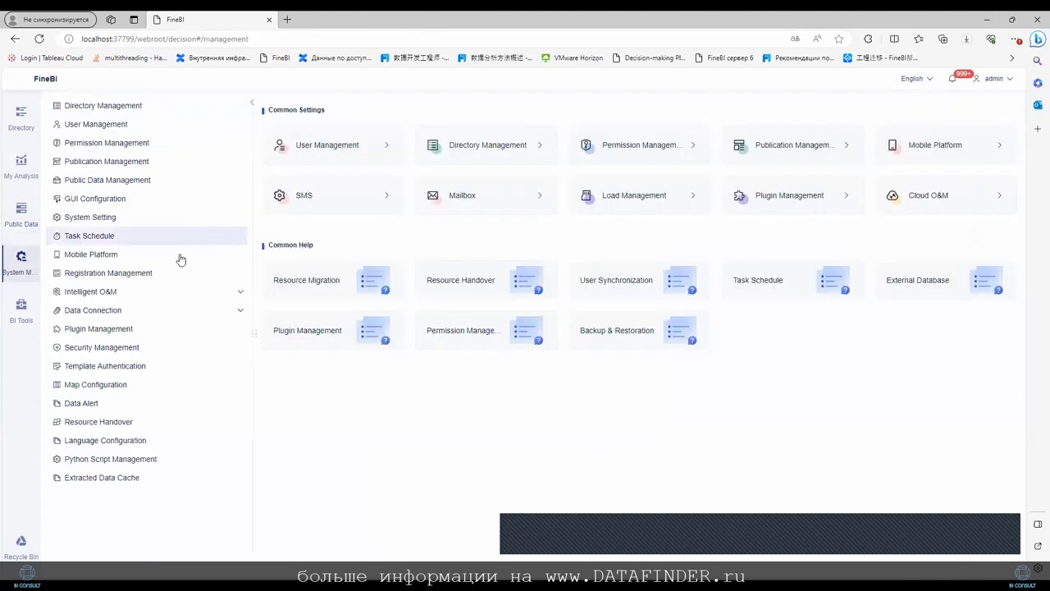
{"action": "left_click", "coordinate": [151, 309]}
{"action": "left_click", "coordinate": [116, 329]}
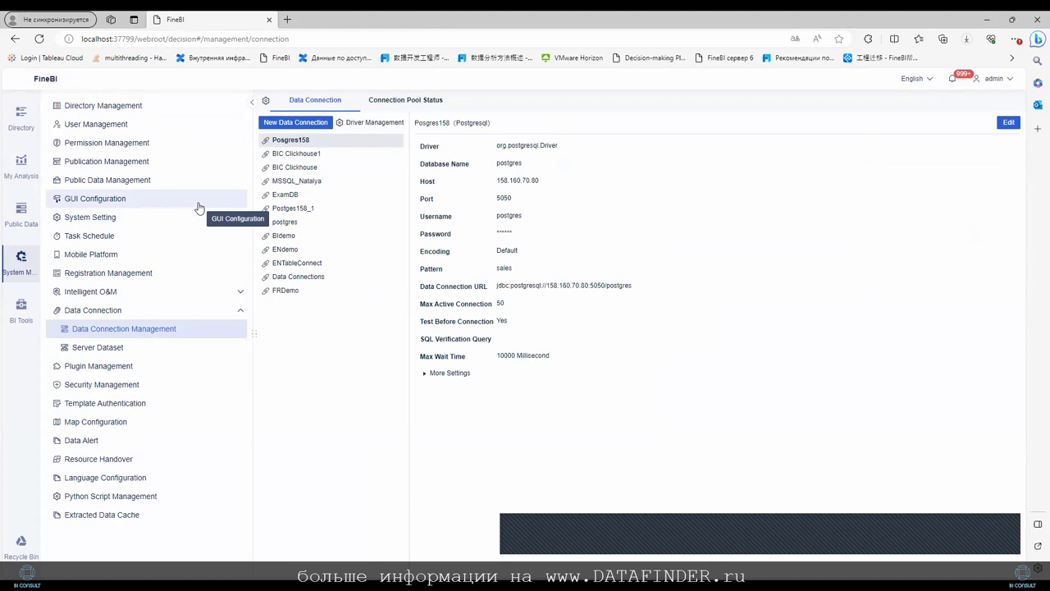
{"action": "left_click", "coordinate": [1006, 128]}
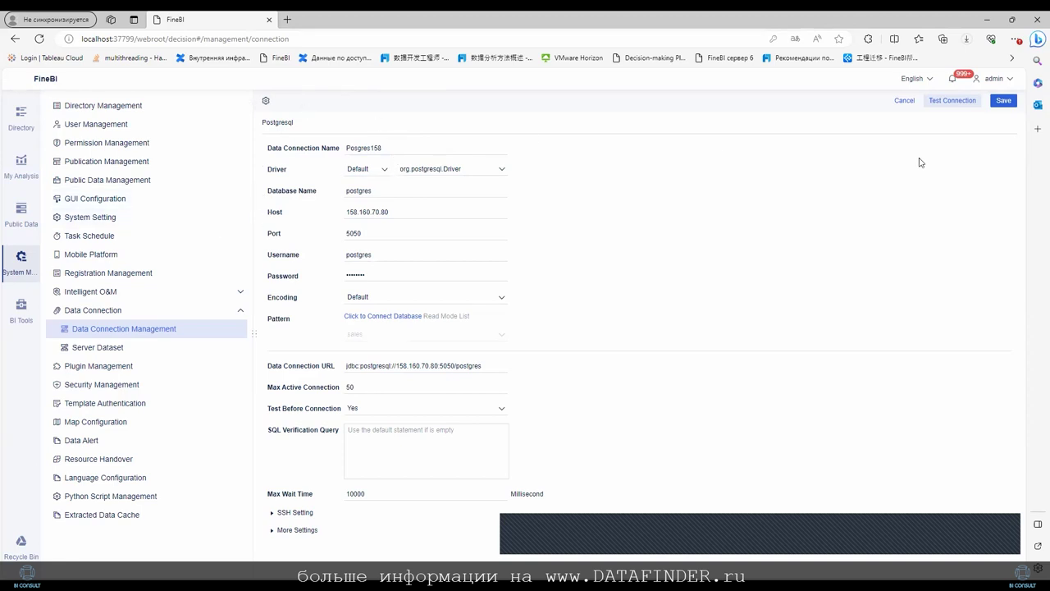
{"action": "left_click", "coordinate": [903, 101]}
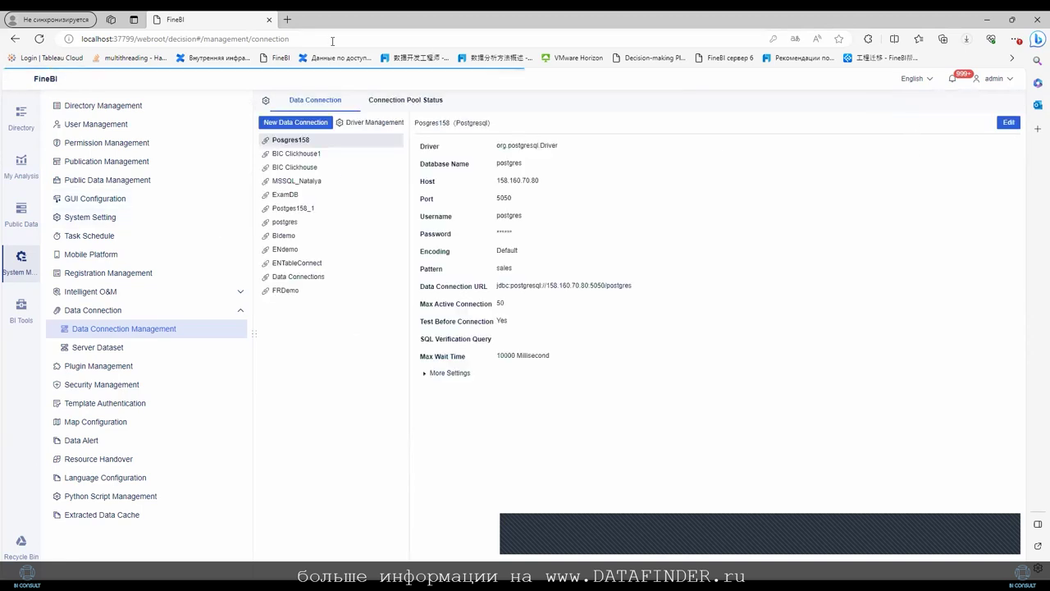
Start a new data connection, browse Others > Other JDBC, then list all database types
{"action": "left_click", "coordinate": [281, 123]}
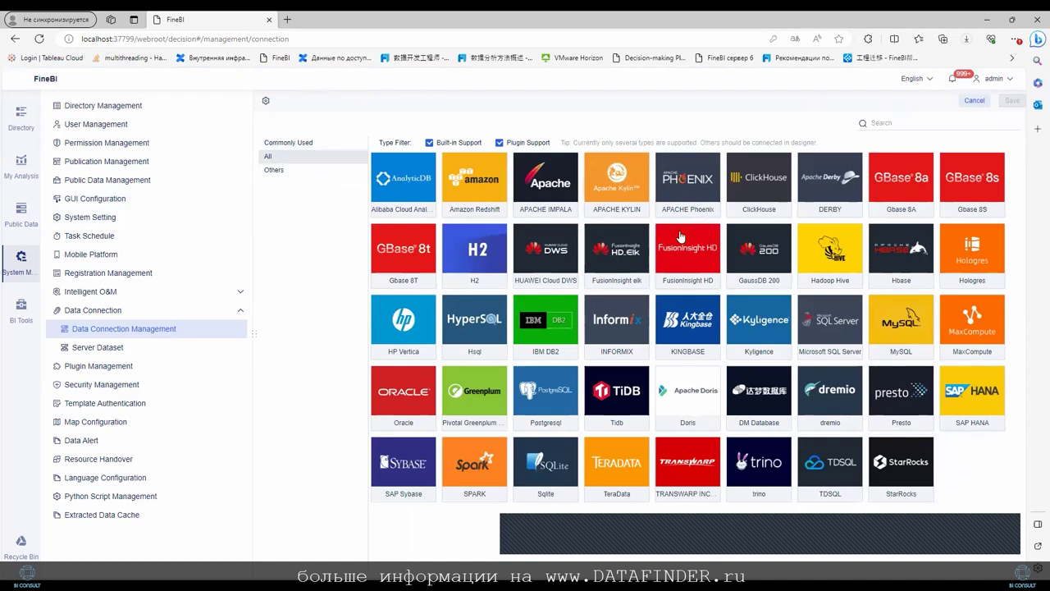
{"action": "left_click", "coordinate": [277, 169]}
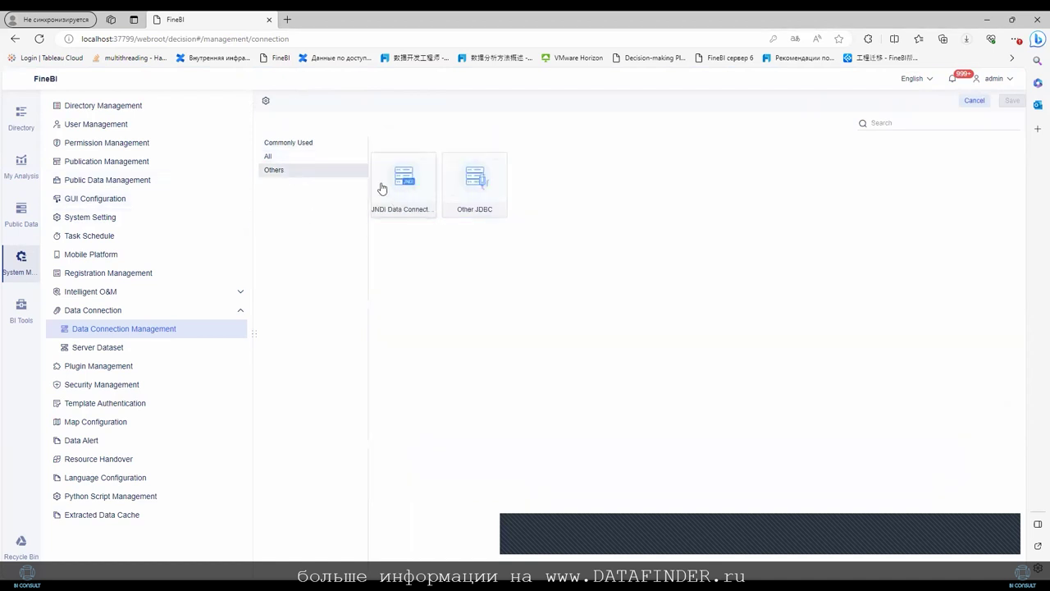
{"action": "left_click", "coordinate": [489, 188]}
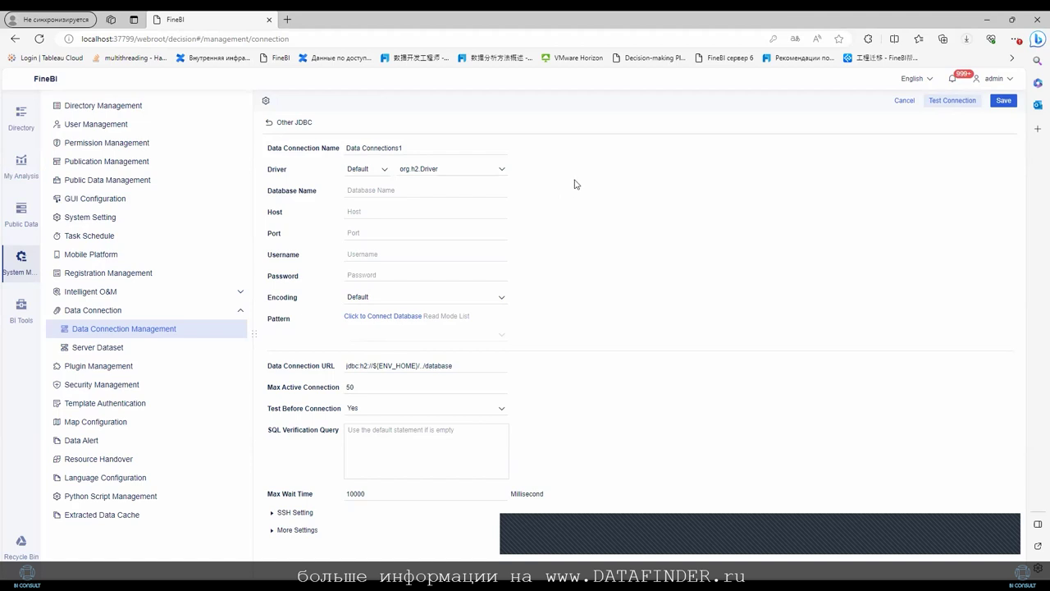
{"action": "left_click", "coordinate": [269, 125]}
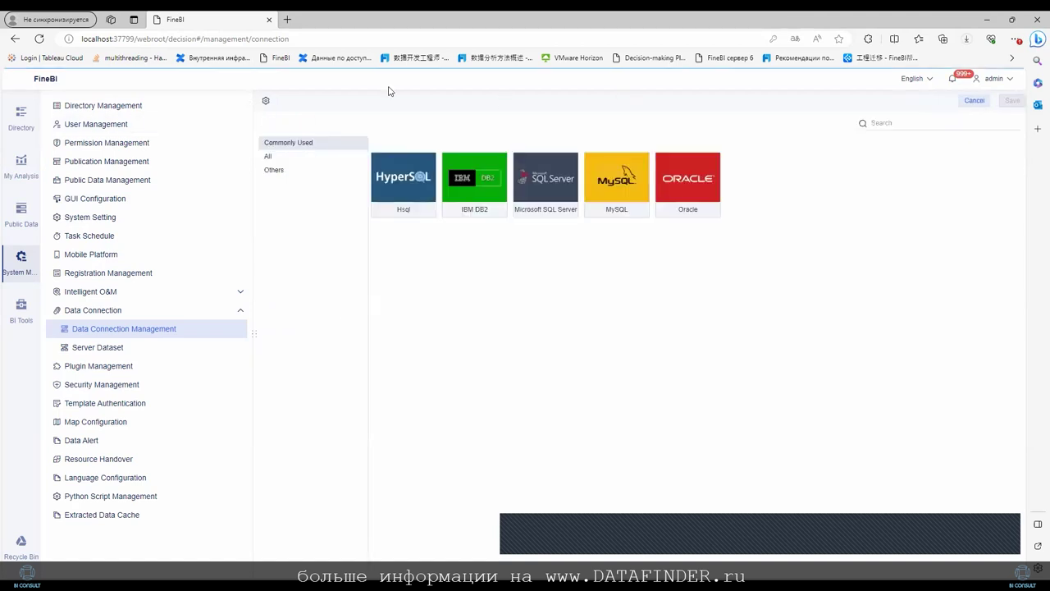
{"action": "left_click", "coordinate": [271, 157]}
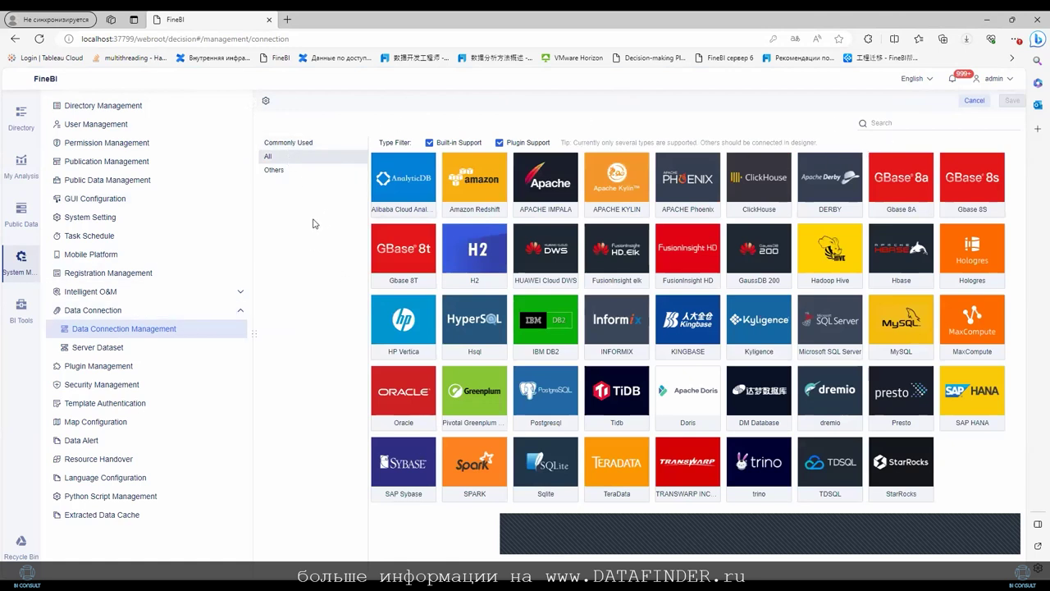
Edit BIC Clickhouse1 with the default ClickHouseDriver, then switch to Custom after the test fails
{"action": "left_click", "coordinate": [974, 101]}
{"action": "left_click", "coordinate": [293, 155]}
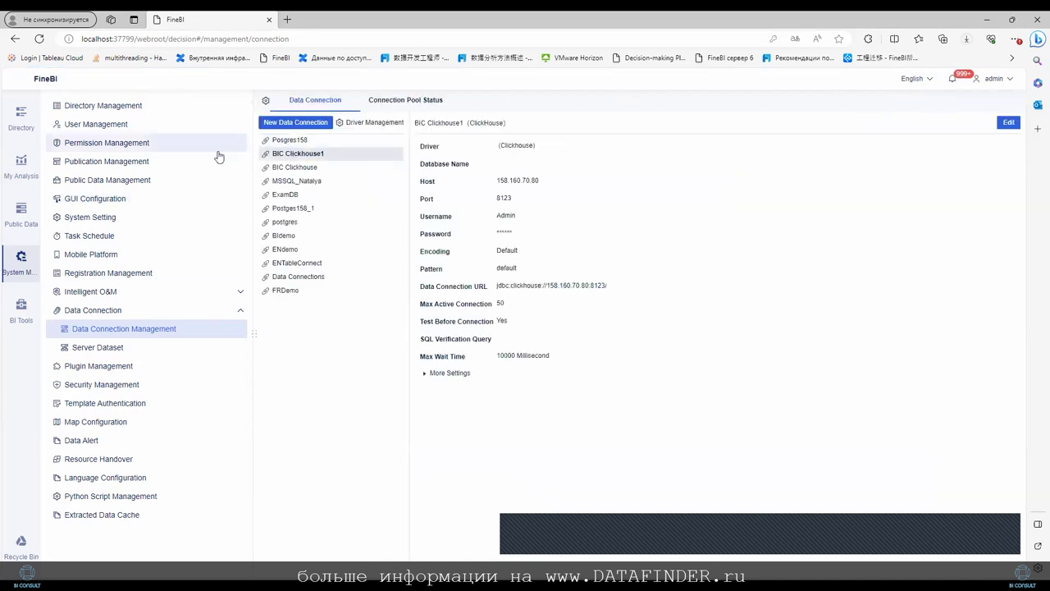
{"action": "left_click", "coordinate": [1009, 122]}
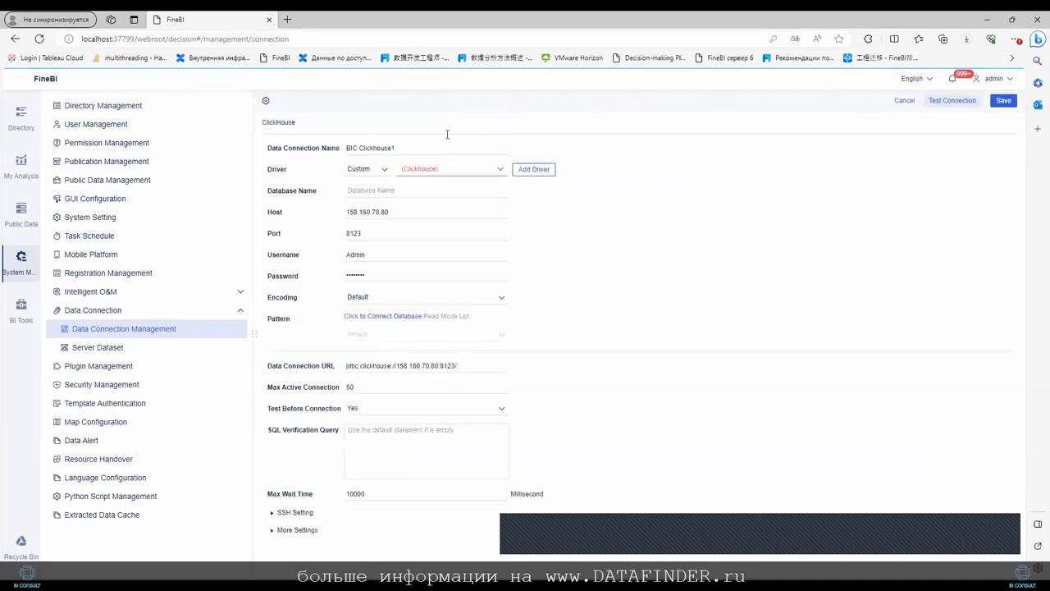
{"action": "left_click", "coordinate": [386, 170]}
{"action": "left_click", "coordinate": [374, 188]}
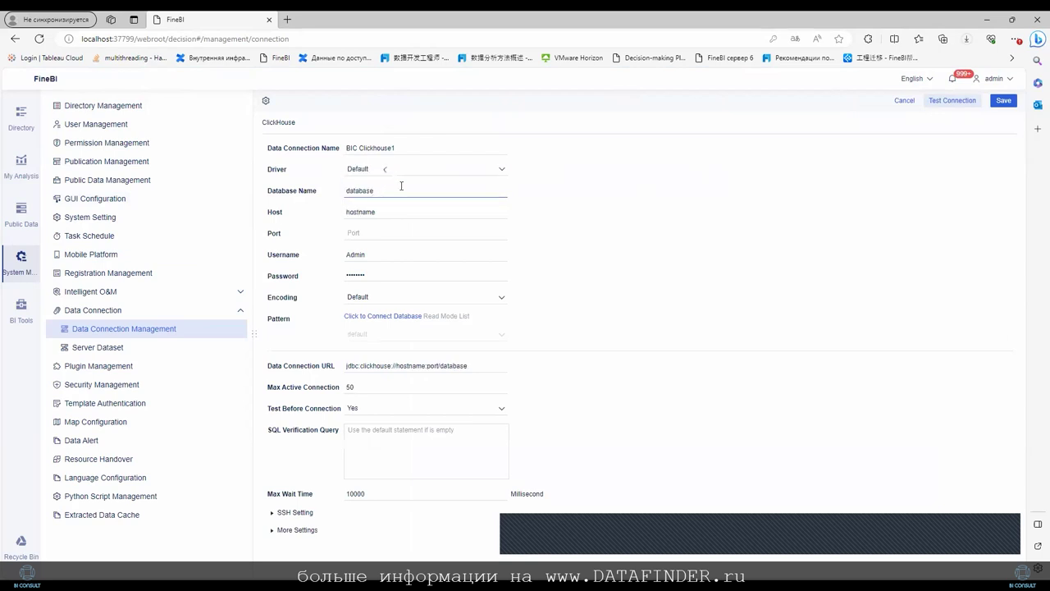
{"action": "left_click", "coordinate": [488, 171]}
{"action": "left_click", "coordinate": [439, 204]}
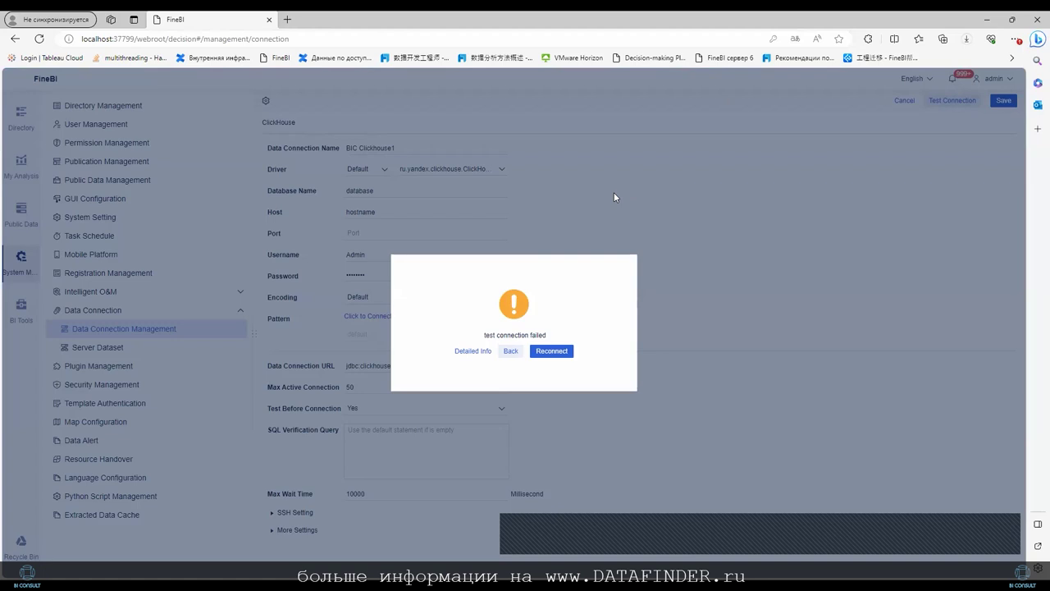
{"action": "left_click", "coordinate": [510, 351]}
{"action": "left_click", "coordinate": [383, 169]}
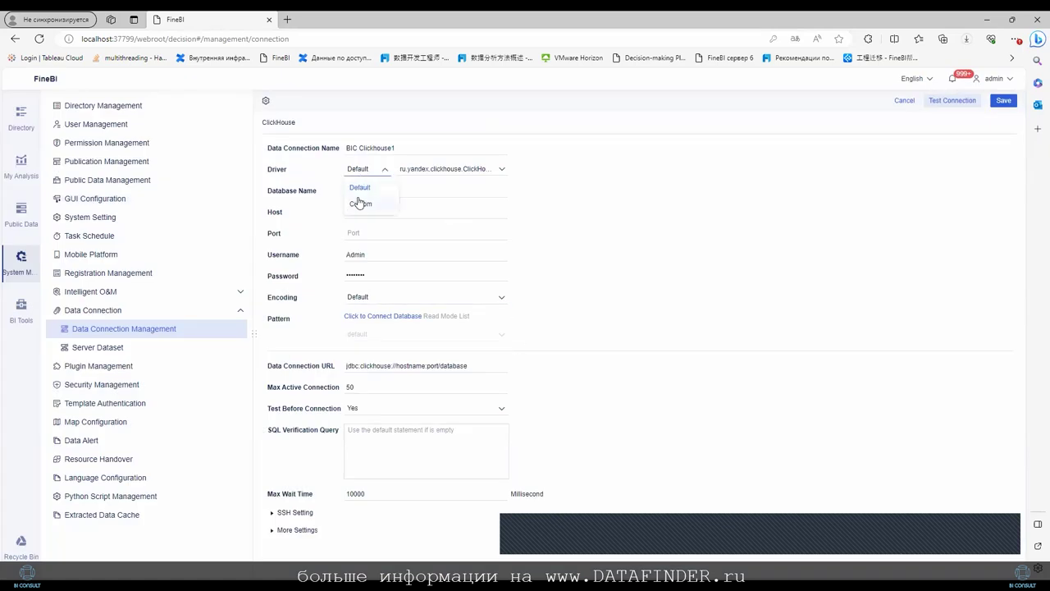
{"action": "left_click", "coordinate": [359, 203]}
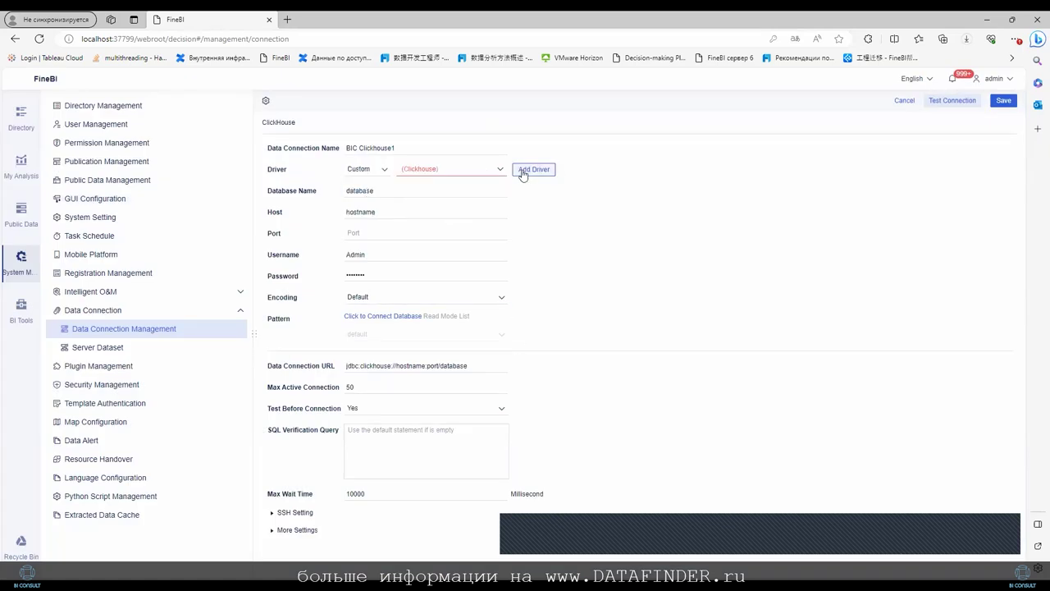
Create a new ClickHouse driver entry in driver management
{"action": "left_click", "coordinate": [526, 171]}
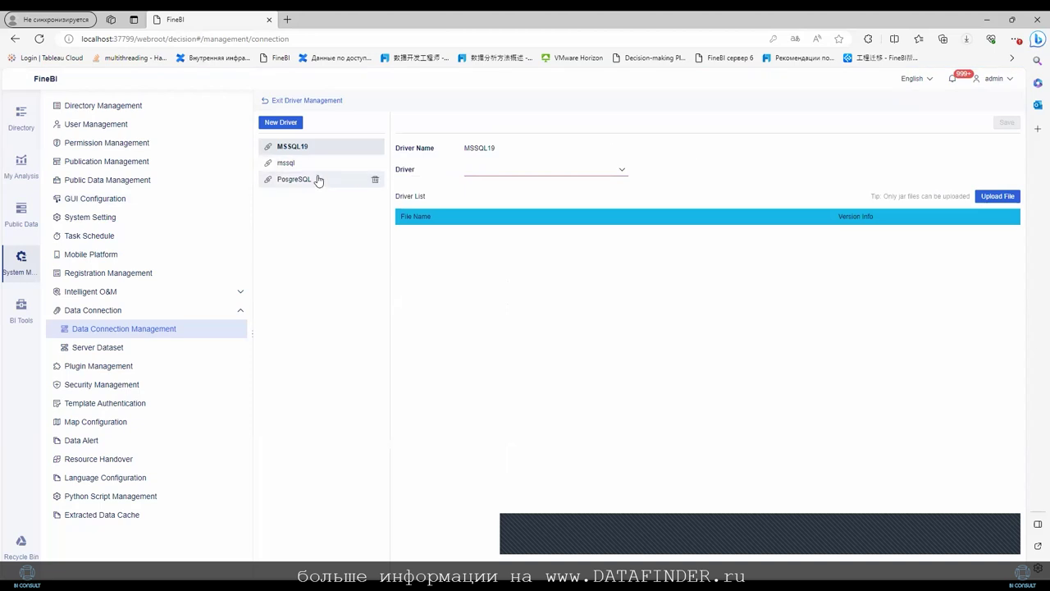
{"action": "left_click", "coordinate": [299, 124]}
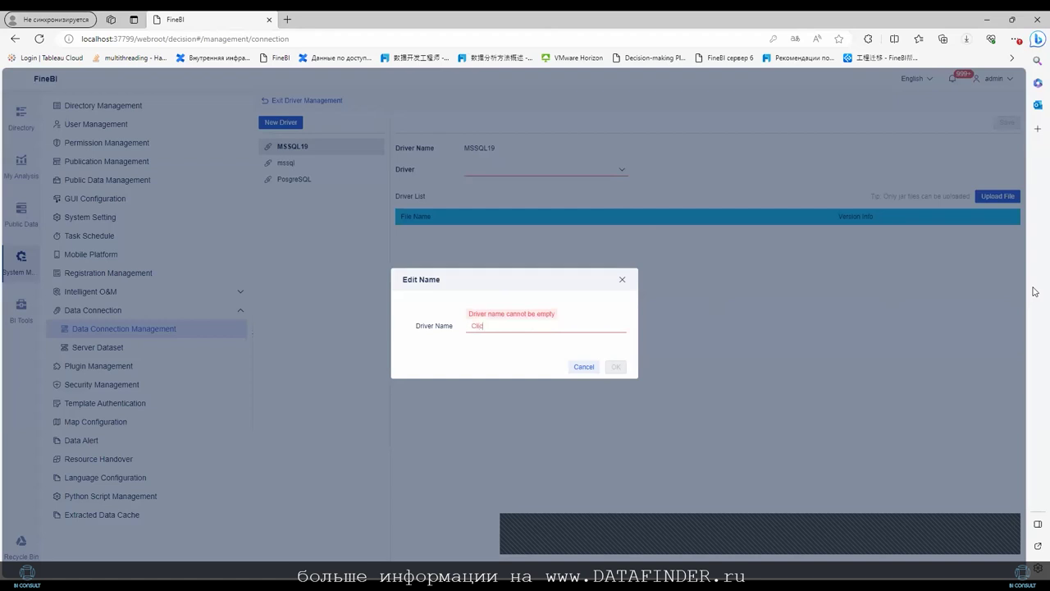
{"action": "type", "text": "kHouse"}
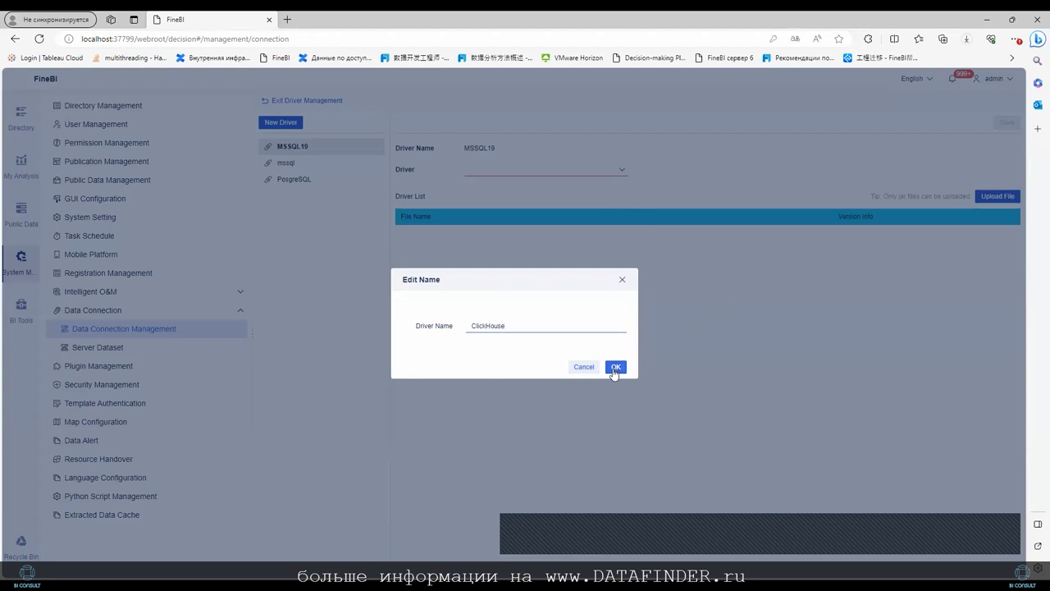
{"action": "left_click", "coordinate": [614, 369]}
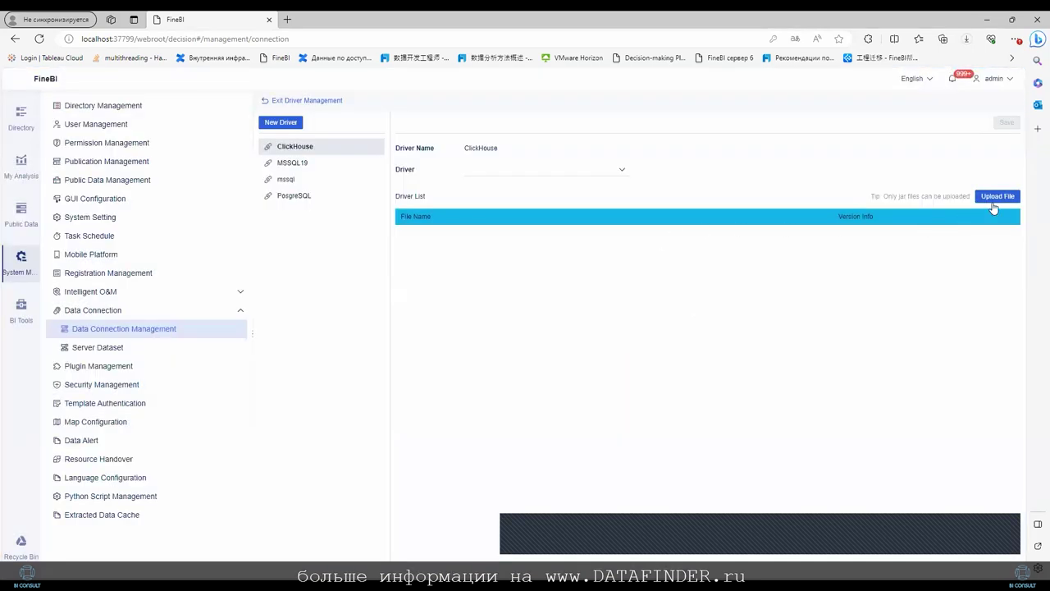
Upload clickhouse-jdbc-0.4.6.jar from the C:\драйвер folder
{"action": "left_click", "coordinate": [1000, 199]}
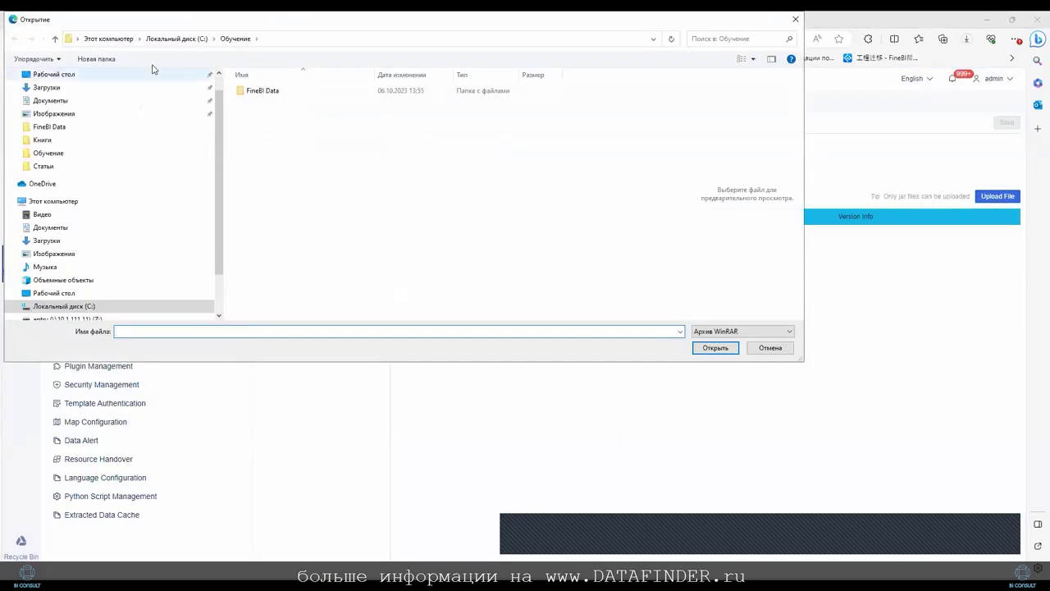
{"action": "left_click", "coordinate": [166, 39]}
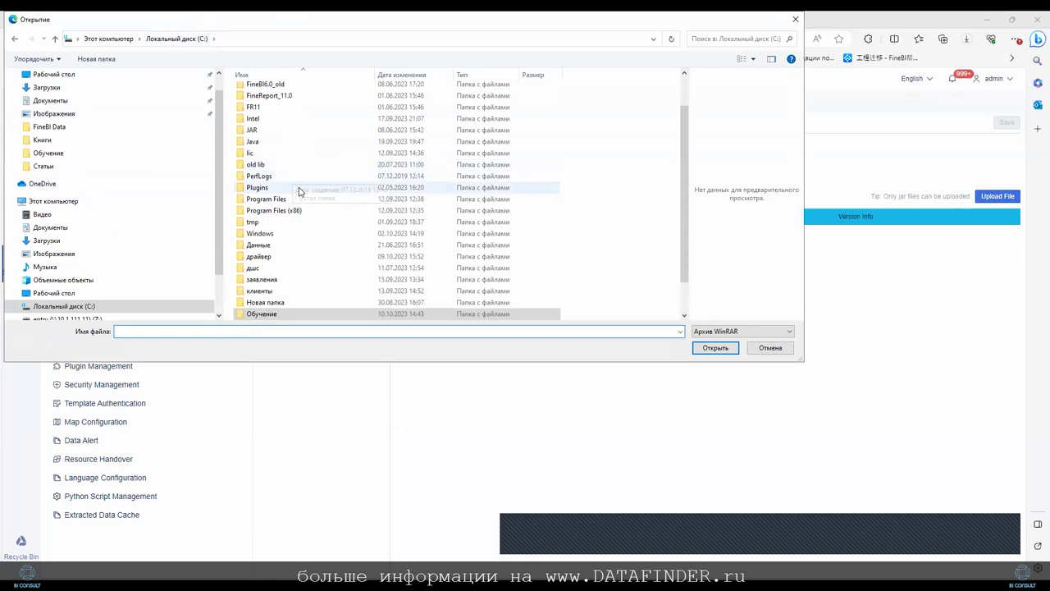
{"action": "scroll", "coordinate": [293, 272], "scroll_direction": "down", "scroll_amount": 1}
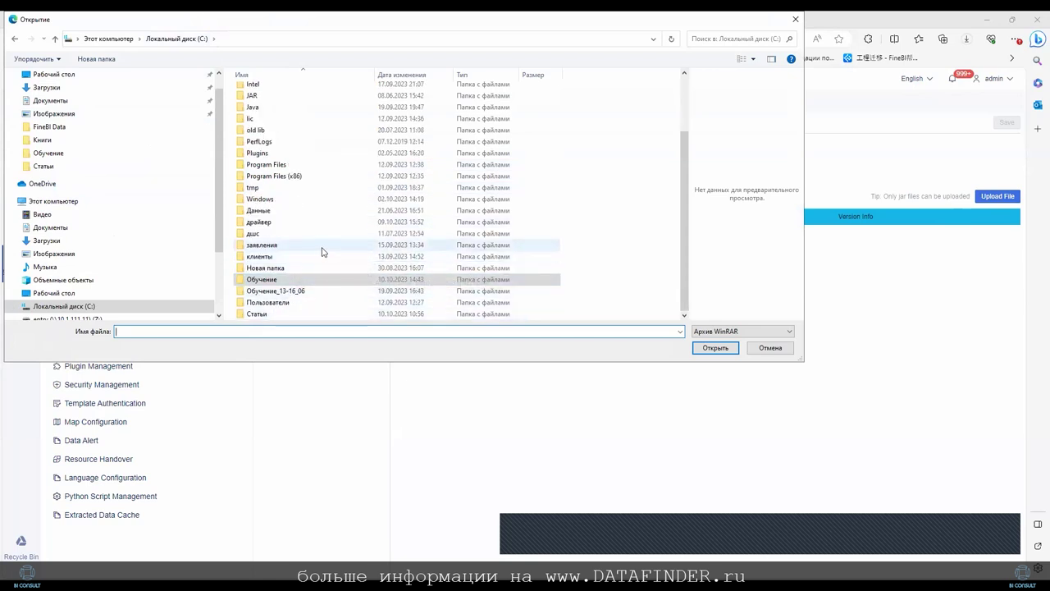
{"action": "left_click", "coordinate": [271, 223]}
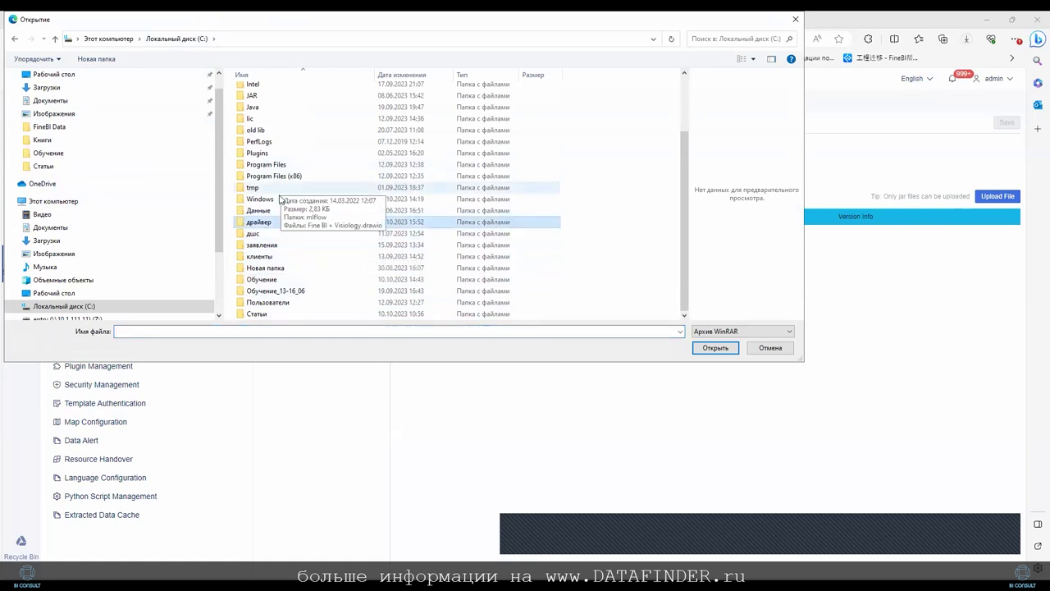
{"action": "double_click", "coordinate": [271, 221]}
{"action": "left_click", "coordinate": [272, 102]}
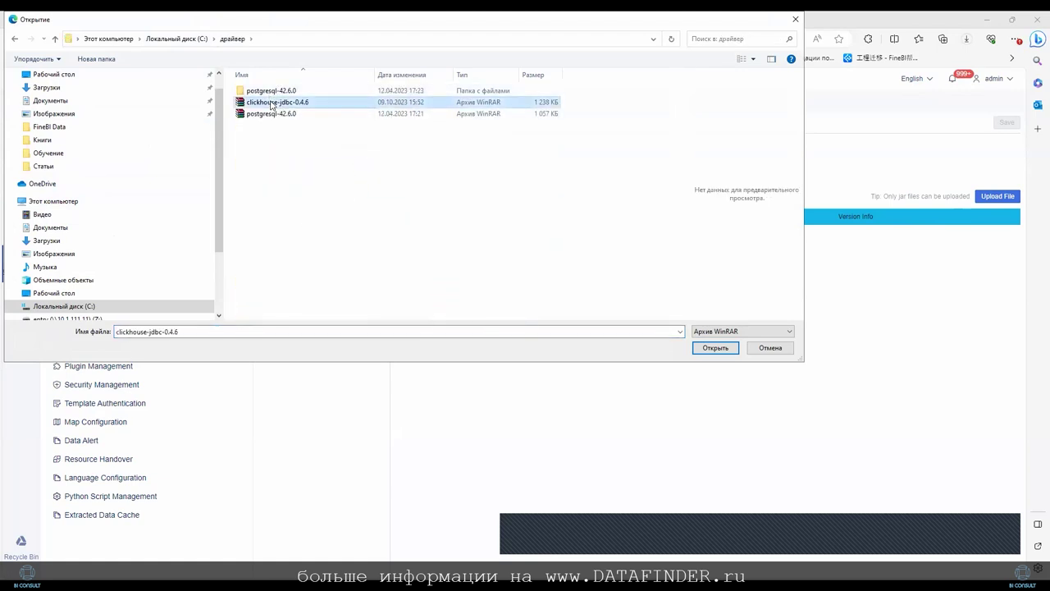
{"action": "double_click", "coordinate": [272, 103]}
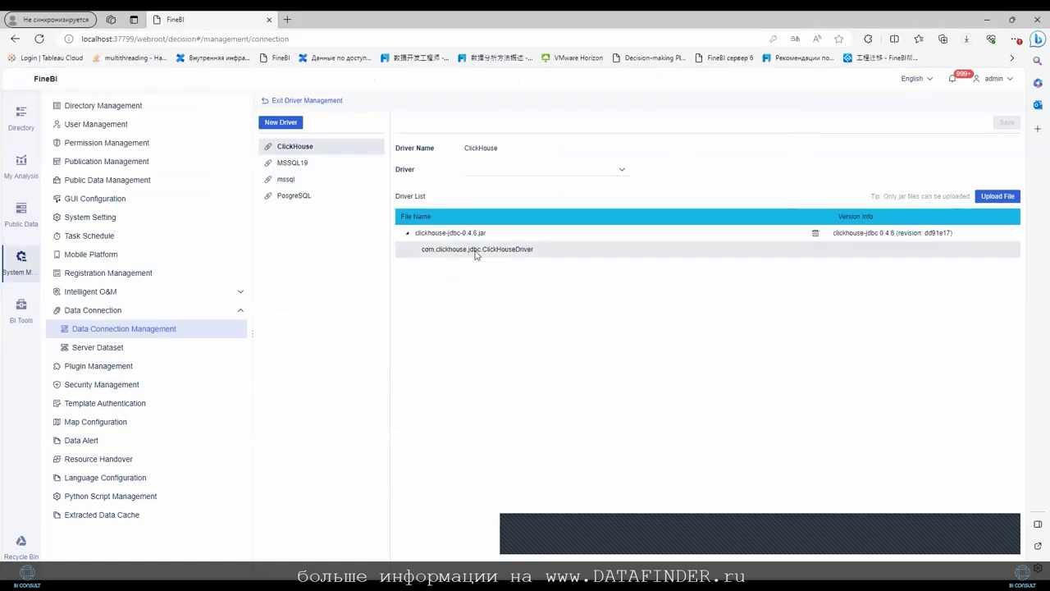
Assign class com.clickhouse.jdbc.ClickHouseDriver, save the driver, and return to the BIC Clickhouse1 form
{"action": "left_click", "coordinate": [532, 172]}
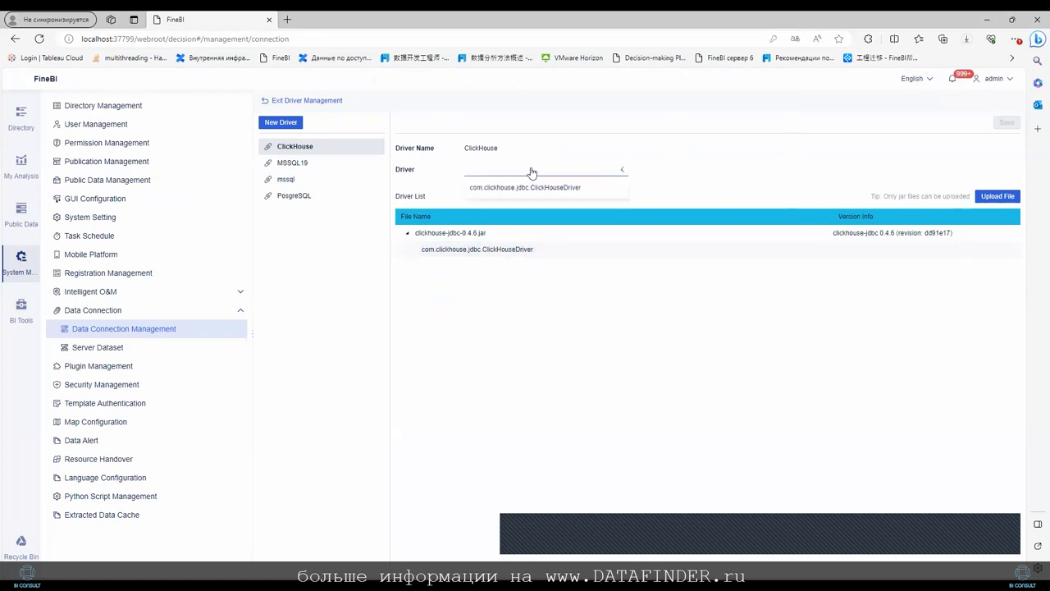
{"action": "left_click", "coordinate": [517, 189]}
{"action": "left_click", "coordinate": [1009, 123]}
{"action": "left_click", "coordinate": [265, 101]}
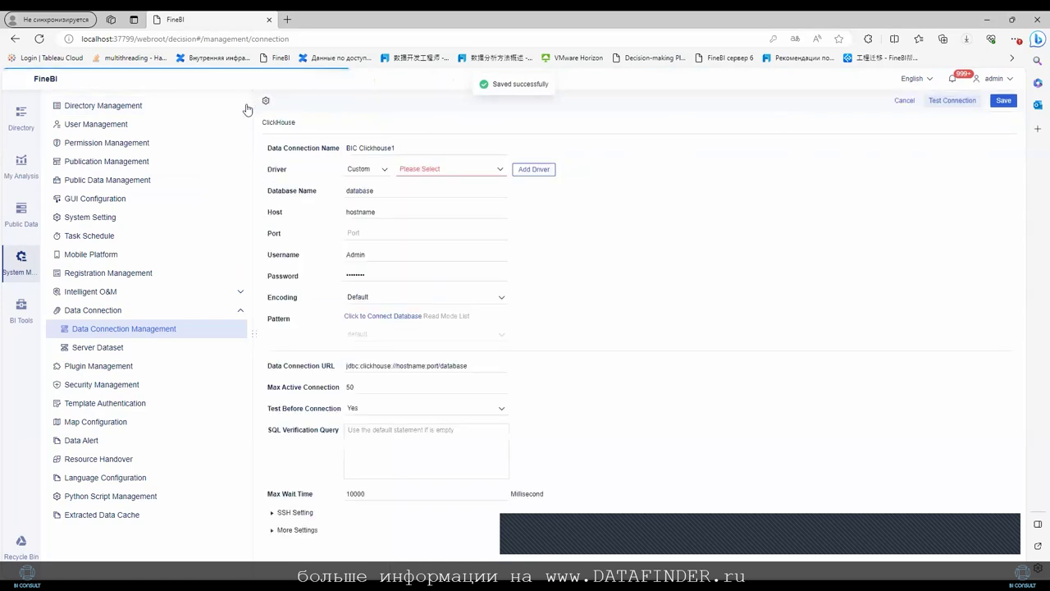
Select the ClickHouse JDBC driver and point the URL at 158.160.70.80:8123
{"action": "left_click", "coordinate": [434, 170]}
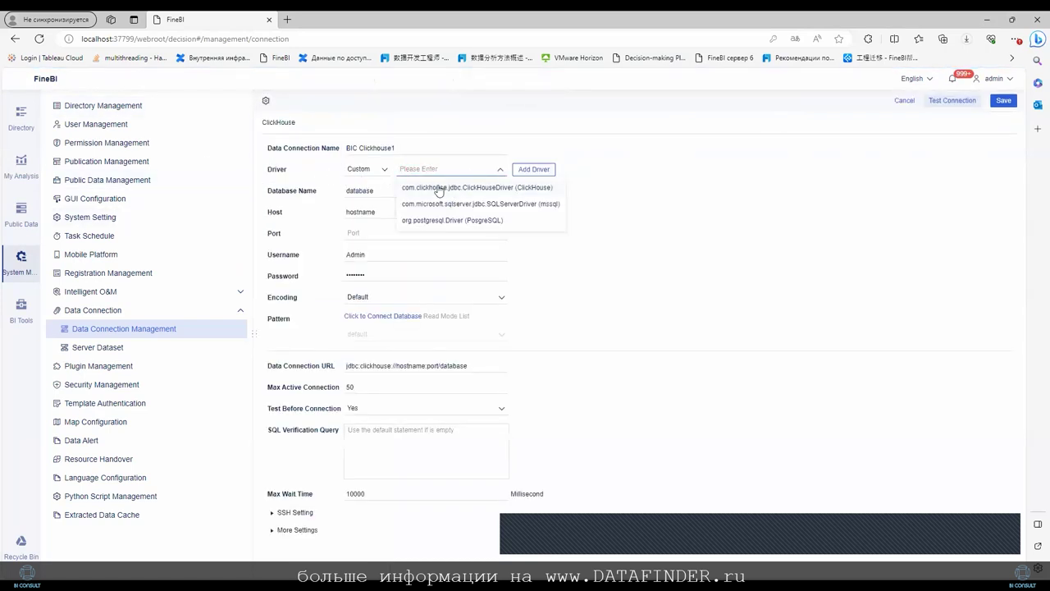
{"action": "left_click", "coordinate": [439, 188]}
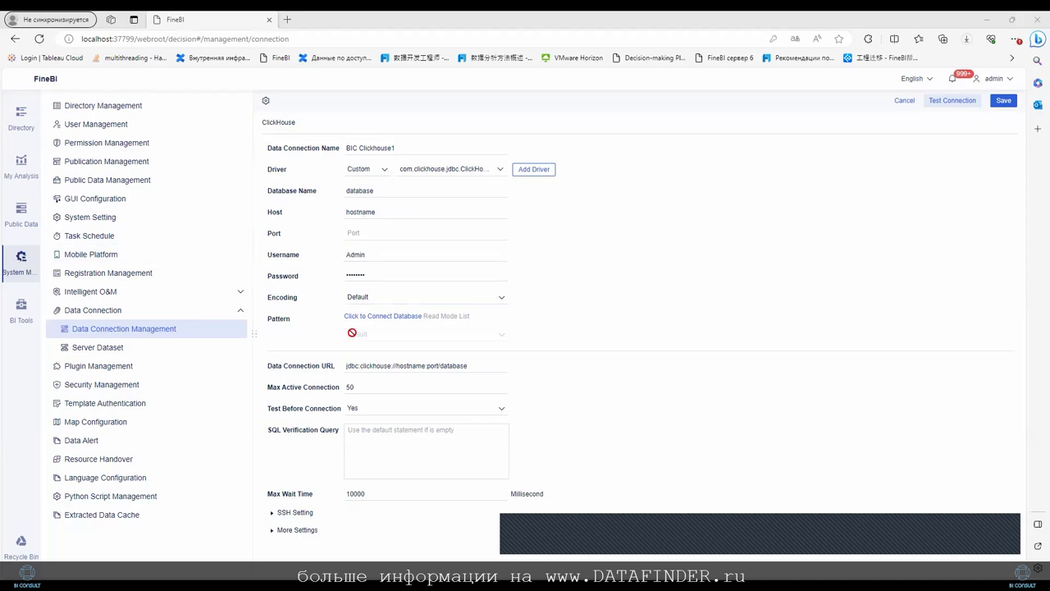
{"action": "left_click_drag", "start_coordinate": [345, 366], "coordinate": [473, 366]}
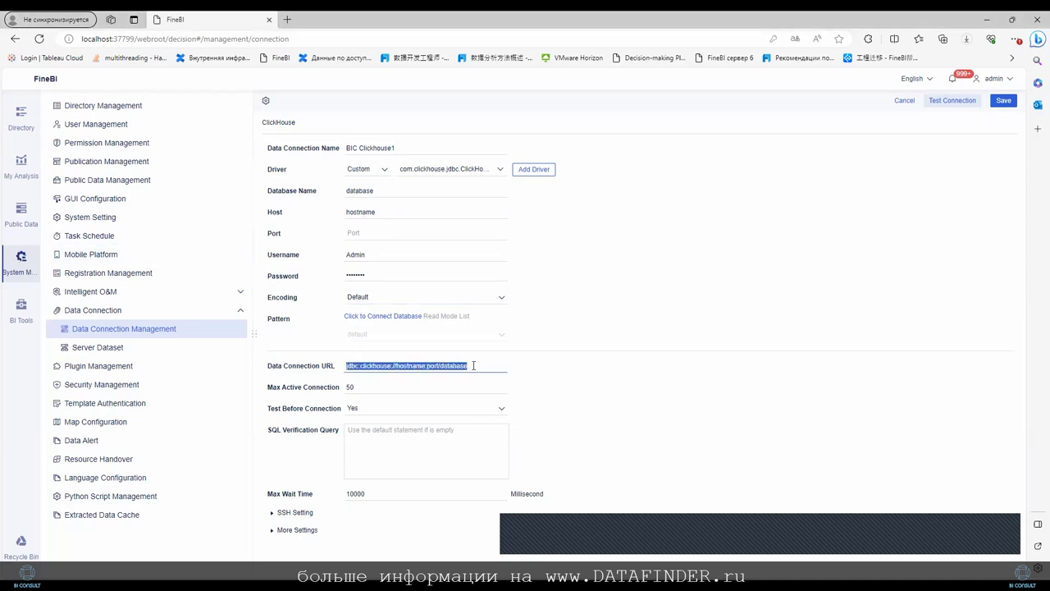
{"action": "type", "text": "jdbc:clickhouse://158.160.70.80:8123"}
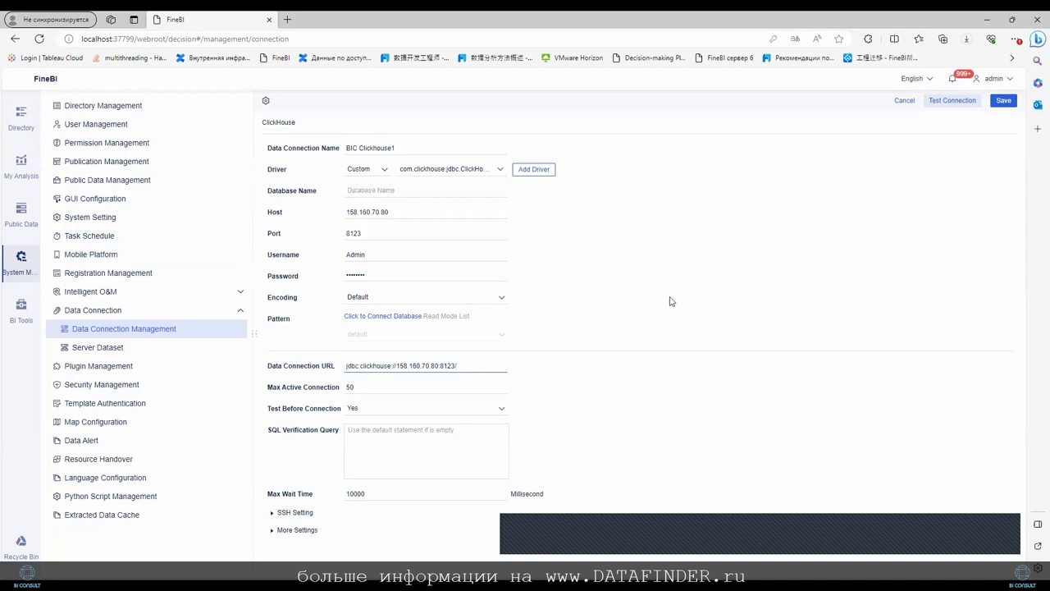
{"action": "key", "text": "BackSpace"}
{"action": "left_click", "coordinate": [361, 319]}
Choose the default pattern, test the connection, review SSH and pool settings, and save
{"action": "left_click", "coordinate": [448, 333]}
{"action": "left_click", "coordinate": [379, 352]}
{"action": "left_click", "coordinate": [935, 101]}
{"action": "left_click", "coordinate": [276, 513]}
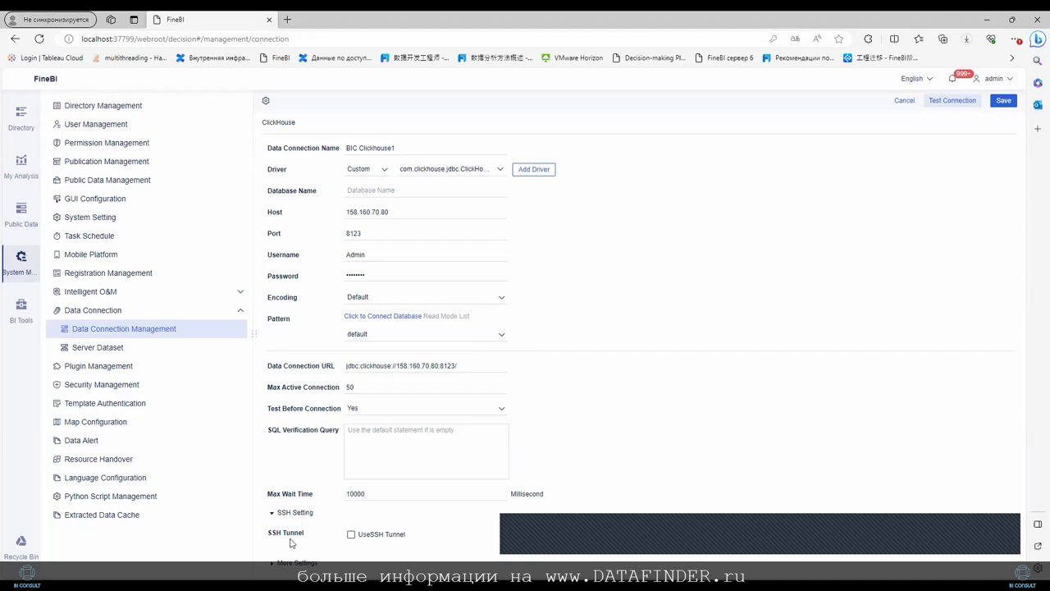
{"action": "left_click", "coordinate": [275, 563]}
{"action": "scroll", "coordinate": [369, 496], "scroll_direction": "down", "scroll_amount": 2}
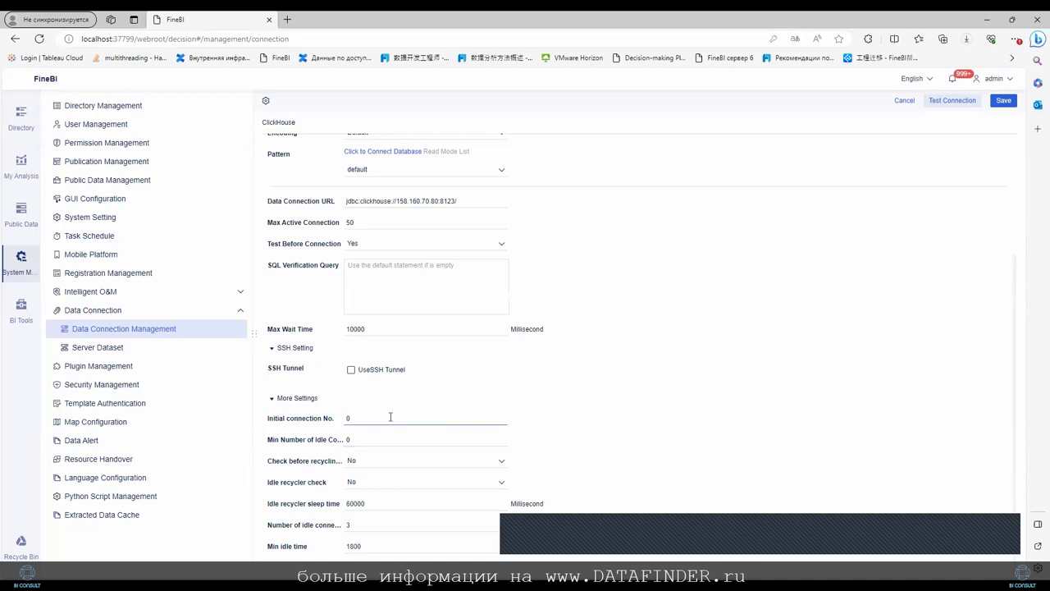
{"action": "left_click", "coordinate": [1003, 104]}
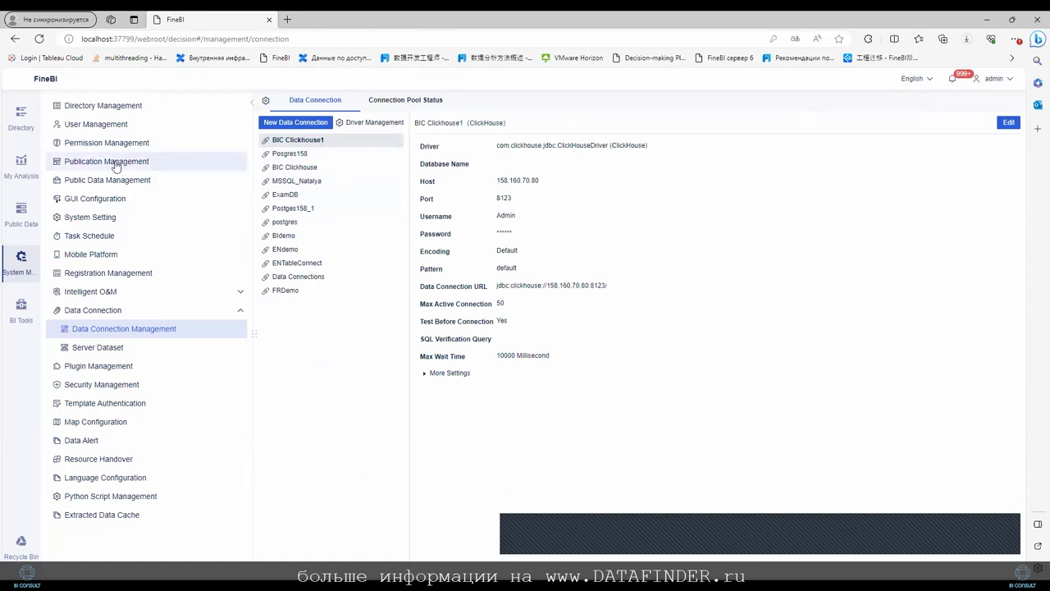
Browse the tables of the BIC Clickhouse1 and BIC Clickhouse connections, and check data connection management
{"action": "left_click", "coordinate": [23, 211]}
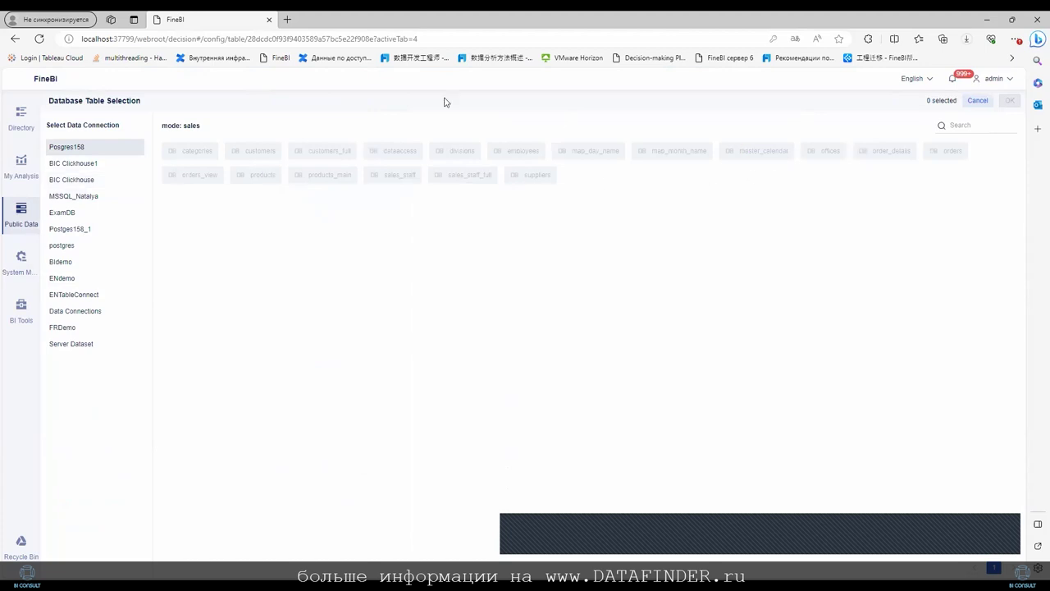
{"action": "left_click", "coordinate": [83, 165]}
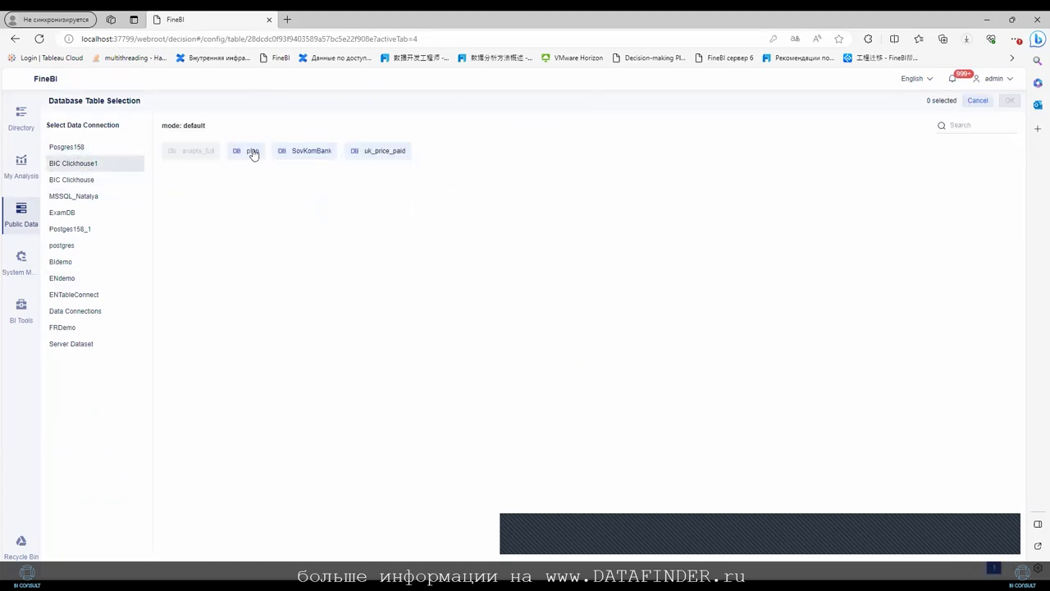
{"action": "left_click", "coordinate": [62, 182]}
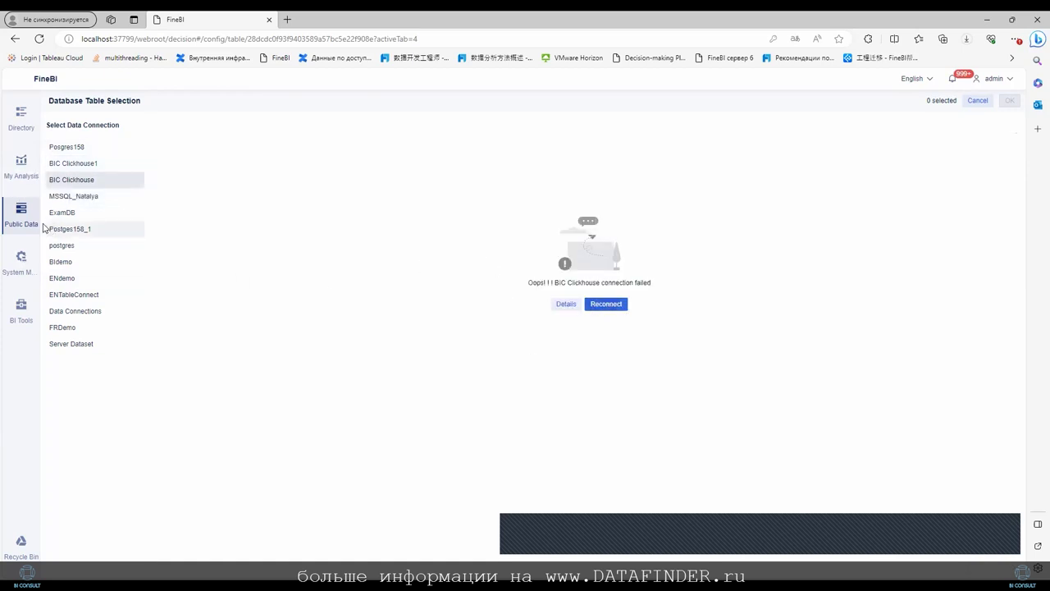
{"action": "left_click", "coordinate": [19, 261]}
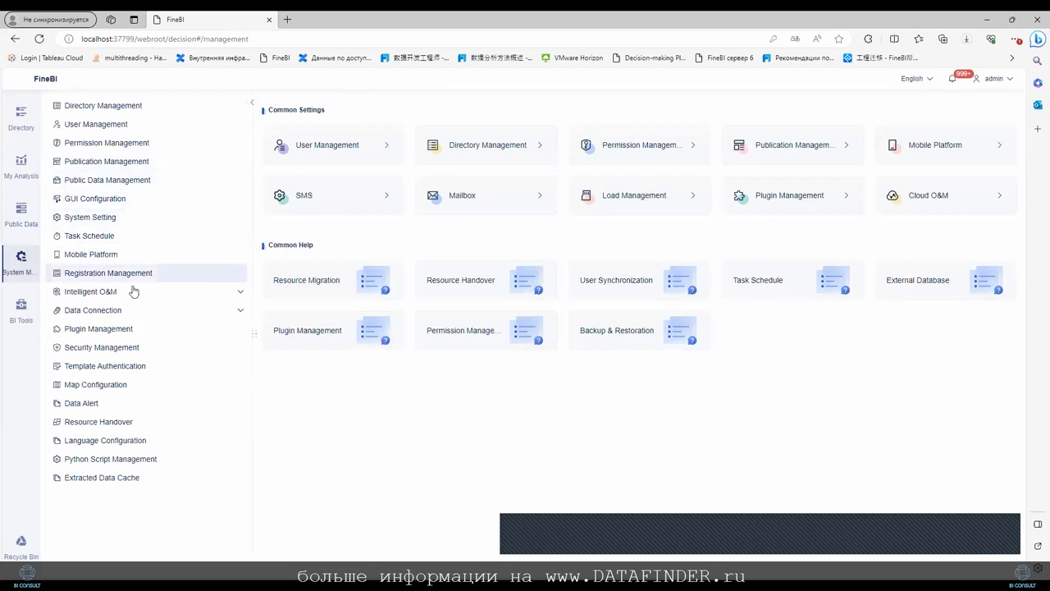
{"action": "left_click", "coordinate": [117, 310]}
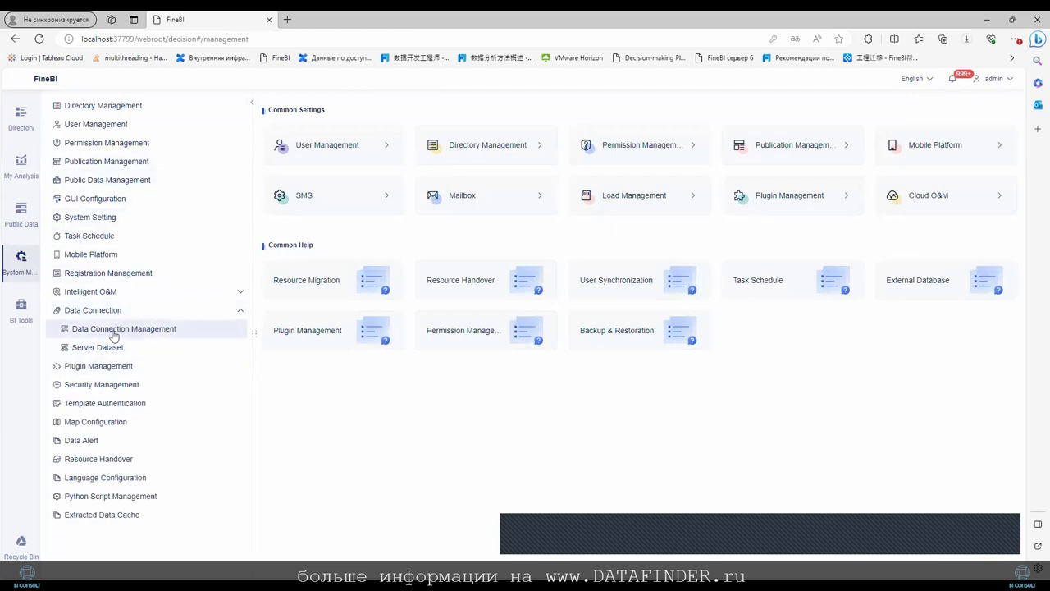
{"action": "left_click", "coordinate": [114, 330]}
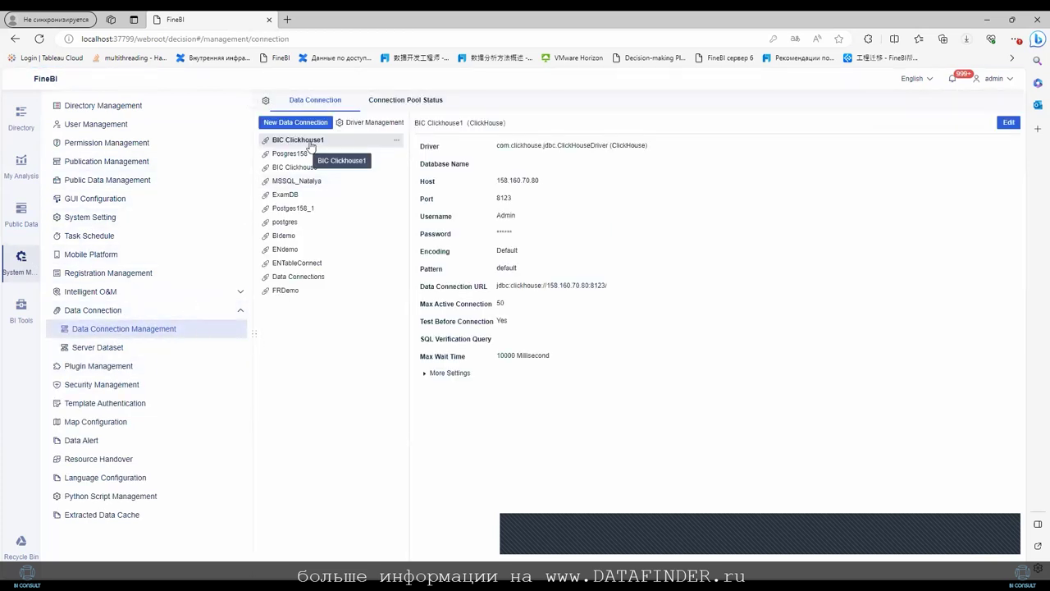
Tick the plan table of BIC Clickhouse1 and add it to Public Data as BIC Clickhouse1_plan
{"action": "left_click", "coordinate": [18, 215]}
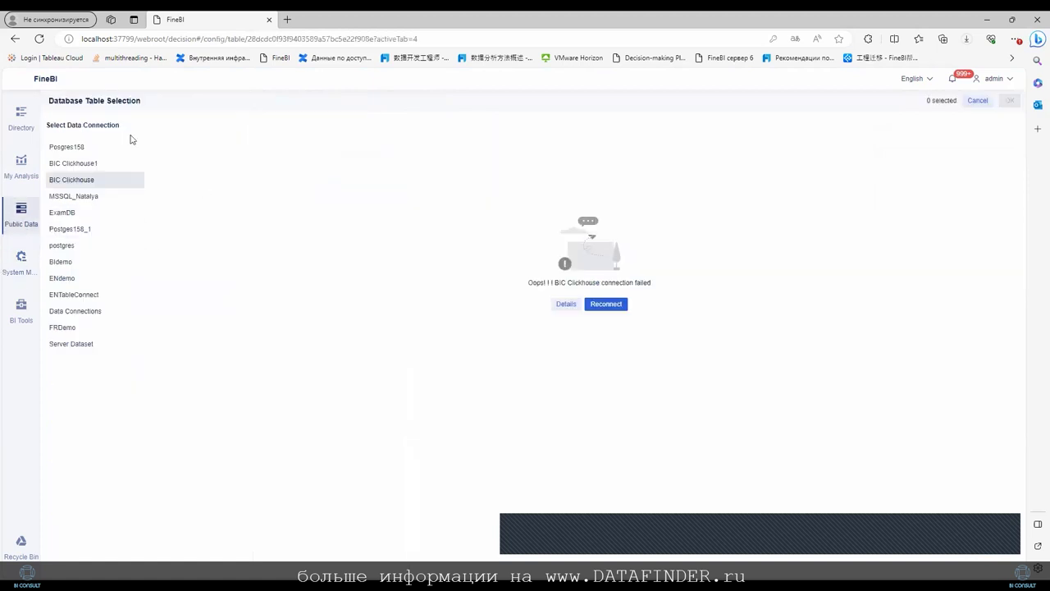
{"action": "left_click", "coordinate": [119, 165]}
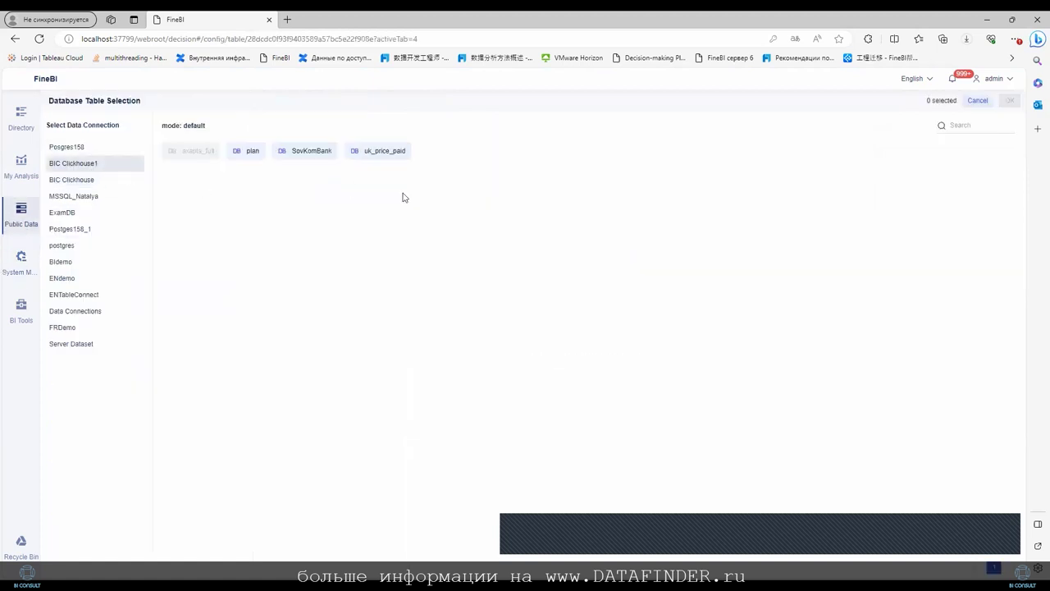
{"action": "left_click", "coordinate": [243, 156]}
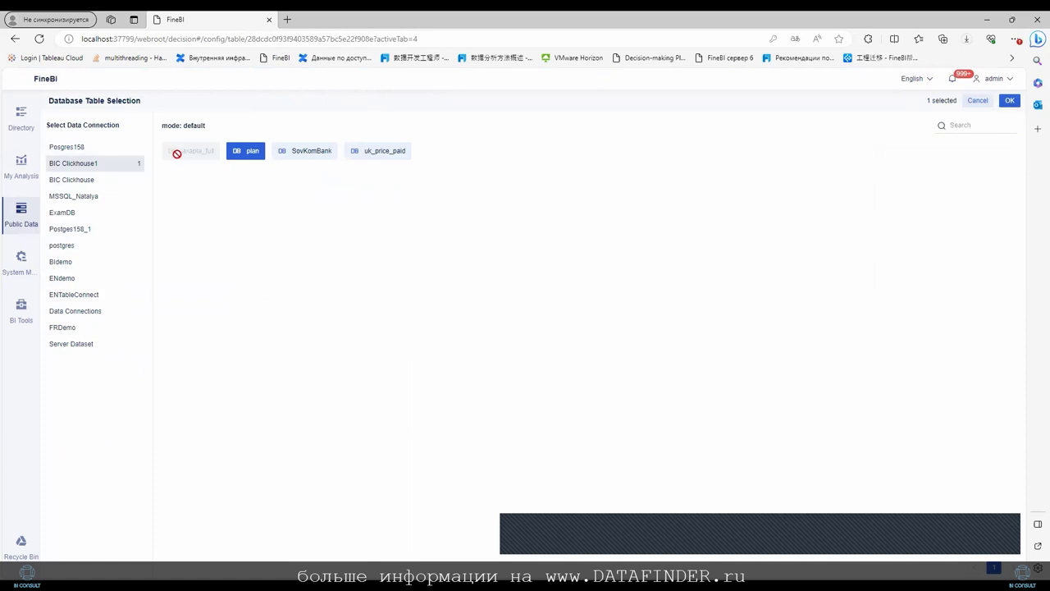
{"action": "mouse_move", "coordinate": [173, 156]}
{"action": "left_click", "coordinate": [1010, 100]}
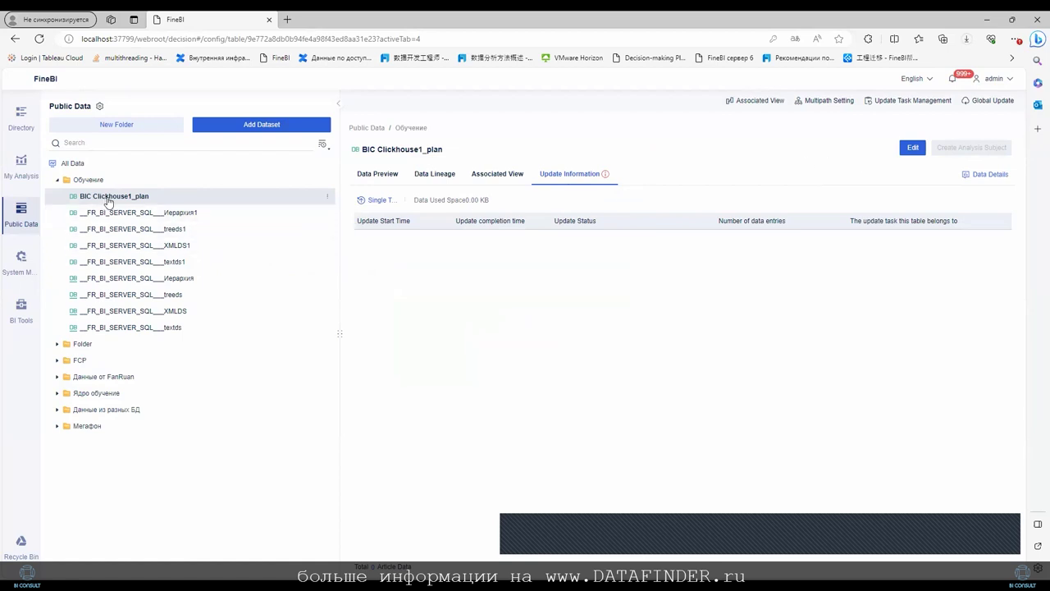
{"action": "left_click", "coordinate": [22, 261]}
{"action": "left_click", "coordinate": [129, 311]}
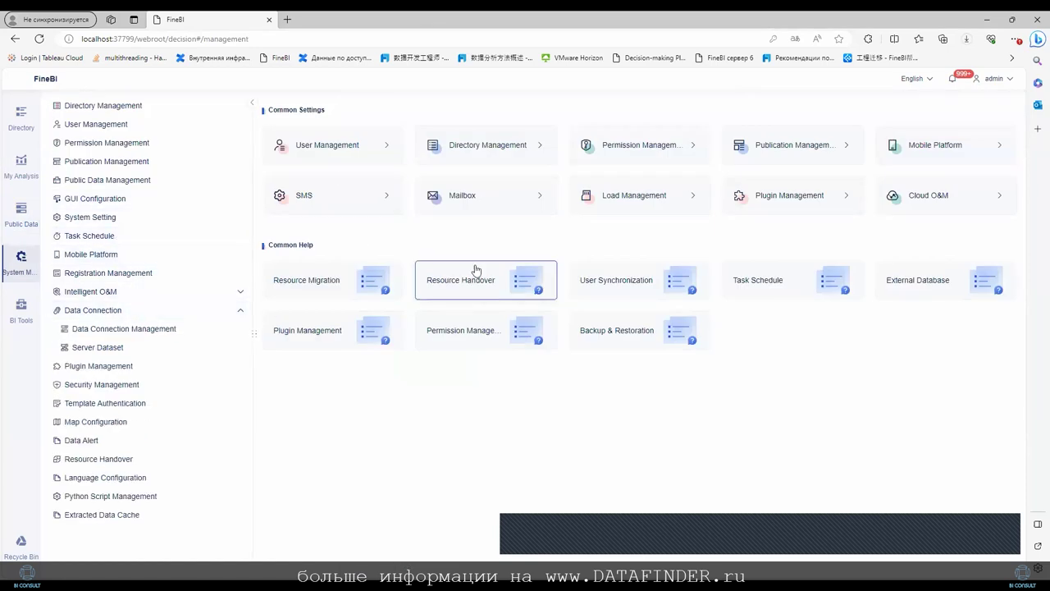
{"action": "left_click", "coordinate": [145, 330]}
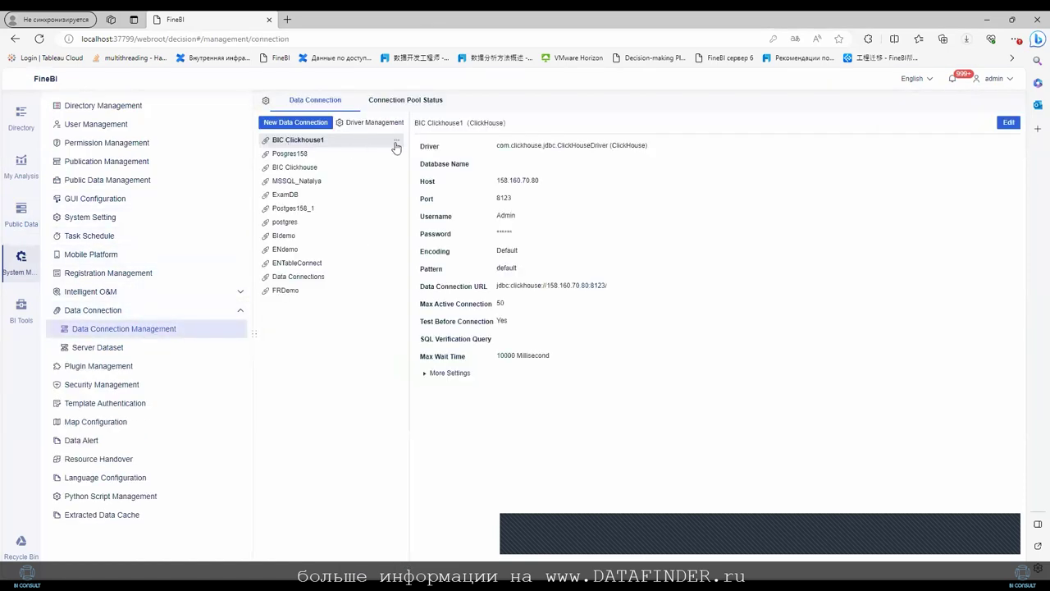
{"action": "left_click", "coordinate": [396, 141]}
{"action": "left_click", "coordinate": [418, 207]}
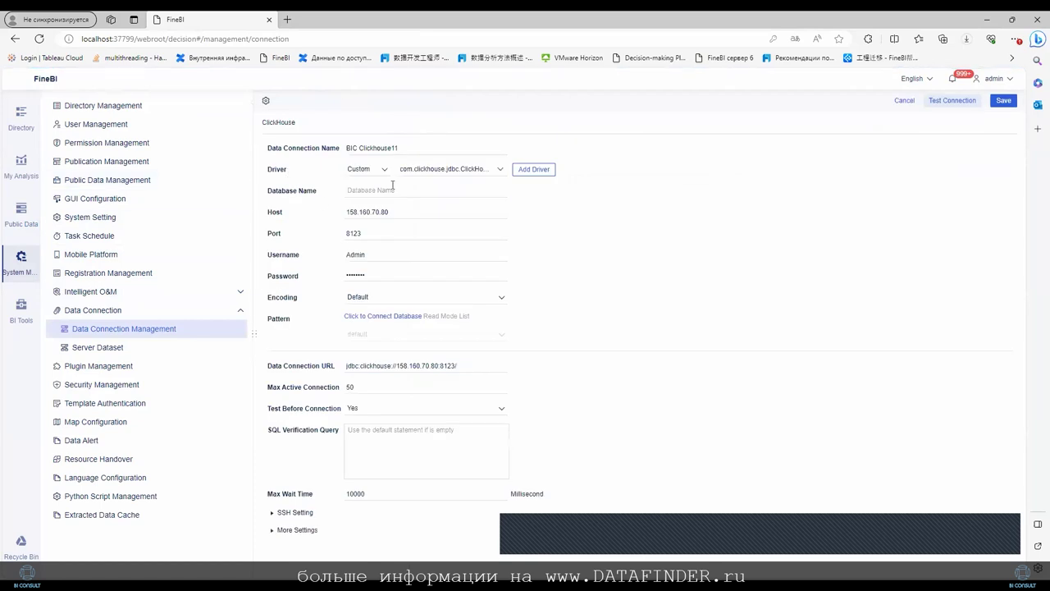
{"action": "left_click", "coordinate": [1003, 100]}
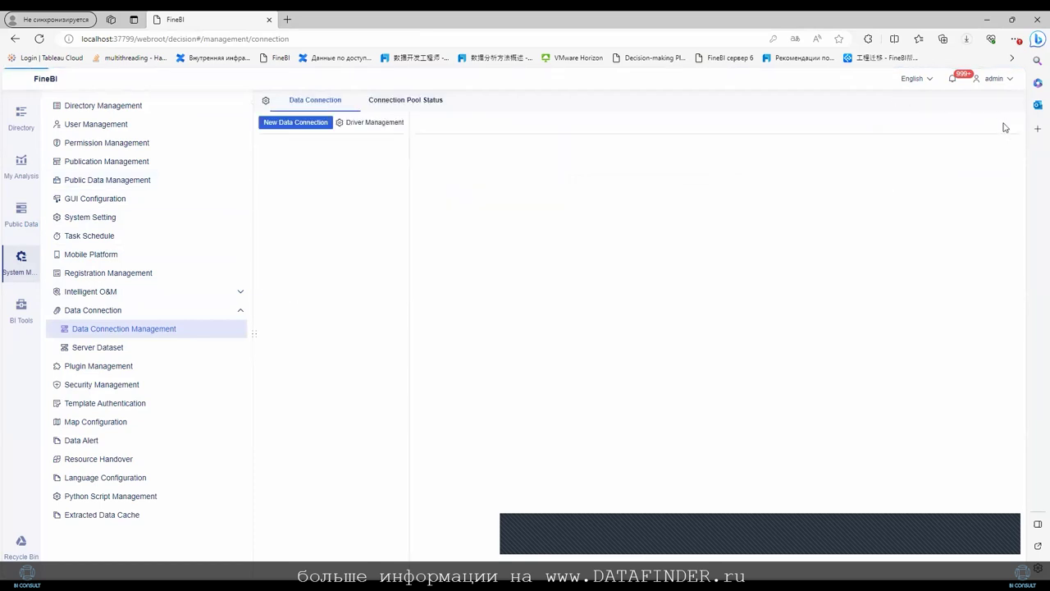
{"action": "left_click", "coordinate": [22, 210]}
{"action": "left_click", "coordinate": [266, 124]}
{"action": "left_click", "coordinate": [239, 143]}
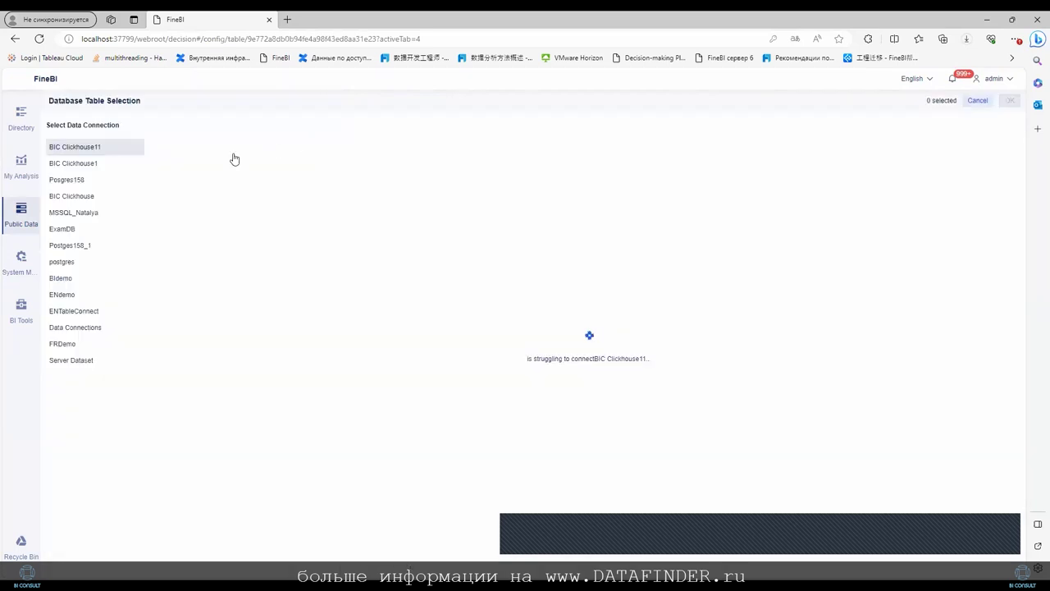
{"action": "left_click", "coordinate": [208, 156]}
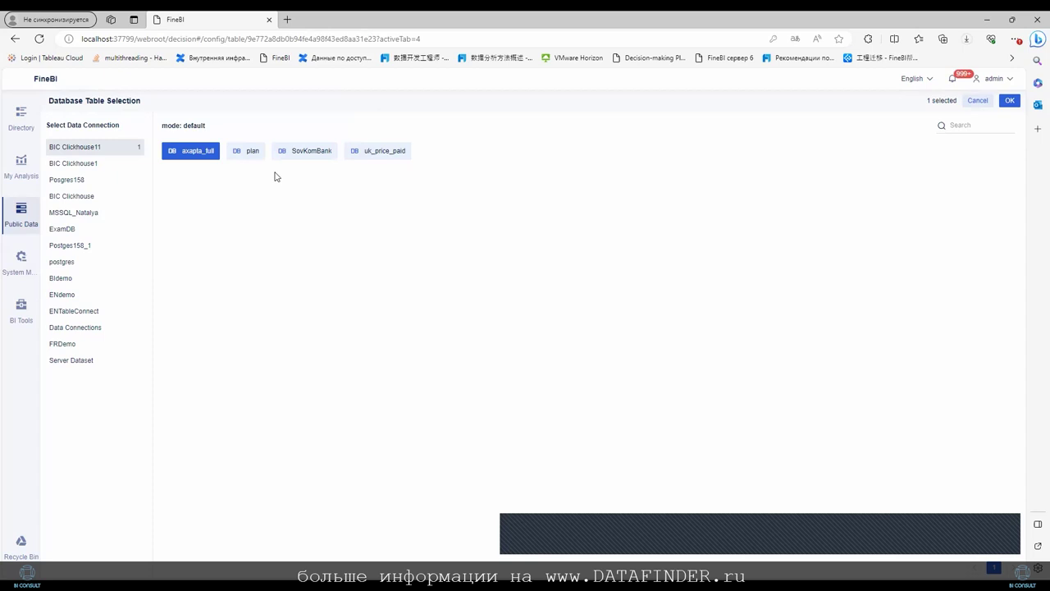
{"action": "left_click", "coordinate": [968, 103]}
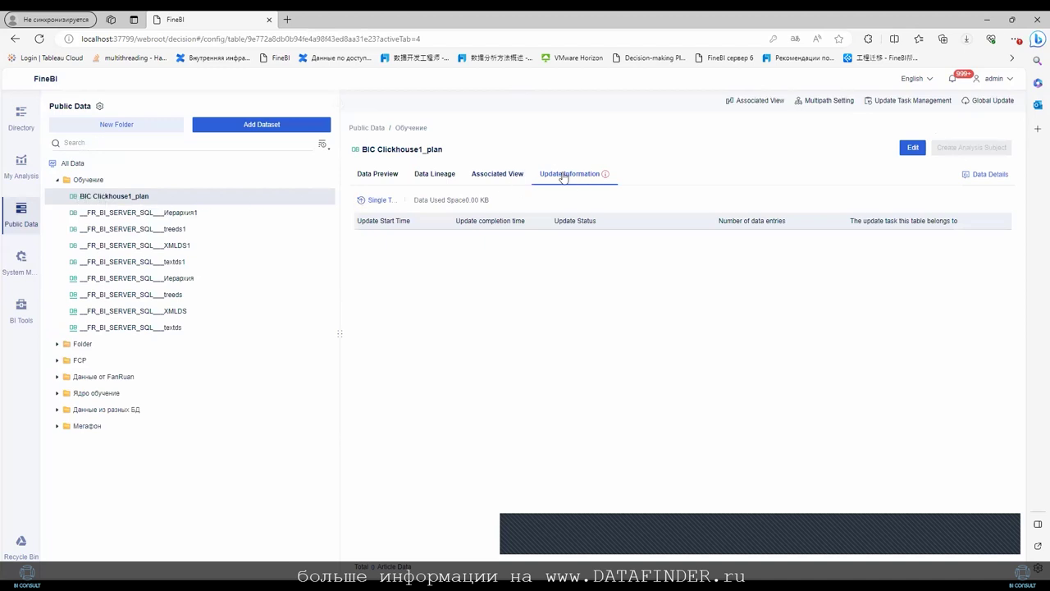
Run a full update of BIC Clickhouse1_plan and scroll through its 291,996 loaded rows
{"action": "mouse_move", "coordinate": [605, 176]}
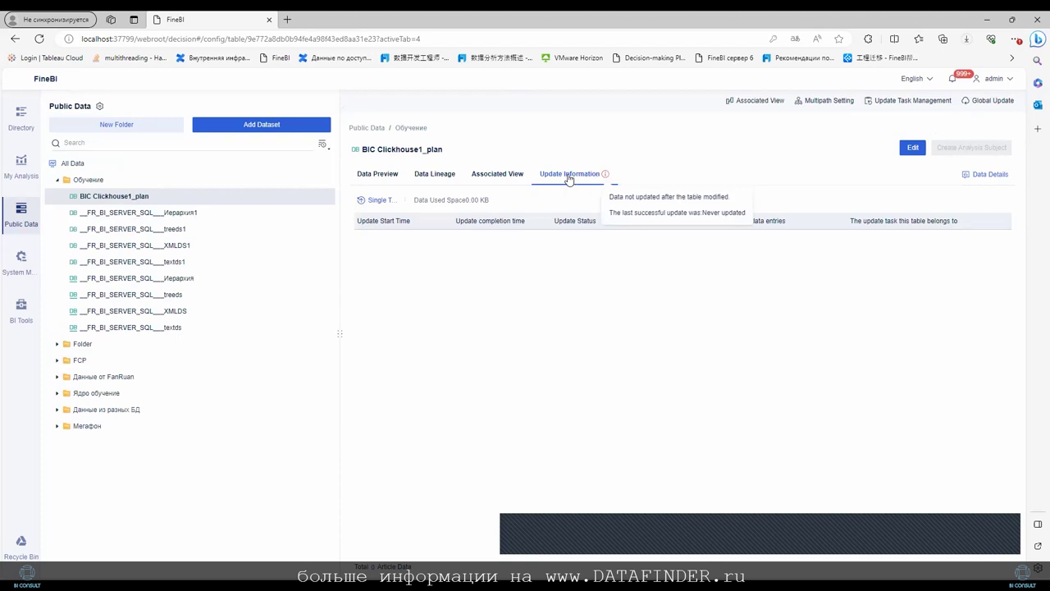
{"action": "left_click", "coordinate": [371, 200]}
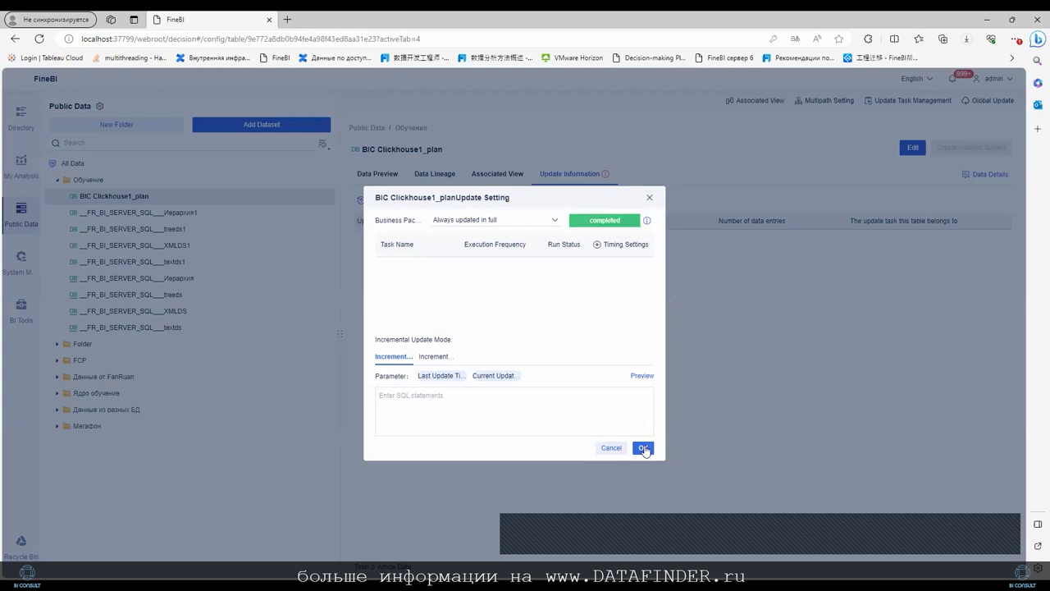
{"action": "left_click", "coordinate": [644, 448]}
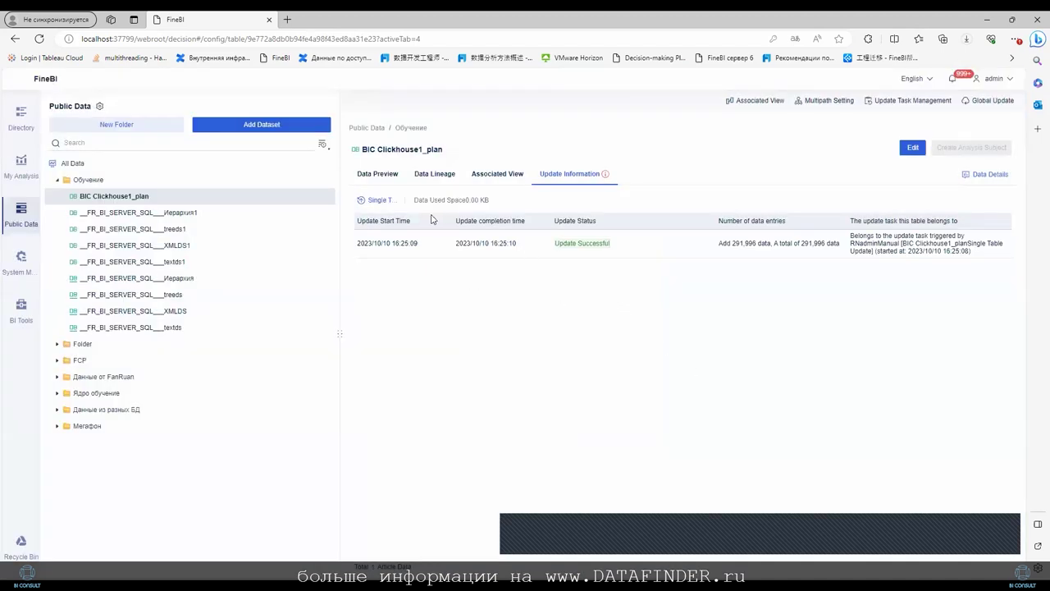
{"action": "left_click", "coordinate": [376, 179]}
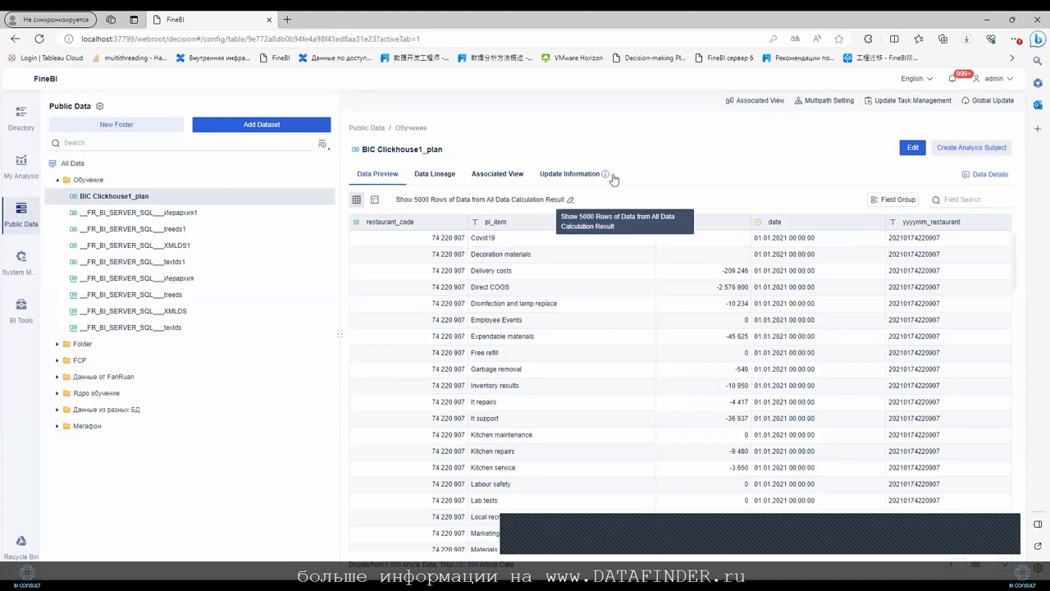
{"action": "scroll", "coordinate": [640, 264], "scroll_direction": "down", "scroll_amount": 3}
{"action": "scroll", "coordinate": [651, 263], "scroll_direction": "down", "scroll_amount": 3}
{"action": "scroll", "coordinate": [649, 267], "scroll_direction": "down", "scroll_amount": 3}
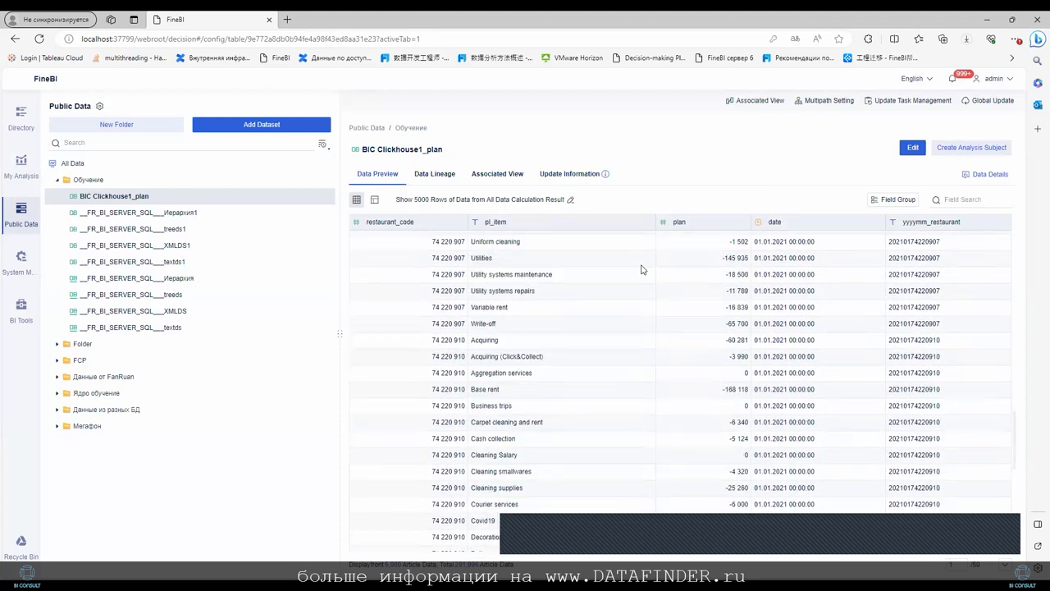
{"action": "scroll", "coordinate": [642, 269], "scroll_direction": "down", "scroll_amount": 5}
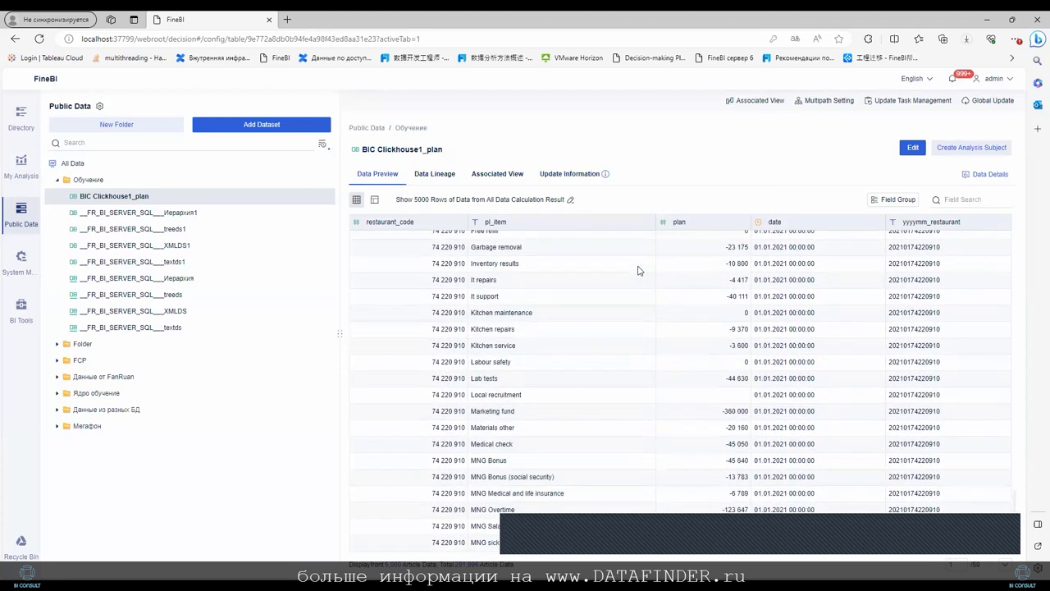
Preview the countries dataset and set the Public Data property to its second option
{"action": "left_click", "coordinate": [266, 261]}
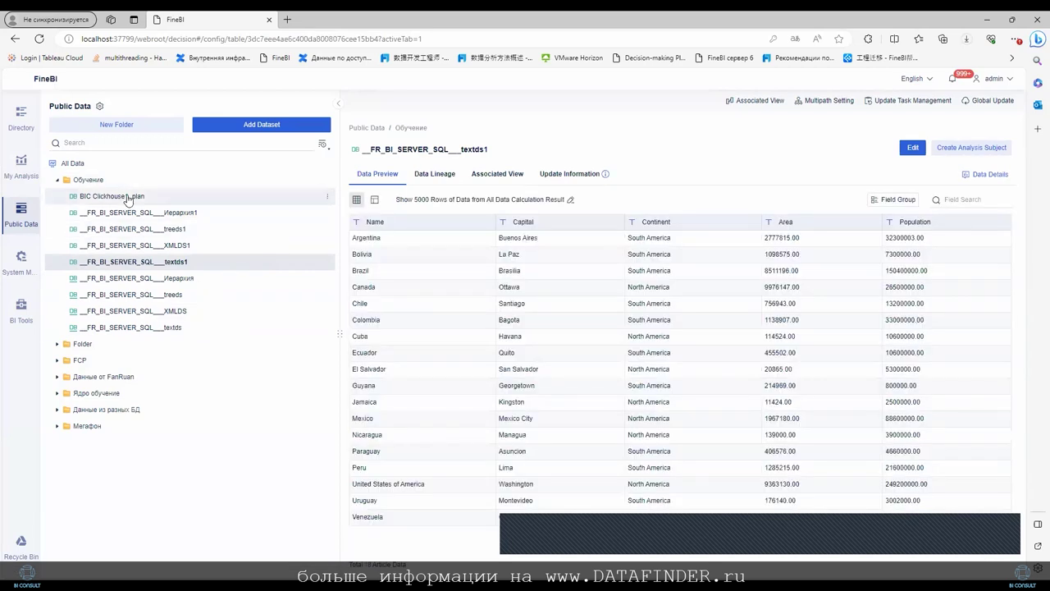
{"action": "left_click", "coordinate": [101, 107]}
{"action": "left_click", "coordinate": [417, 331]}
{"action": "left_click", "coordinate": [599, 367]}
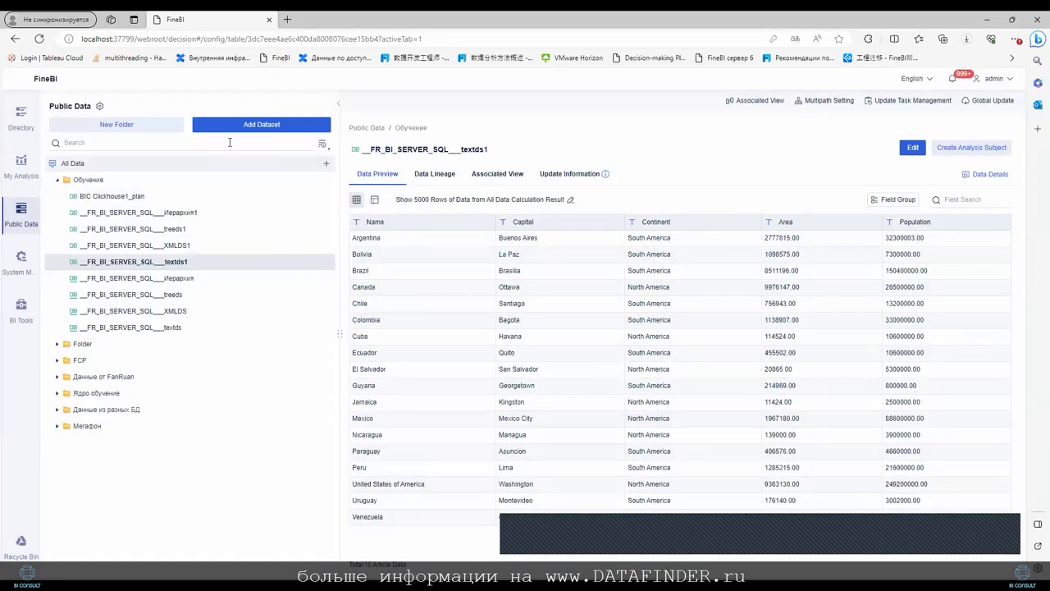
{"action": "left_click", "coordinate": [98, 106]}
{"action": "left_click", "coordinate": [607, 366]}
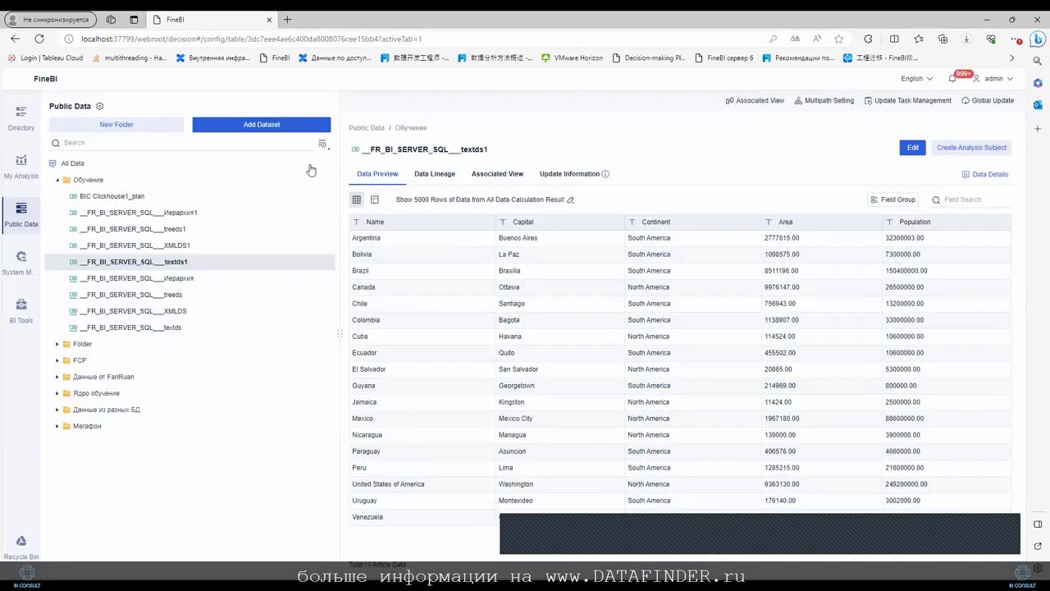
Add divisions, employees, map_day_name, products, products_main, sales_staff_full and suppliers from Posgres158 as datasets
{"action": "left_click", "coordinate": [316, 126]}
{"action": "left_click", "coordinate": [234, 143]}
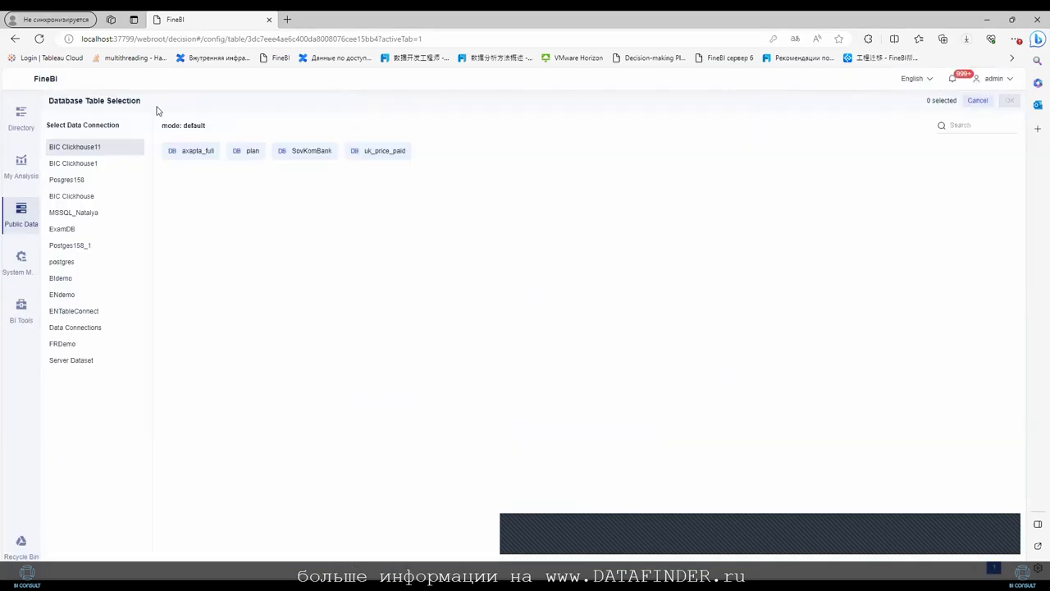
{"action": "left_click", "coordinate": [82, 180]}
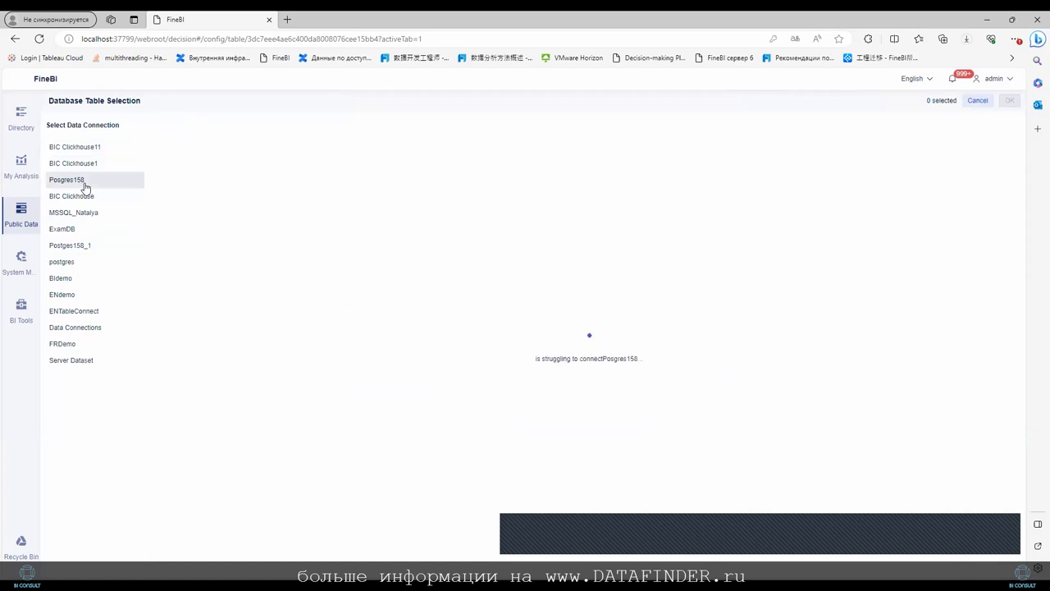
{"action": "left_click", "coordinate": [394, 153]}
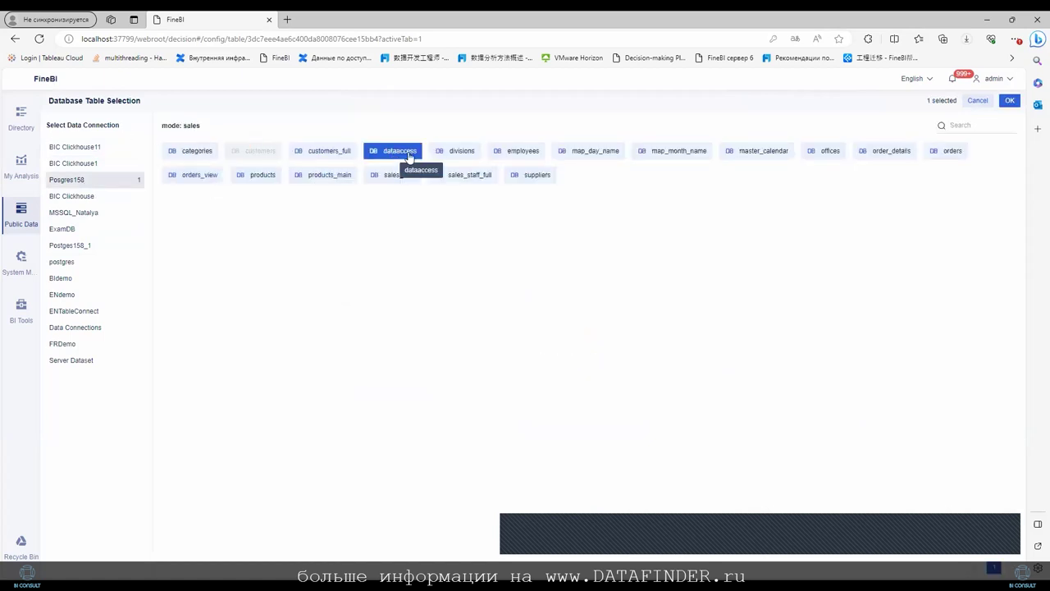
{"action": "left_click", "coordinate": [445, 156]}
{"action": "left_click", "coordinate": [502, 158]}
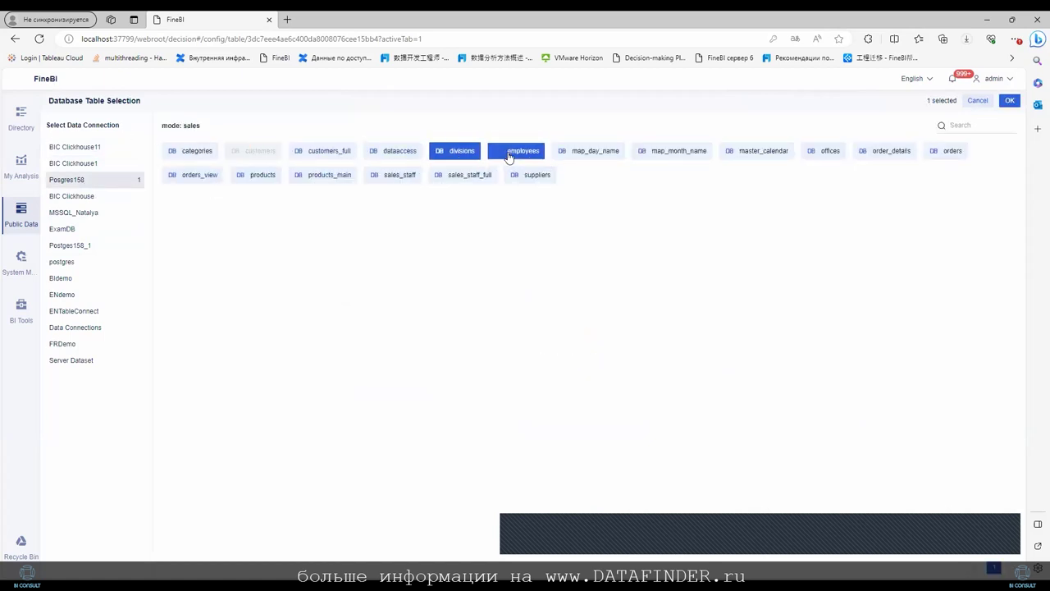
{"action": "left_click", "coordinate": [574, 157]}
{"action": "left_click", "coordinate": [530, 176]}
{"action": "left_click", "coordinate": [466, 177]}
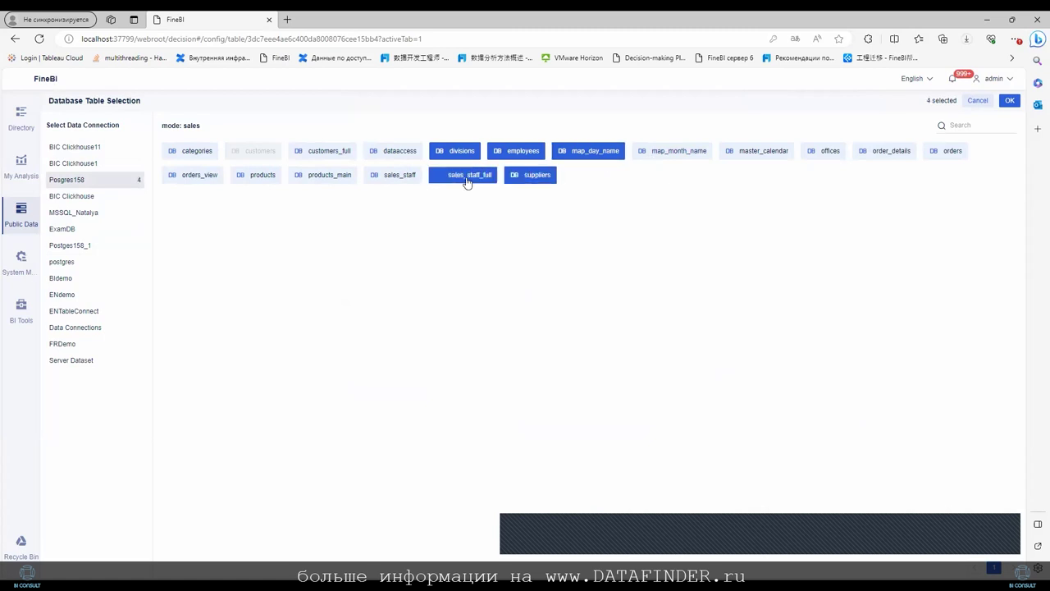
{"action": "left_click", "coordinate": [316, 175]}
{"action": "left_click", "coordinate": [258, 177]}
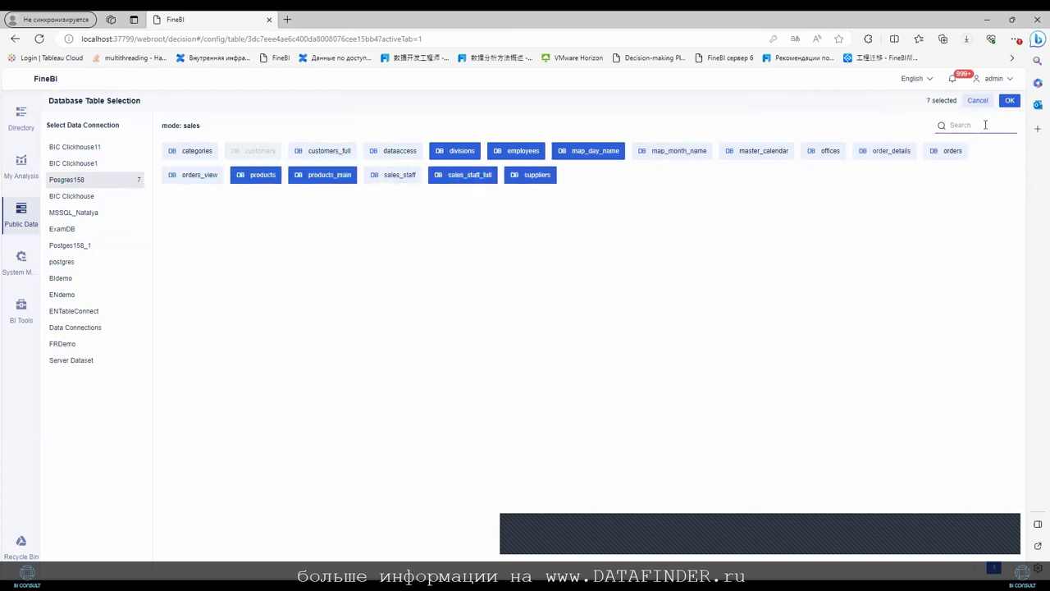
{"action": "left_click", "coordinate": [1011, 101]}
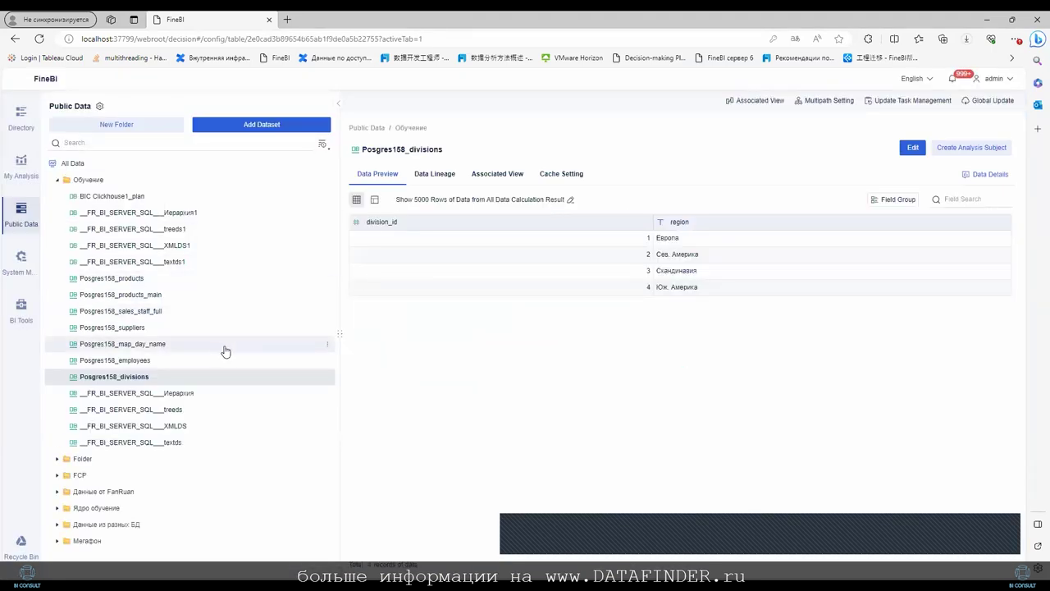
Preview the new map_day_name, employees, divisions and suppliers datasets
{"action": "left_click", "coordinate": [193, 344]}
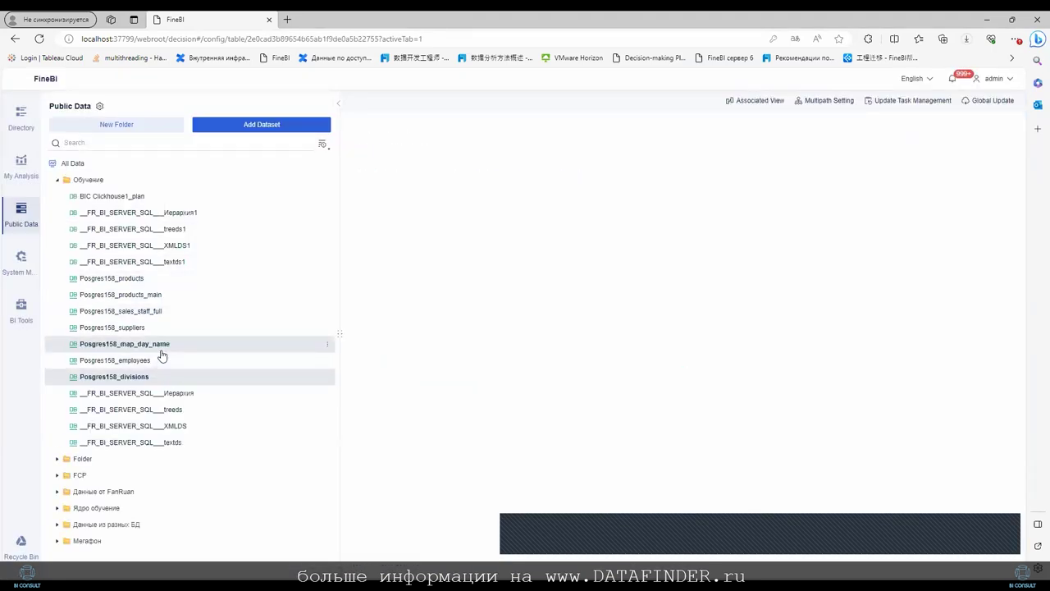
{"action": "left_click", "coordinate": [150, 361]}
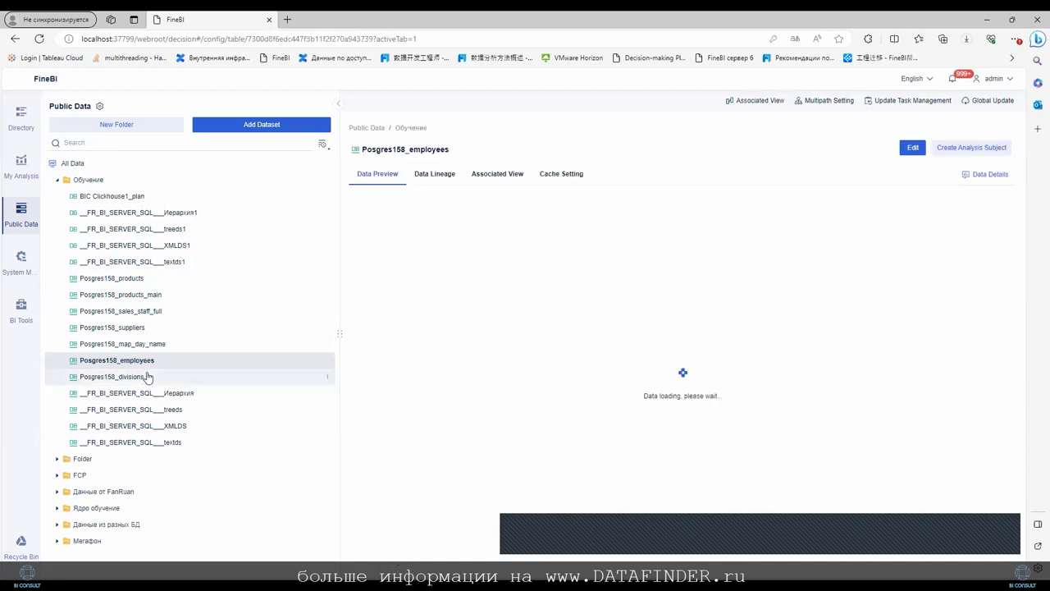
{"action": "left_click", "coordinate": [151, 377]}
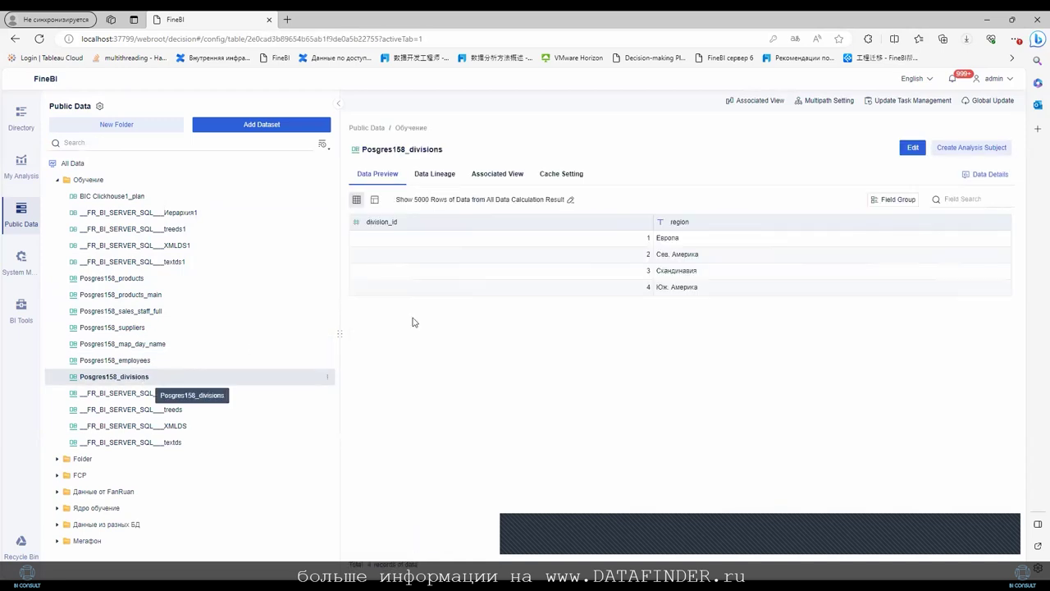
{"action": "left_click", "coordinate": [143, 360]}
{"action": "left_click", "coordinate": [141, 344]}
{"action": "left_click", "coordinate": [141, 328]}
Start a Posgres158 SQL dataset and paste the query joining sales.orders, customers_full, order_details and products
{"action": "left_click", "coordinate": [146, 360]}
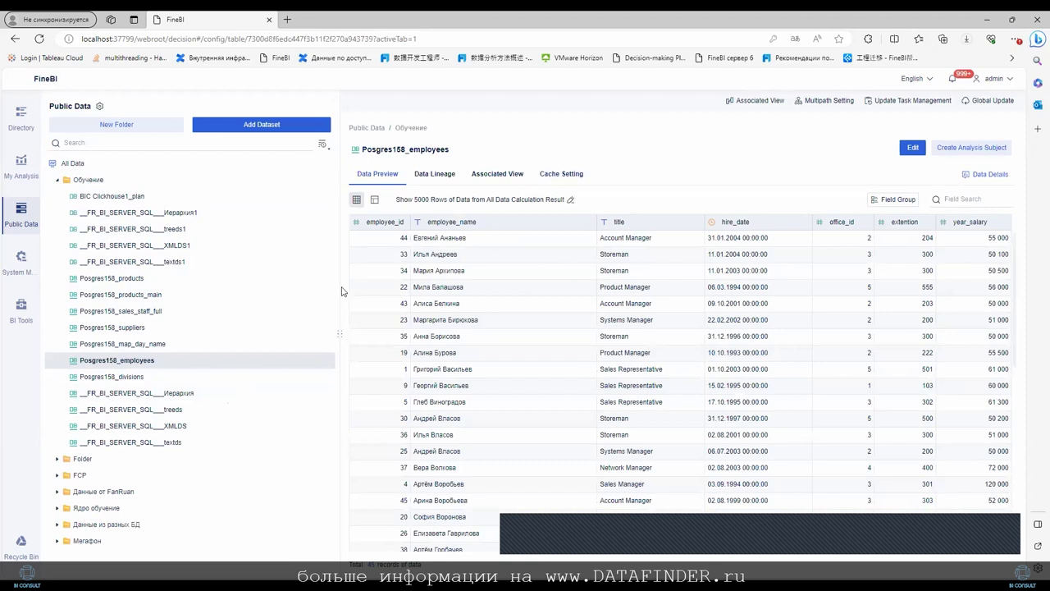
{"action": "left_click", "coordinate": [244, 131]}
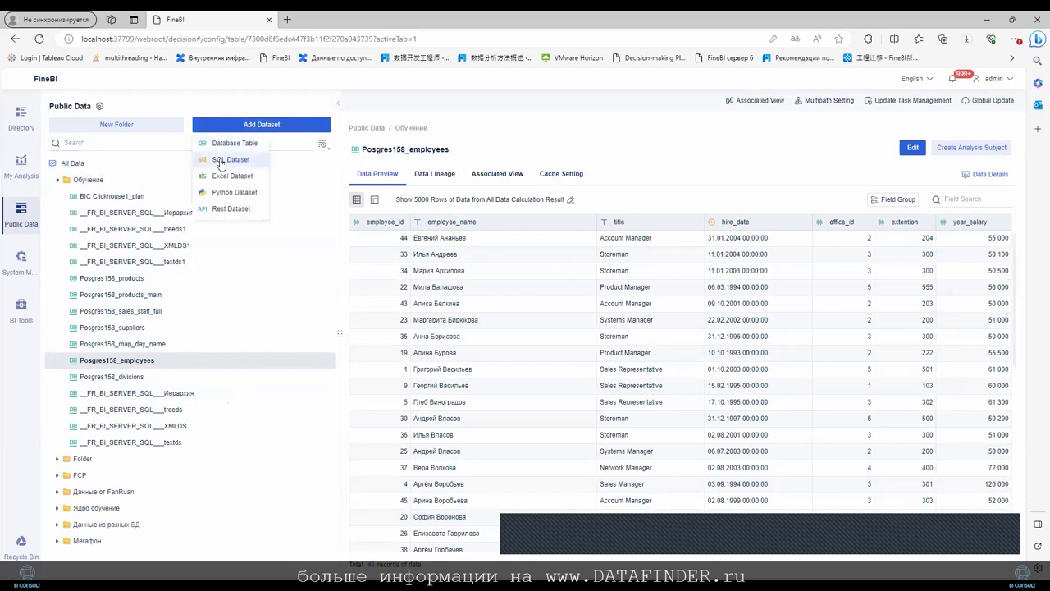
{"action": "left_click", "coordinate": [232, 159]}
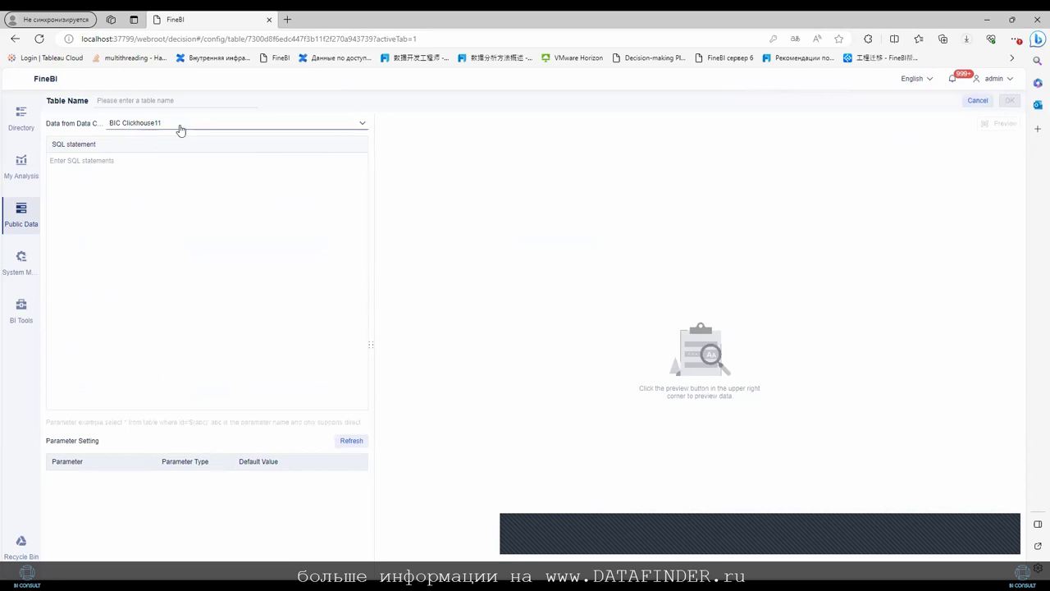
{"action": "left_click", "coordinate": [175, 131]}
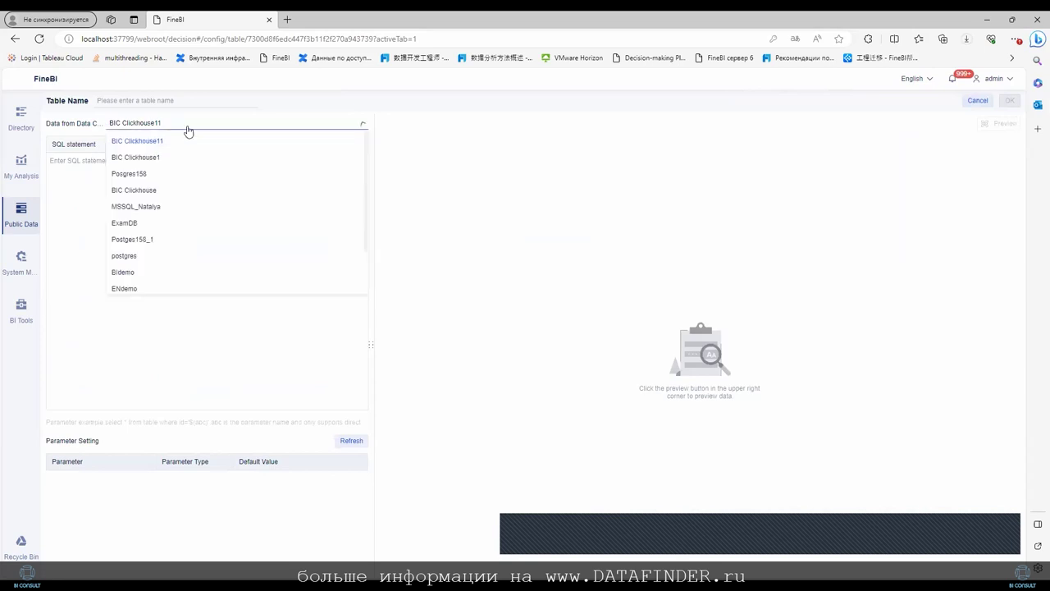
{"action": "left_click", "coordinate": [184, 175]}
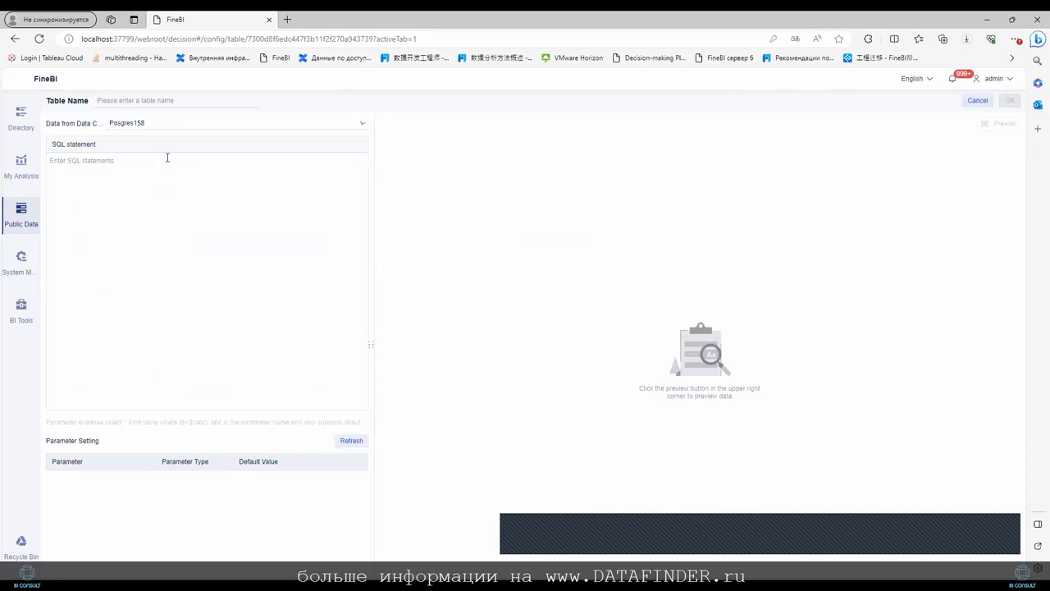
{"action": "left_click", "coordinate": [61, 154]}
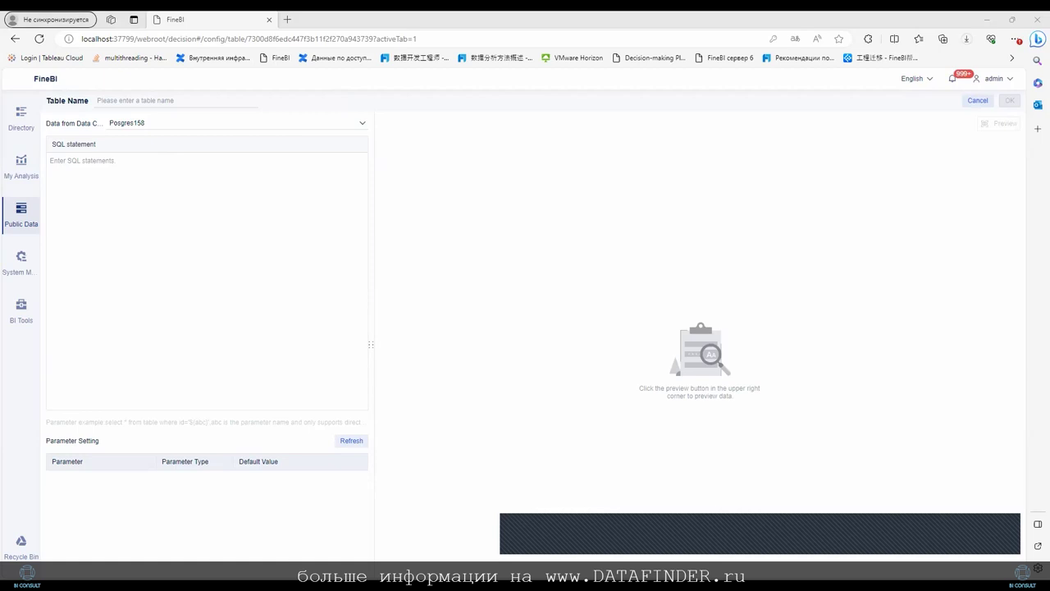
{"action": "right_click", "coordinate": [80, 176]}
{"action": "left_click", "coordinate": [107, 262]}
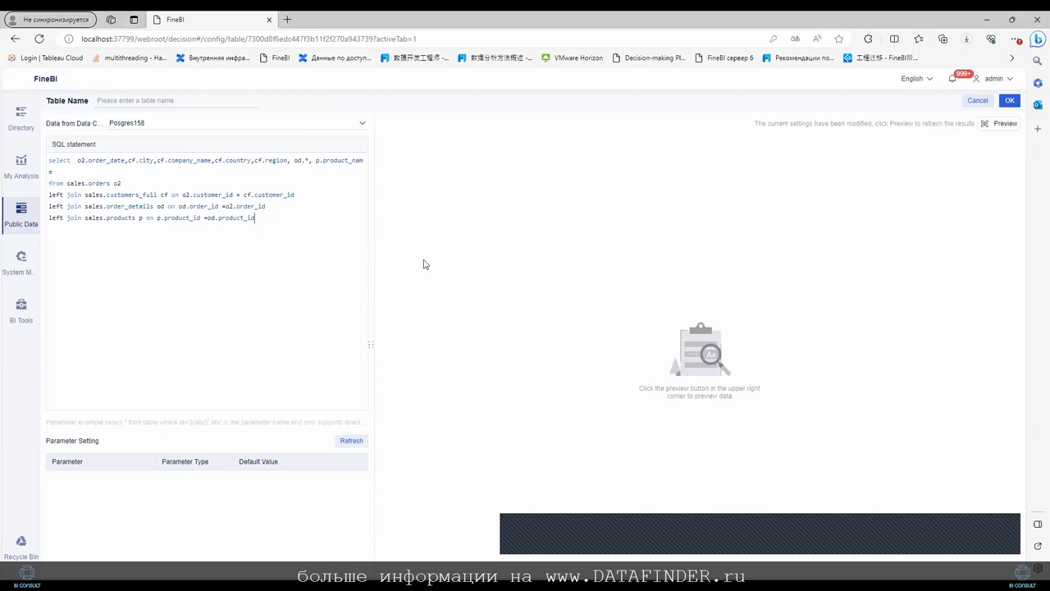
Preview the joined query's result rows and save the dataset under the name ljsql
{"action": "left_click", "coordinate": [1007, 125]}
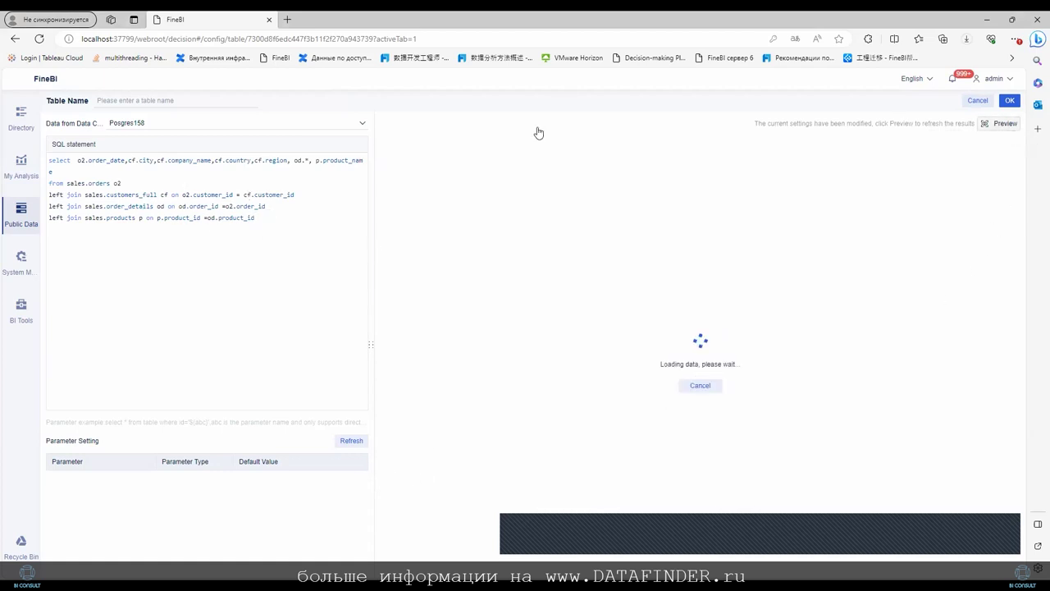
{"action": "scroll", "coordinate": [600, 199], "scroll_direction": "down", "scroll_amount": 10}
{"action": "scroll", "coordinate": [630, 234], "scroll_direction": "down", "scroll_amount": 10}
{"action": "scroll", "coordinate": [879, 347], "scroll_direction": "down", "scroll_amount": 5}
{"action": "scroll", "coordinate": [865, 345], "scroll_direction": "down", "scroll_amount": 5}
{"action": "scroll", "coordinate": [865, 347], "scroll_direction": "down", "scroll_amount": 5}
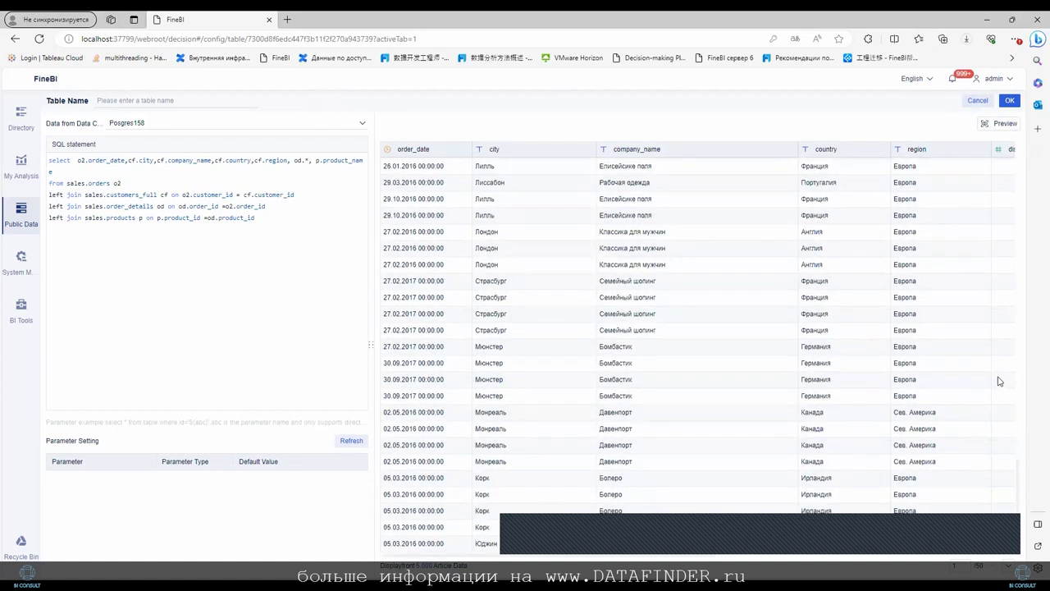
{"action": "scroll", "coordinate": [558, 274], "scroll_direction": "up", "scroll_amount": 5}
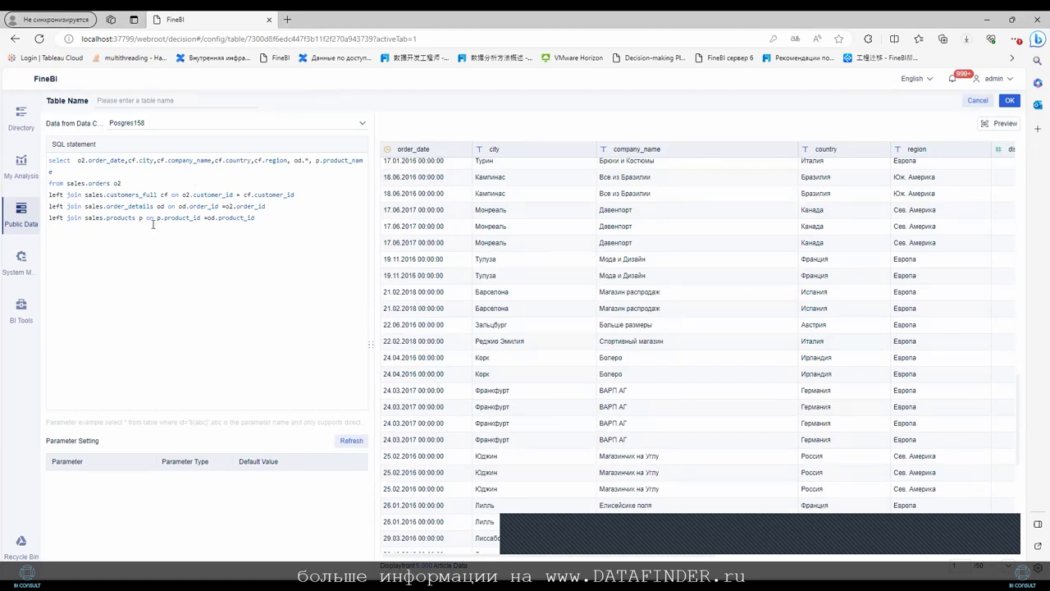
{"action": "left_click", "coordinate": [109, 100]}
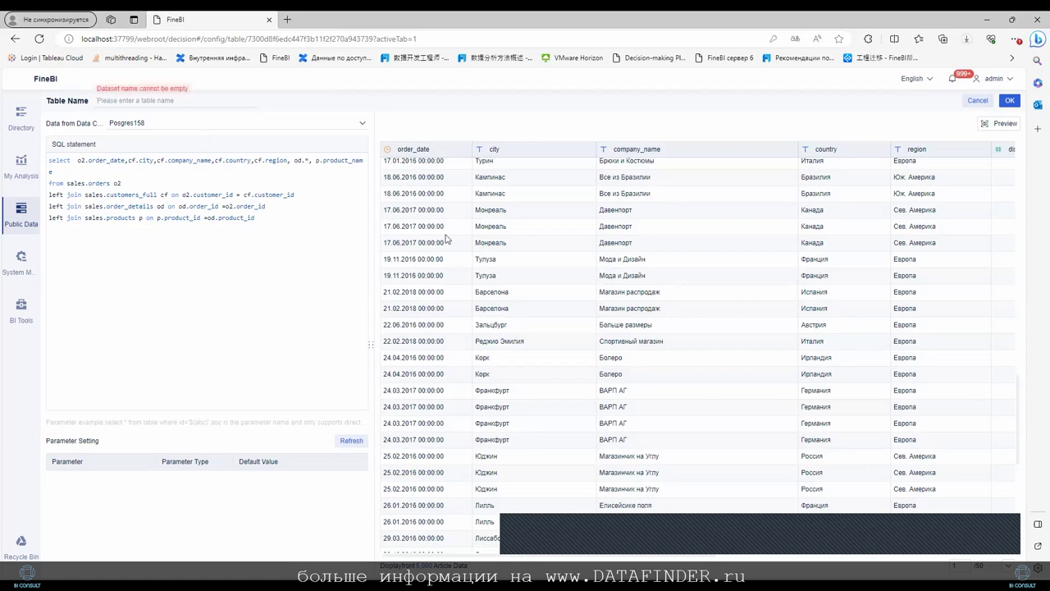
{"action": "type", "text": "("}
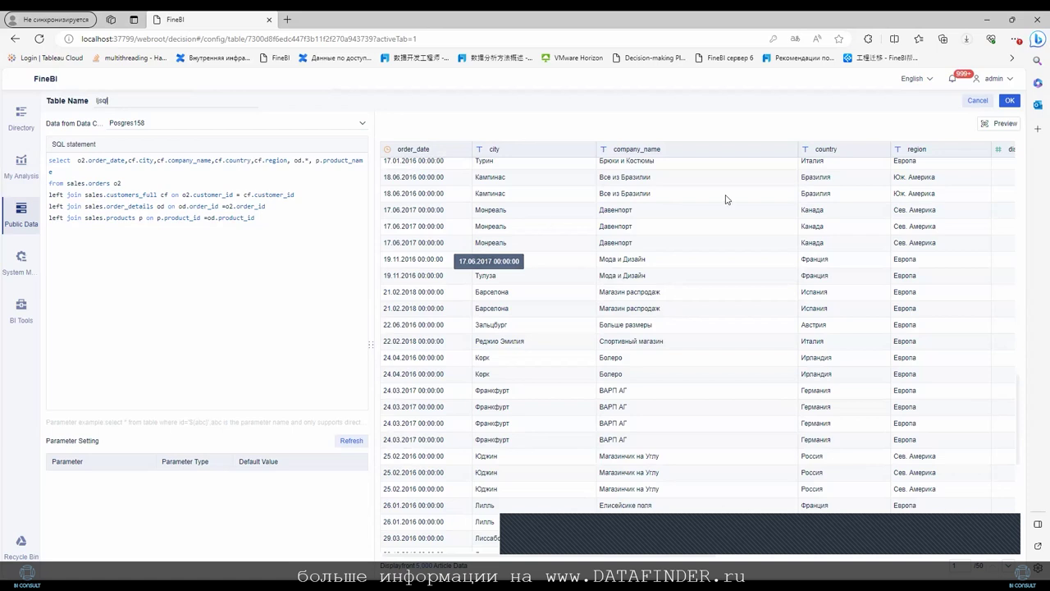
{"action": "type", "text": "l"}
{"action": "left_click", "coordinate": [1004, 101]}
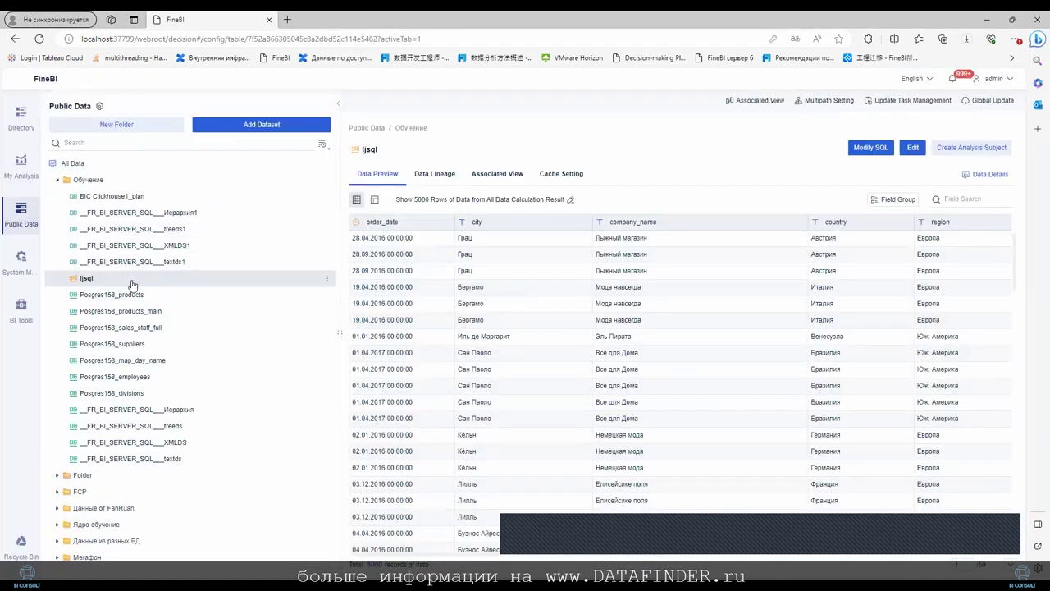
Switch the default storage for new tables to Spider
{"action": "left_click", "coordinate": [99, 106]}
{"action": "left_click", "coordinate": [426, 315]}
{"action": "left_click", "coordinate": [607, 366]}
Create SQL dataset 12sql on Posgres158 from the pasted query and update its data
{"action": "left_click", "coordinate": [236, 137]}
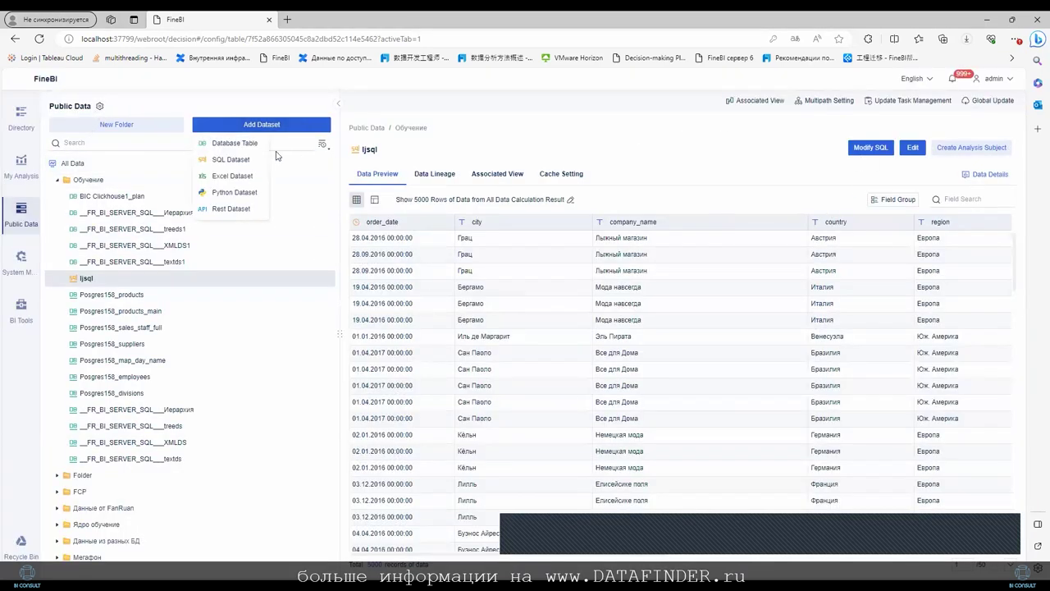
{"action": "left_click", "coordinate": [235, 160]}
{"action": "type", "text": "select  o2.order_date,cf.city,cf.company_name,cf.country,cf.region, od.*, p.product_name from sales.orders o2 left join sales.customers_full cf on o2.customer_id = cf.customer_id left join sales.order_details od on od.order_id =o2.order_id left join sales.products p on p.product_id =od.product_id"}
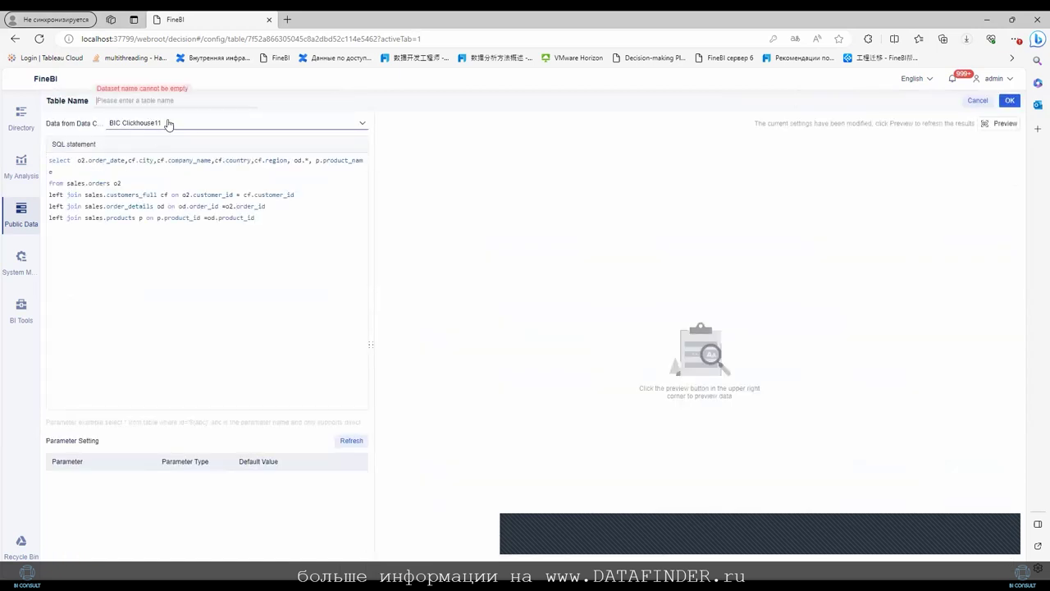
{"action": "left_click", "coordinate": [174, 123]}
{"action": "left_click", "coordinate": [139, 173]}
{"action": "left_click", "coordinate": [142, 102]}
{"action": "type", "text": "12s"}
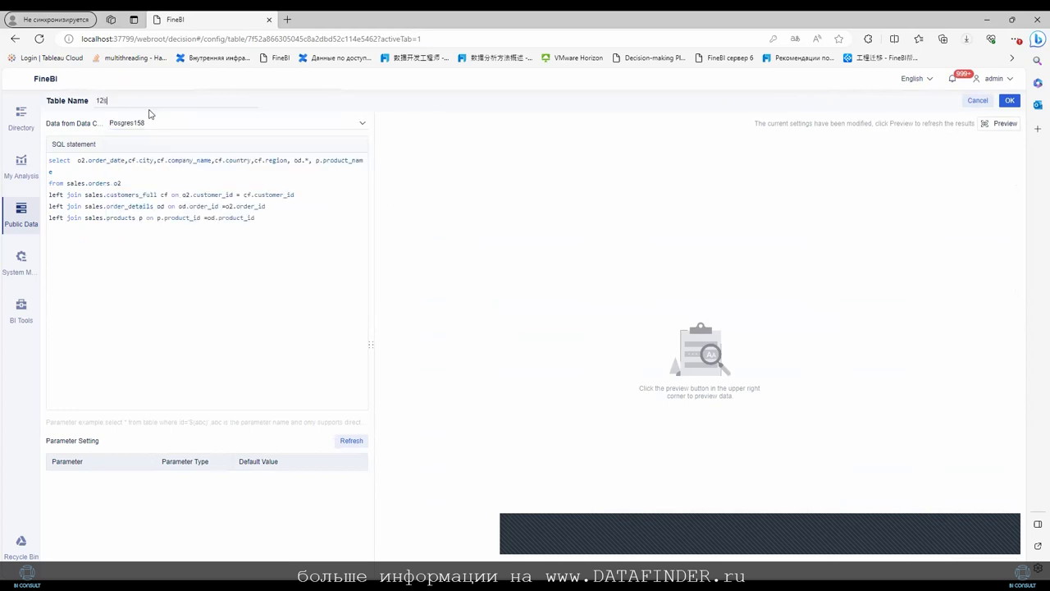
{"action": "left_click", "coordinate": [1009, 102]}
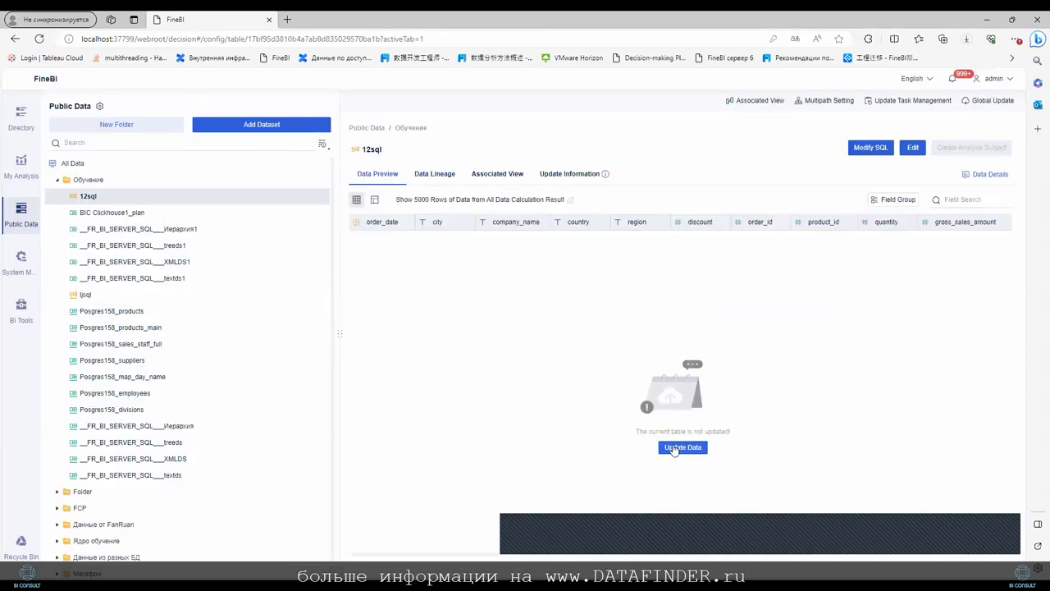
{"action": "left_click", "coordinate": [669, 447]}
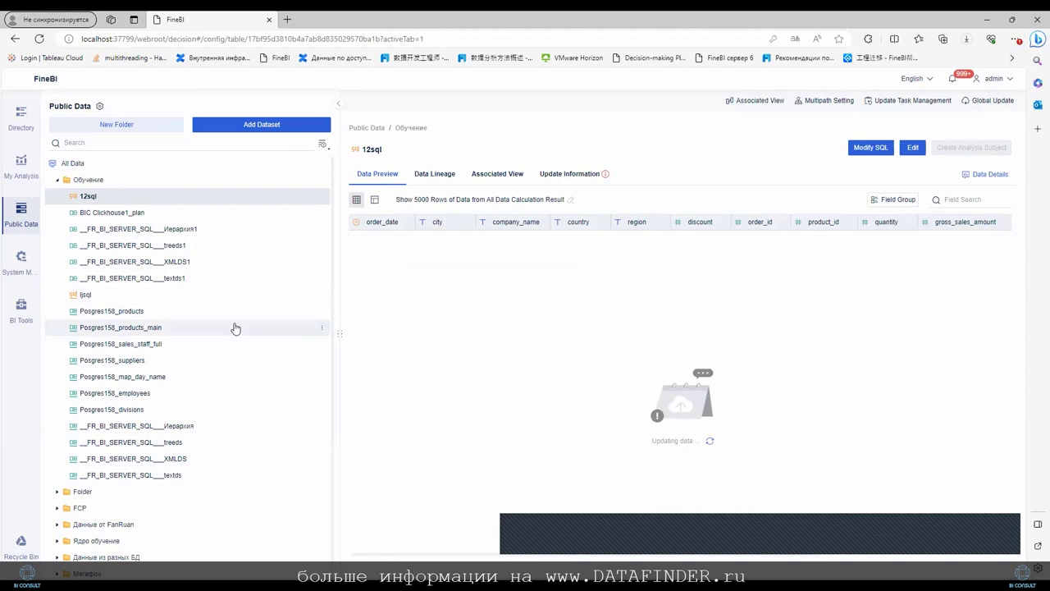
{"action": "left_click", "coordinate": [203, 296]}
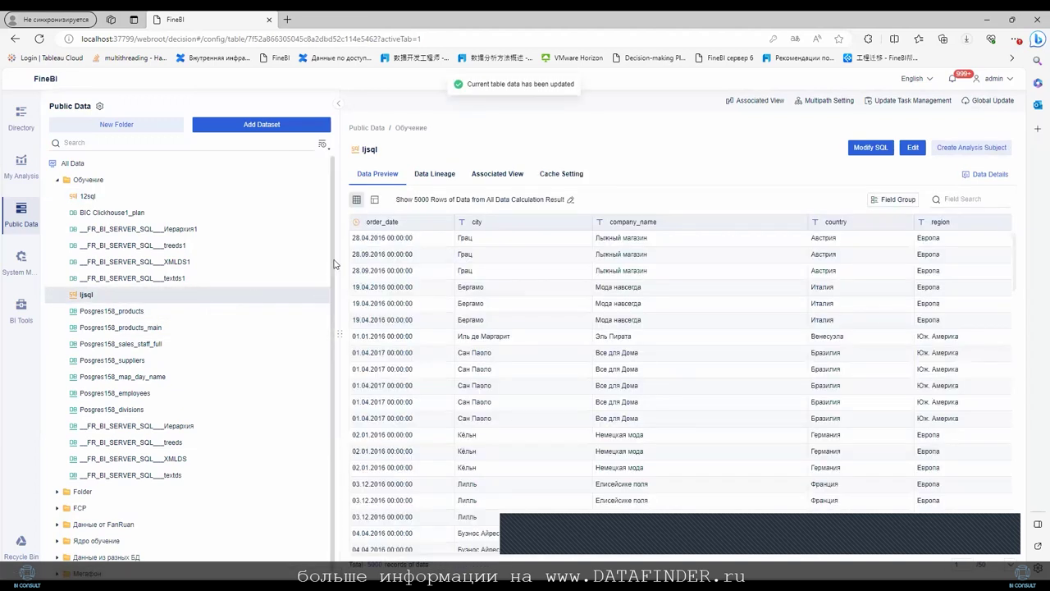
Create Analysis Subject2 with a country table of net_sales_amount and gross_sales_amount on a dashboard
{"action": "left_click", "coordinate": [971, 148]}
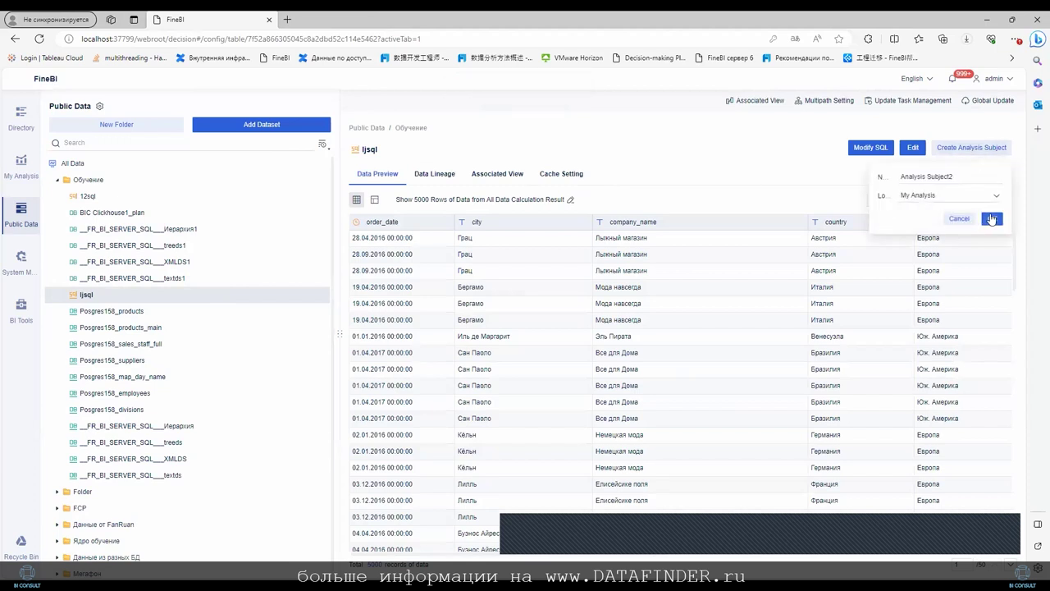
{"action": "left_click", "coordinate": [992, 219]}
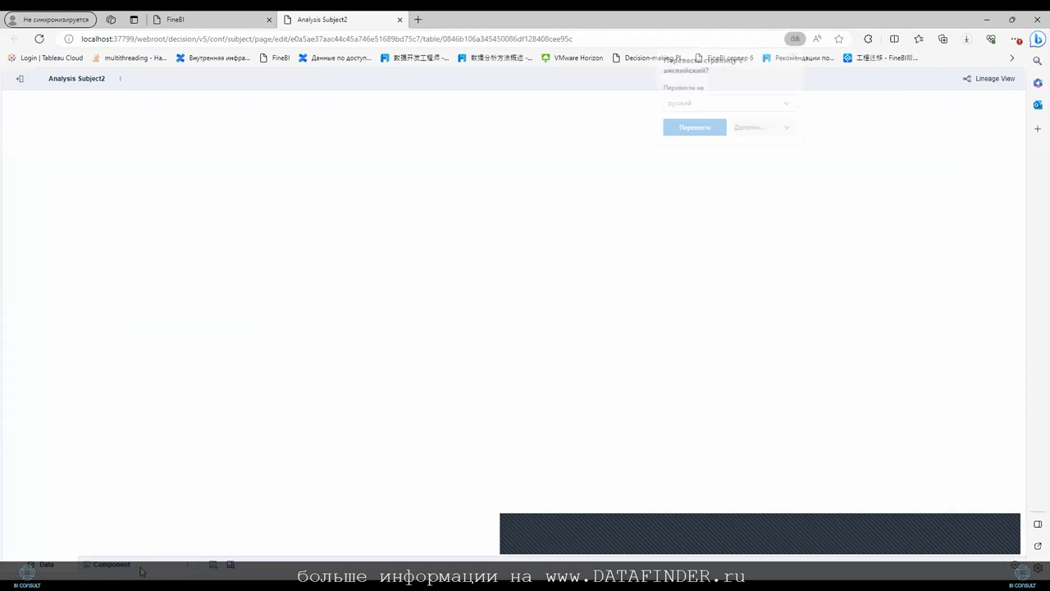
{"action": "left_click_drag", "start_coordinate": [50, 225], "coordinate": [336, 127]}
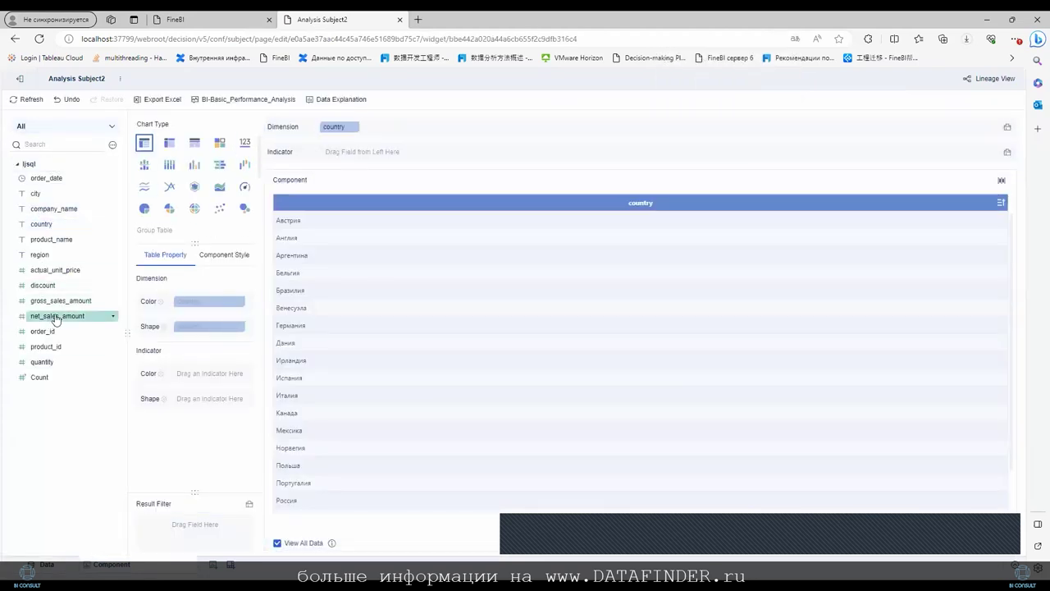
{"action": "left_click_drag", "start_coordinate": [55, 319], "coordinate": [355, 154]}
{"action": "left_click_drag", "start_coordinate": [58, 300], "coordinate": [463, 156]}
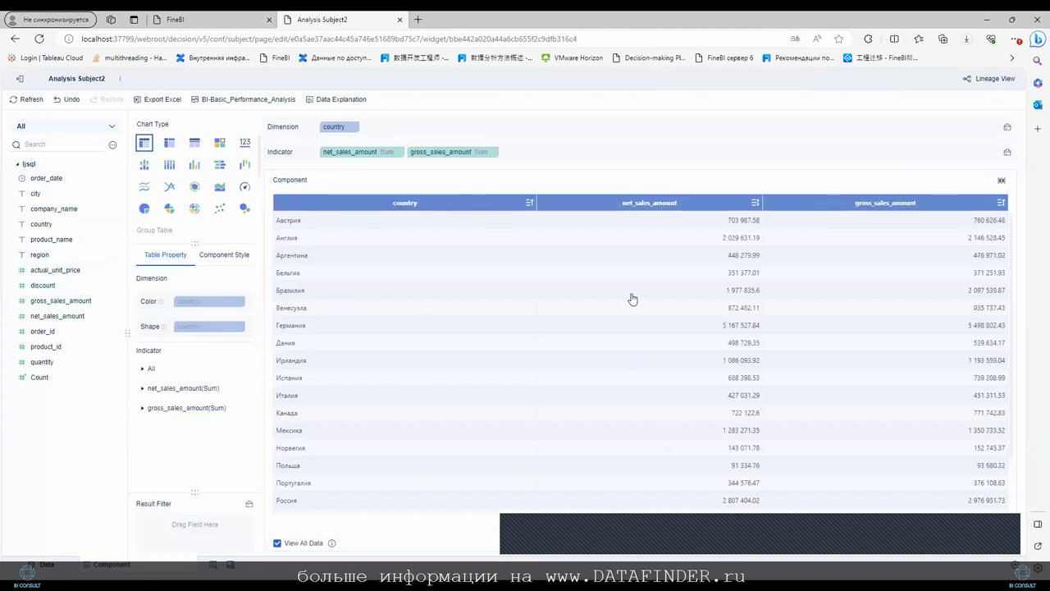
{"action": "left_click", "coordinate": [232, 565]}
{"action": "left_click_drag", "start_coordinate": [42, 169], "coordinate": [443, 248]}
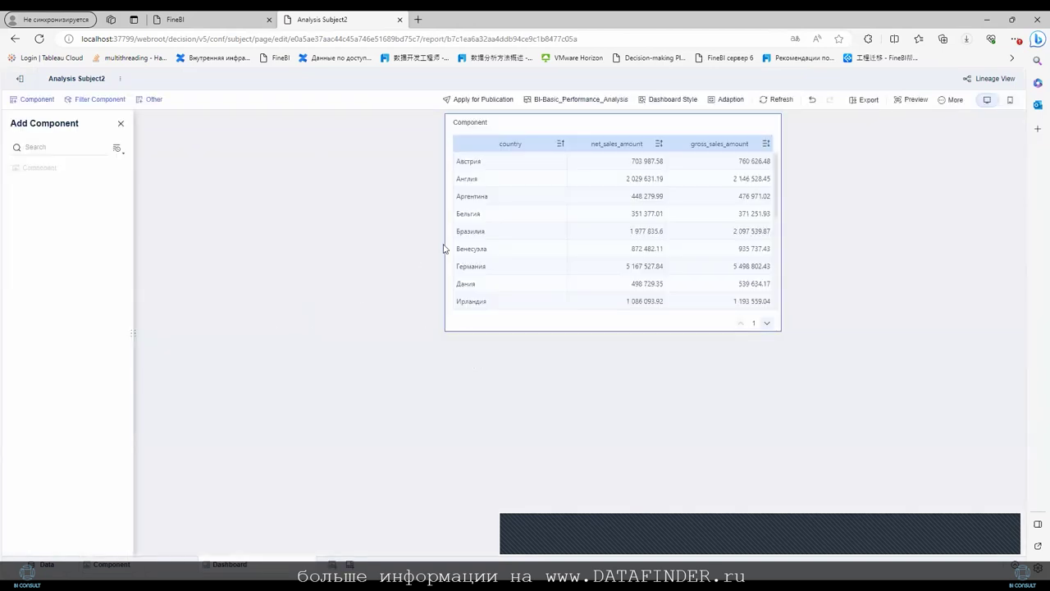
Add a text drop-down filter on ljsql's country field and place it above the table
{"action": "left_click", "coordinate": [206, 147]}
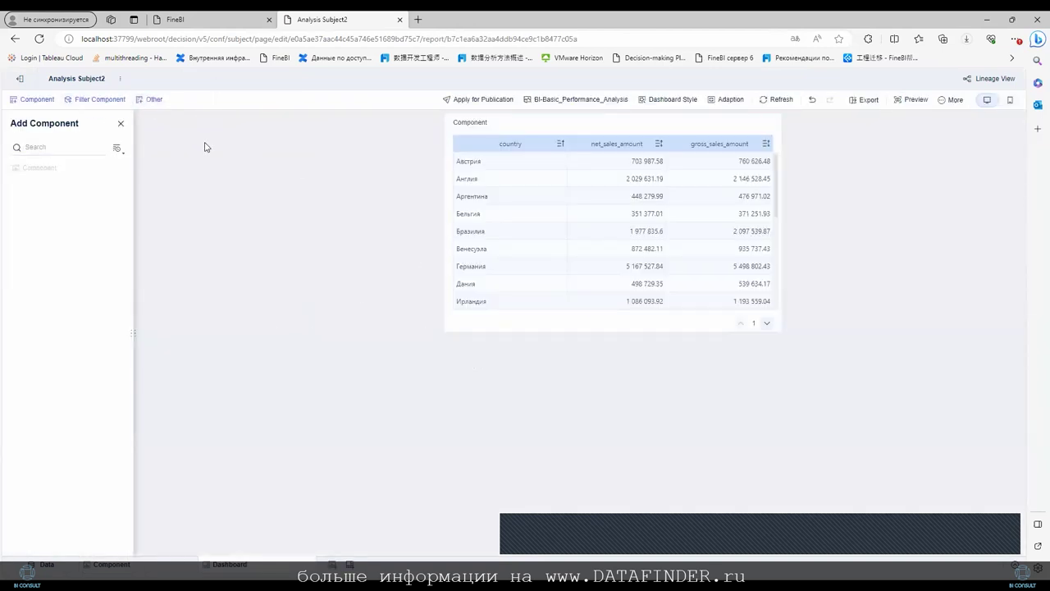
{"action": "left_click_drag", "start_coordinate": [85, 99], "coordinate": [148, 137]}
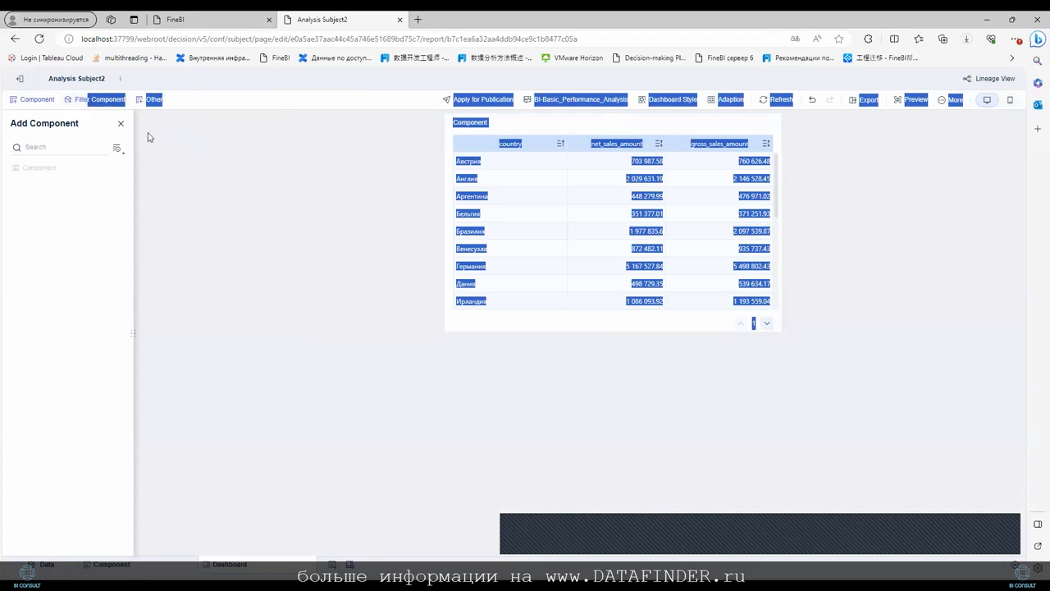
{"action": "left_click", "coordinate": [181, 147]}
{"action": "left_click", "coordinate": [88, 99]}
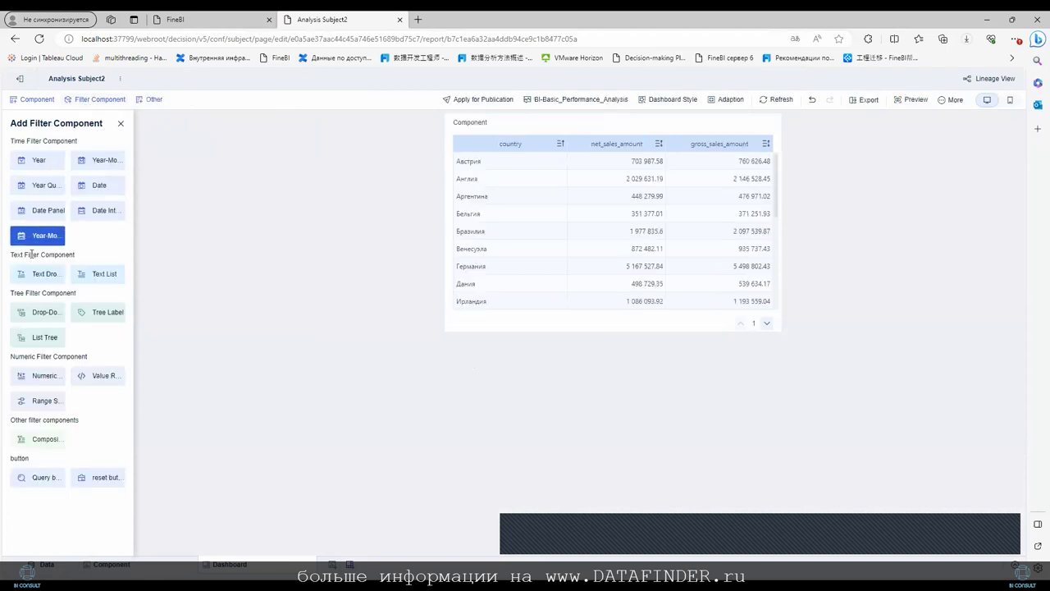
{"action": "left_click_drag", "start_coordinate": [37, 273], "coordinate": [354, 302]}
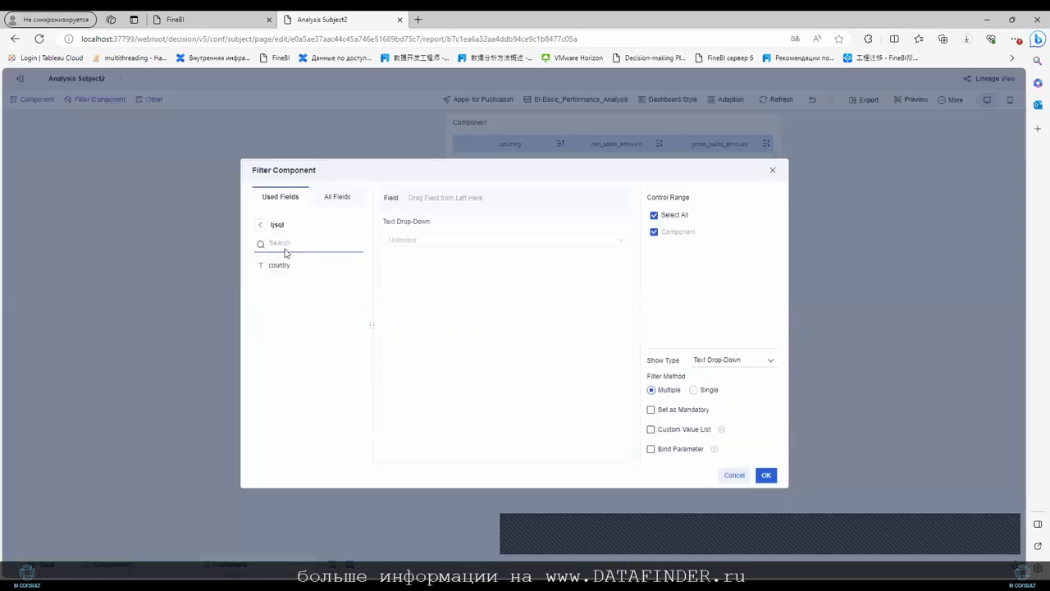
{"action": "left_click_drag", "start_coordinate": [277, 264], "coordinate": [391, 199]}
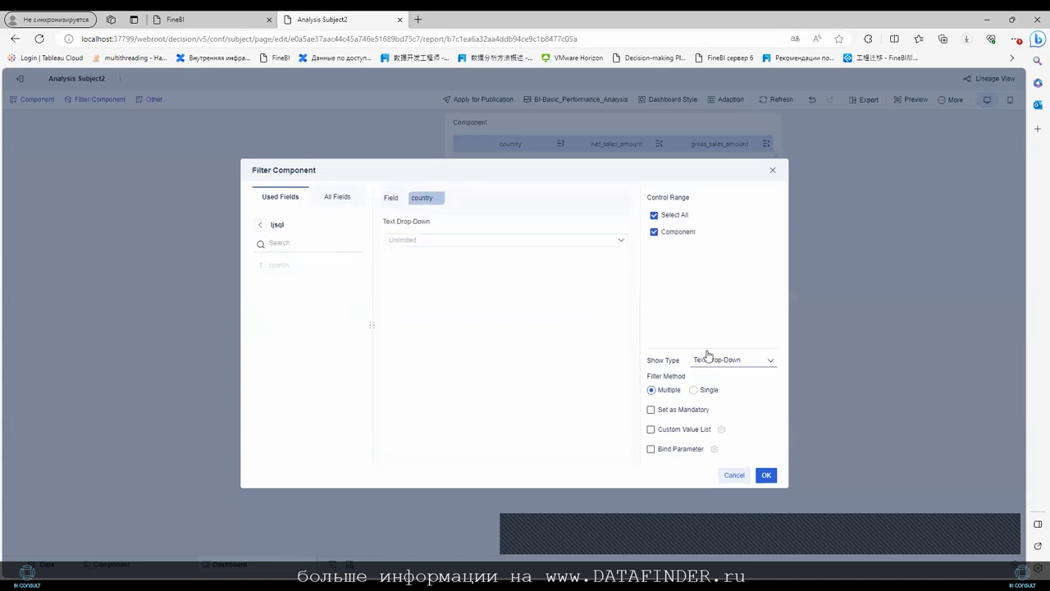
{"action": "left_click", "coordinate": [733, 475]}
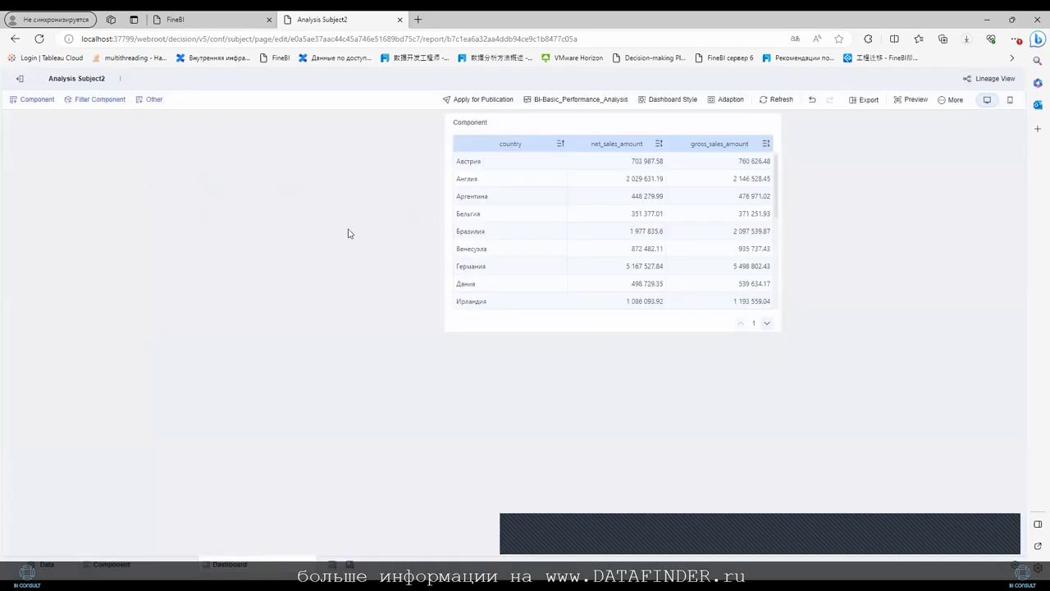
{"action": "left_click", "coordinate": [82, 103]}
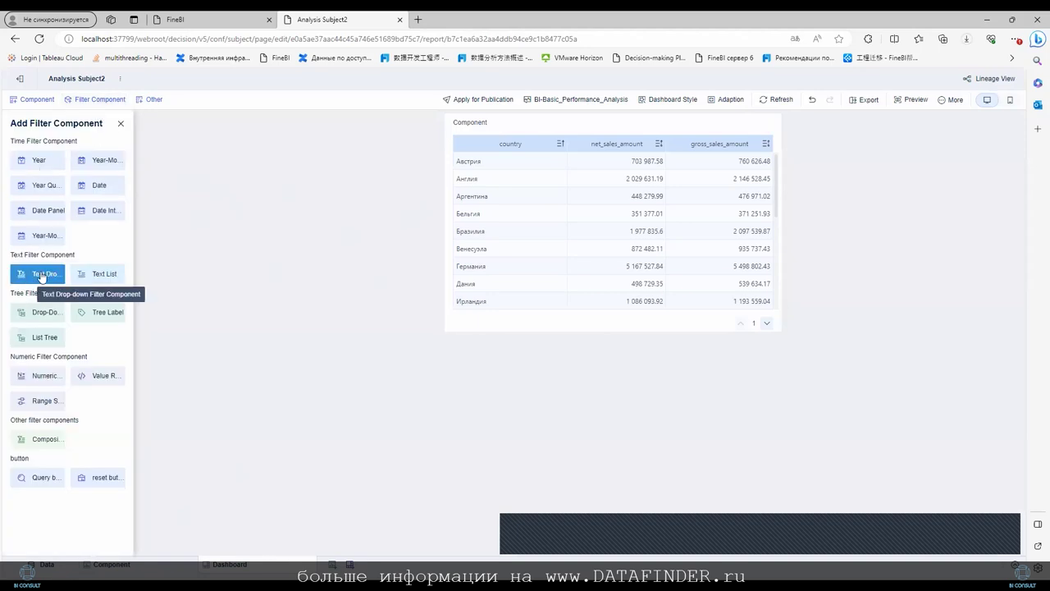
{"action": "left_click_drag", "start_coordinate": [42, 279], "coordinate": [328, 310]}
{"action": "left_click", "coordinate": [274, 247]}
{"action": "left_click_drag", "start_coordinate": [278, 265], "coordinate": [422, 198]}
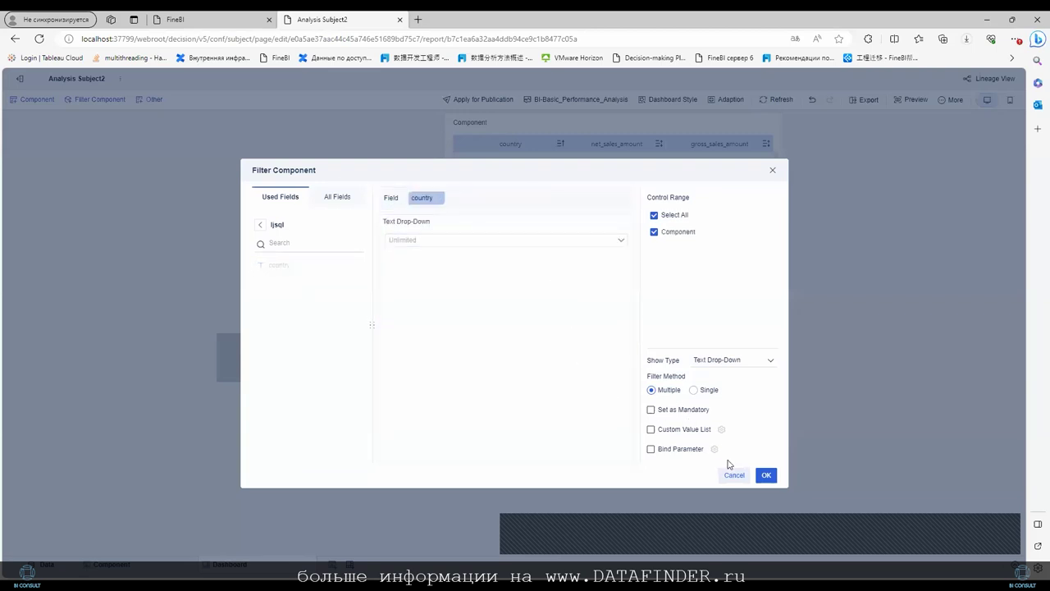
{"action": "left_click", "coordinate": [765, 476]}
{"action": "left_click_drag", "start_coordinate": [331, 333], "coordinate": [456, 112]}
Filter the table to Аргентина, Бразилия, Германия and Дания
{"action": "left_click", "coordinate": [393, 146]}
{"action": "left_click", "coordinate": [361, 212]}
{"action": "left_click", "coordinate": [361, 244]}
{"action": "left_click", "coordinate": [361, 277]}
{"action": "left_click", "coordinate": [362, 294]}
{"action": "left_click", "coordinate": [575, 368]}
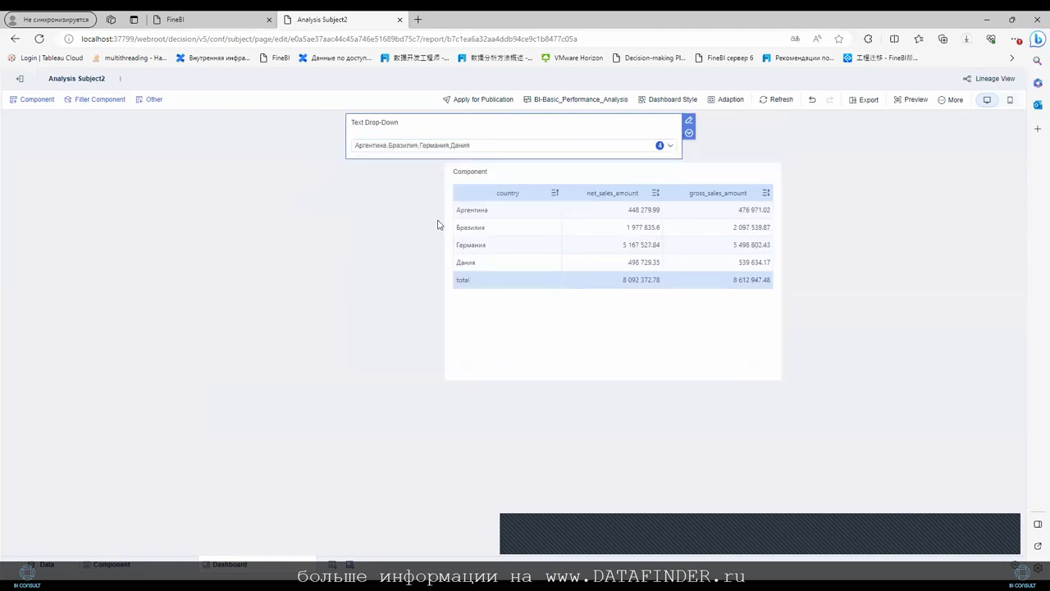
Resize the sales table to match the filter's width
{"action": "left_click", "coordinate": [443, 271]}
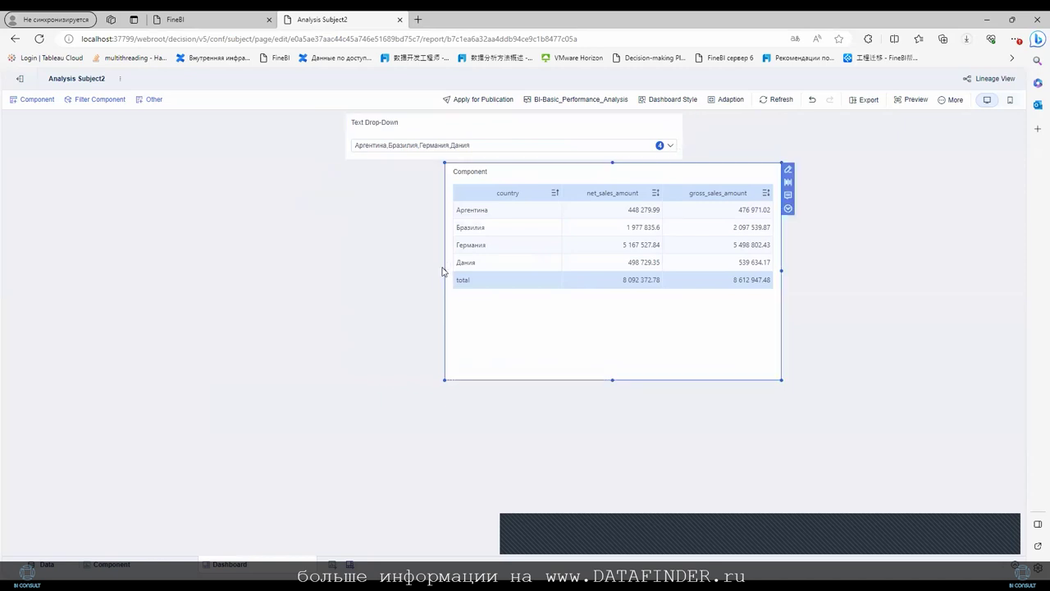
{"action": "mouse_move", "coordinate": [443, 269]}
{"action": "left_mouse_down"}
{"action": "mouse_move", "coordinate": [302, 269]}
{"action": "mouse_move", "coordinate": [345, 270]}
{"action": "left_mouse_up"}
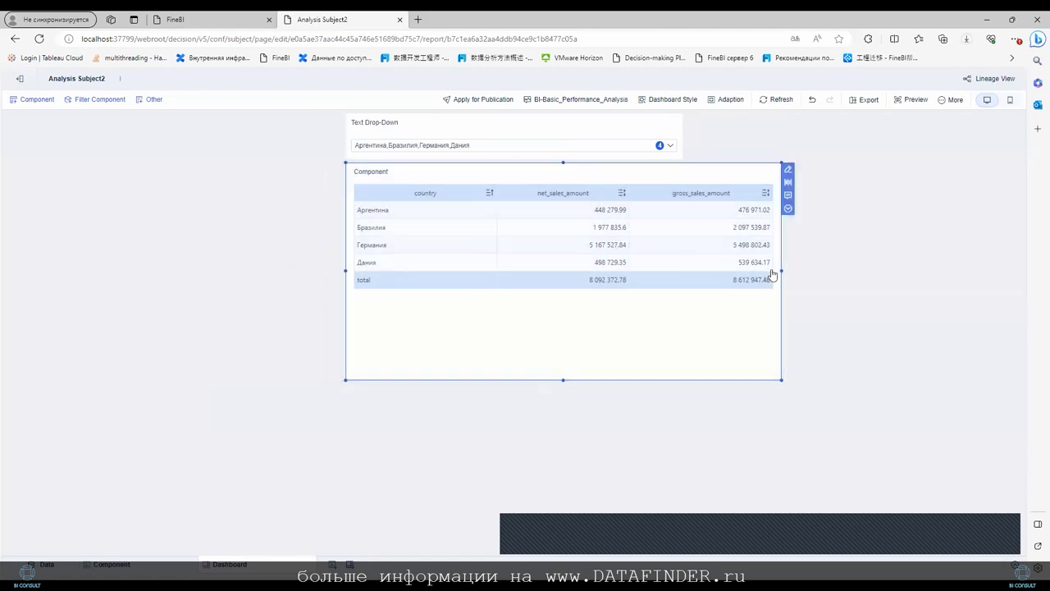
{"action": "left_click_drag", "start_coordinate": [782, 271], "coordinate": [681, 270]}
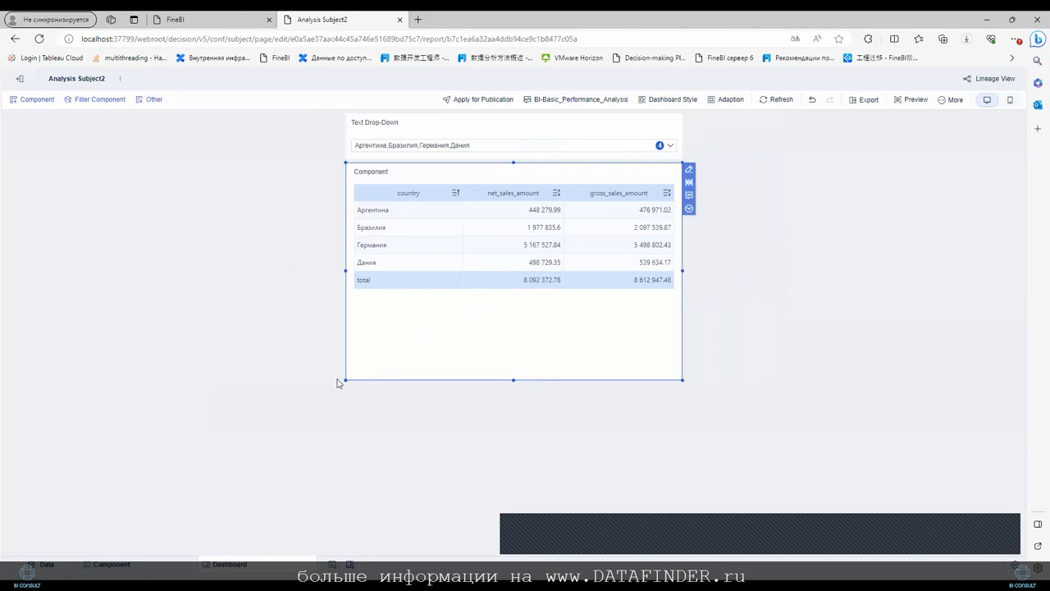
Download the fanruan.log management log starting from 2023-10-10
{"action": "left_click", "coordinate": [178, 23]}
{"action": "left_click", "coordinate": [21, 260]}
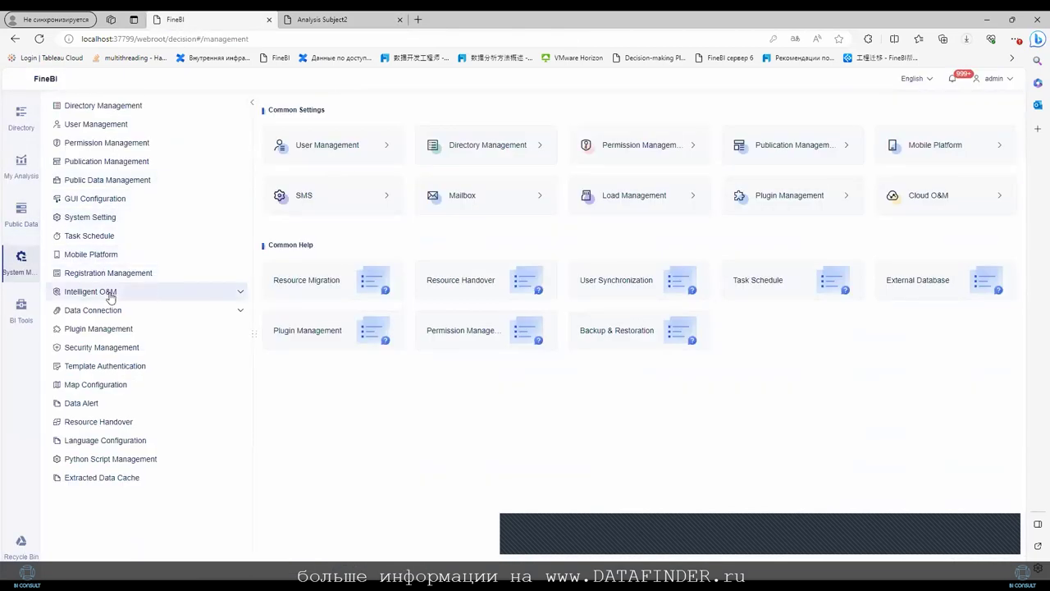
{"action": "left_click", "coordinate": [107, 293]}
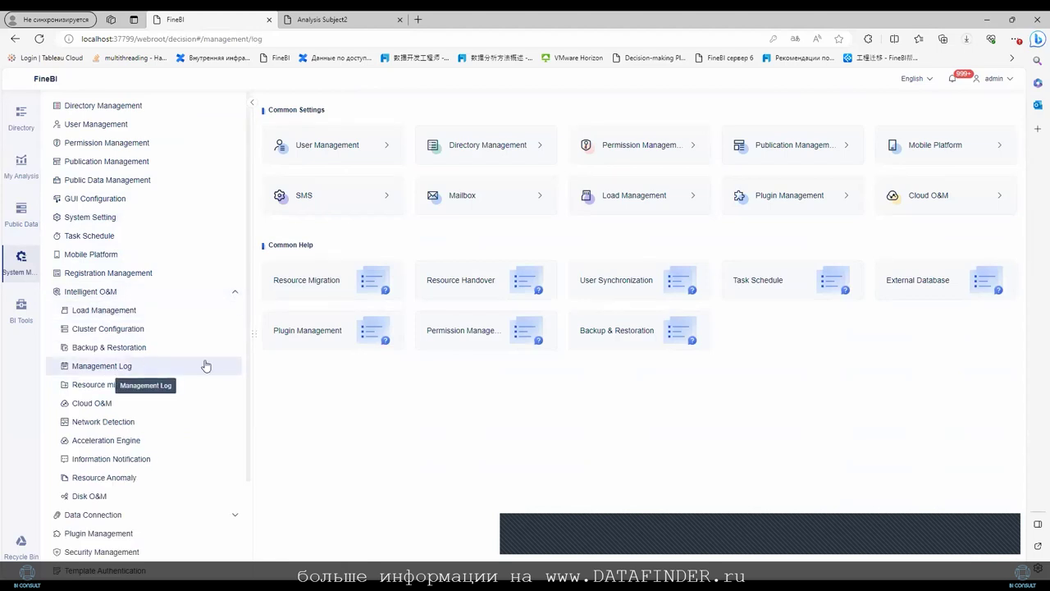
{"action": "left_click", "coordinate": [204, 366]}
{"action": "left_click", "coordinate": [706, 101]}
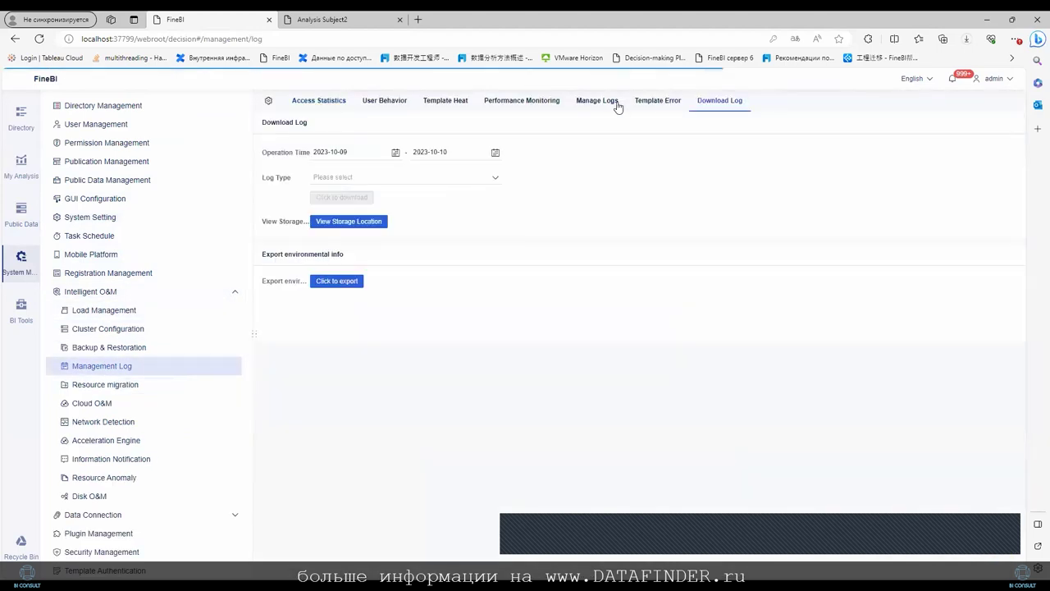
{"action": "left_click", "coordinate": [359, 176]}
{"action": "left_click", "coordinate": [395, 152]}
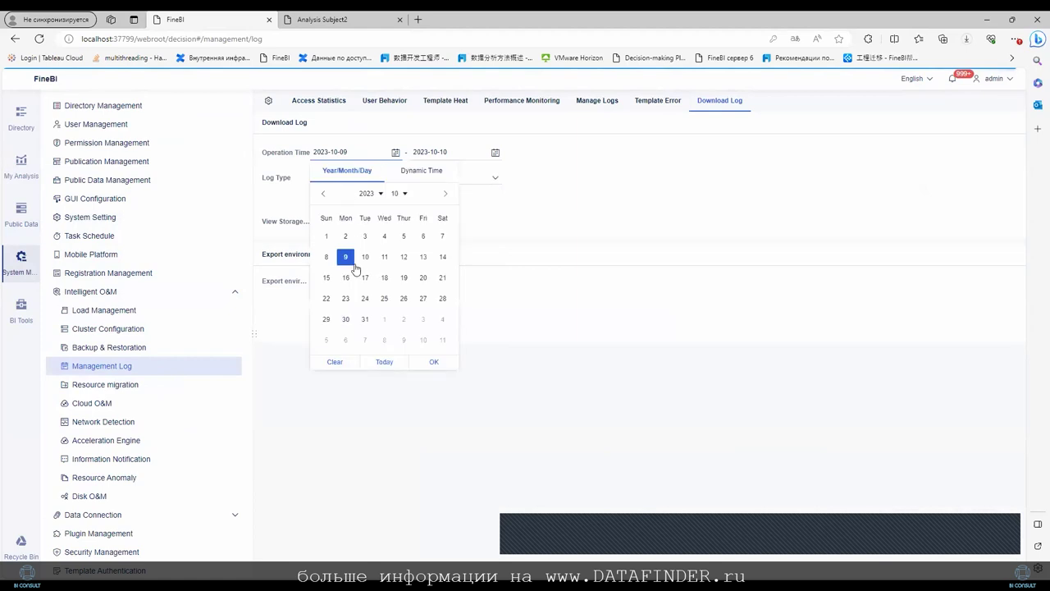
{"action": "left_click", "coordinate": [365, 256]}
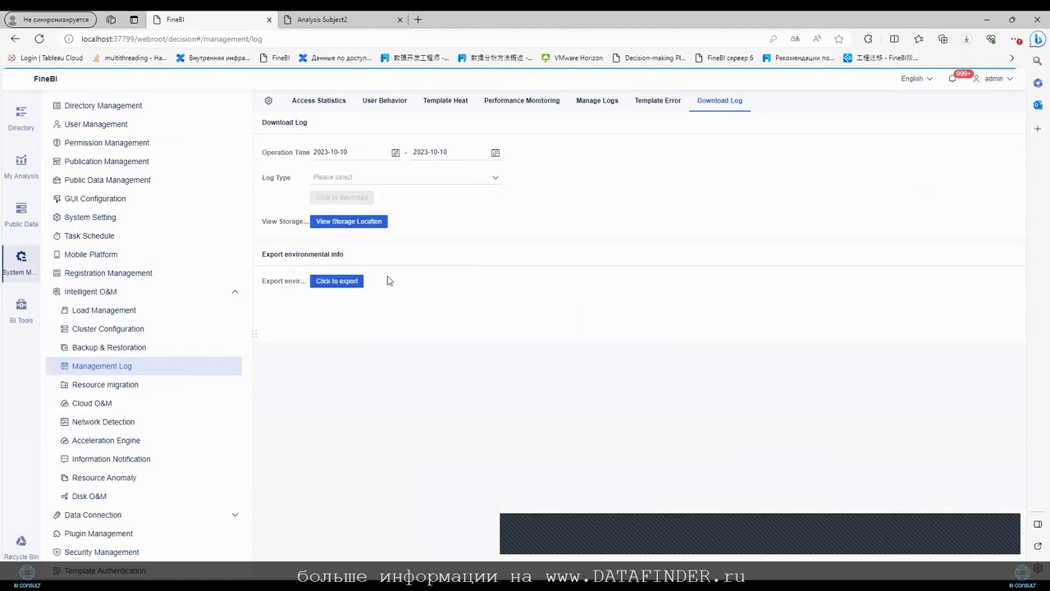
{"action": "left_click", "coordinate": [382, 177]}
{"action": "left_click", "coordinate": [320, 245]}
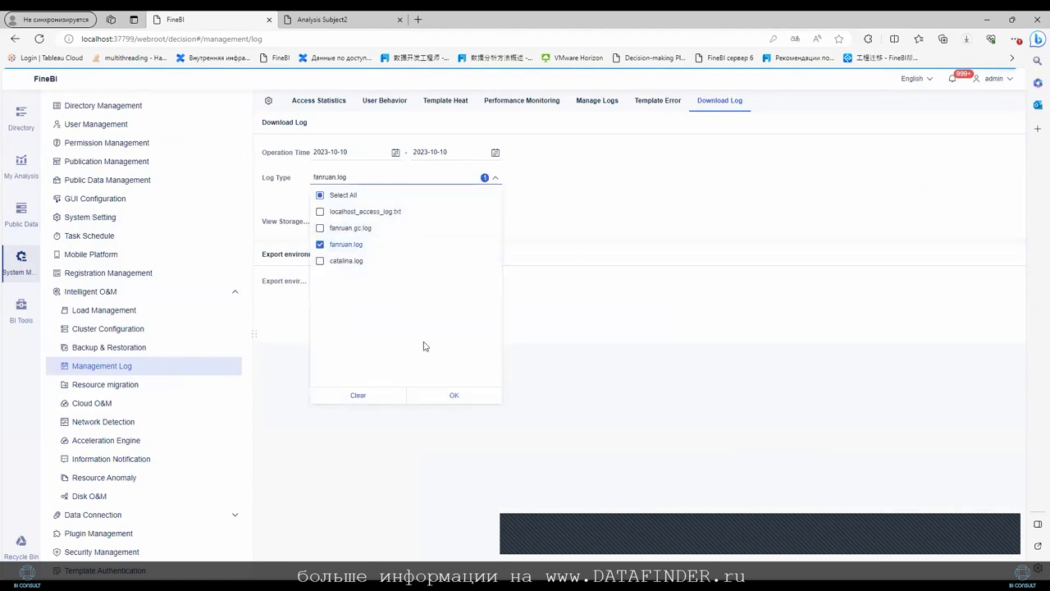
{"action": "left_click", "coordinate": [443, 396]}
{"action": "left_click", "coordinate": [343, 199]}
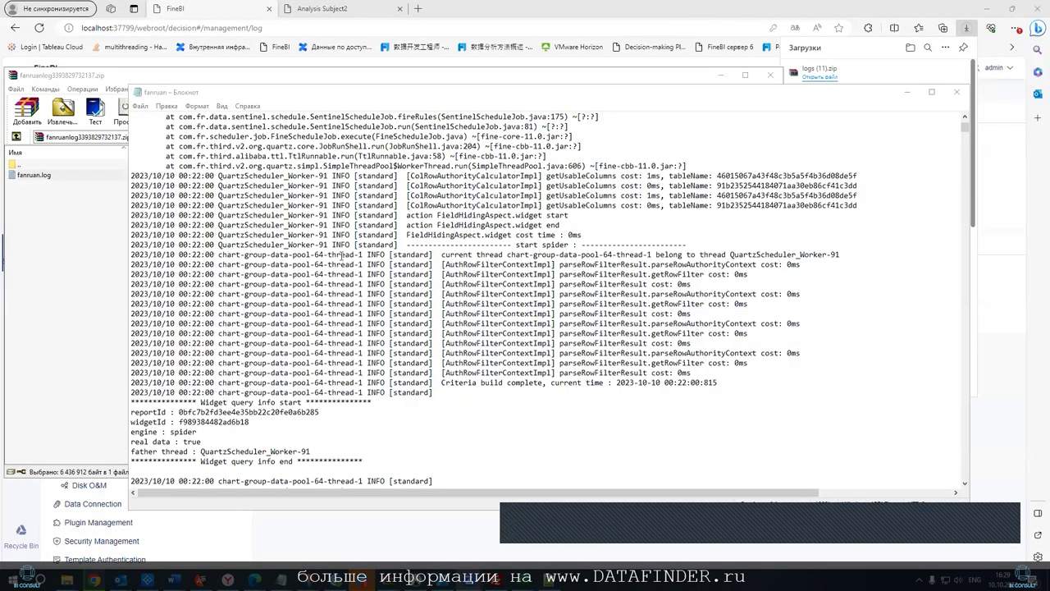
Scroll through fanruan.log to locate the SQL select with the country IN list
{"action": "scroll", "coordinate": [371, 244], "scroll_direction": "down", "scroll_amount": 2}
{"action": "scroll", "coordinate": [371, 244], "scroll_direction": "down", "scroll_amount": 8}
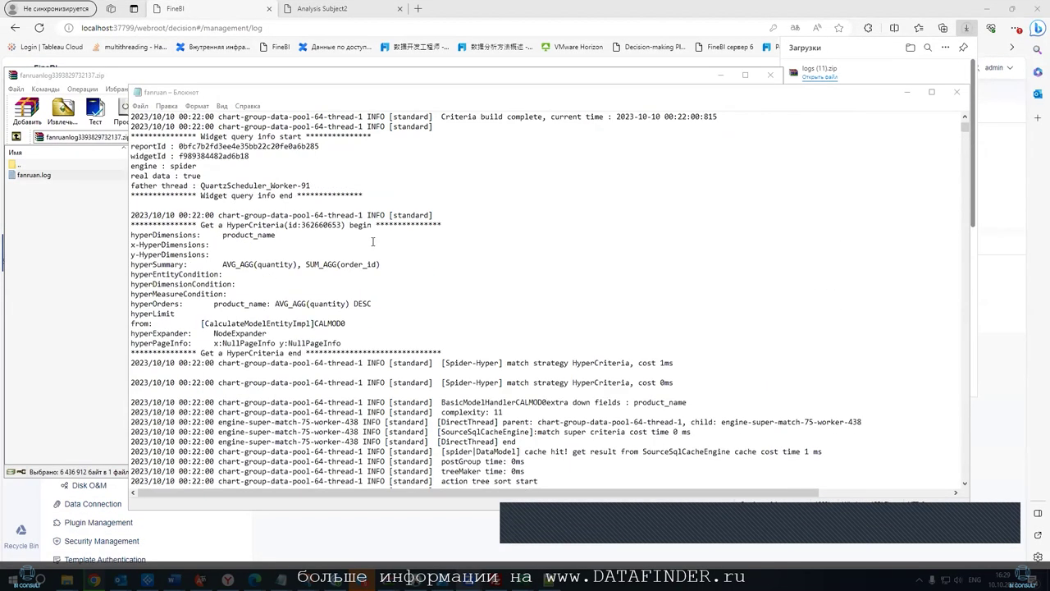
{"action": "scroll", "coordinate": [371, 243], "scroll_direction": "down", "scroll_amount": 3}
{"action": "scroll", "coordinate": [371, 243], "scroll_direction": "down", "scroll_amount": 3}
{"action": "left_click_drag", "start_coordinate": [965, 131], "coordinate": [976, 492]}
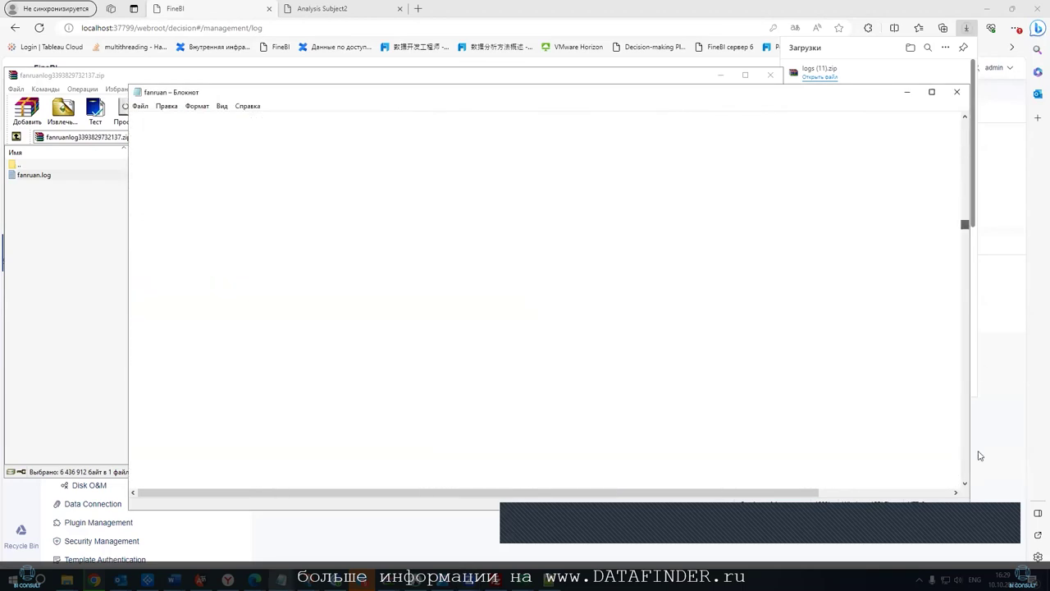
{"action": "scroll", "coordinate": [367, 333], "scroll_direction": "down", "scroll_amount": 10}
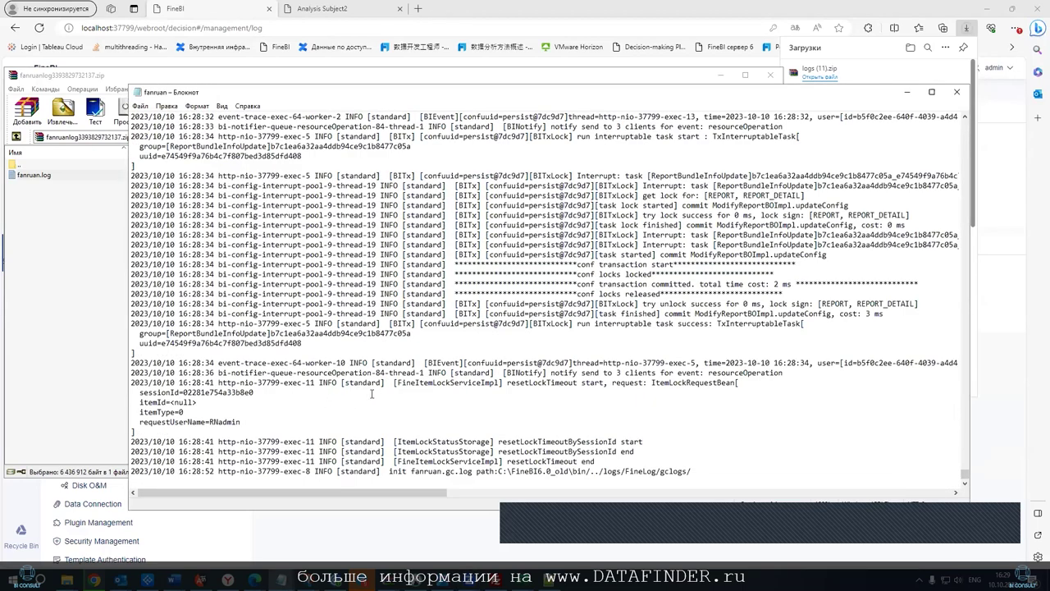
{"action": "scroll", "coordinate": [372, 393], "scroll_direction": "up", "scroll_amount": 4}
{"action": "scroll", "coordinate": [372, 394], "scroll_direction": "up", "scroll_amount": 2}
{"action": "scroll", "coordinate": [361, 370], "scroll_direction": "up", "scroll_amount": 2}
{"action": "scroll", "coordinate": [357, 358], "scroll_direction": "up", "scroll_amount": 3}
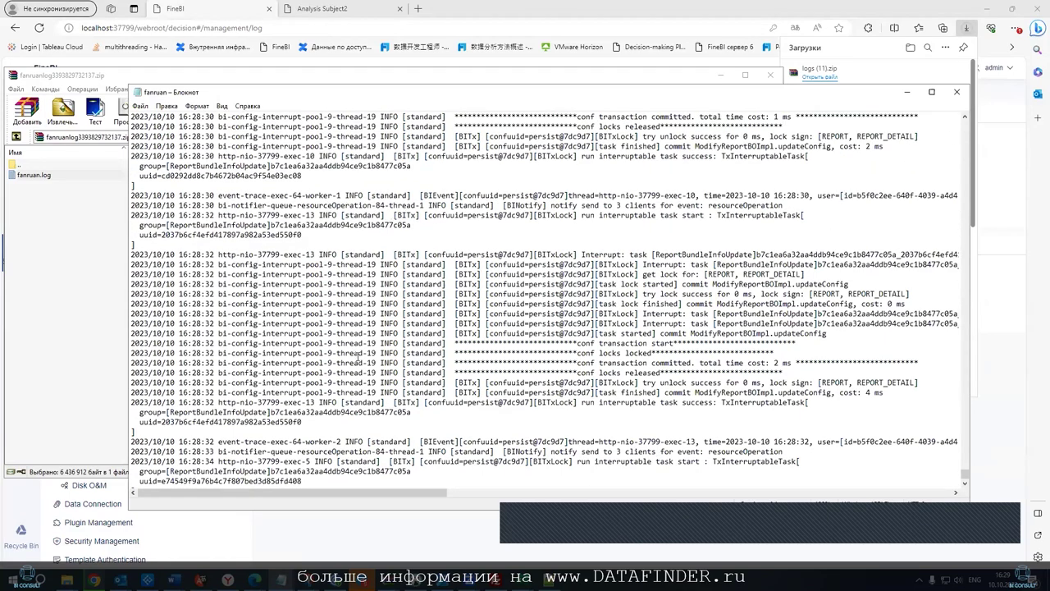
{"action": "scroll", "coordinate": [358, 358], "scroll_direction": "up", "scroll_amount": 3}
{"action": "scroll", "coordinate": [358, 357], "scroll_direction": "up", "scroll_amount": 3}
{"action": "scroll", "coordinate": [359, 355], "scroll_direction": "up", "scroll_amount": 3}
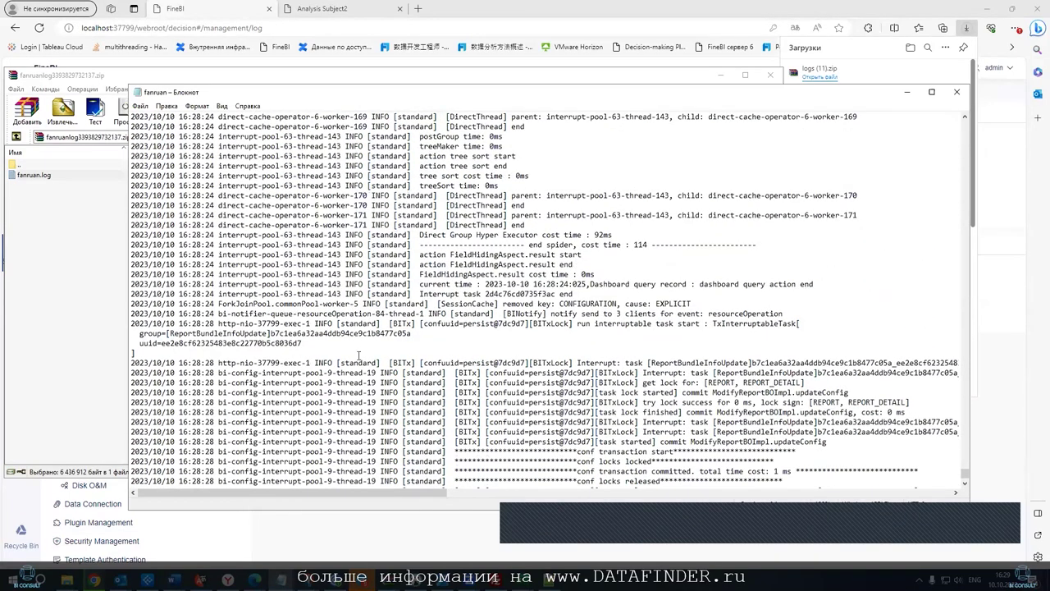
{"action": "scroll", "coordinate": [358, 355], "scroll_direction": "up", "scroll_amount": 9}
{"action": "scroll", "coordinate": [359, 355], "scroll_direction": "up", "scroll_amount": 2}
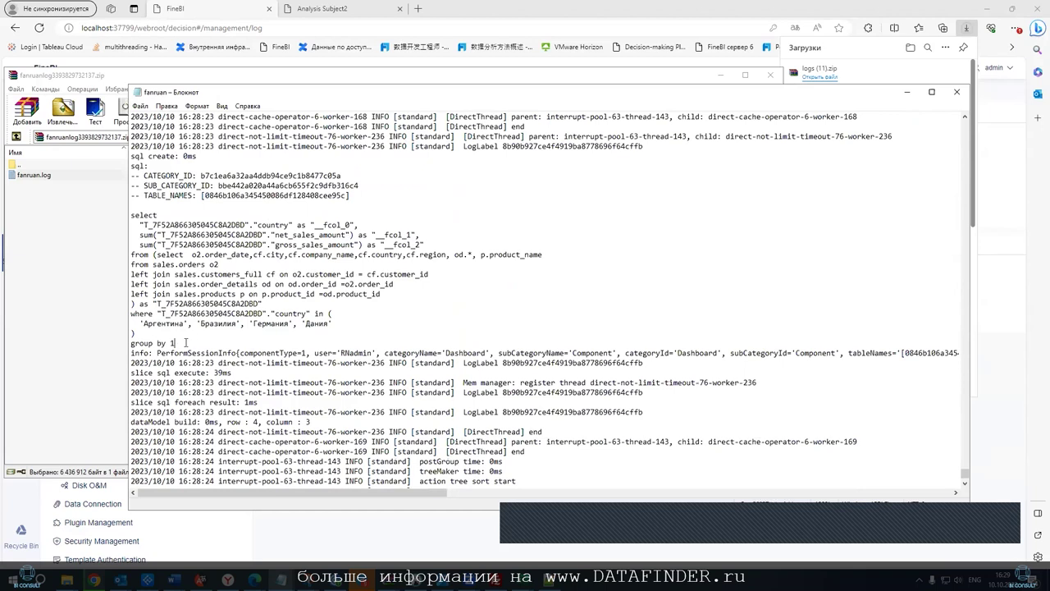
Highlight the query filtering Аргентина, Бразилия, Германия and Дания, then switch back to FineBI
{"action": "left_click_drag", "start_coordinate": [185, 342], "coordinate": [123, 220]}
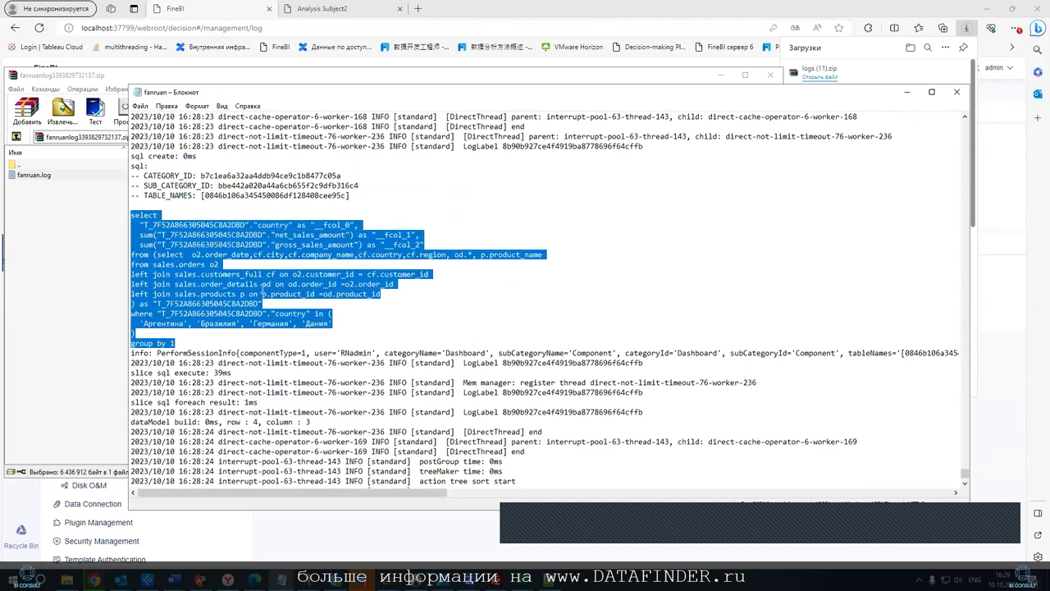
{"action": "left_click", "coordinate": [333, 323]}
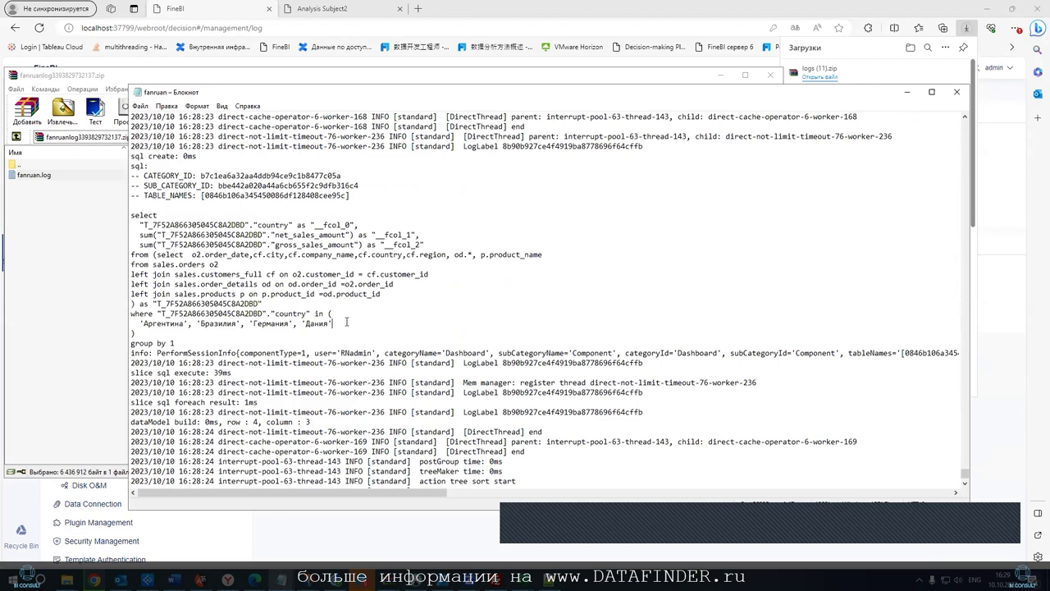
{"action": "left_click_drag", "start_coordinate": [184, 340], "coordinate": [116, 216]}
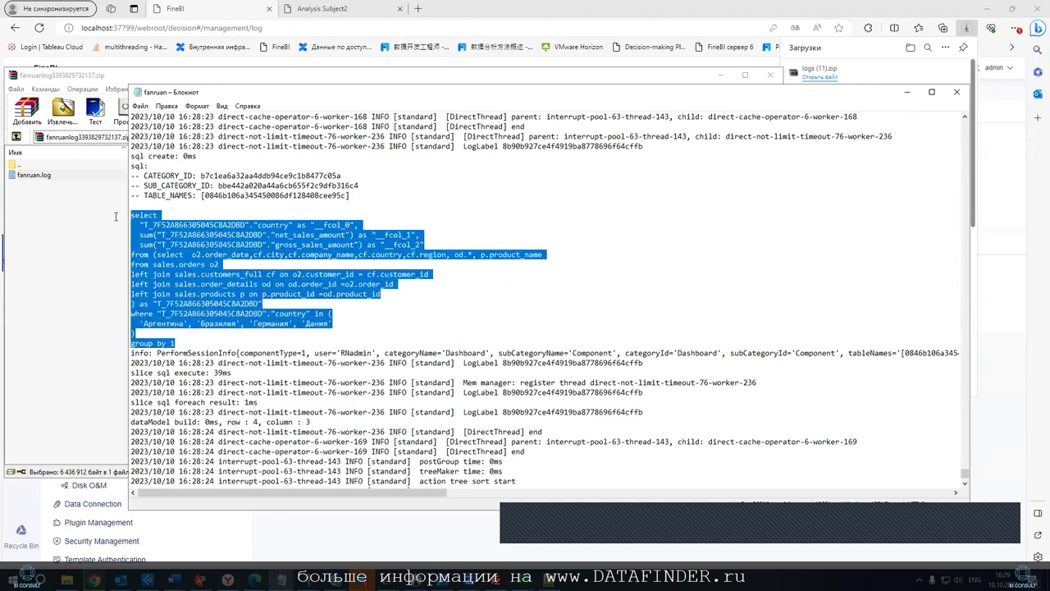
{"action": "left_click", "coordinate": [214, 324]}
{"action": "left_click_drag", "start_coordinate": [140, 323], "coordinate": [346, 320]}
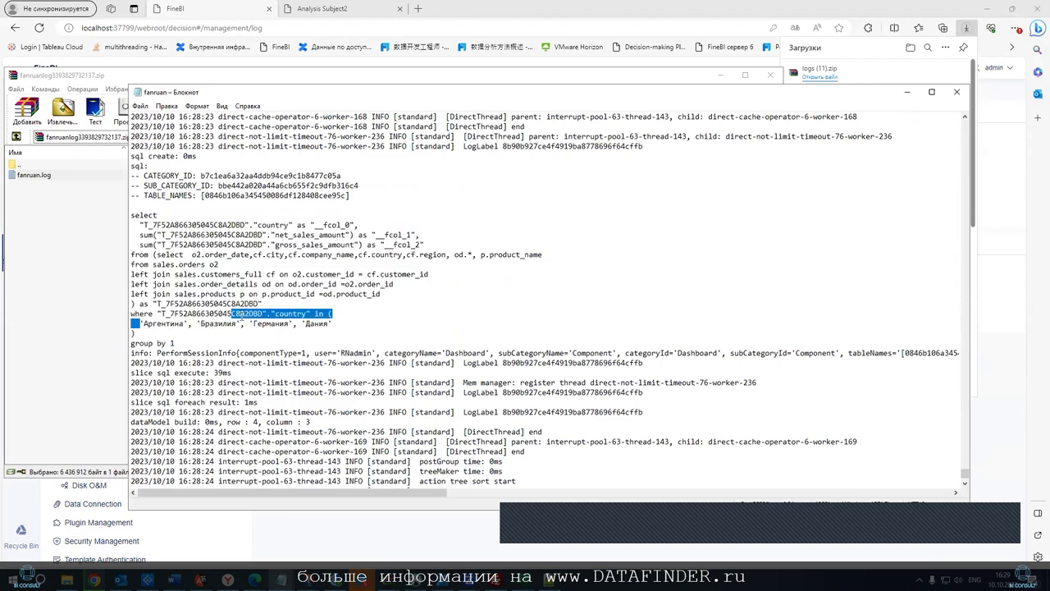
{"action": "left_click", "coordinate": [353, 304]}
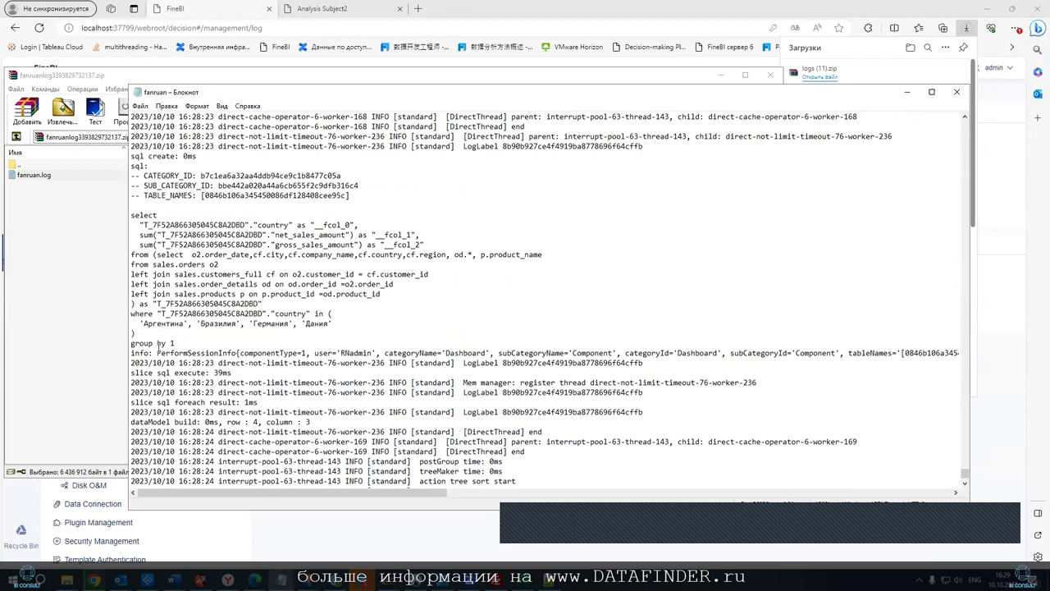
{"action": "left_click_drag", "start_coordinate": [156, 337], "coordinate": [131, 217]}
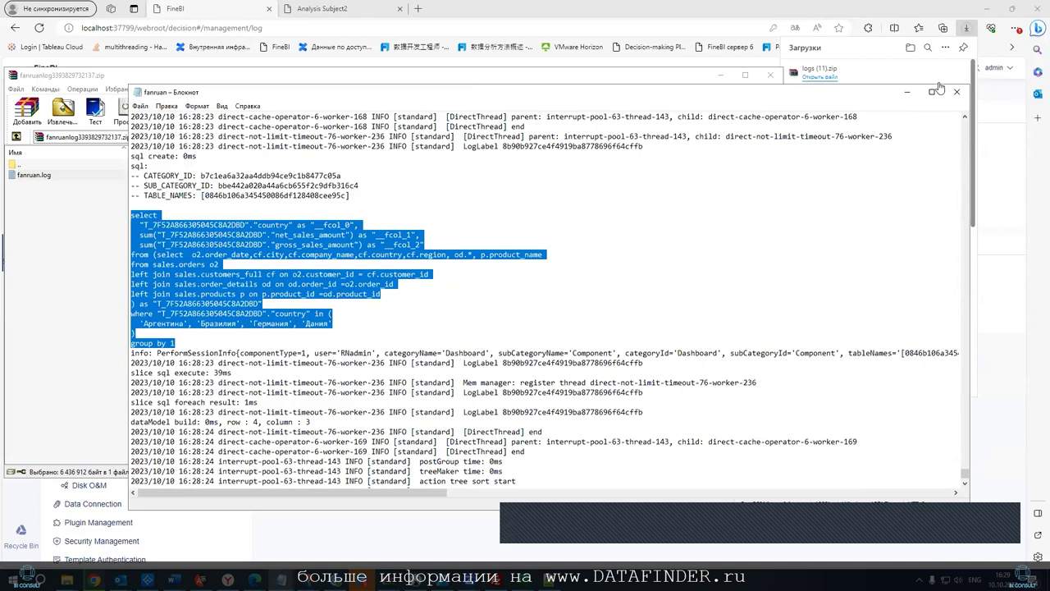
{"action": "left_click", "coordinate": [906, 92]}
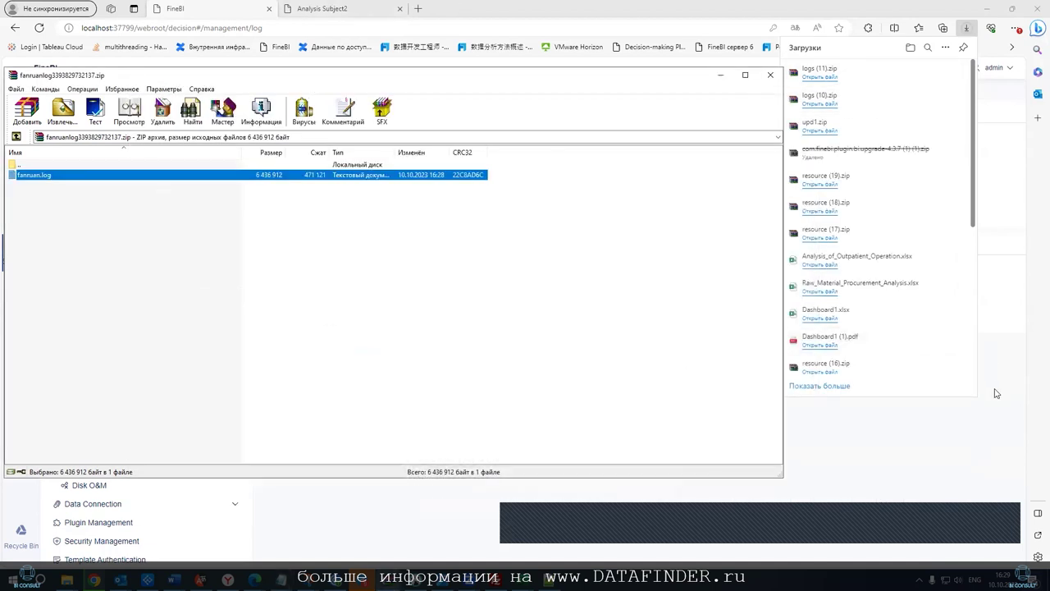
{"action": "left_click", "coordinate": [991, 397]}
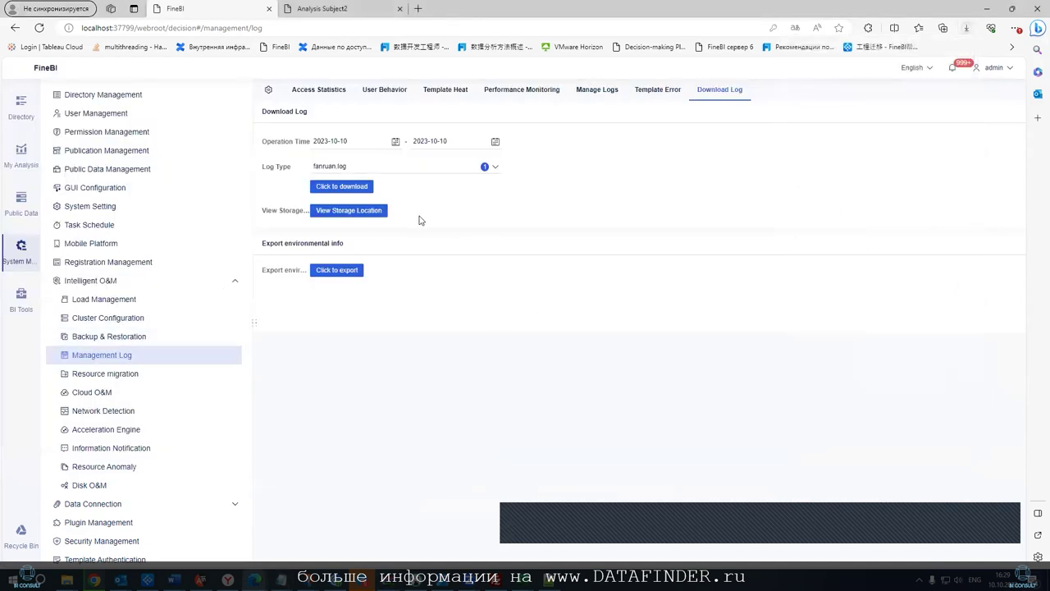
Review the Analysis Subject2 country drop-down filter settings unchanged, then open the ljsql dataset in Public Data
{"action": "left_click", "coordinate": [325, 12]}
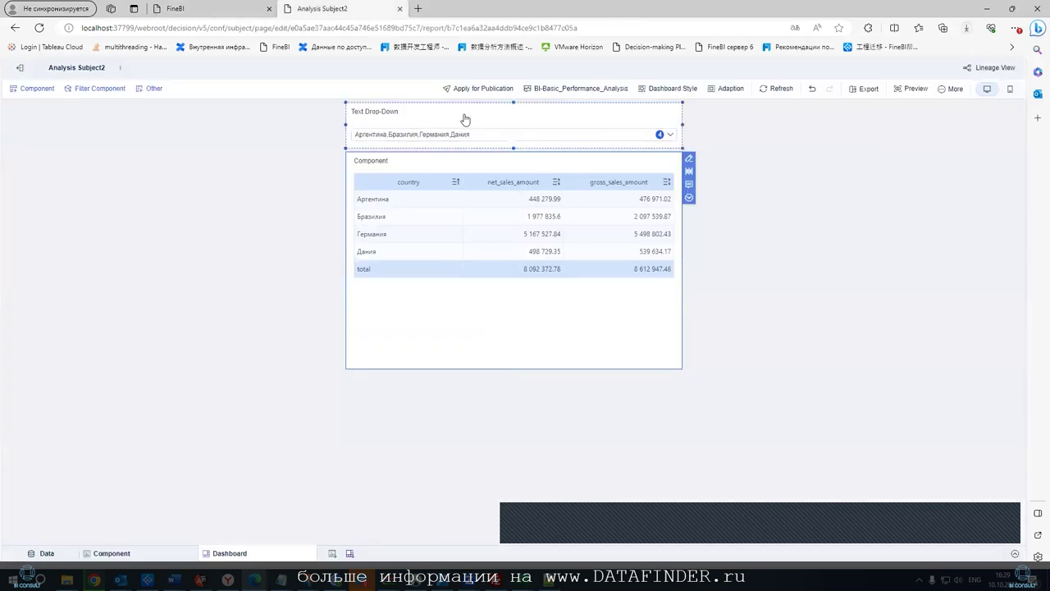
{"action": "left_click", "coordinate": [522, 105]}
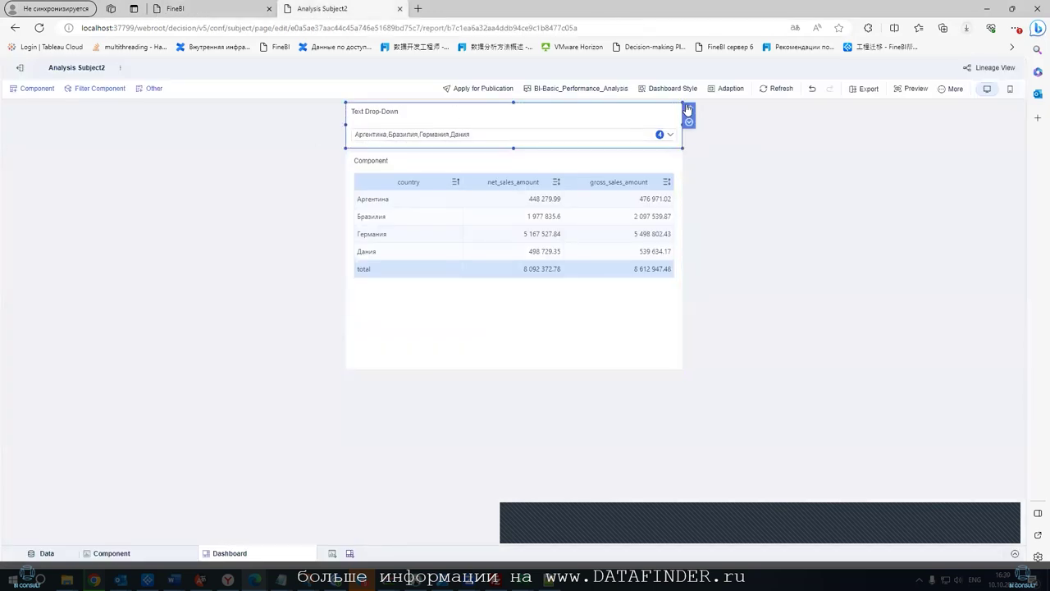
{"action": "left_click", "coordinate": [687, 110]}
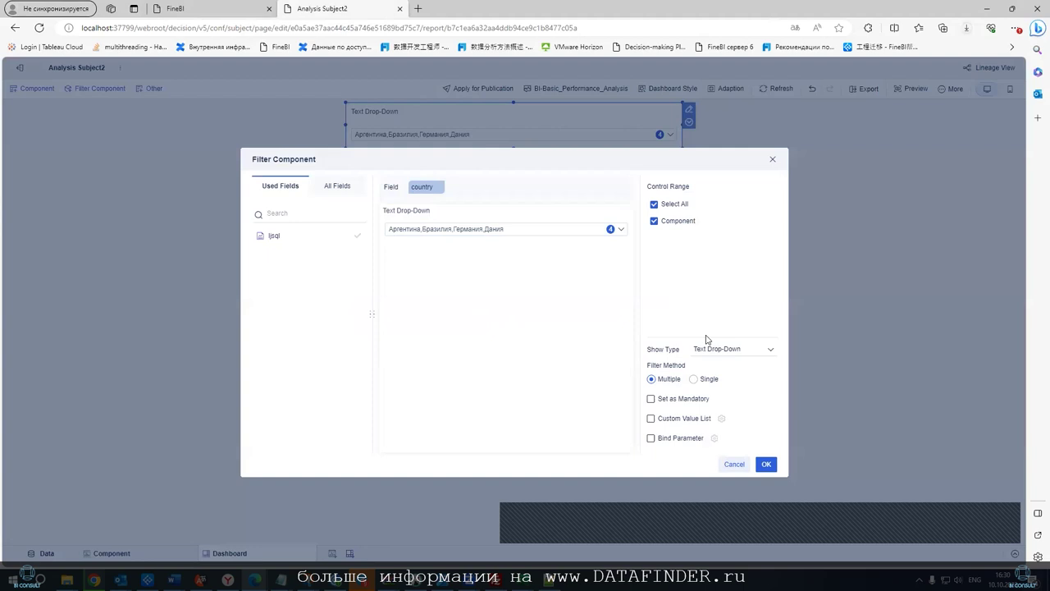
{"action": "left_click", "coordinate": [741, 465]}
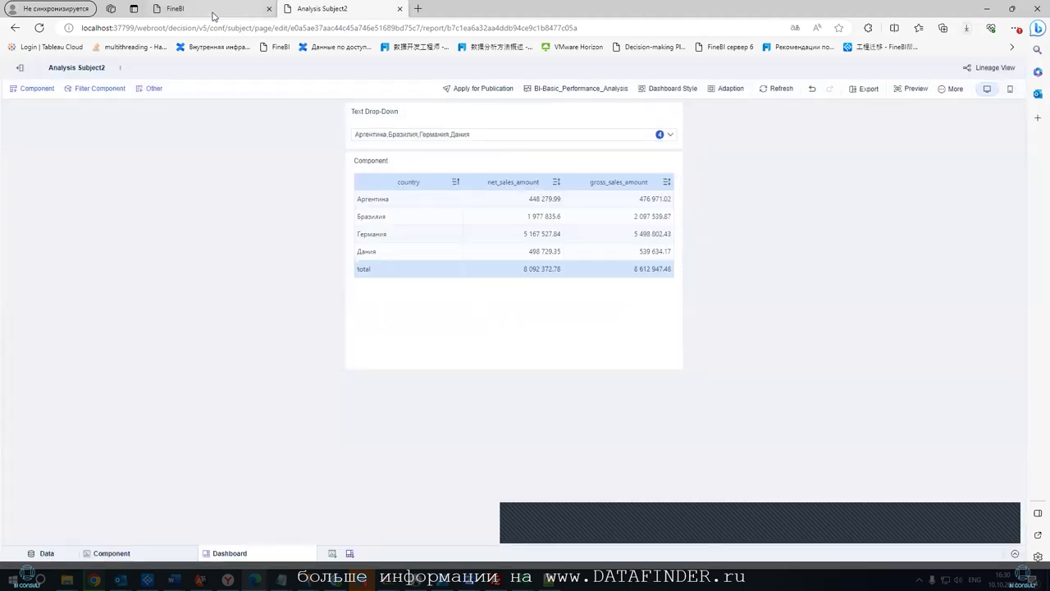
{"action": "left_click", "coordinate": [212, 13]}
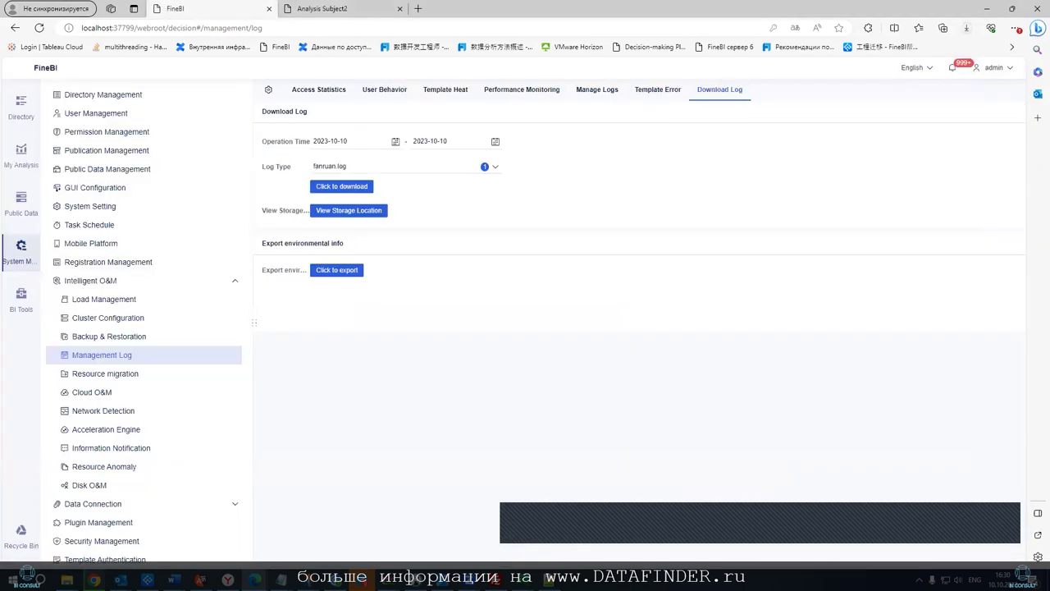
{"action": "left_click", "coordinate": [21, 199]}
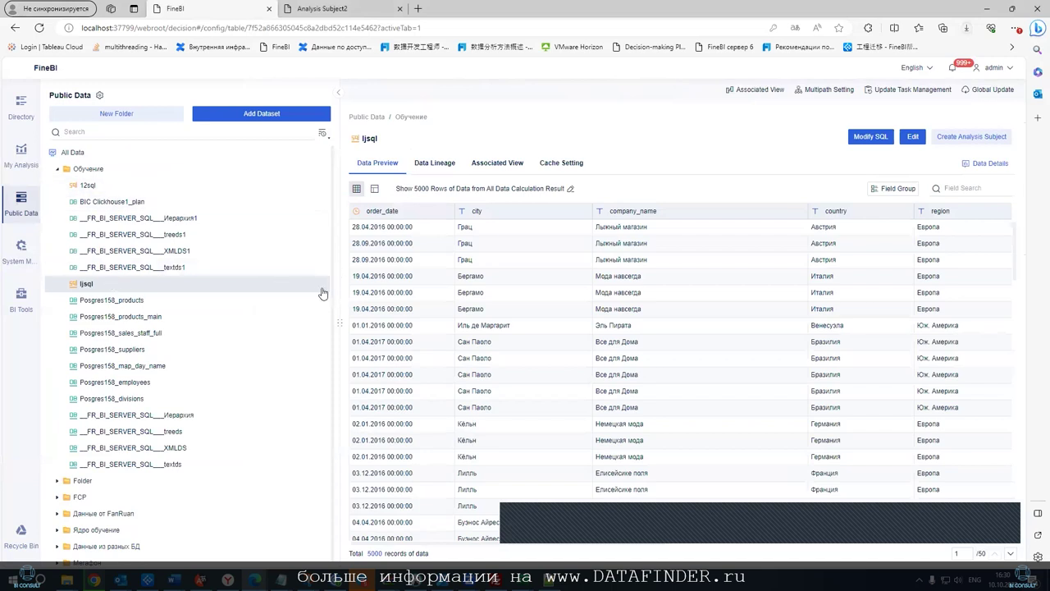
Append WHERE cf.country = '${country_name}' to the ljsql SQL query and detect the country_name parameter
{"action": "left_click", "coordinate": [323, 291]}
{"action": "left_click", "coordinate": [345, 300]}
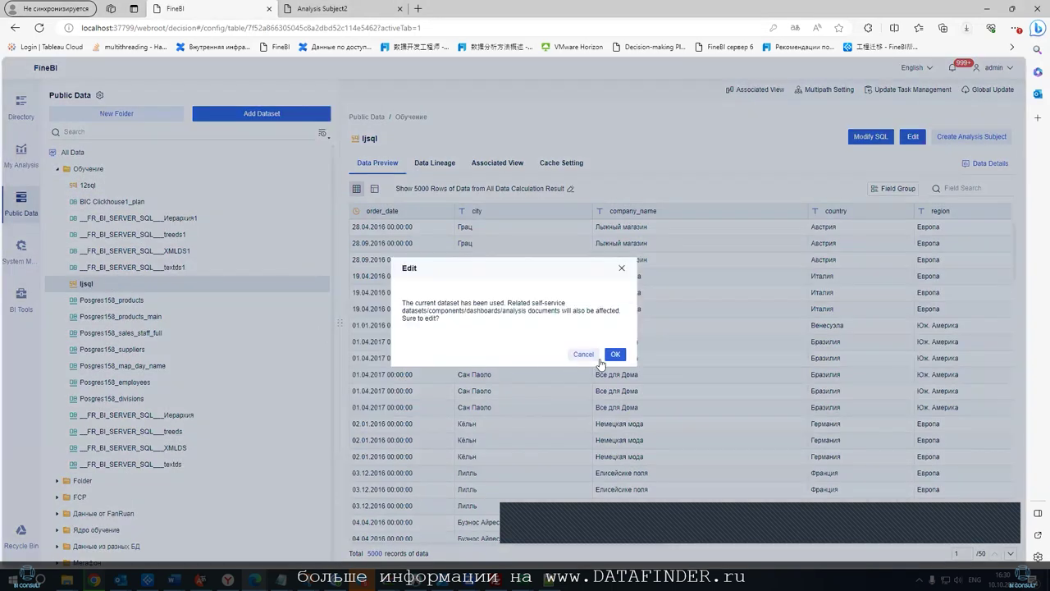
{"action": "left_click", "coordinate": [614, 354]}
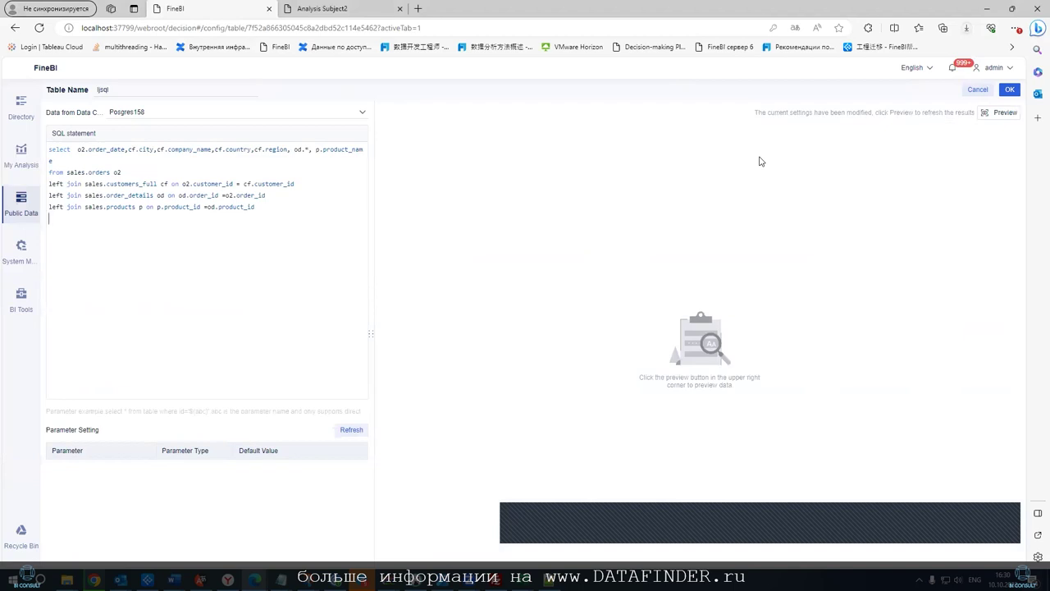
{"action": "key", "text": "Return"}
{"action": "left_click", "coordinate": [300, 211]}
{"action": "type", "text": "where cf.country = '${country_name}'"}
{"action": "left_click", "coordinate": [348, 430]}
{"action": "type", "text": "Франция"}
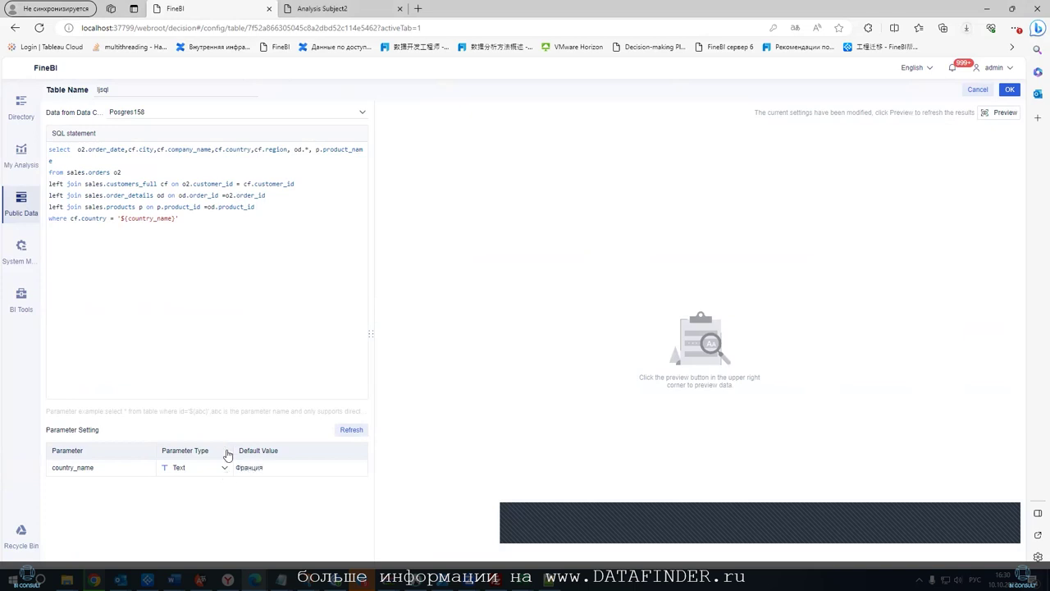
Save the ljsql dataset, reopen it and preview the 2947 Франция records before saving again
{"action": "left_click", "coordinate": [1009, 89]}
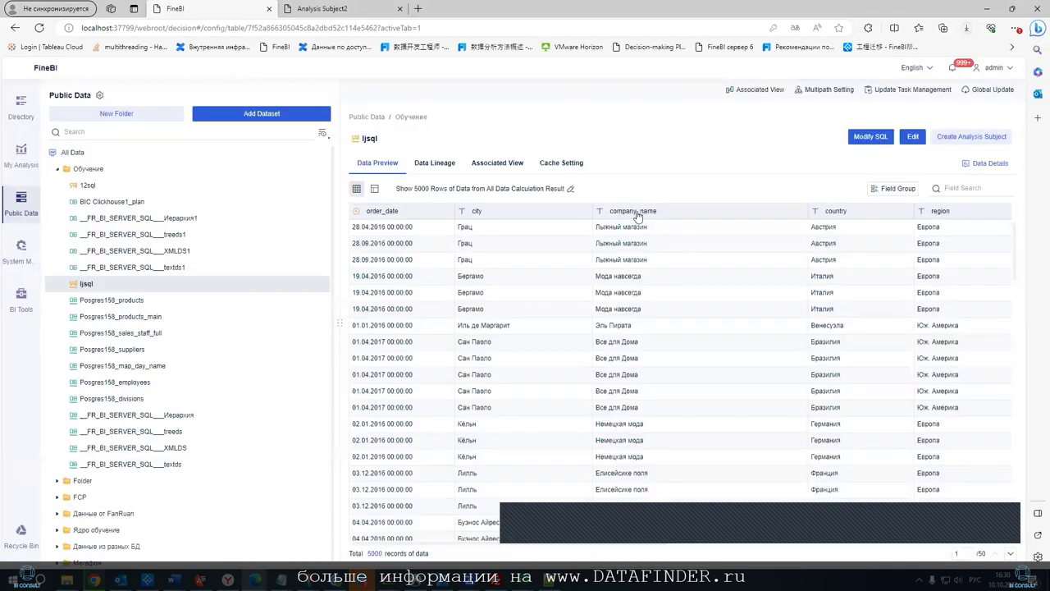
{"action": "left_click", "coordinate": [316, 283]}
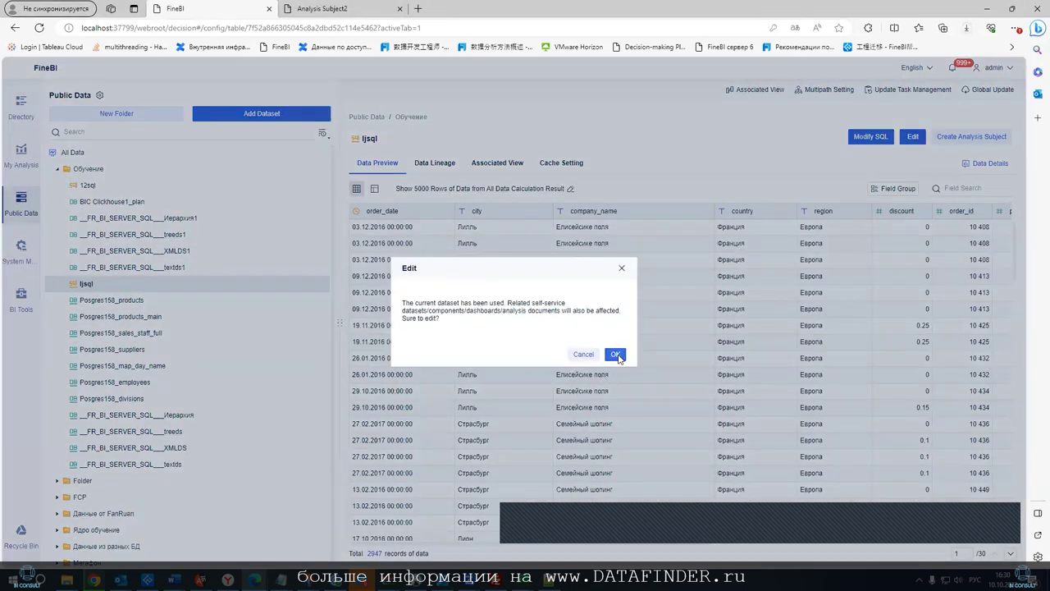
{"action": "left_click", "coordinate": [615, 353]}
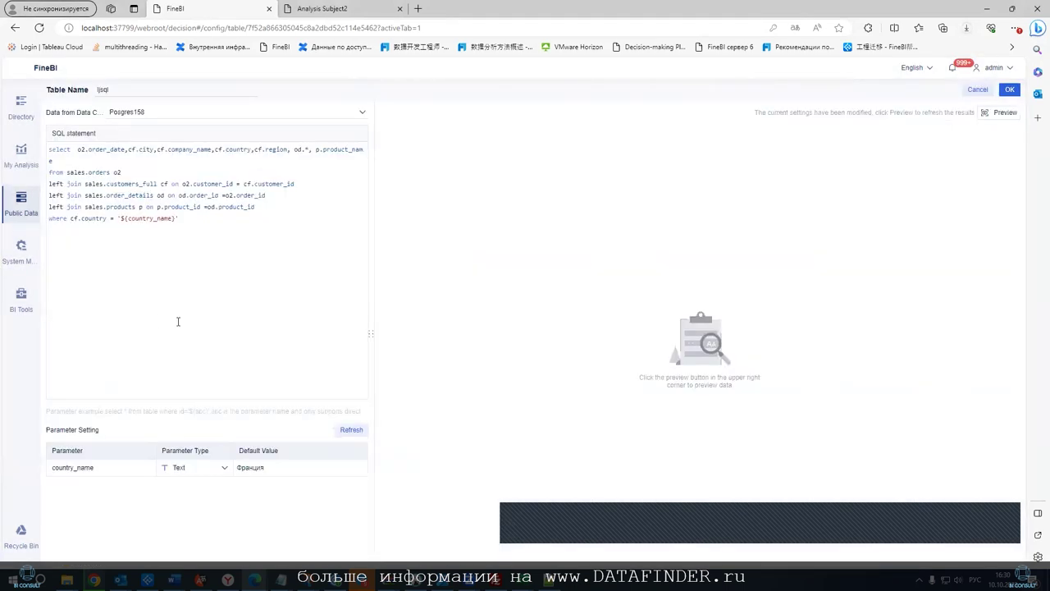
{"action": "left_click", "coordinate": [1003, 113]}
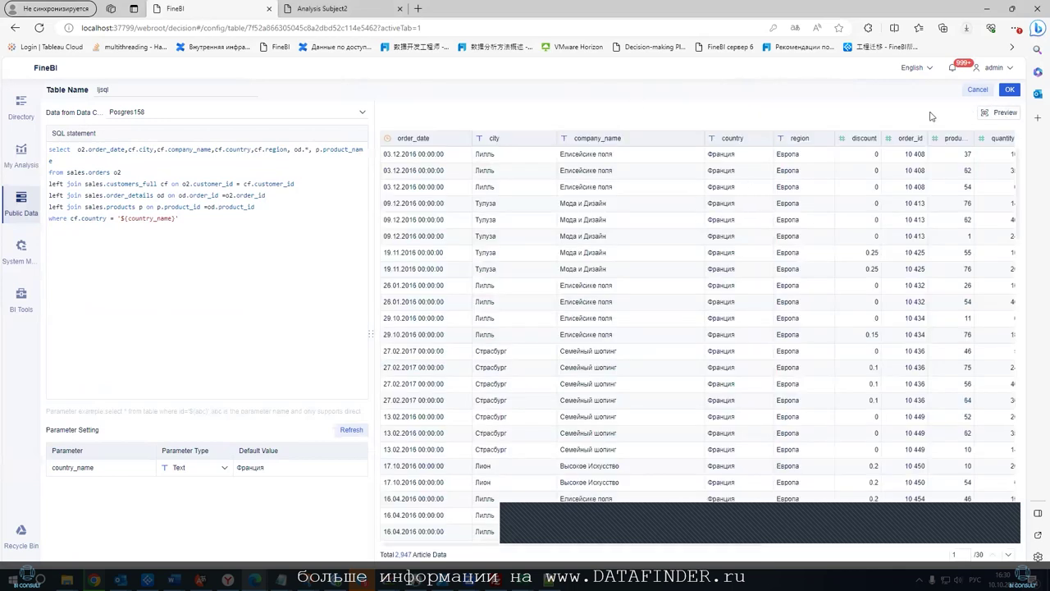
{"action": "left_click", "coordinate": [1009, 89]}
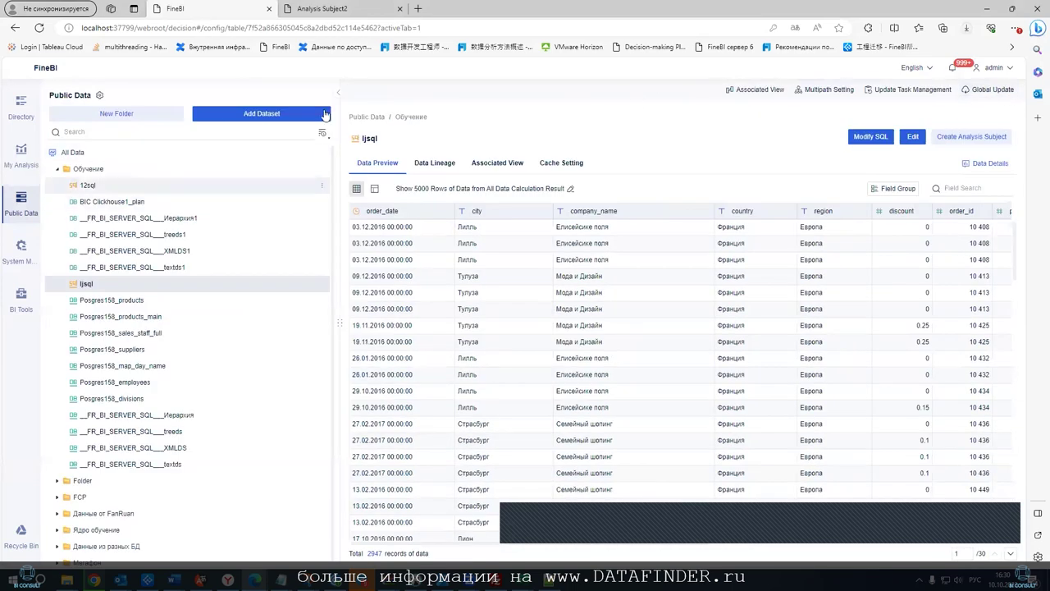
Bind the Text Drop-Down to the country_name SQL parameter instead of controlling other components
{"action": "left_click", "coordinate": [332, 9]}
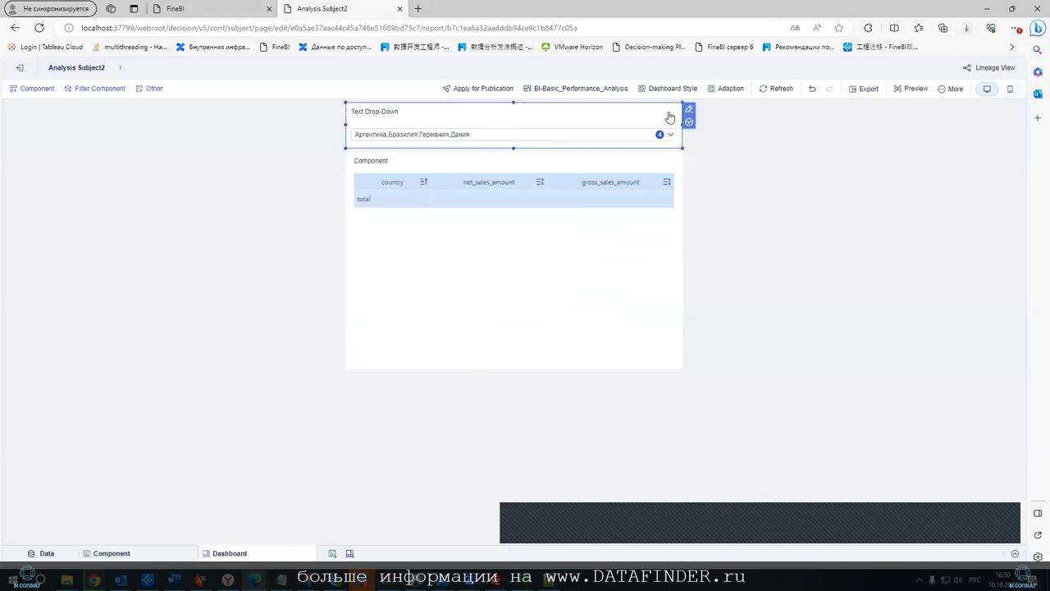
{"action": "left_click", "coordinate": [688, 109]}
{"action": "left_click", "coordinate": [671, 221]}
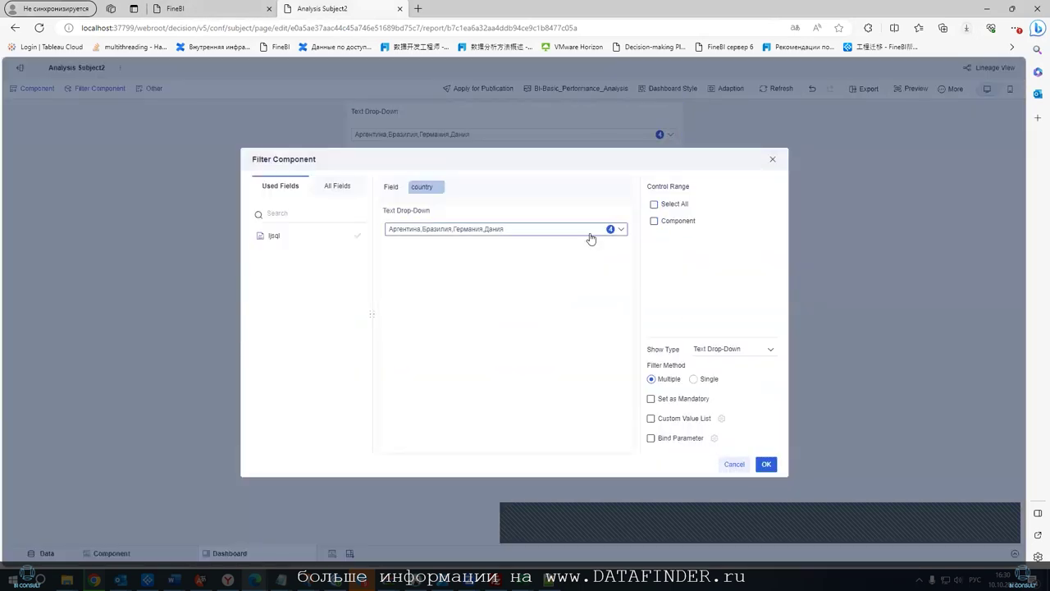
{"action": "left_click", "coordinate": [651, 438]}
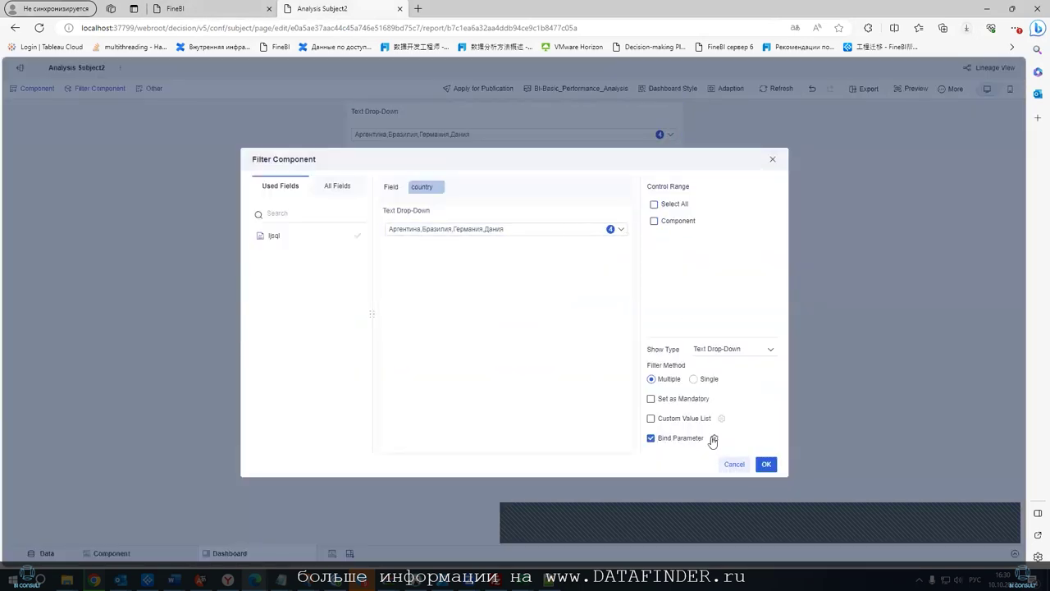
{"action": "left_click", "coordinate": [714, 438]}
{"action": "left_click", "coordinate": [672, 232]}
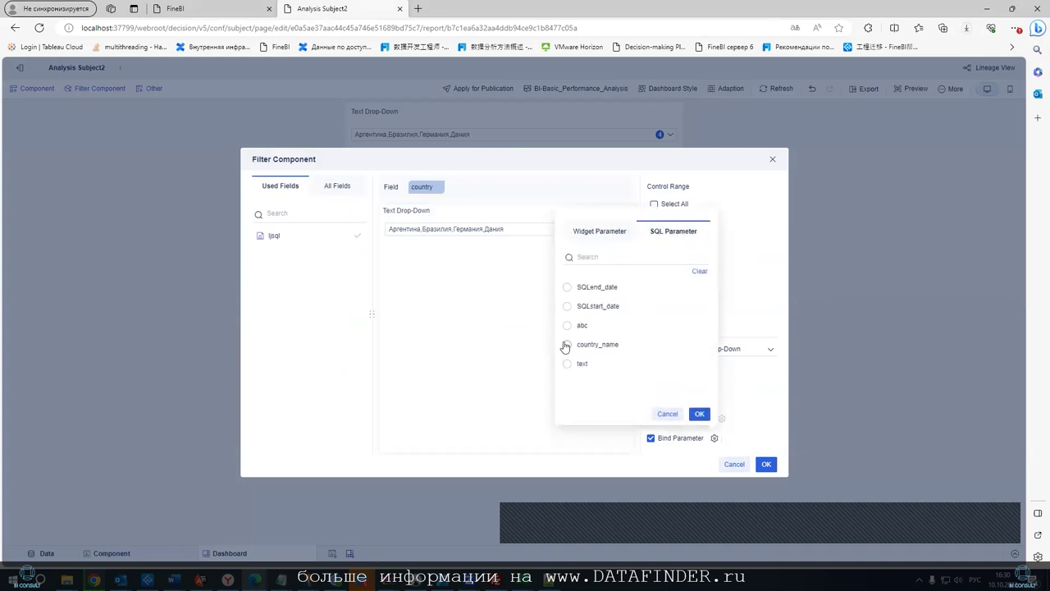
{"action": "left_click", "coordinate": [567, 345]}
{"action": "left_click", "coordinate": [699, 414]}
{"action": "left_click", "coordinate": [765, 463]}
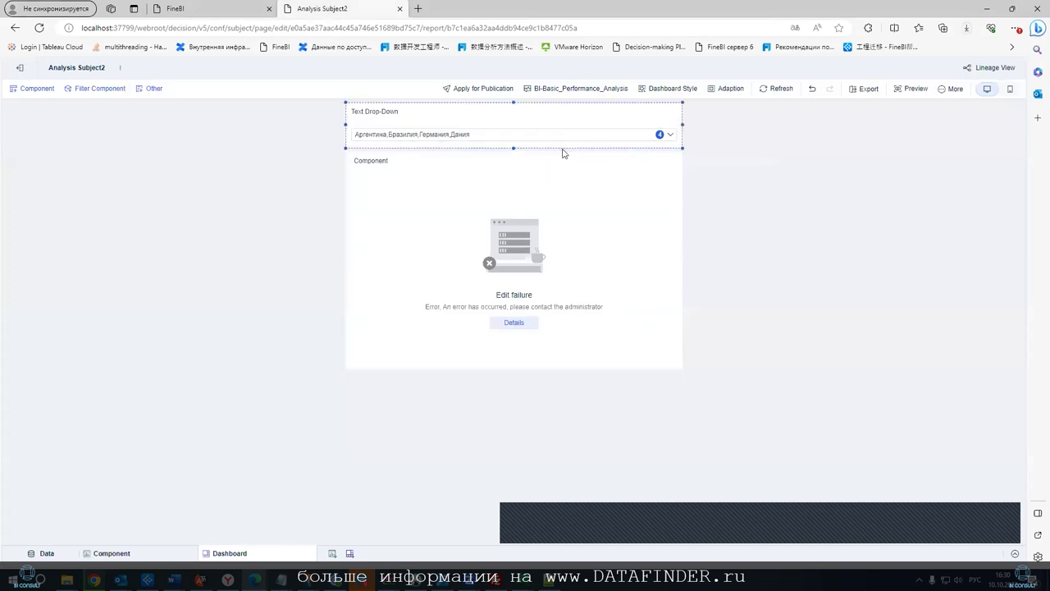
Make the drop-down single-choice and select Франция to show its sales totals
{"action": "left_click", "coordinate": [688, 110]}
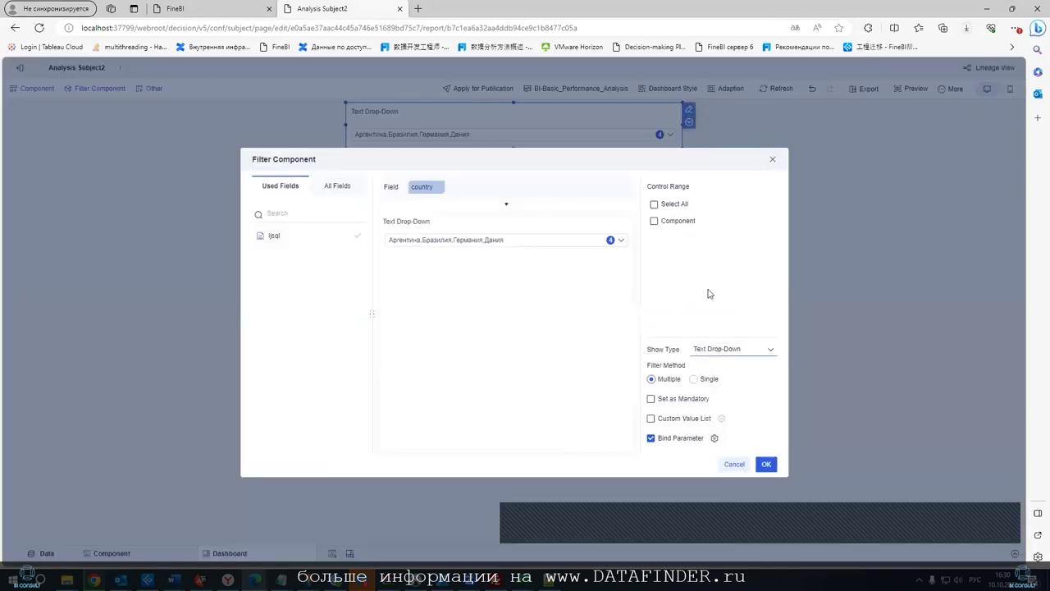
{"action": "left_click", "coordinate": [708, 380]}
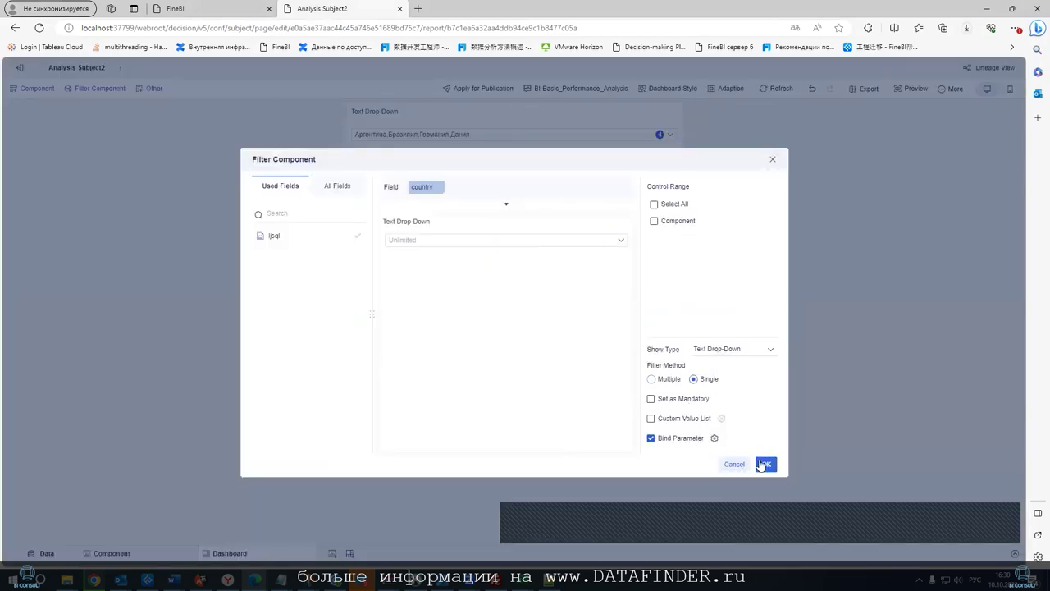
{"action": "left_click", "coordinate": [765, 464]}
{"action": "left_click", "coordinate": [433, 135]}
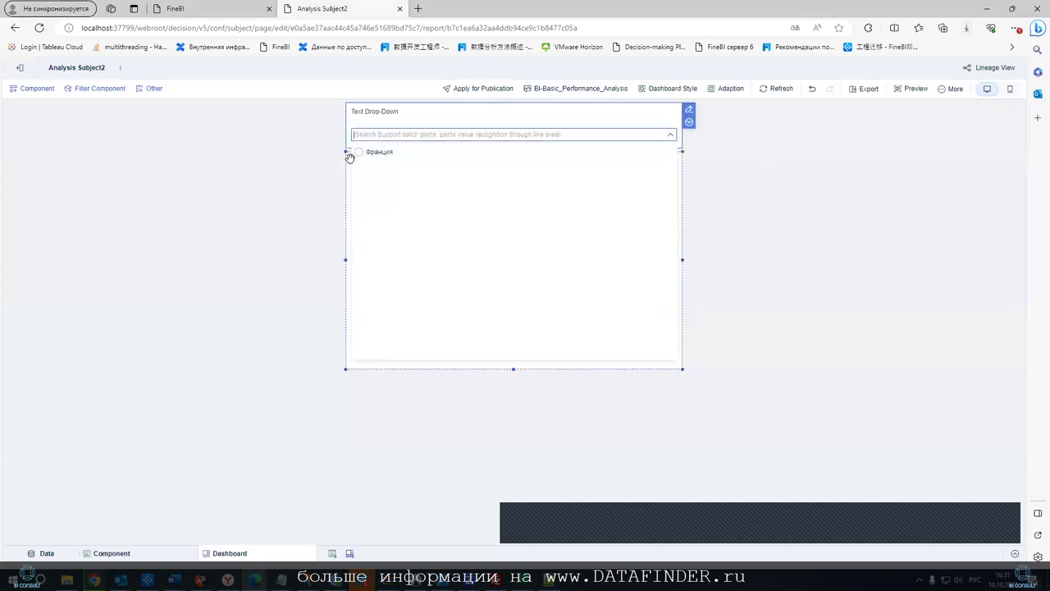
{"action": "left_click", "coordinate": [370, 153]}
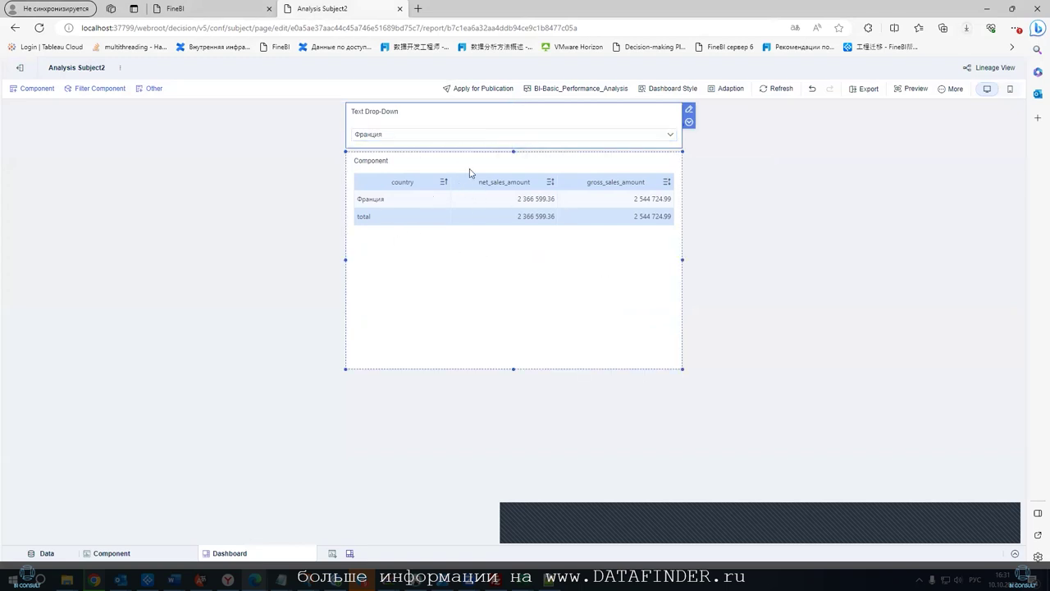
{"action": "left_click", "coordinate": [80, 539]}
From the data editing view, start adding another dataset and look through the Select Data list
{"action": "left_click", "coordinate": [41, 553]}
{"action": "left_click", "coordinate": [110, 95]}
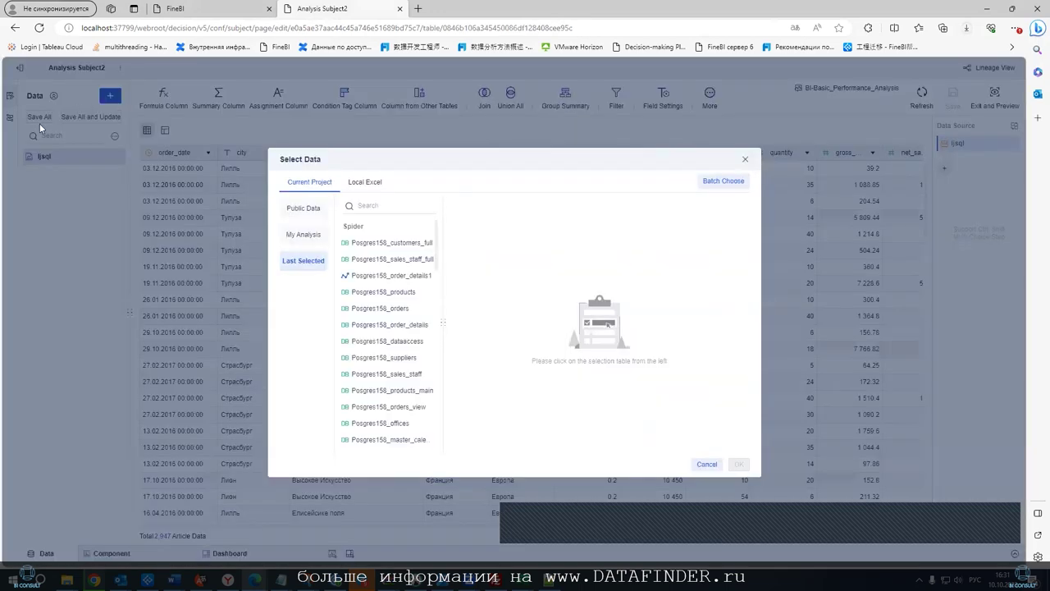
{"action": "left_click_drag", "start_coordinate": [444, 284], "coordinate": [497, 287]}
{"action": "scroll", "coordinate": [465, 361], "scroll_direction": "down", "scroll_amount": 1}
{"action": "scroll", "coordinate": [465, 362], "scroll_direction": "down", "scroll_amount": 1}
{"action": "scroll", "coordinate": [459, 333], "scroll_direction": "down", "scroll_amount": 1}
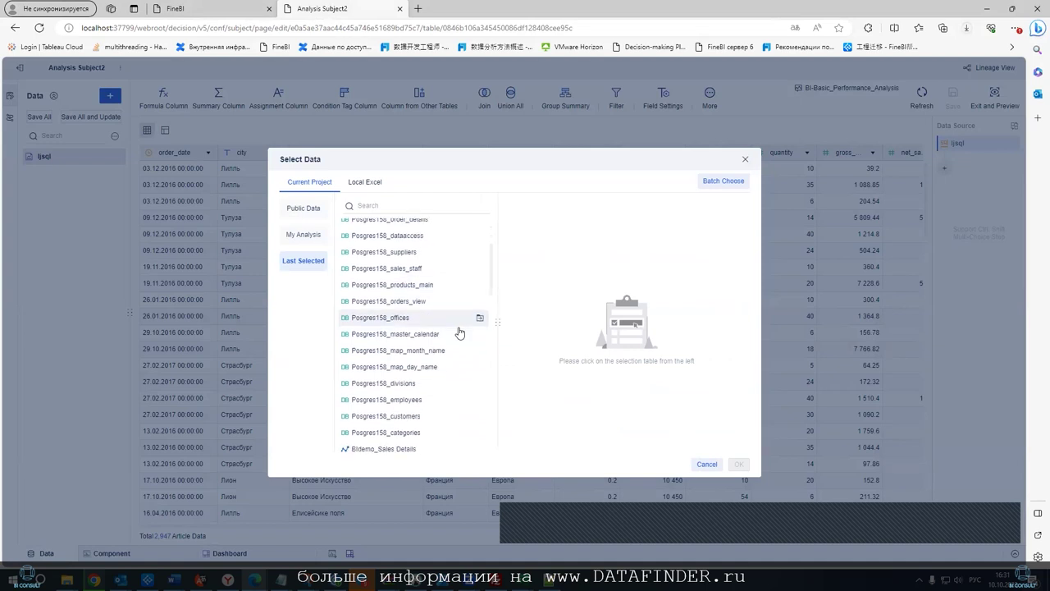
{"action": "scroll", "coordinate": [444, 343], "scroll_direction": "up", "scroll_amount": 1}
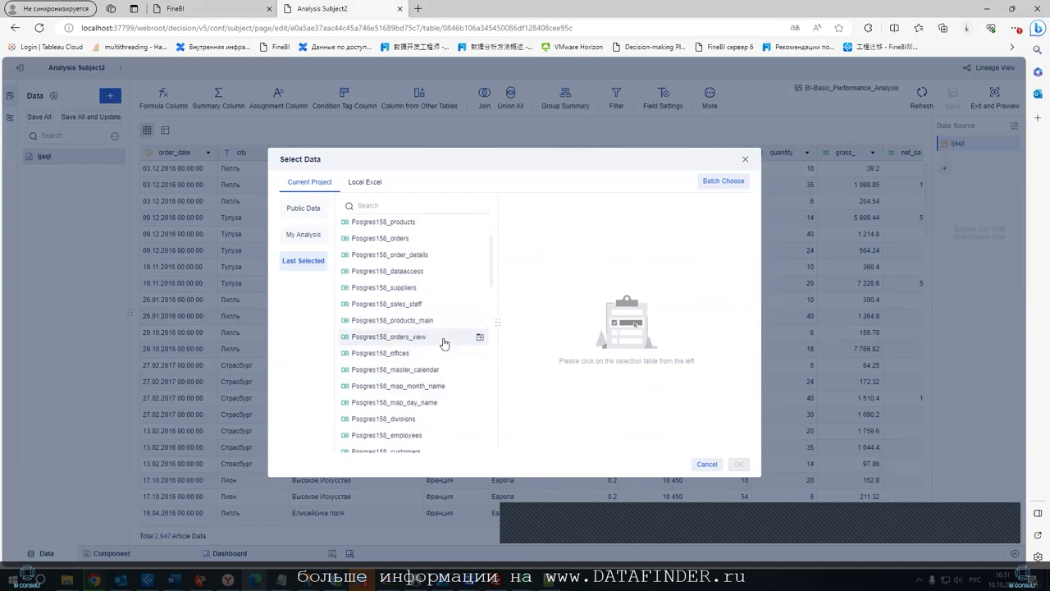
{"action": "scroll", "coordinate": [449, 343], "scroll_direction": "up", "scroll_amount": 2}
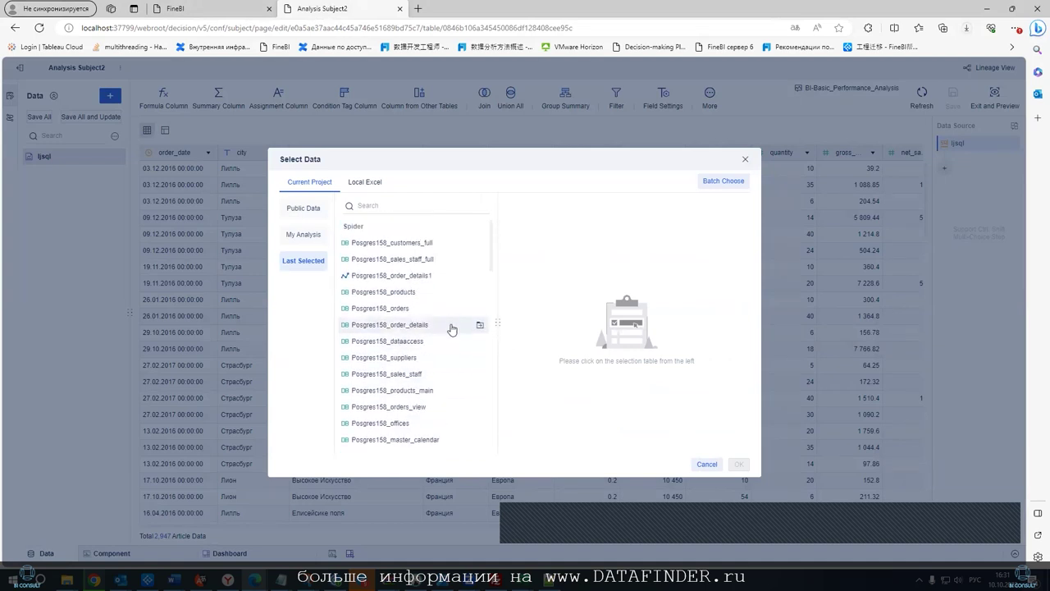
{"action": "scroll", "coordinate": [451, 343], "scroll_direction": "down", "scroll_amount": 1}
{"action": "scroll", "coordinate": [450, 344], "scroll_direction": "down", "scroll_amount": 1}
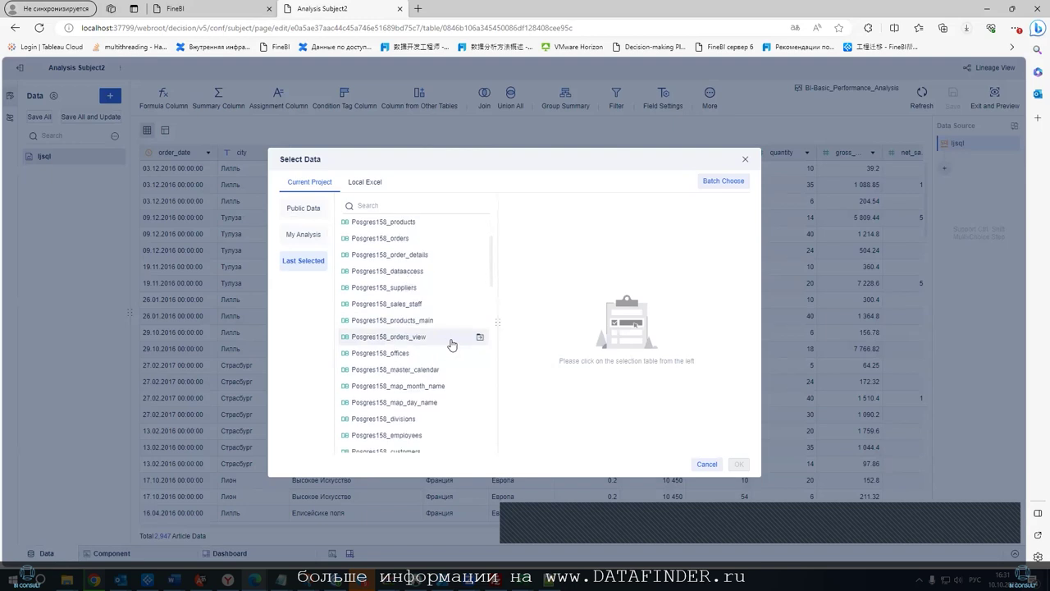
{"action": "scroll", "coordinate": [450, 344], "scroll_direction": "down", "scroll_amount": 1}
{"action": "scroll", "coordinate": [451, 357], "scroll_direction": "down", "scroll_amount": 2}
{"action": "scroll", "coordinate": [448, 350], "scroll_direction": "down", "scroll_amount": 1}
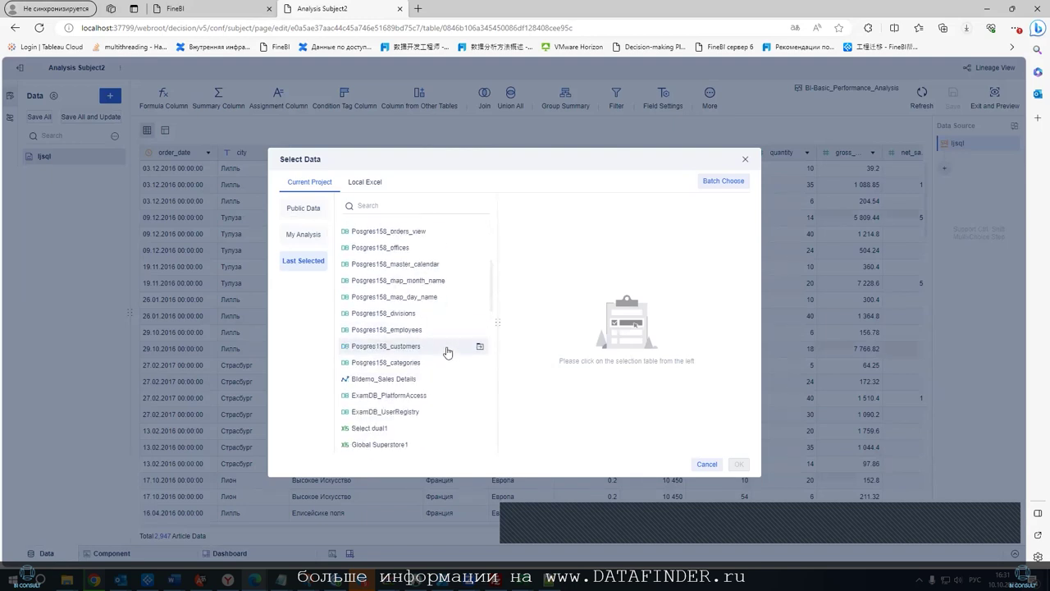
{"action": "scroll", "coordinate": [448, 345], "scroll_direction": "up", "scroll_amount": 1}
{"action": "scroll", "coordinate": [449, 338], "scroll_direction": "up", "scroll_amount": 1}
{"action": "scroll", "coordinate": [451, 335], "scroll_direction": "up", "scroll_amount": 1}
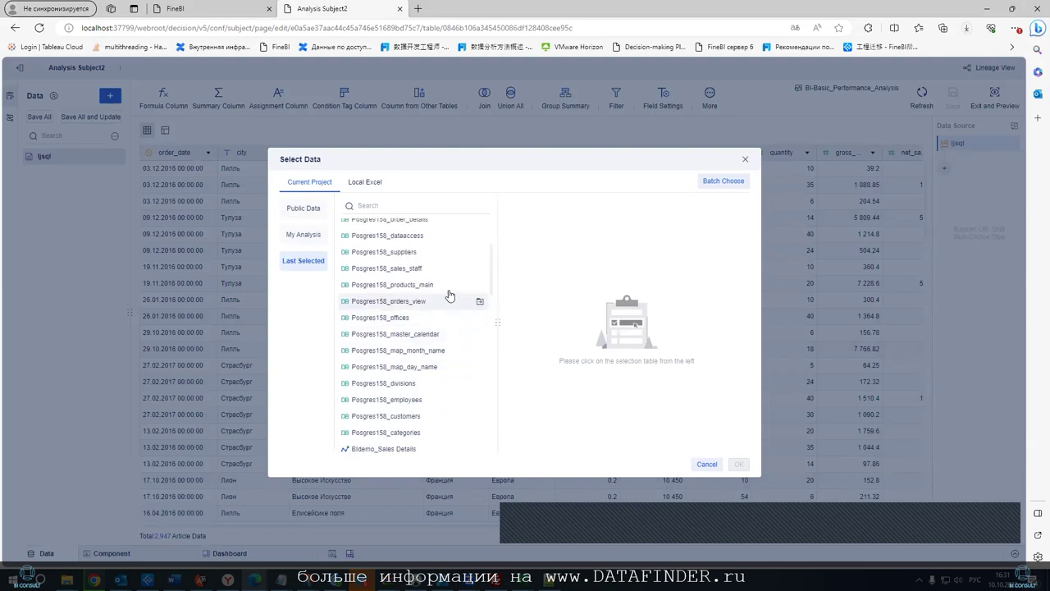
Go to Public Data > Обучение > Данные из разных БД > Postgres and add Posgres158_customers_full
{"action": "left_click", "coordinate": [303, 208]}
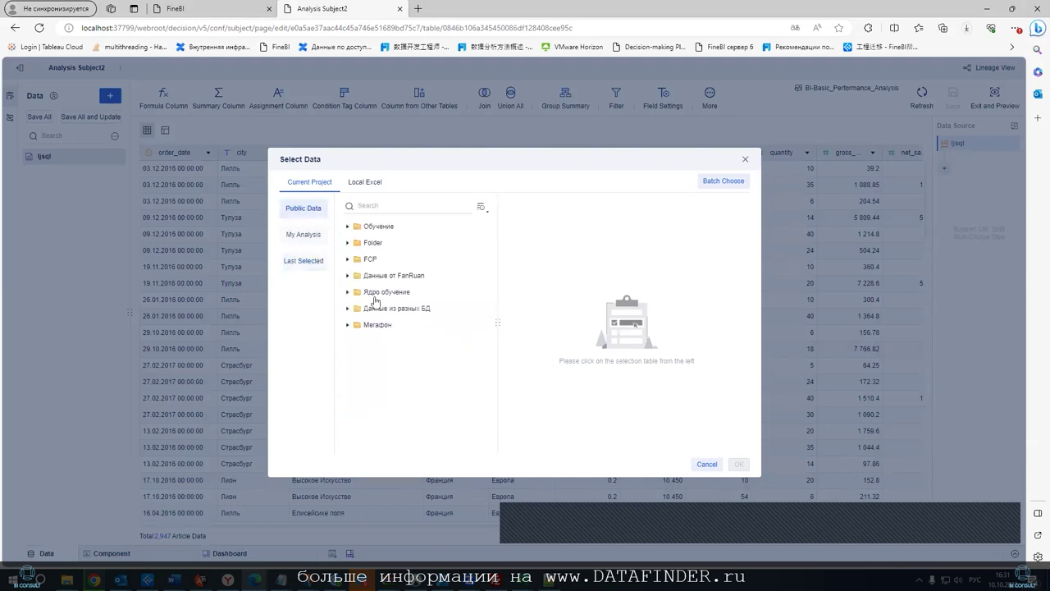
{"action": "left_click", "coordinate": [344, 226]}
{"action": "scroll", "coordinate": [366, 254], "scroll_direction": "down", "scroll_amount": 2}
{"action": "scroll", "coordinate": [369, 267], "scroll_direction": "down", "scroll_amount": 3}
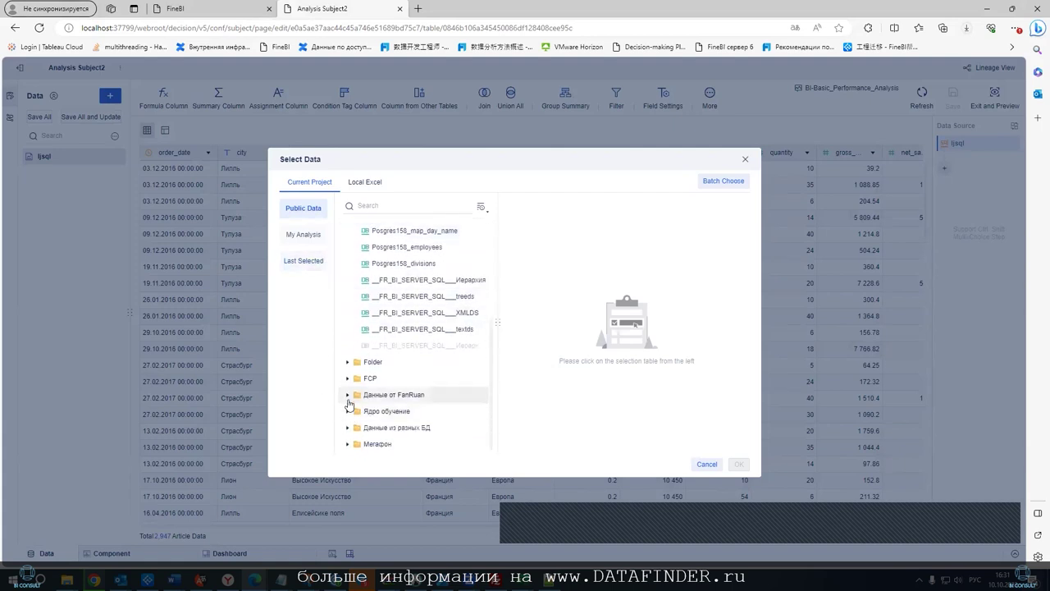
{"action": "left_click", "coordinate": [347, 427]}
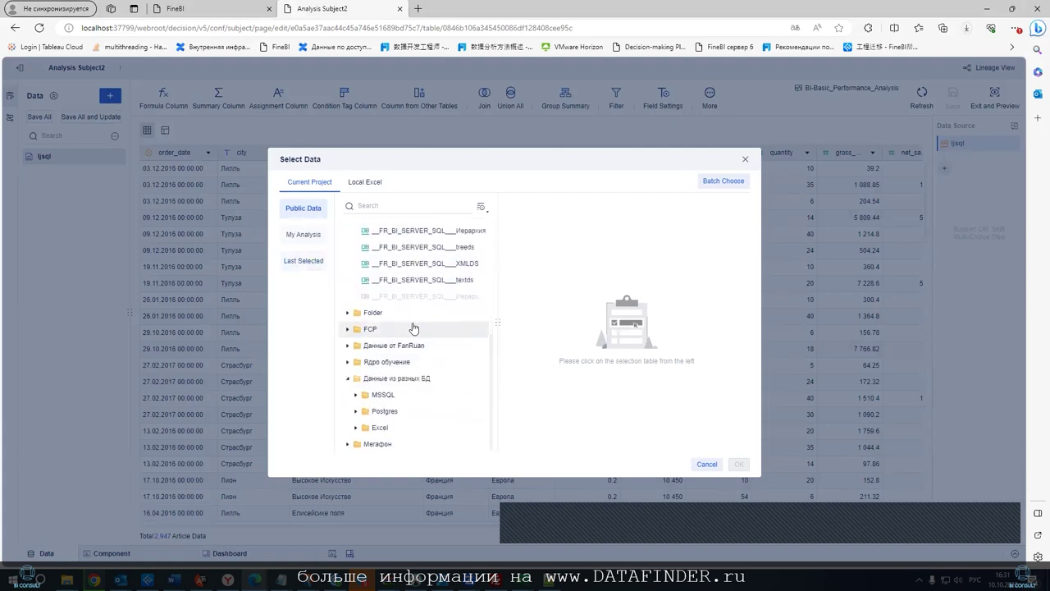
{"action": "left_click", "coordinate": [364, 413]}
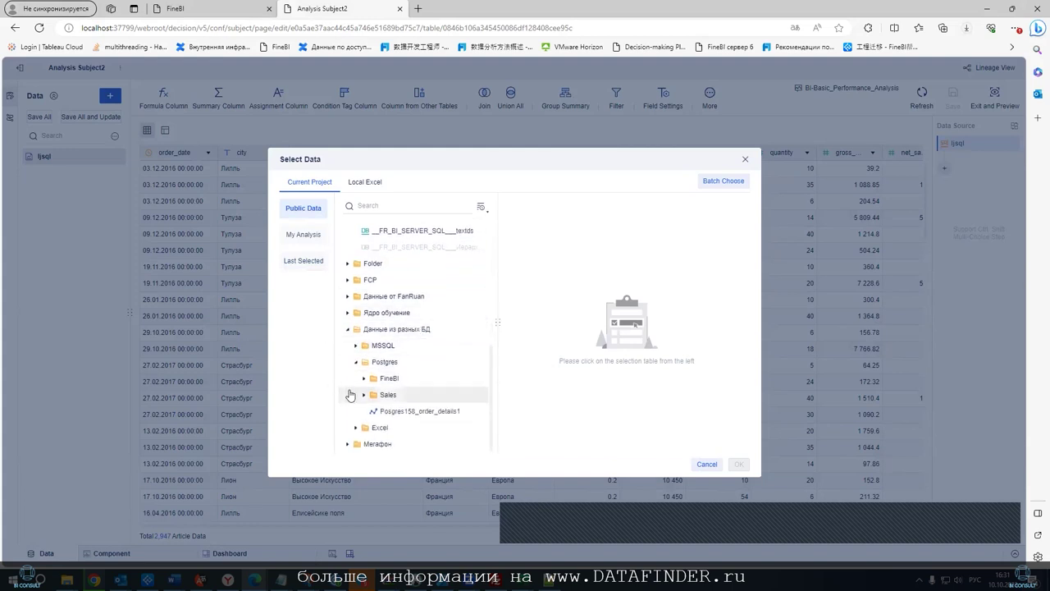
{"action": "left_click", "coordinate": [363, 395]}
{"action": "scroll", "coordinate": [377, 344], "scroll_direction": "down", "scroll_amount": 3}
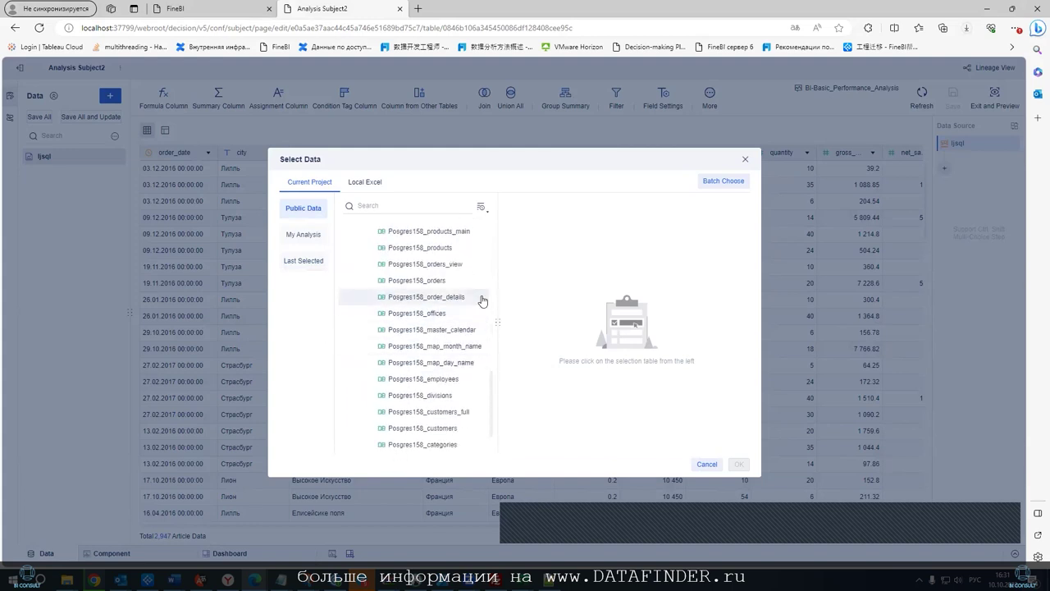
{"action": "left_click", "coordinate": [427, 362]}
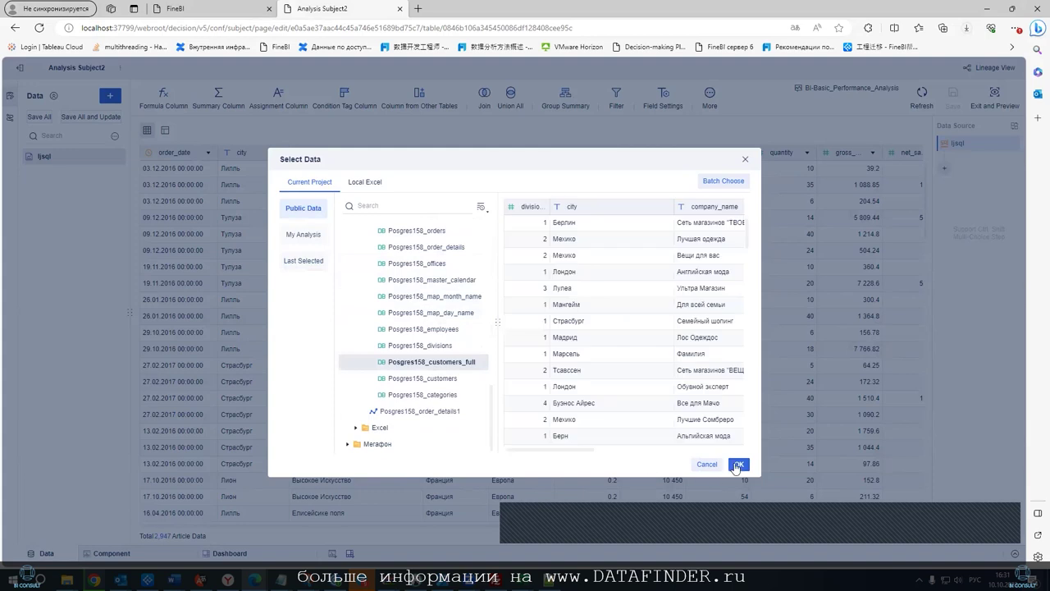
{"action": "left_click", "coordinate": [738, 464]}
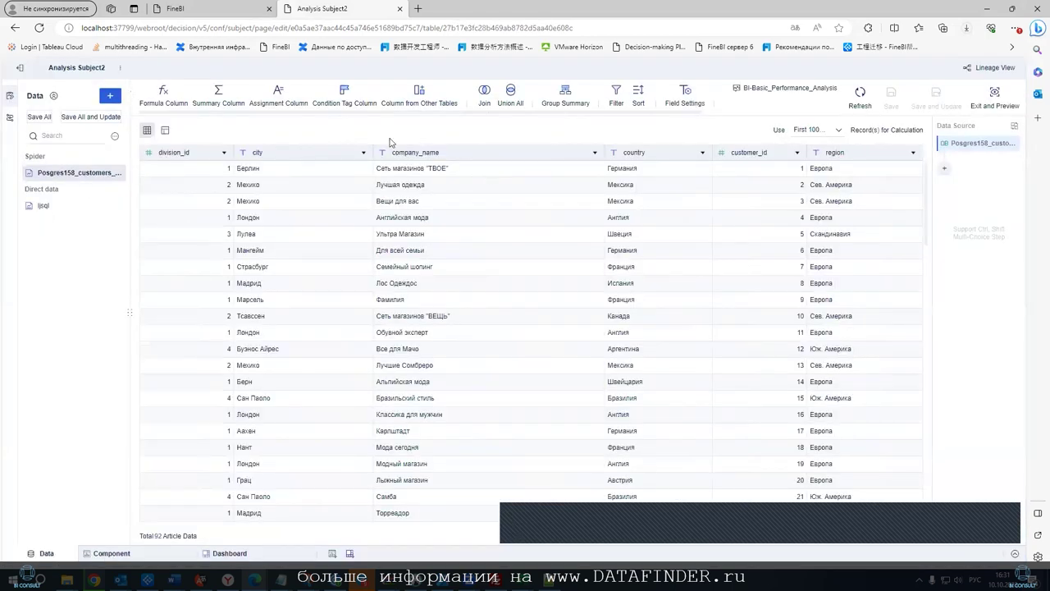
Open the Text Drop-Down settings, browse to Posgres158_customers_full fields and clear the current filter field
{"action": "left_click", "coordinate": [228, 553]}
{"action": "left_click", "coordinate": [417, 123]}
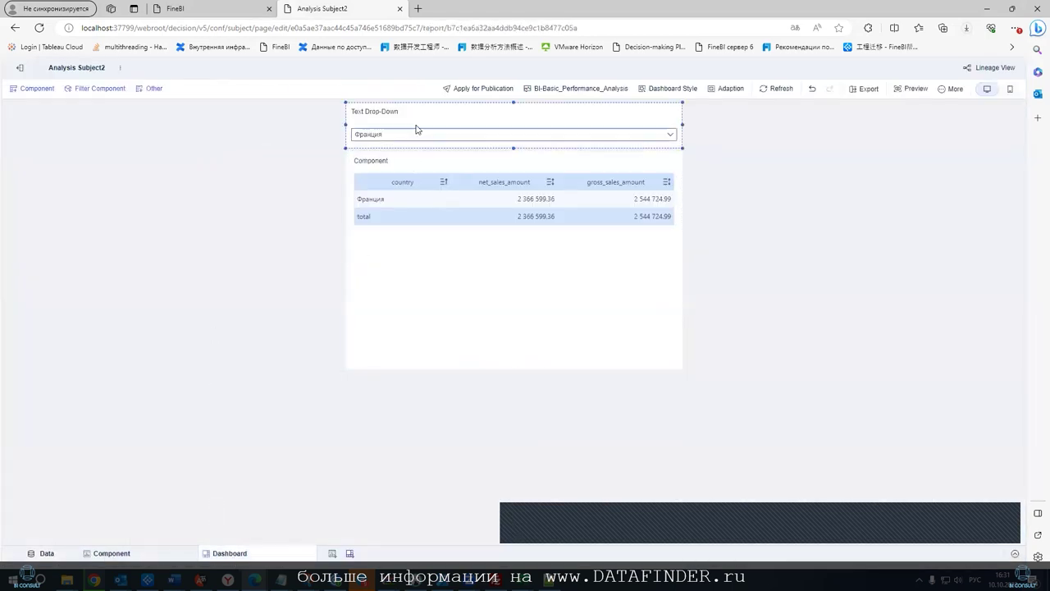
{"action": "left_click", "coordinate": [689, 109]}
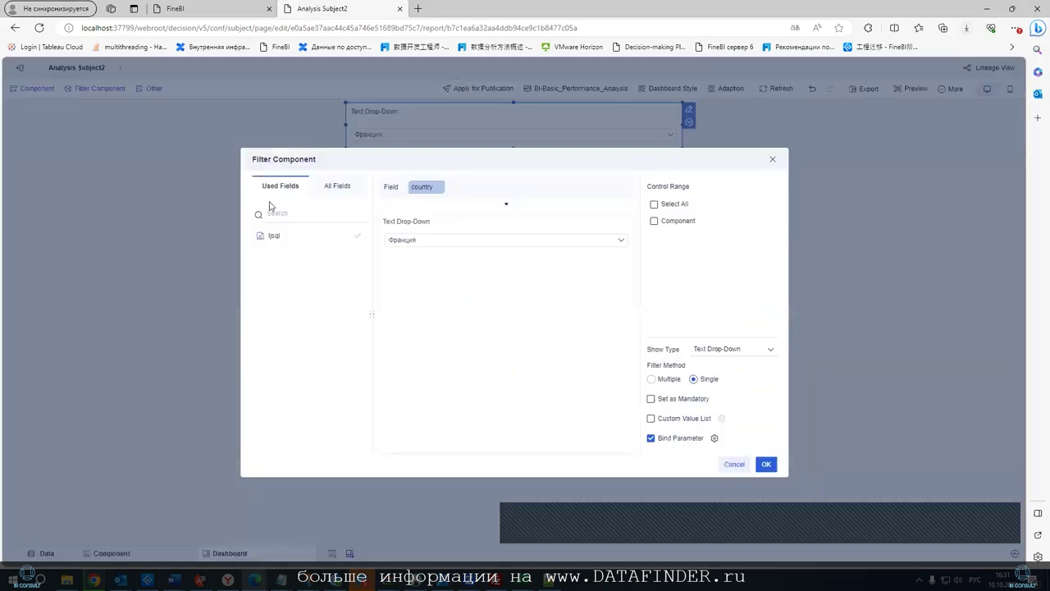
{"action": "left_click", "coordinate": [345, 191]}
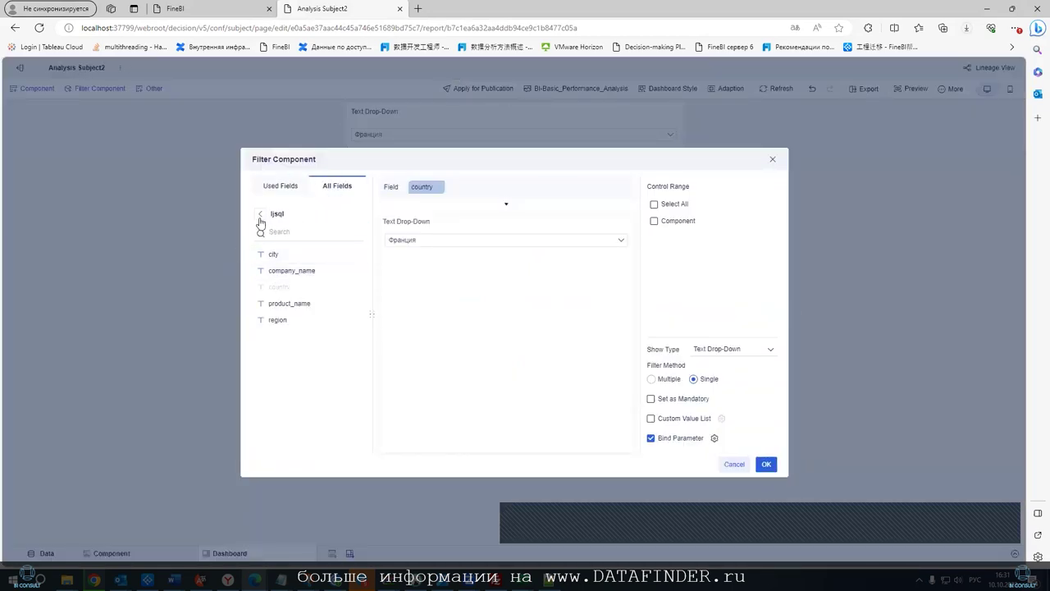
{"action": "left_click", "coordinate": [261, 213]}
{"action": "left_click", "coordinate": [270, 265]}
{"action": "mouse_move", "coordinate": [273, 271]}
{"action": "left_mouse_down"}
{"action": "mouse_move", "coordinate": [447, 193]}
{"action": "mouse_move", "coordinate": [279, 289]}
{"action": "mouse_move", "coordinate": [447, 188]}
{"action": "left_mouse_up"}
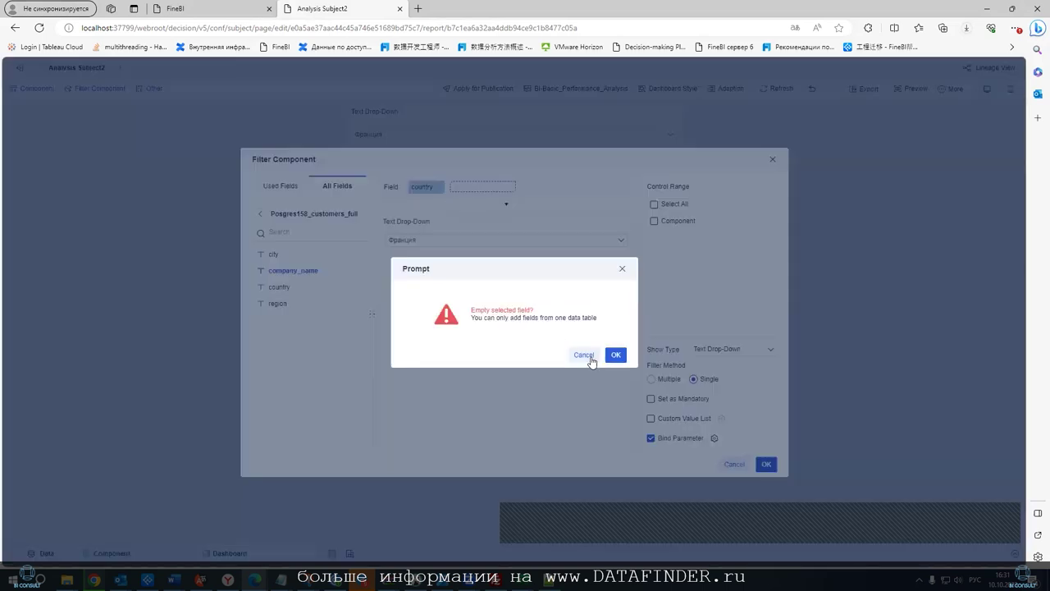
{"action": "left_click", "coordinate": [614, 354]}
Try company_name from Posgres158_customers_full as the filter field and preview its values
{"action": "left_click", "coordinate": [440, 187]}
{"action": "left_click", "coordinate": [462, 281]}
{"action": "left_click_drag", "start_coordinate": [283, 271], "coordinate": [437, 187]}
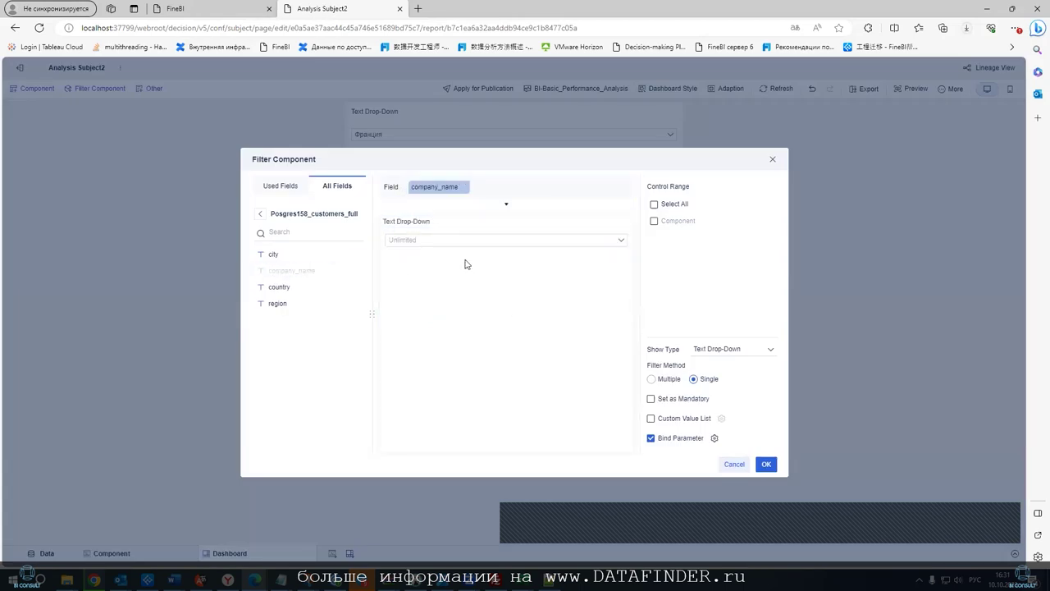
{"action": "left_click", "coordinate": [492, 240]}
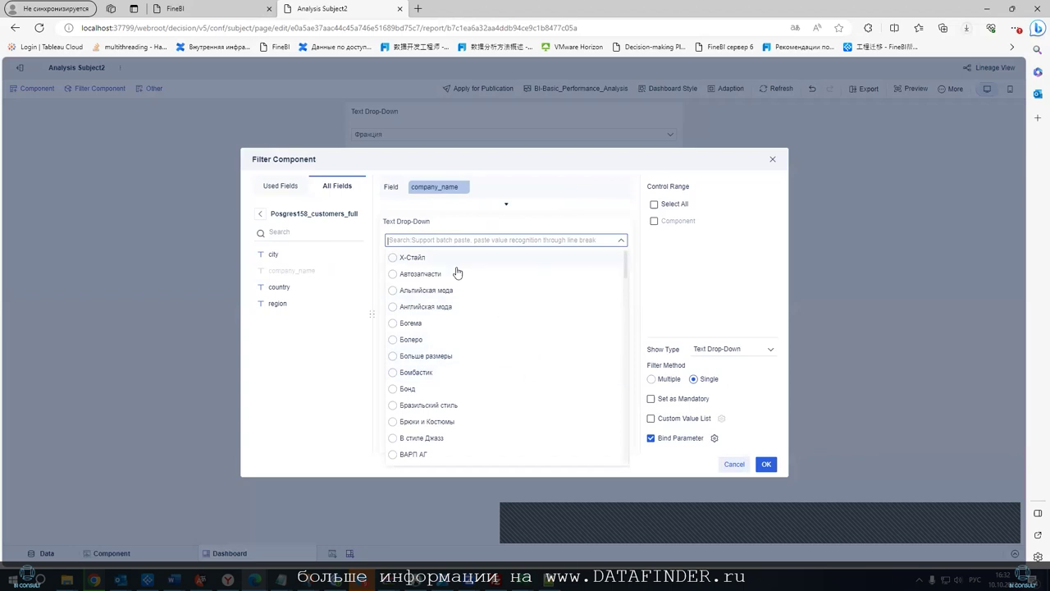
{"action": "left_click", "coordinate": [463, 190]}
Replace company_name with the Posgres158_customers_full country field, preview the countries and confirm
{"action": "left_click", "coordinate": [464, 190]}
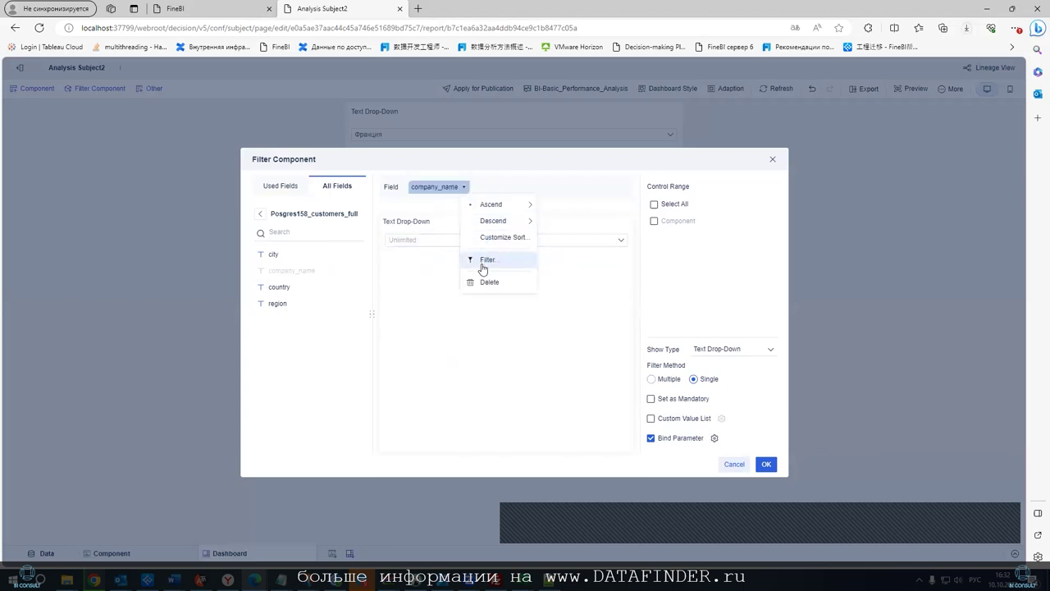
{"action": "left_click", "coordinate": [482, 281]}
{"action": "mouse_move", "coordinate": [280, 287]}
{"action": "left_mouse_down"}
{"action": "mouse_move", "coordinate": [433, 207]}
{"action": "mouse_move", "coordinate": [427, 187]}
{"action": "left_mouse_up"}
{"action": "left_click", "coordinate": [413, 243]}
{"action": "scroll", "coordinate": [438, 270], "scroll_direction": "down", "scroll_amount": 5}
{"action": "left_click", "coordinate": [766, 464]}
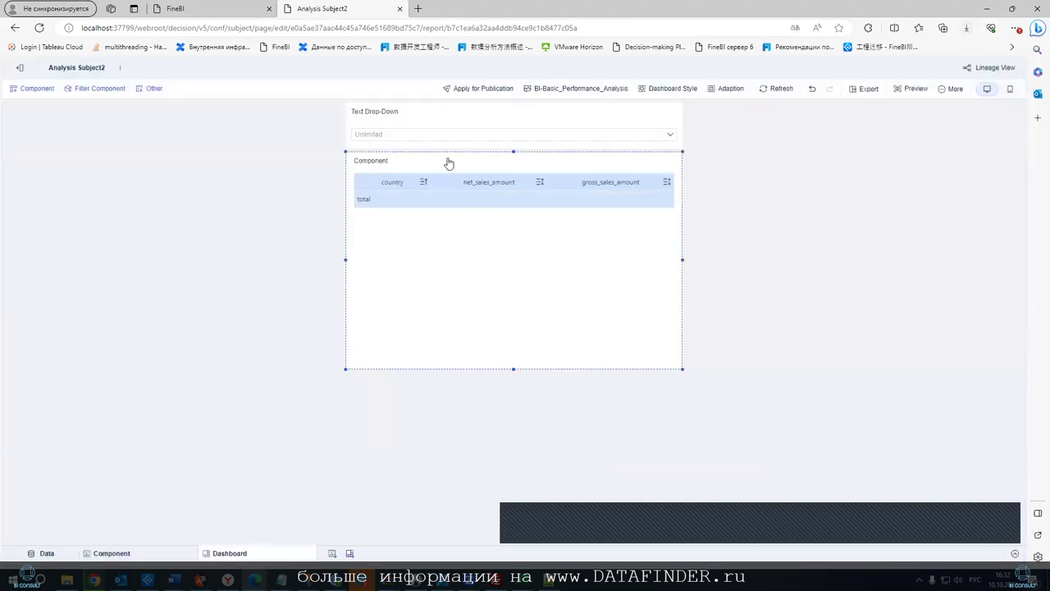
Filter the sales table in turn to Германия, Ирландия, Дания, Италия and Канада
{"action": "left_click", "coordinate": [445, 134]}
{"action": "left_click", "coordinate": [367, 250]}
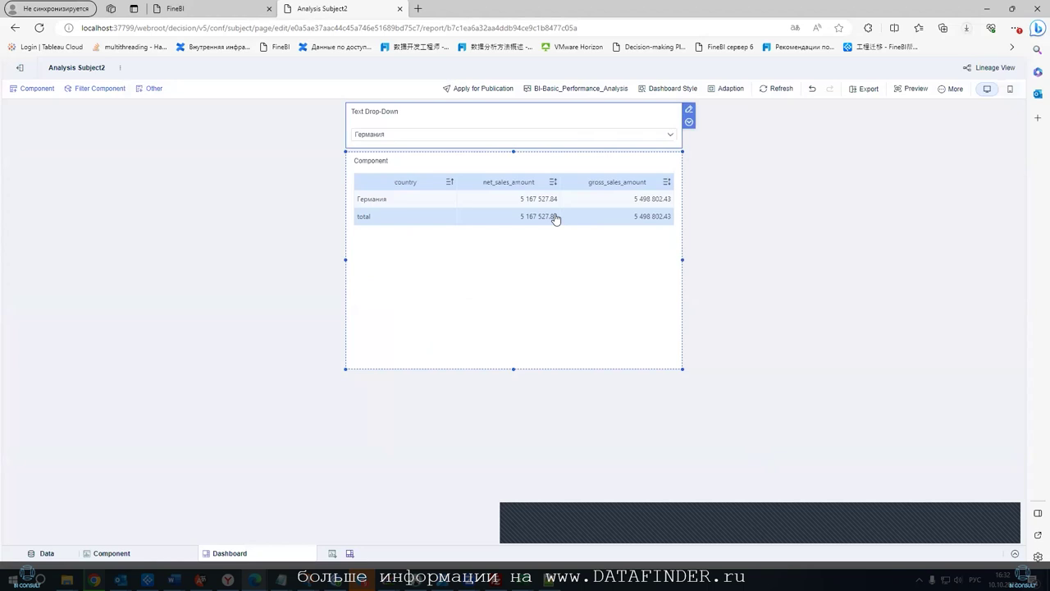
{"action": "left_click", "coordinate": [496, 133]}
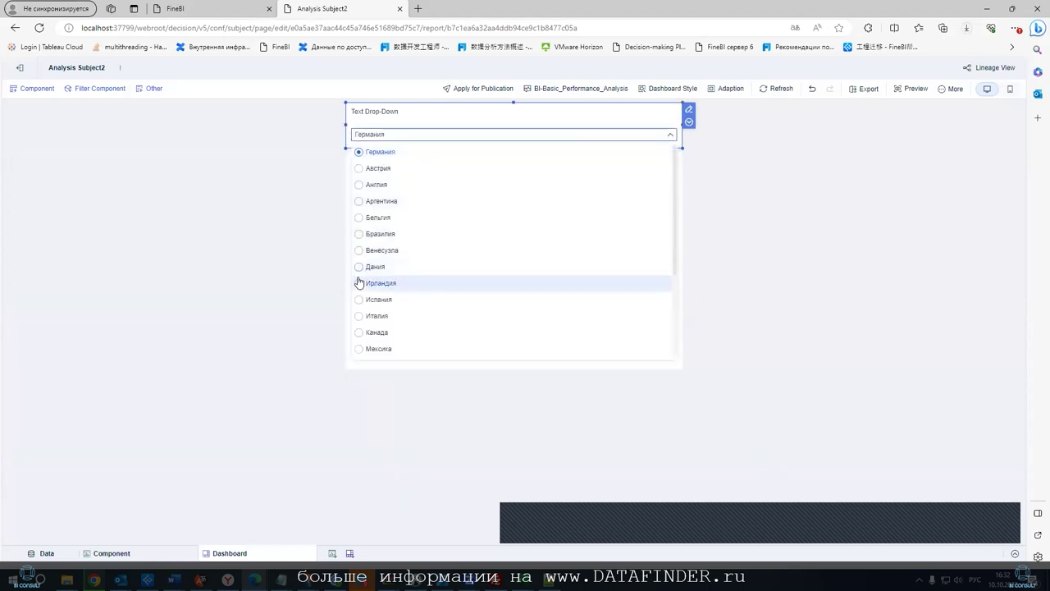
{"action": "left_click", "coordinate": [359, 283]}
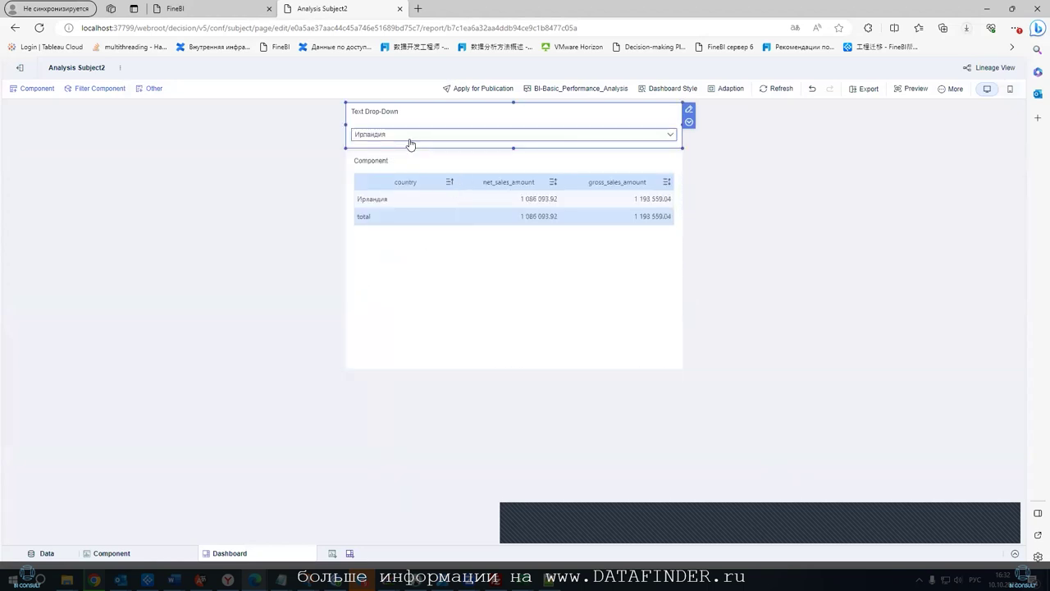
{"action": "left_click", "coordinate": [464, 135]}
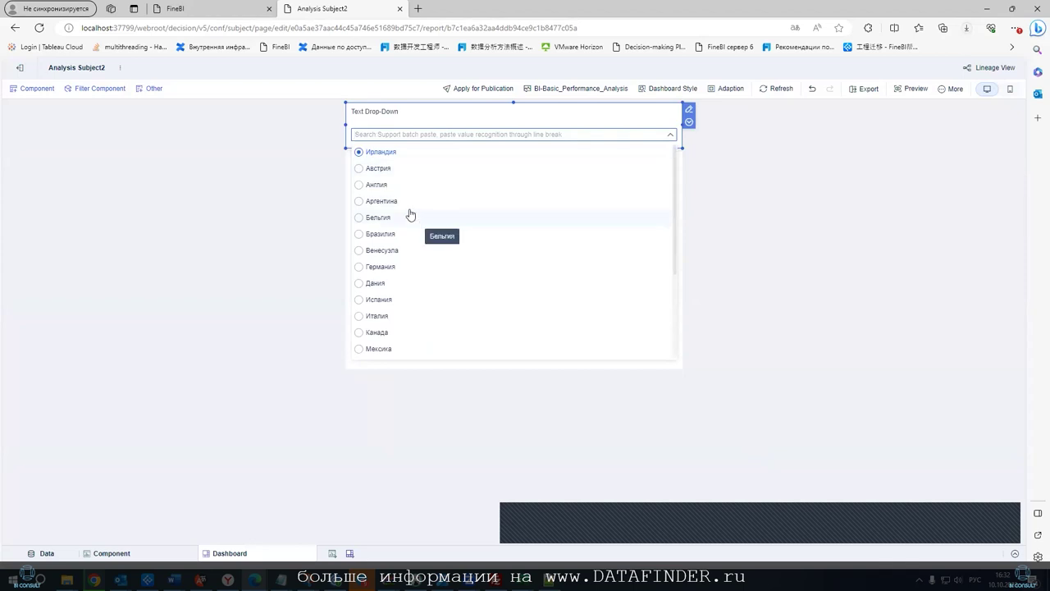
{"action": "scroll", "coordinate": [426, 205], "scroll_direction": "down", "scroll_amount": 3}
{"action": "scroll", "coordinate": [434, 205], "scroll_direction": "up", "scroll_amount": 3}
{"action": "left_click", "coordinate": [359, 283]}
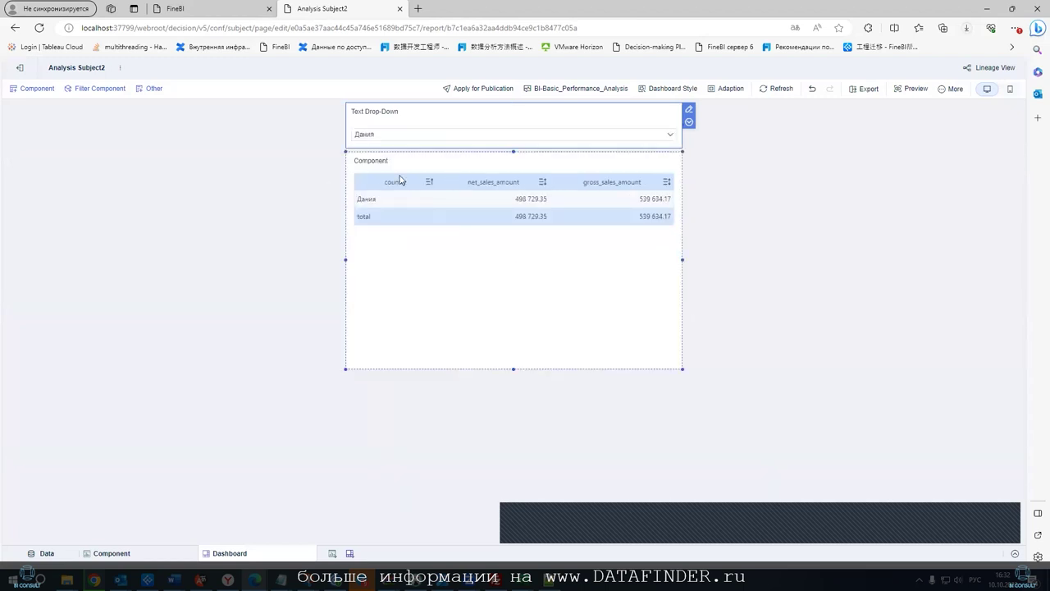
{"action": "left_click", "coordinate": [410, 135]}
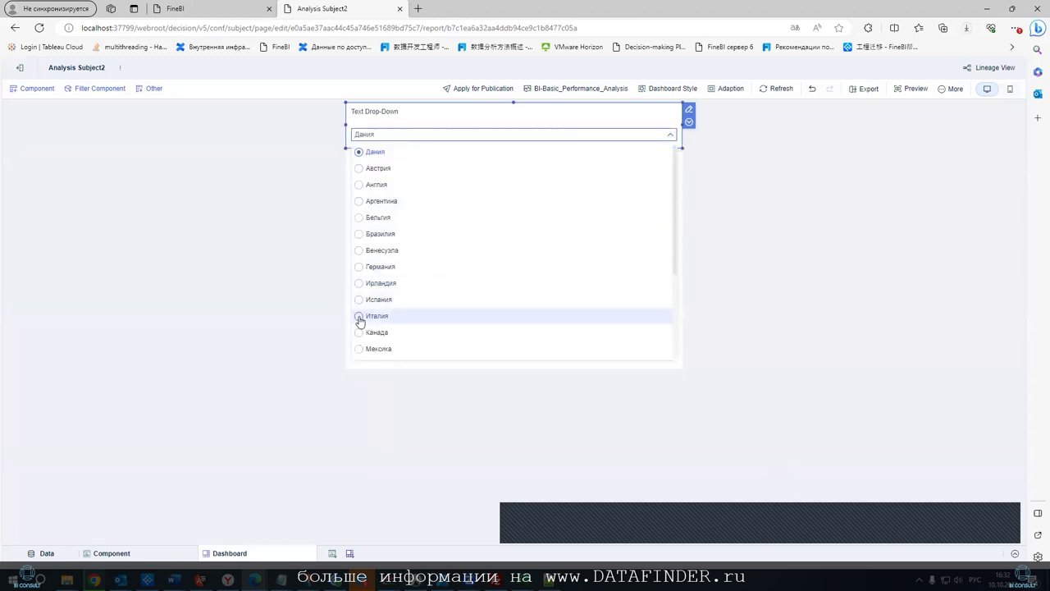
{"action": "left_click", "coordinate": [361, 315]}
{"action": "left_click", "coordinate": [424, 135]}
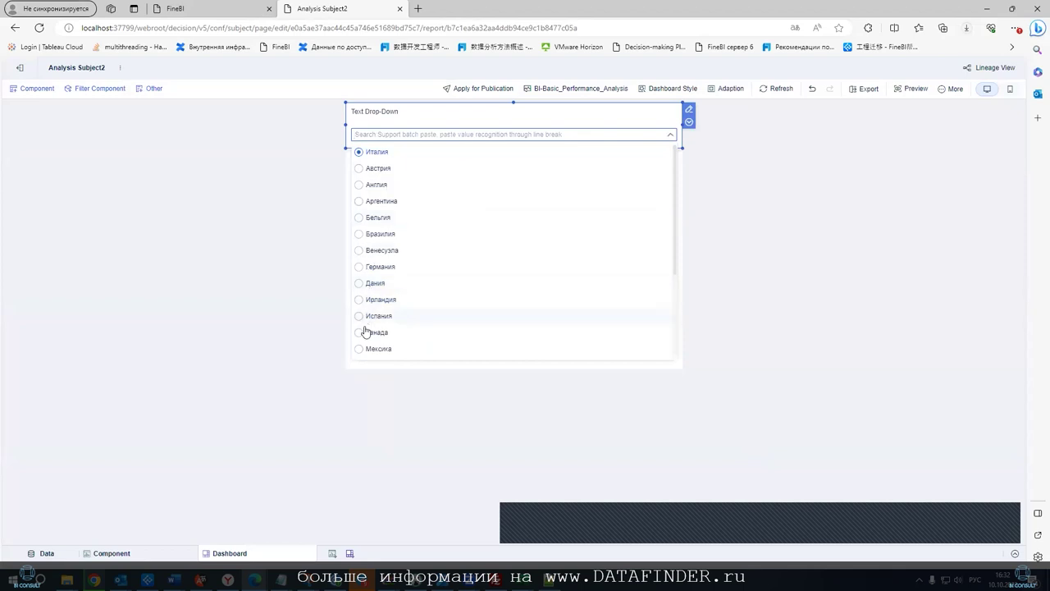
{"action": "left_click", "coordinate": [362, 333]}
Switch through Швейцария and Франция, ending on Швейцария with net sales 335 212.2
{"action": "left_click", "coordinate": [393, 134]}
{"action": "scroll", "coordinate": [394, 273], "scroll_direction": "down", "scroll_amount": 3}
{"action": "left_click", "coordinate": [358, 349]}
{"action": "left_click", "coordinate": [401, 135]}
{"action": "scroll", "coordinate": [403, 283], "scroll_direction": "down", "scroll_amount": 5}
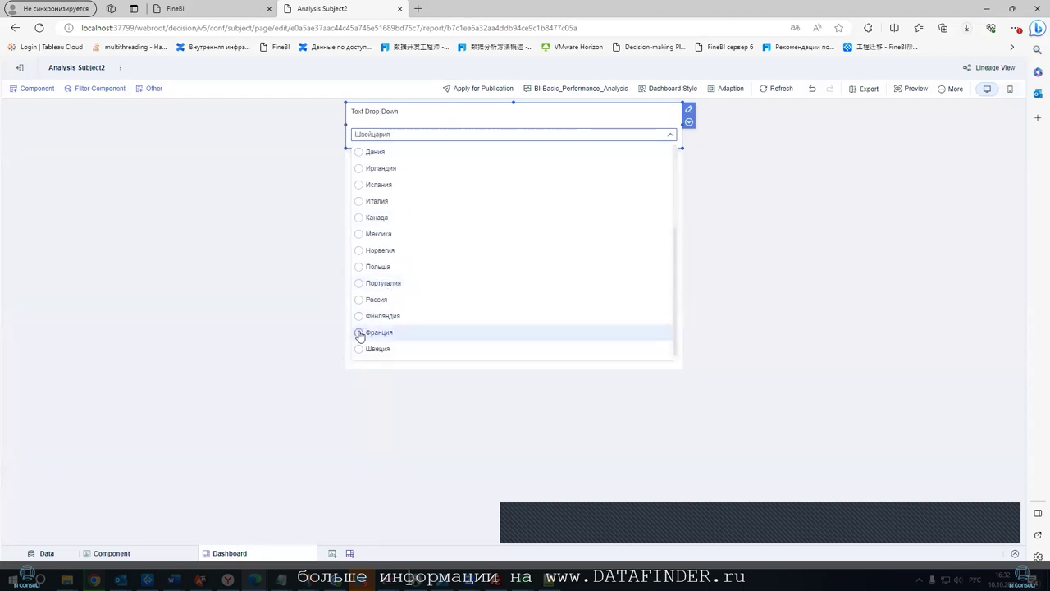
{"action": "left_click", "coordinate": [360, 332]}
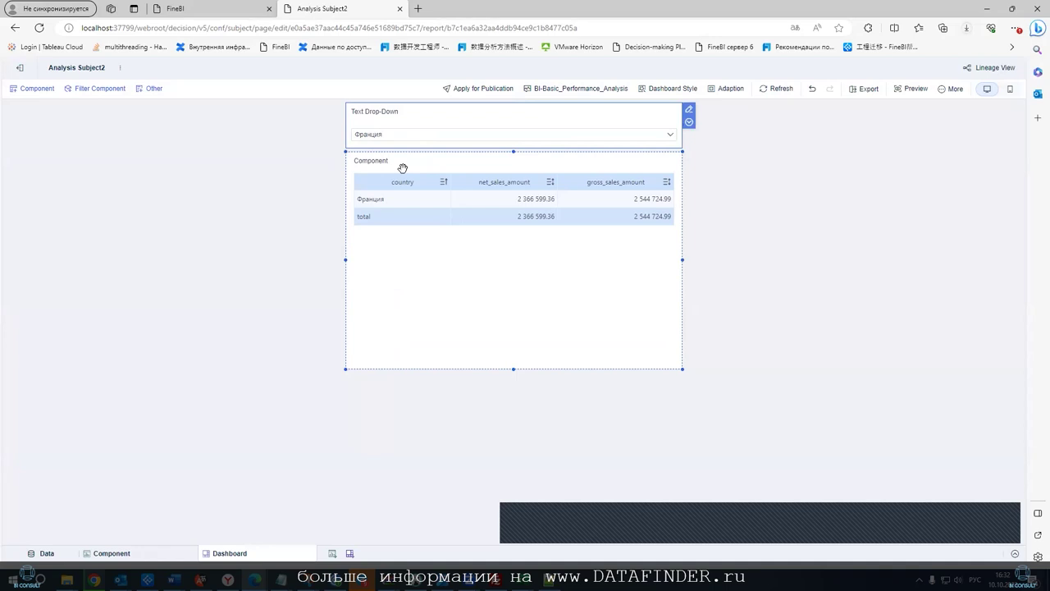
{"action": "left_click", "coordinate": [410, 136]}
{"action": "scroll", "coordinate": [420, 248], "scroll_direction": "down", "scroll_amount": 5}
{"action": "left_click", "coordinate": [359, 332]}
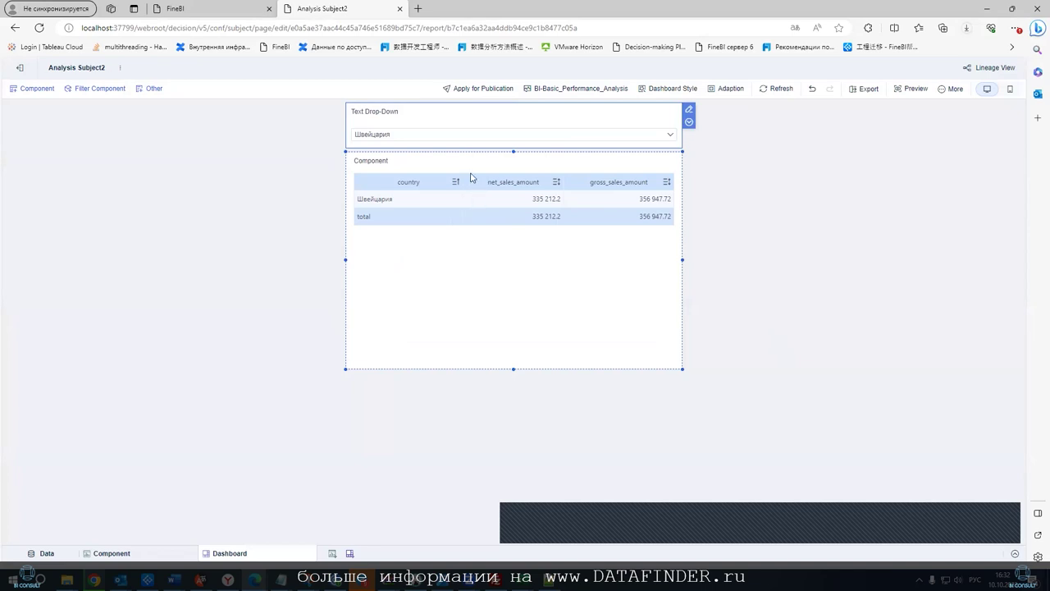
{"action": "left_click", "coordinate": [482, 145]}
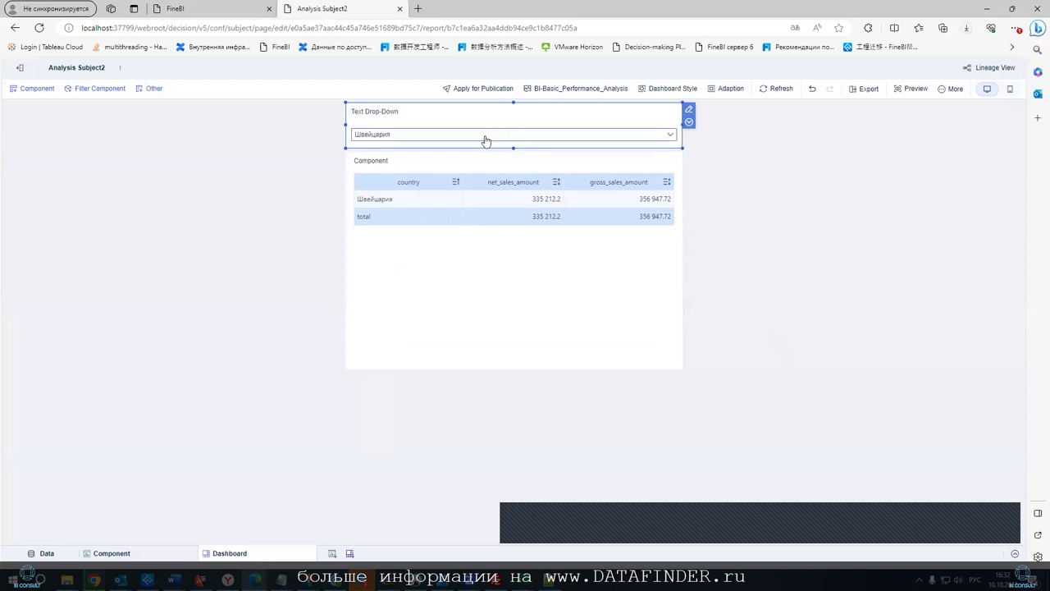
{"action": "left_click", "coordinate": [485, 135]}
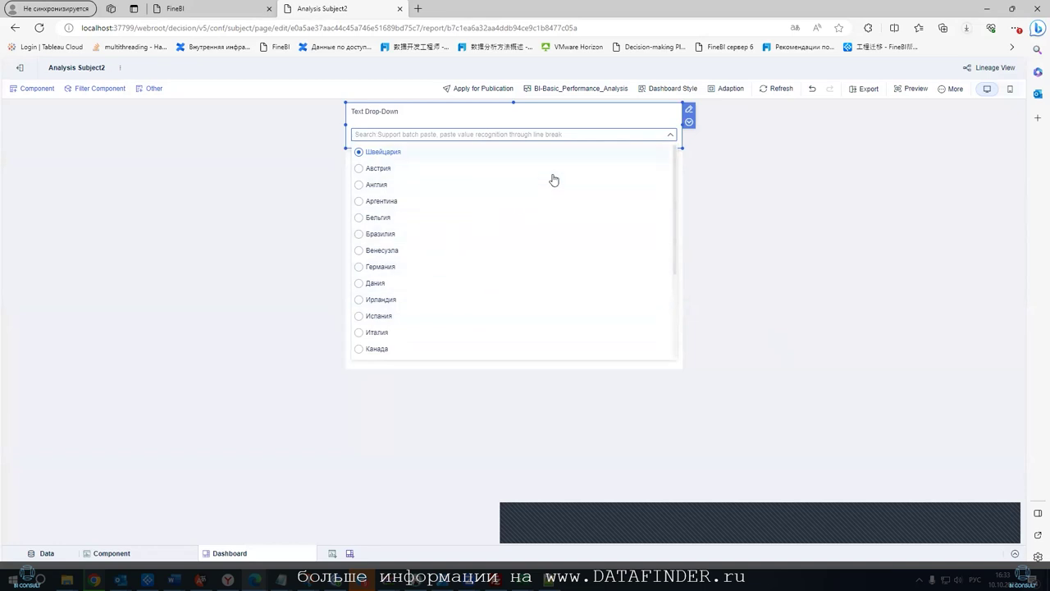
{"action": "left_click", "coordinate": [541, 125]}
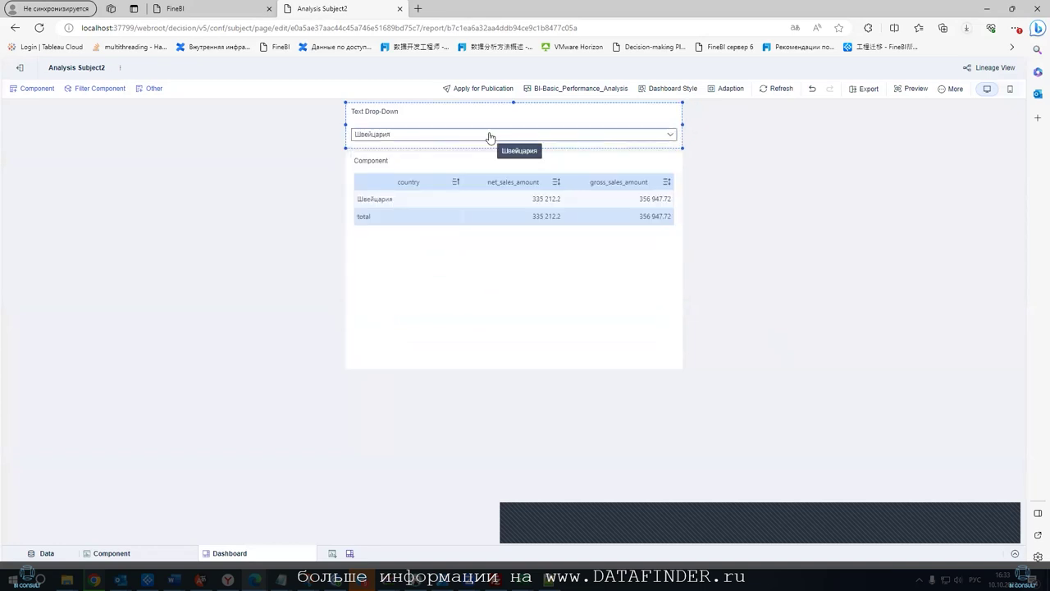
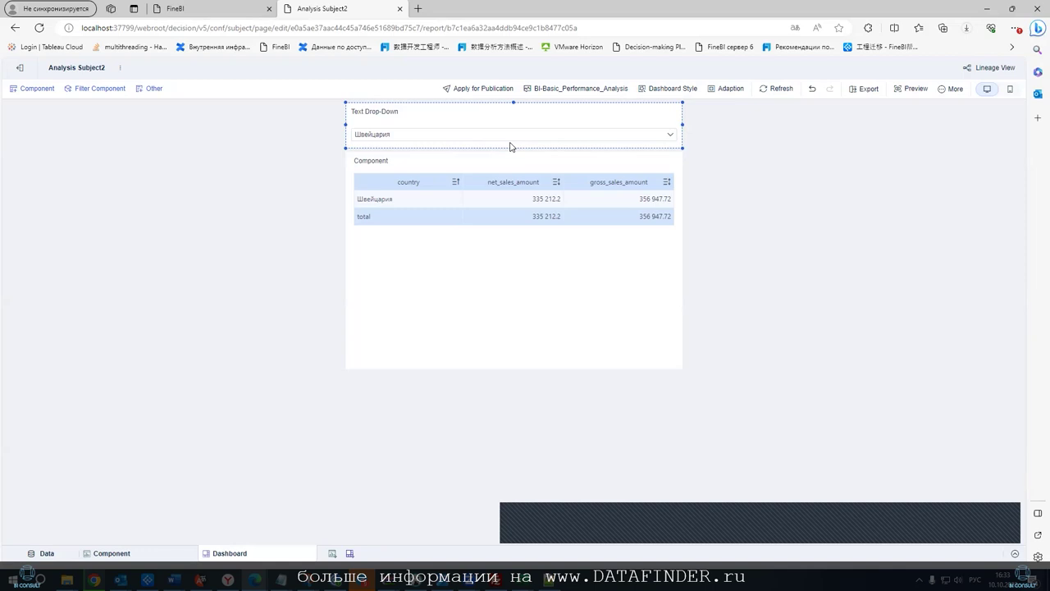
Check the ljsql preview, Add Dataset list and Analysis Subject2 tab, then move to My Analysis
{"action": "left_click", "coordinate": [244, 12]}
{"action": "left_click", "coordinate": [209, 113]}
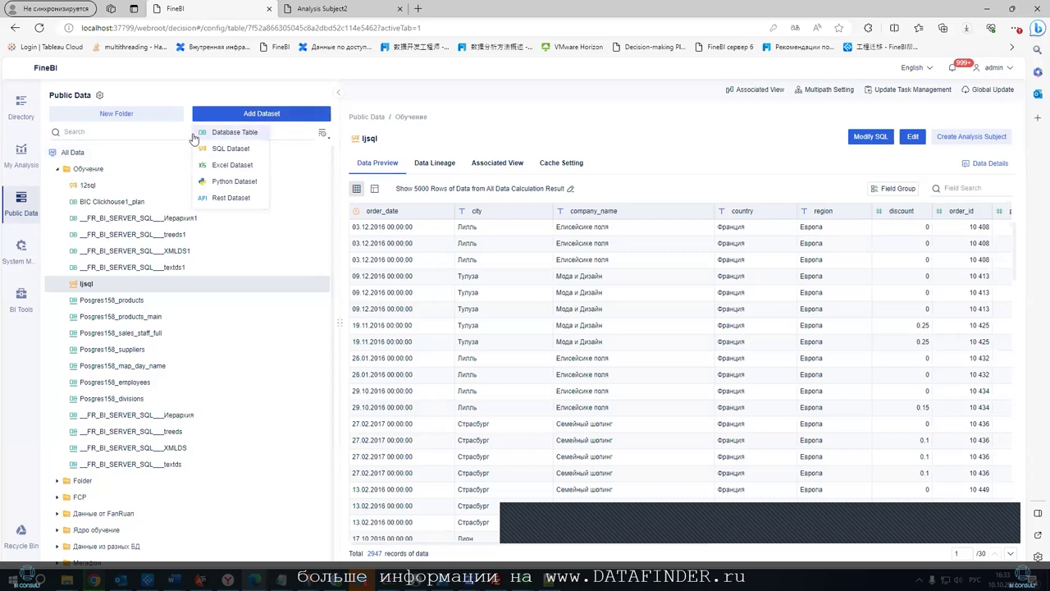
{"action": "left_click", "coordinate": [332, 14]}
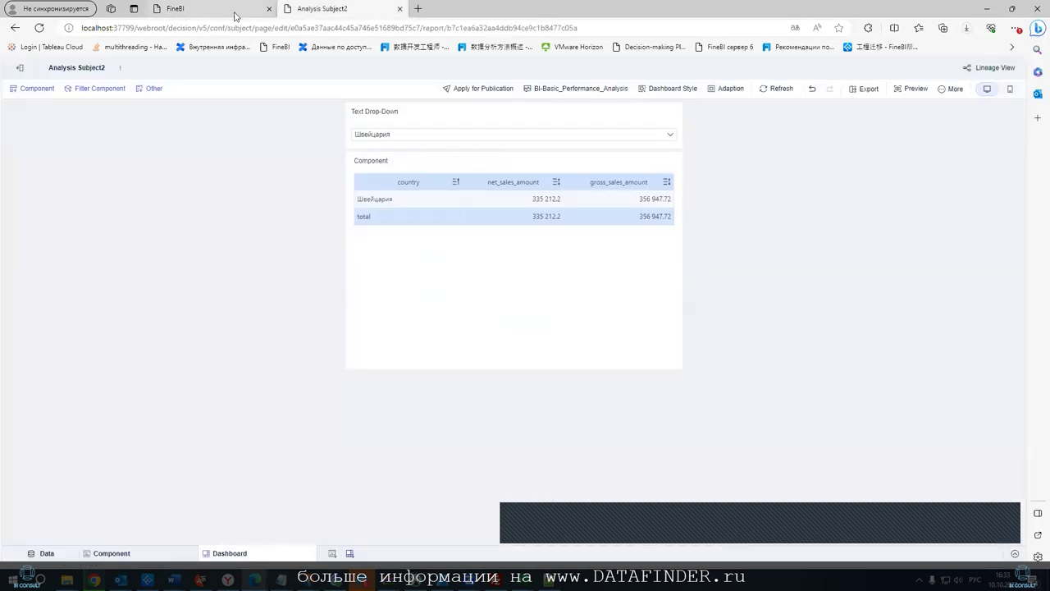
{"action": "left_click", "coordinate": [209, 9]}
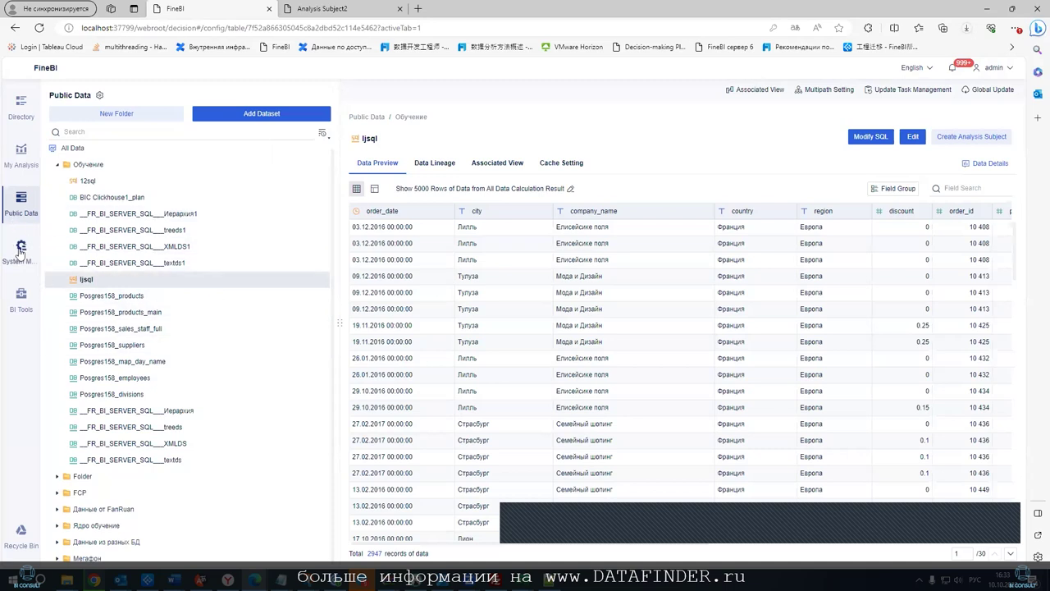
{"action": "left_click", "coordinate": [21, 156]}
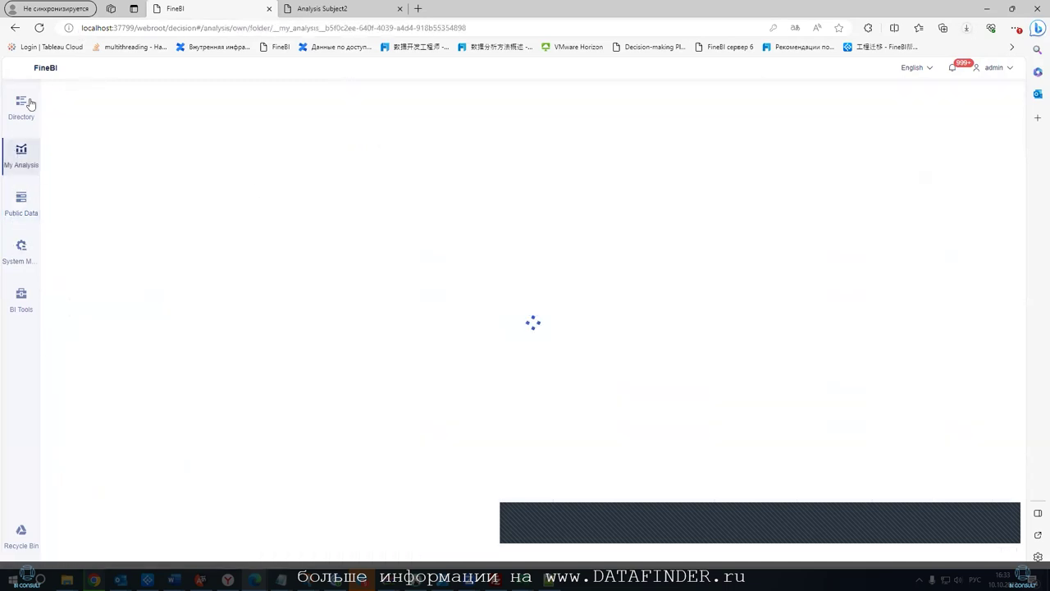
Create a new analysis subject and open the Данные из разных БД > Postgres > Sales tables with batch selection
{"action": "left_click", "coordinate": [156, 114]}
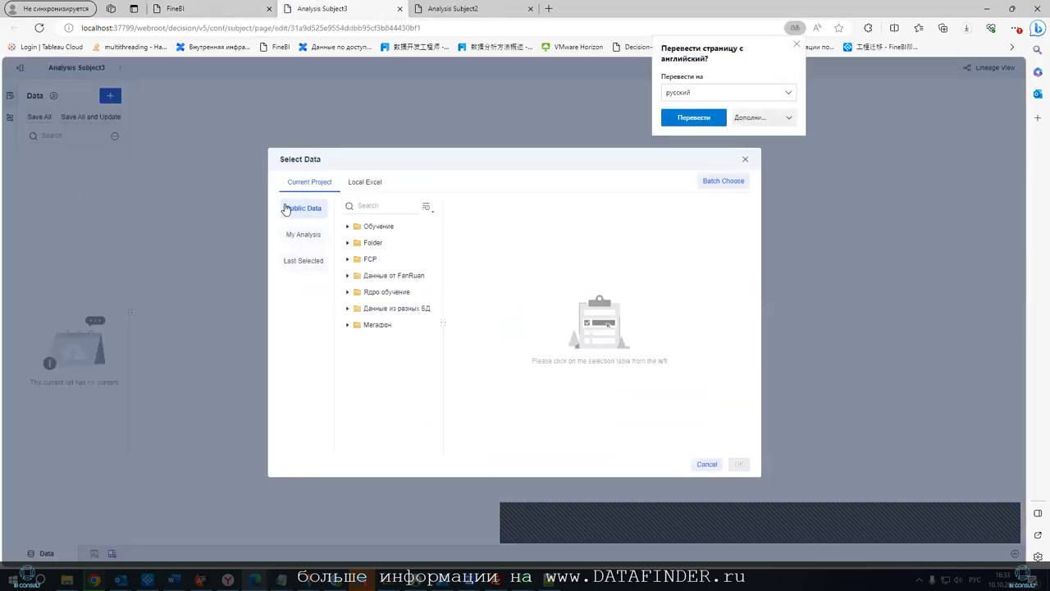
{"action": "left_click", "coordinate": [347, 309]}
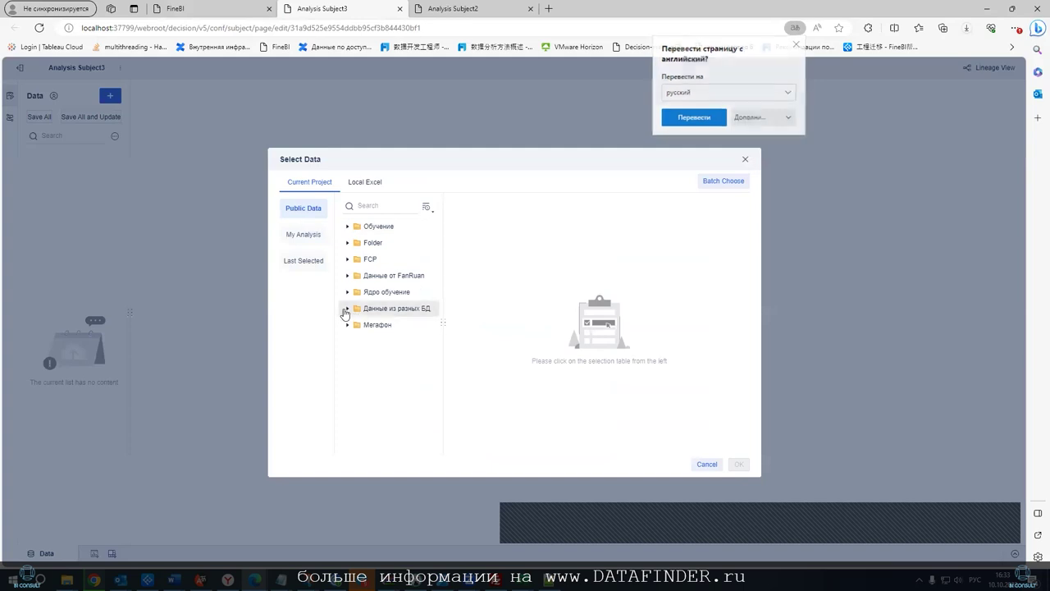
{"action": "left_click", "coordinate": [356, 341]}
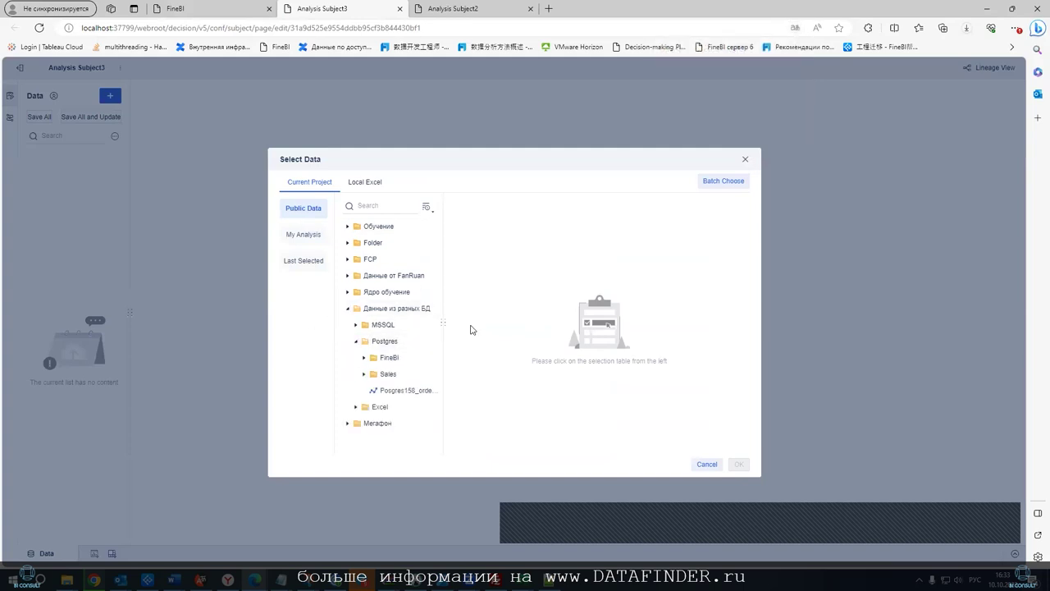
{"action": "left_click", "coordinate": [718, 187]}
{"action": "scroll", "coordinate": [454, 332], "scroll_direction": "down", "scroll_amount": 1}
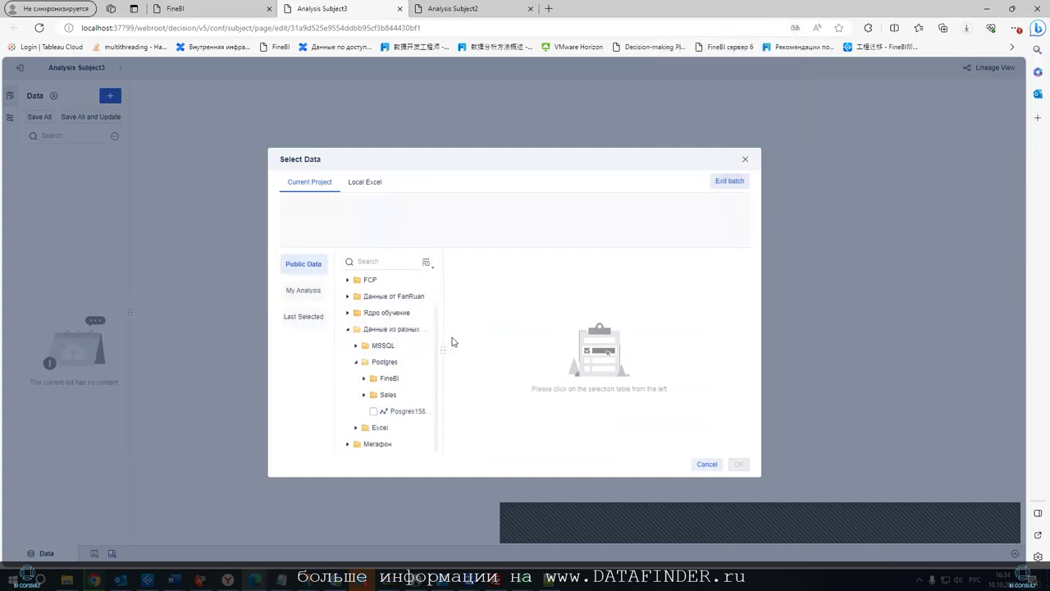
{"action": "left_click", "coordinate": [363, 395]}
{"action": "scroll", "coordinate": [452, 346], "scroll_direction": "down", "scroll_amount": 1}
{"action": "scroll", "coordinate": [447, 353], "scroll_direction": "down", "scroll_amount": 3}
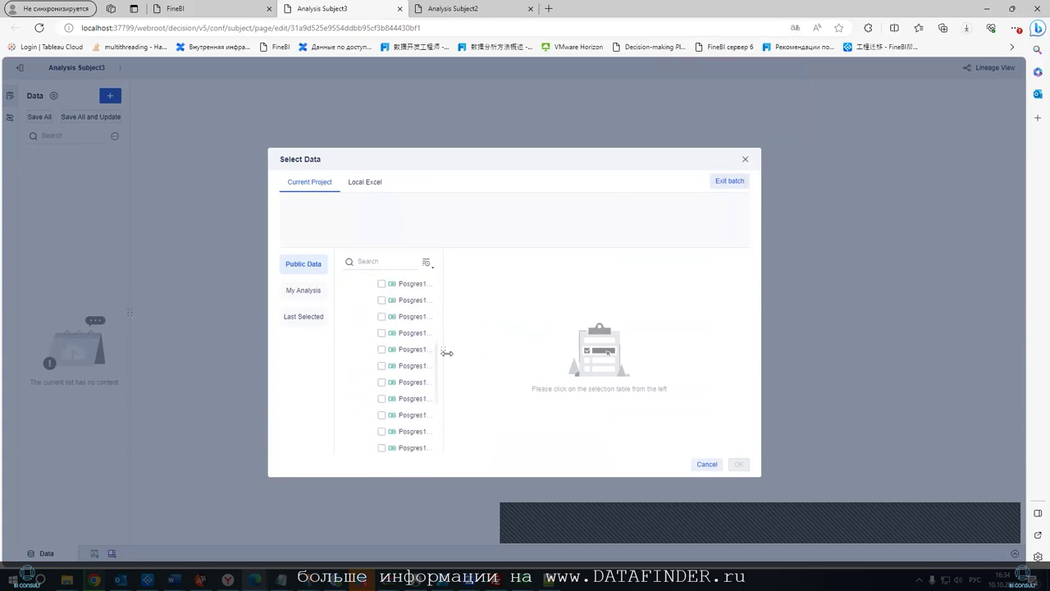
{"action": "left_click_drag", "start_coordinate": [444, 350], "coordinate": [652, 352]}
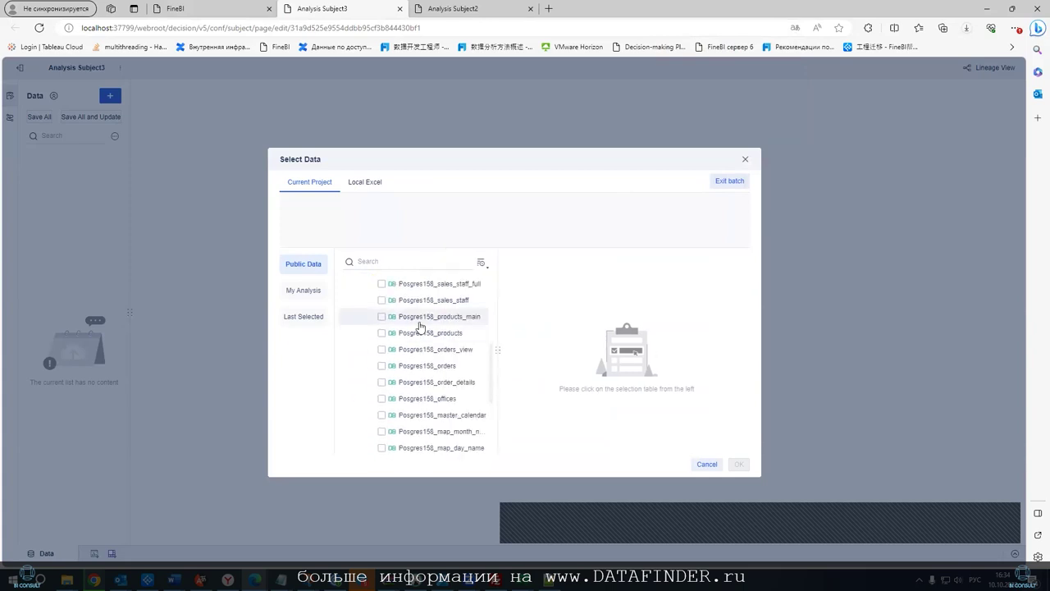
Select the Posgres158 order_details, orders, products, customers_full and offices tables and confirm
{"action": "scroll", "coordinate": [356, 332], "scroll_direction": "up", "scroll_amount": 1}
{"action": "scroll", "coordinate": [365, 344], "scroll_direction": "down", "scroll_amount": 1}
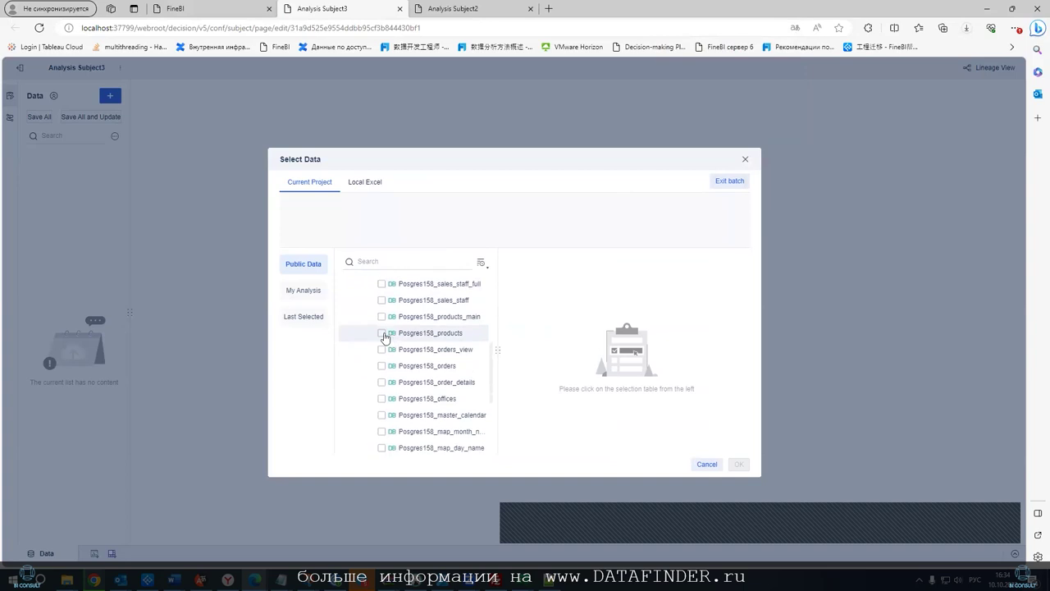
{"action": "left_click", "coordinate": [381, 382]}
{"action": "left_click", "coordinate": [381, 367]}
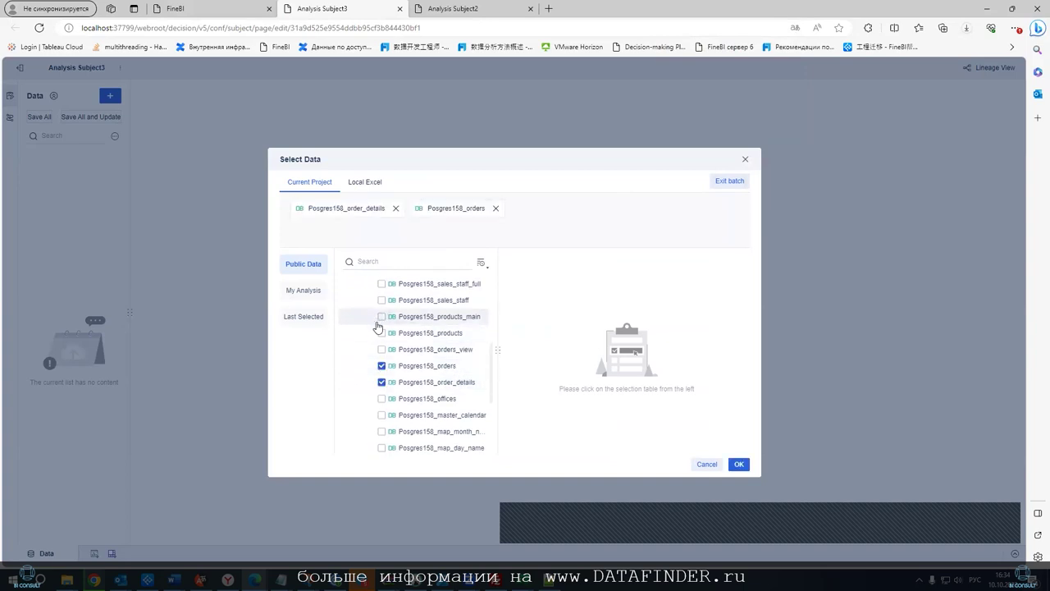
{"action": "left_click", "coordinate": [382, 333]}
{"action": "scroll", "coordinate": [361, 361], "scroll_direction": "down", "scroll_amount": 2}
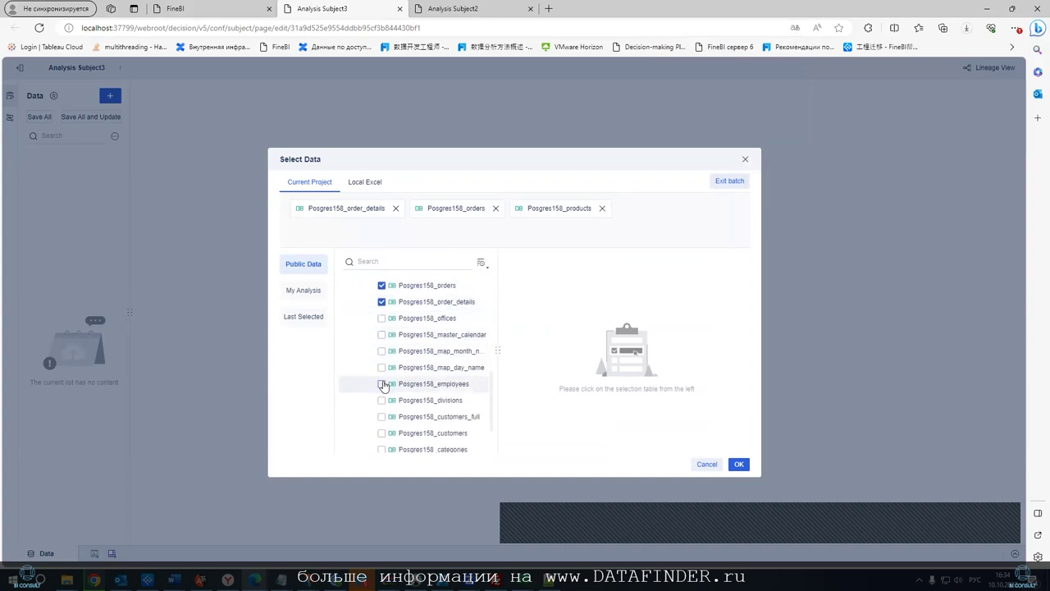
{"action": "scroll", "coordinate": [379, 387], "scroll_direction": "down", "scroll_amount": 1}
{"action": "left_click", "coordinate": [382, 391]}
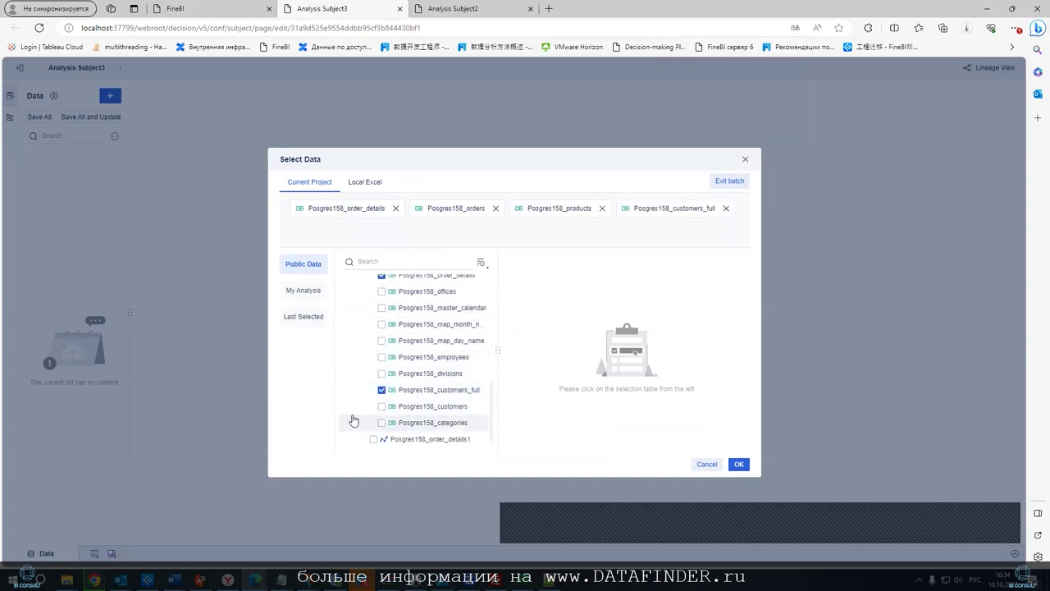
{"action": "scroll", "coordinate": [389, 381], "scroll_direction": "up", "scroll_amount": 1}
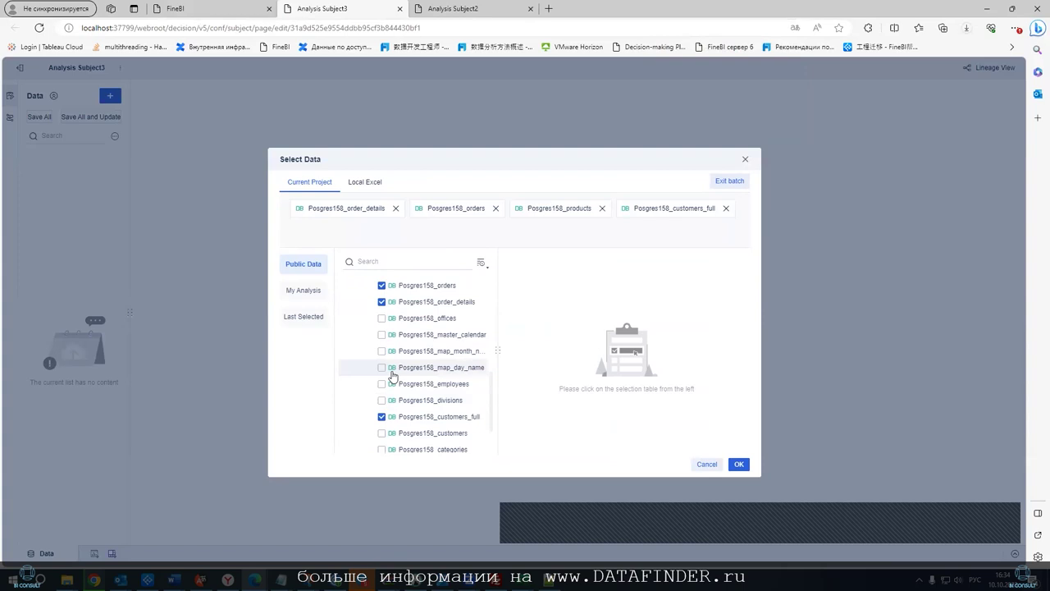
{"action": "left_click", "coordinate": [384, 318]}
{"action": "scroll", "coordinate": [411, 336], "scroll_direction": "up", "scroll_amount": 1}
{"action": "scroll", "coordinate": [418, 349], "scroll_direction": "up", "scroll_amount": 1}
{"action": "scroll", "coordinate": [374, 333], "scroll_direction": "up", "scroll_amount": 1}
{"action": "scroll", "coordinate": [386, 344], "scroll_direction": "up", "scroll_amount": 3}
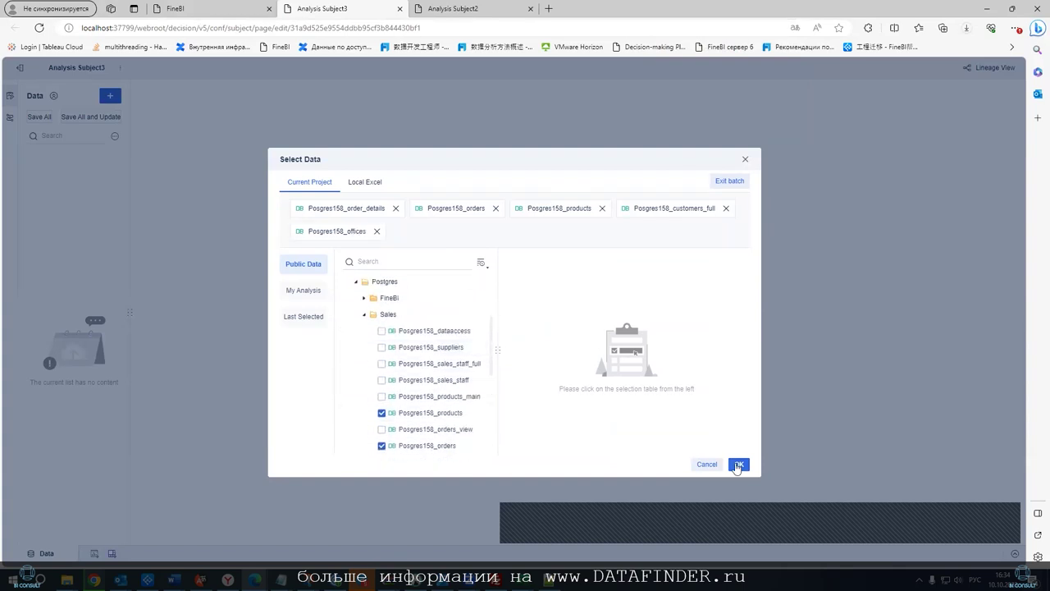
{"action": "left_click", "coordinate": [738, 463]}
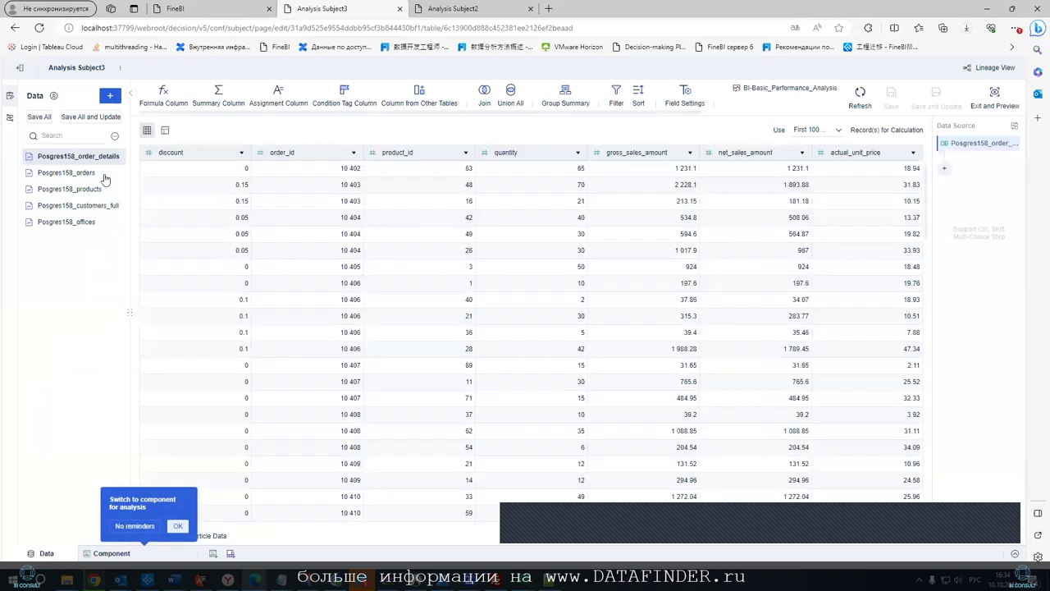
In Model View, join order_details to orders and products, and customers_full to orders
{"action": "left_click", "coordinate": [10, 117]}
{"action": "left_click_drag", "start_coordinate": [113, 152], "coordinate": [215, 146]}
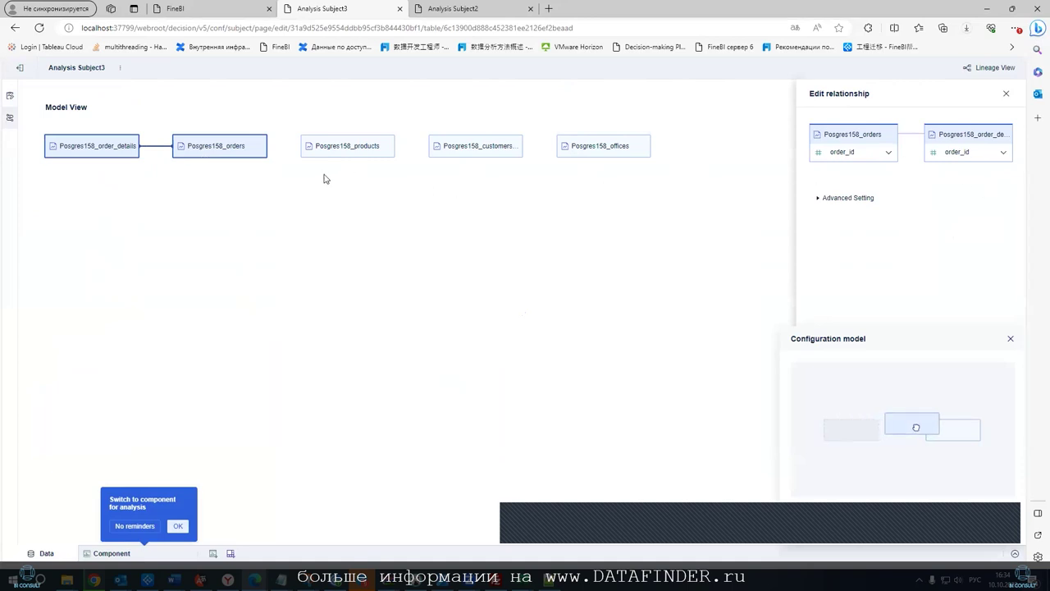
{"action": "left_click_drag", "start_coordinate": [347, 147], "coordinate": [74, 148]}
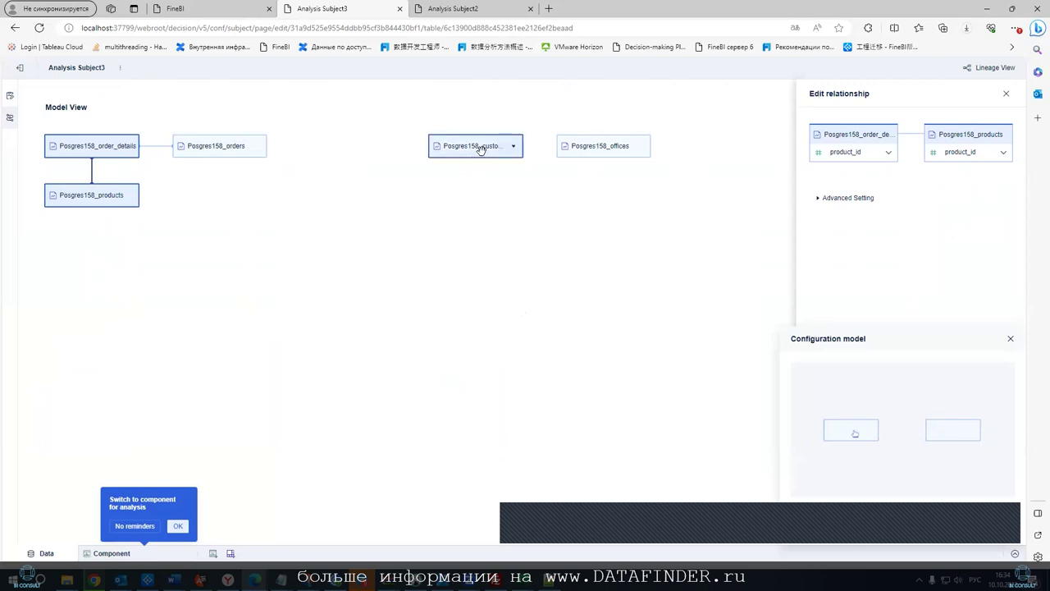
{"action": "left_click_drag", "start_coordinate": [435, 148], "coordinate": [218, 156]}
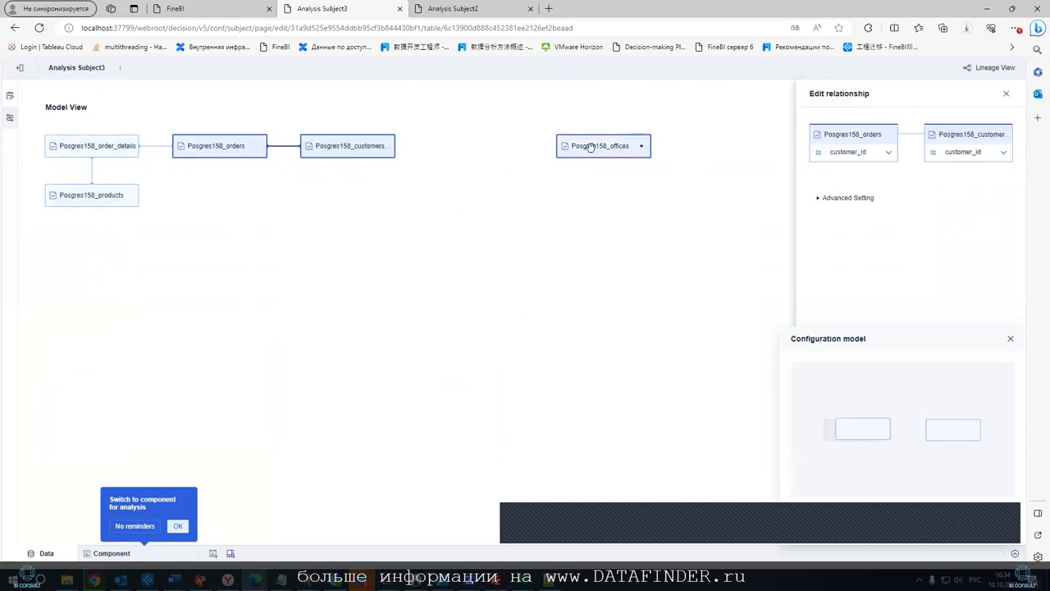
Drag offices onto order_details and inspect the offices and customers_full table details
{"action": "left_click_drag", "start_coordinate": [579, 150], "coordinate": [385, 164]}
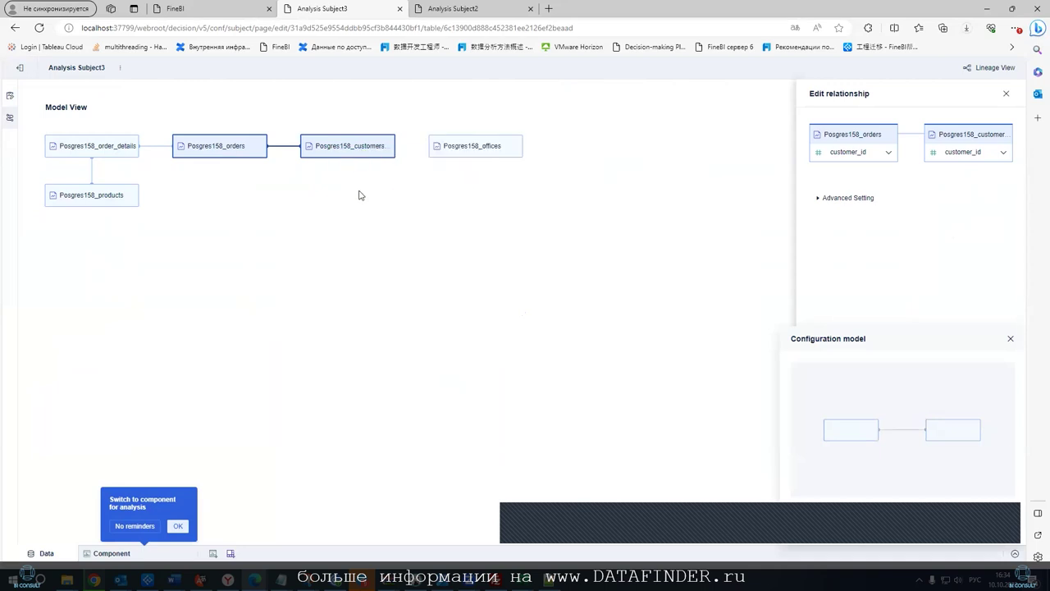
{"action": "left_click", "coordinate": [468, 148]}
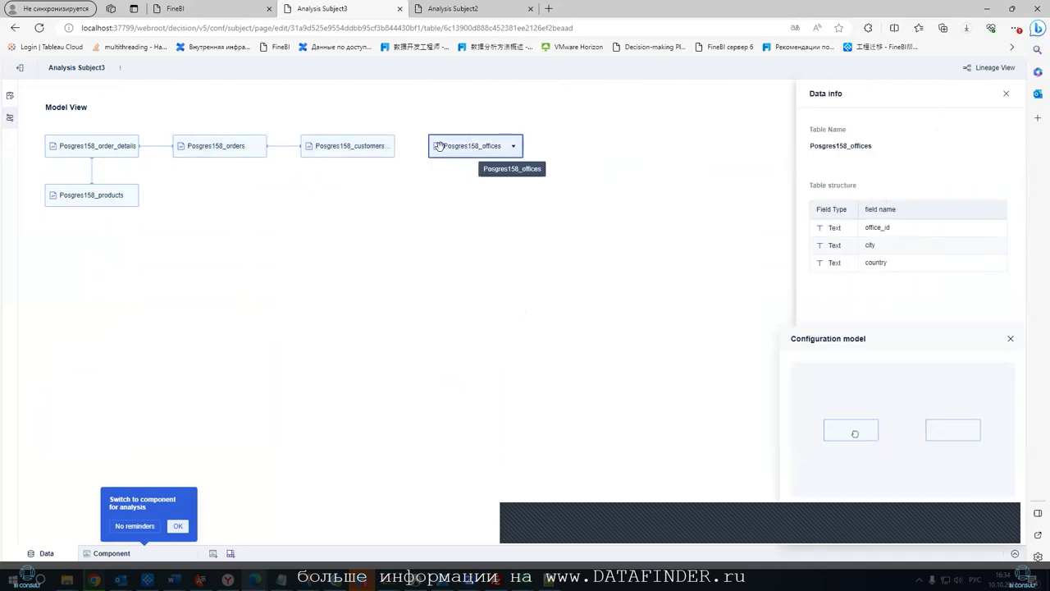
{"action": "left_click", "coordinate": [340, 147]}
Attempt an offices–order_details relationship, browsing both tables' join-key fields without choosing
{"action": "mouse_move", "coordinate": [446, 145]}
{"action": "left_mouse_down"}
{"action": "mouse_move", "coordinate": [115, 125]}
{"action": "mouse_move", "coordinate": [82, 146]}
{"action": "left_mouse_up"}
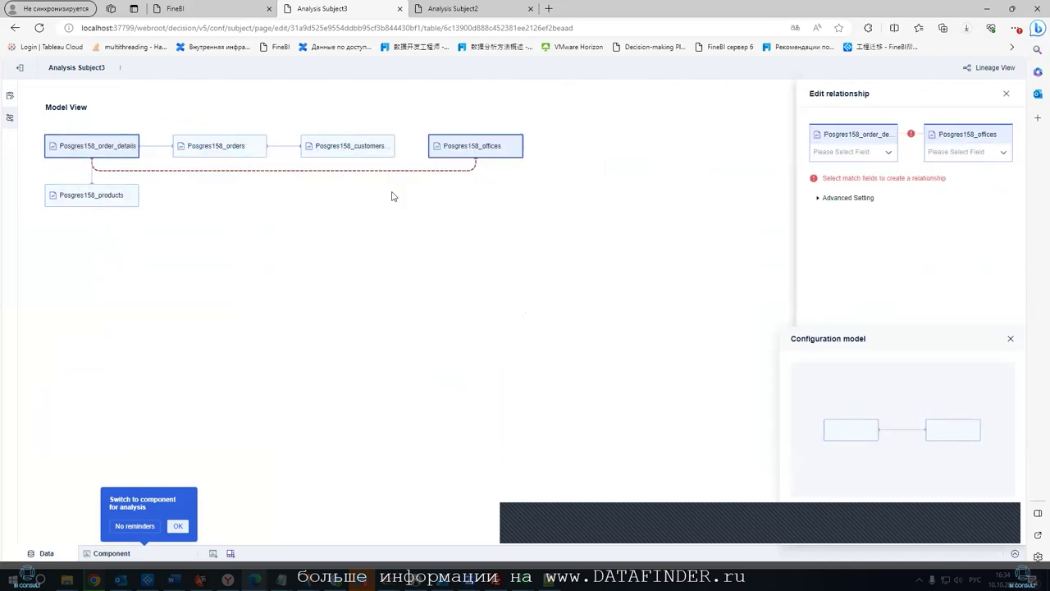
{"action": "left_click", "coordinate": [888, 155]}
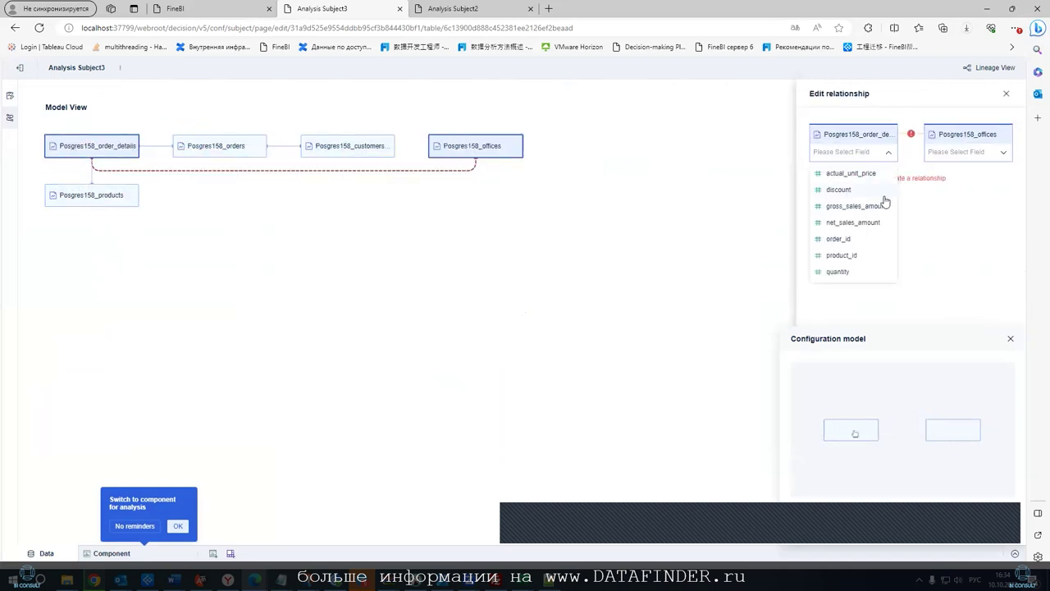
{"action": "left_click", "coordinate": [975, 159]}
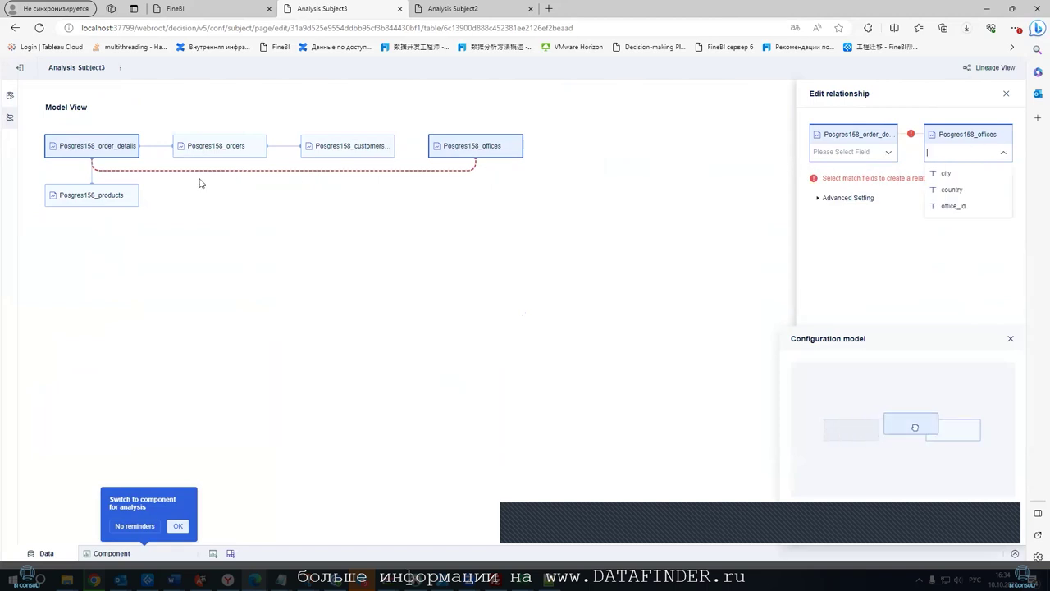
{"action": "left_click", "coordinate": [238, 250]}
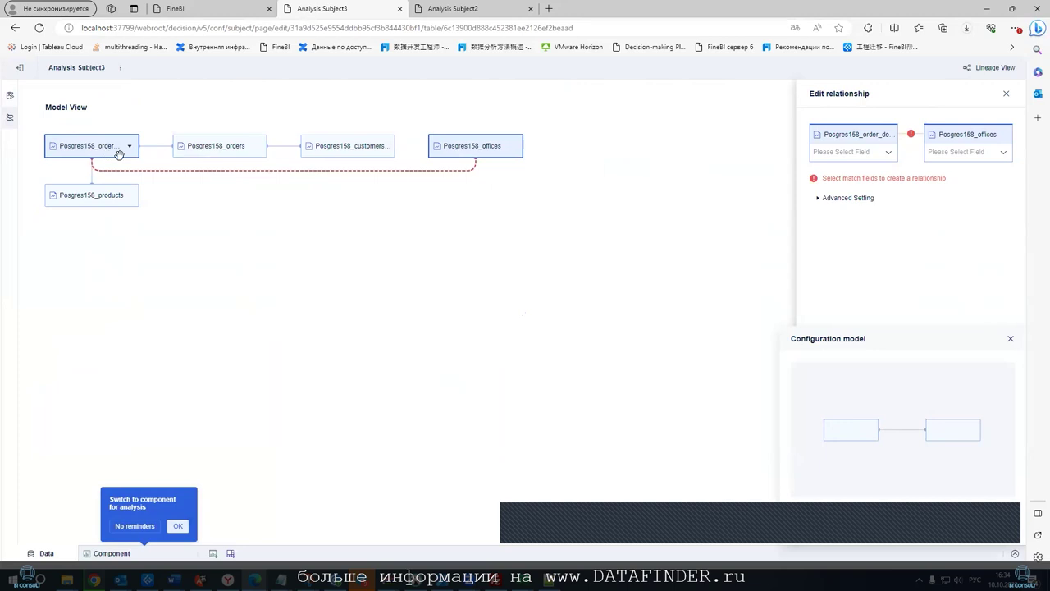
Delete the unmatched order_details–offices link, join customers to offices on city, and rearrange the tables
{"action": "left_click_drag", "start_coordinate": [347, 148], "coordinate": [459, 179]}
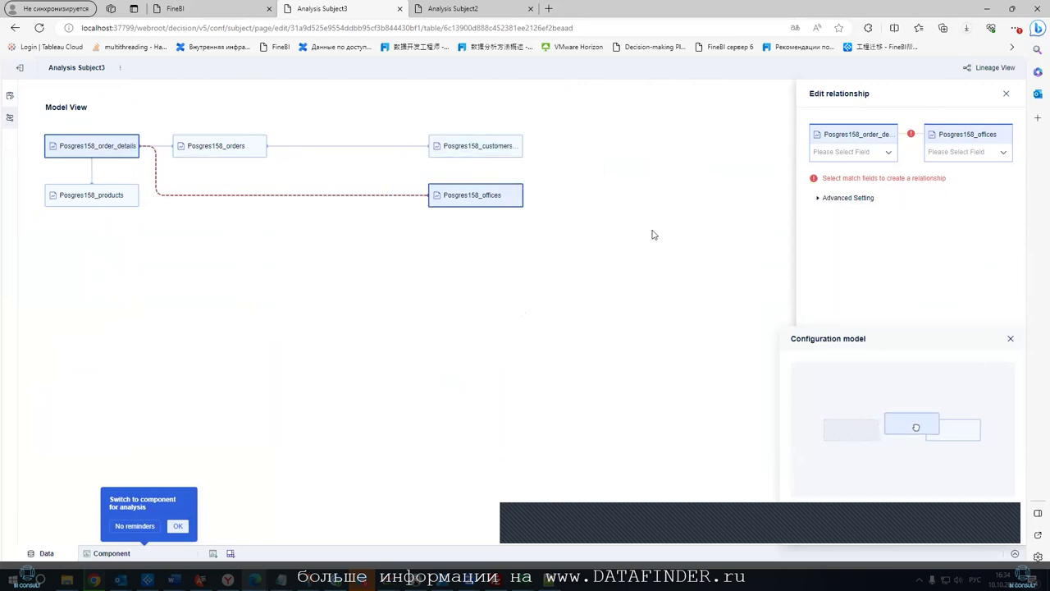
{"action": "mouse_move", "coordinate": [367, 197]}
{"action": "left_click", "coordinate": [398, 215]}
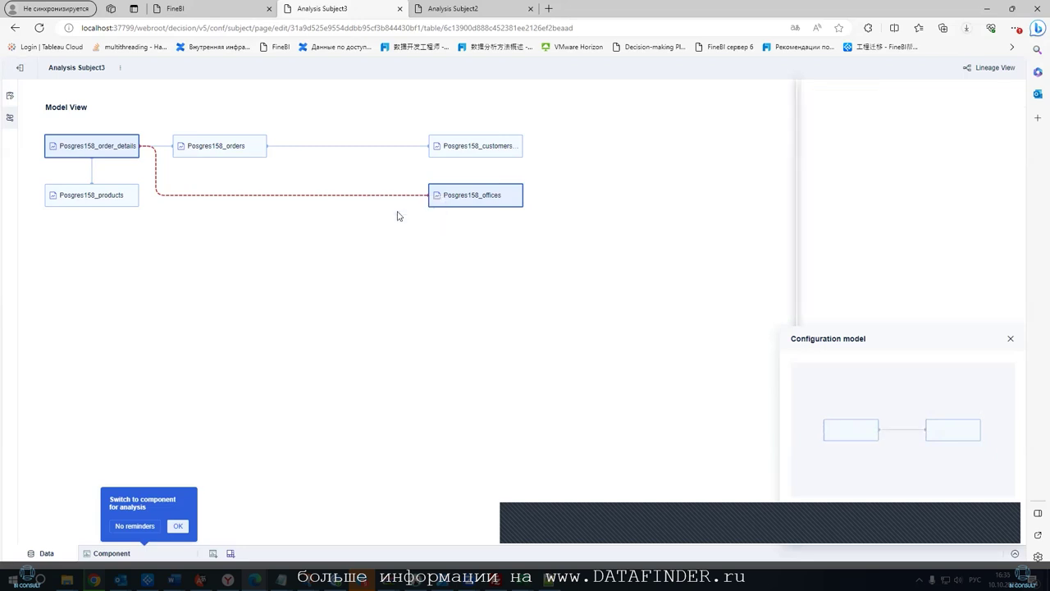
{"action": "left_click_drag", "start_coordinate": [487, 197], "coordinate": [520, 169]}
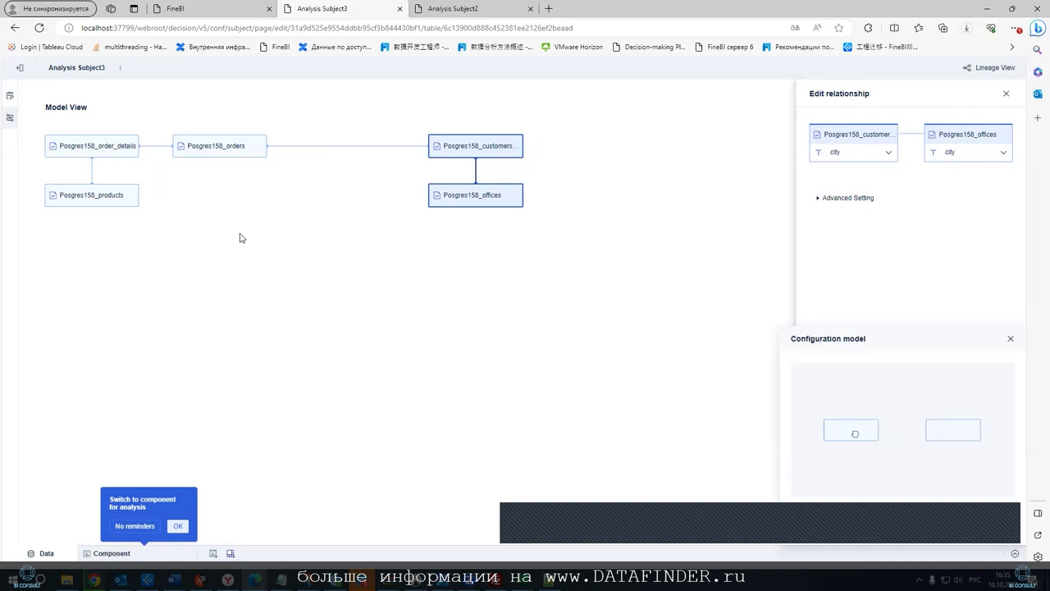
{"action": "mouse_move", "coordinate": [448, 154]}
{"action": "left_mouse_down"}
{"action": "mouse_move", "coordinate": [340, 152]}
{"action": "mouse_move", "coordinate": [330, 141]}
{"action": "left_mouse_up"}
{"action": "left_click_drag", "start_coordinate": [474, 192], "coordinate": [481, 156]}
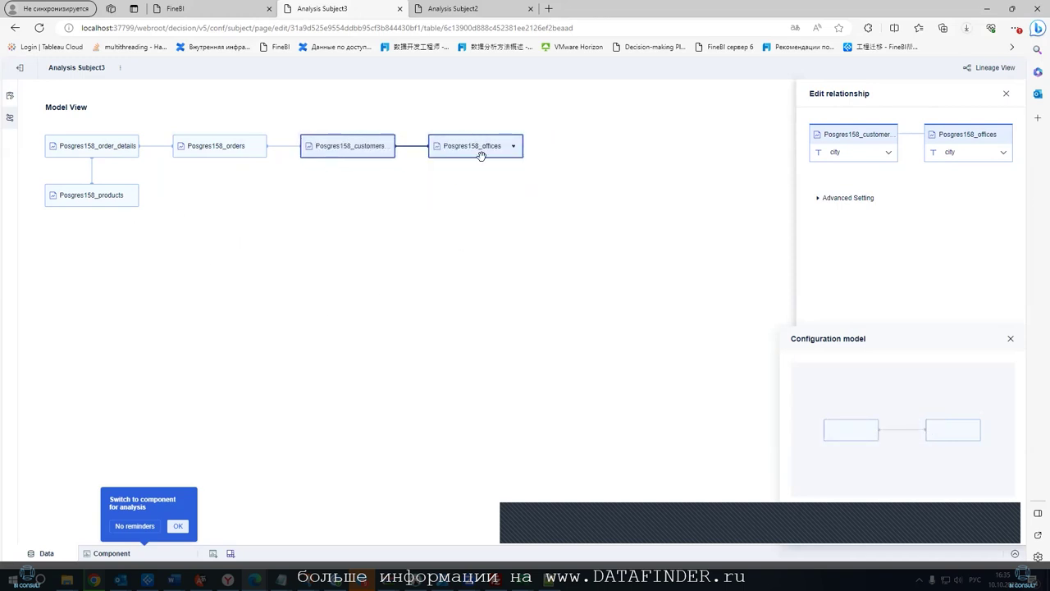
{"action": "left_click_drag", "start_coordinate": [62, 186], "coordinate": [64, 180]}
Build a table of summed gross_sales_amount by product_name, then return to the main FineBI tab
{"action": "left_click", "coordinate": [113, 553]}
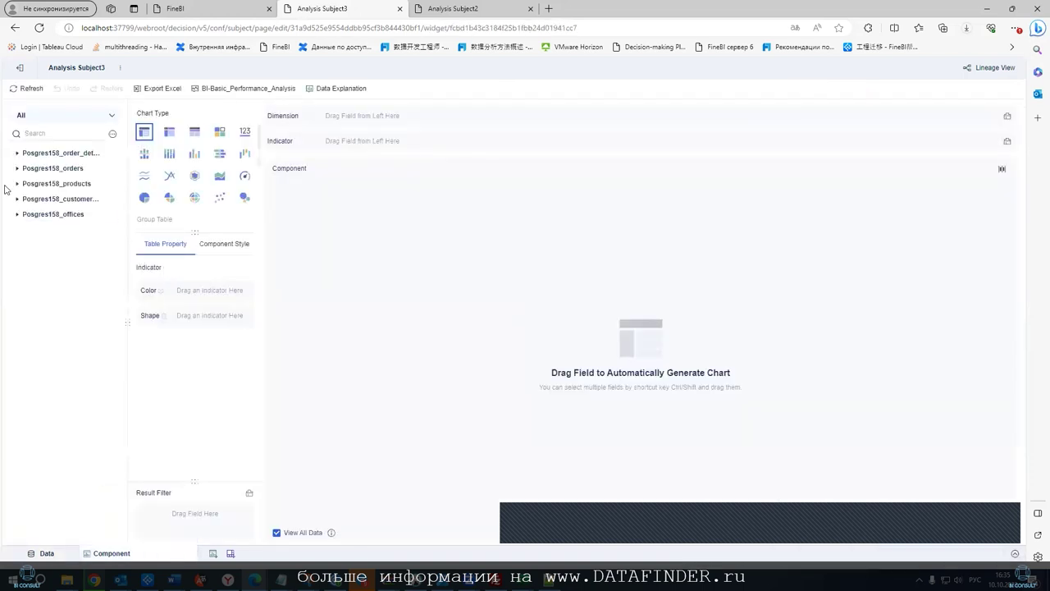
{"action": "left_click", "coordinate": [17, 169]}
{"action": "left_click", "coordinate": [17, 290]}
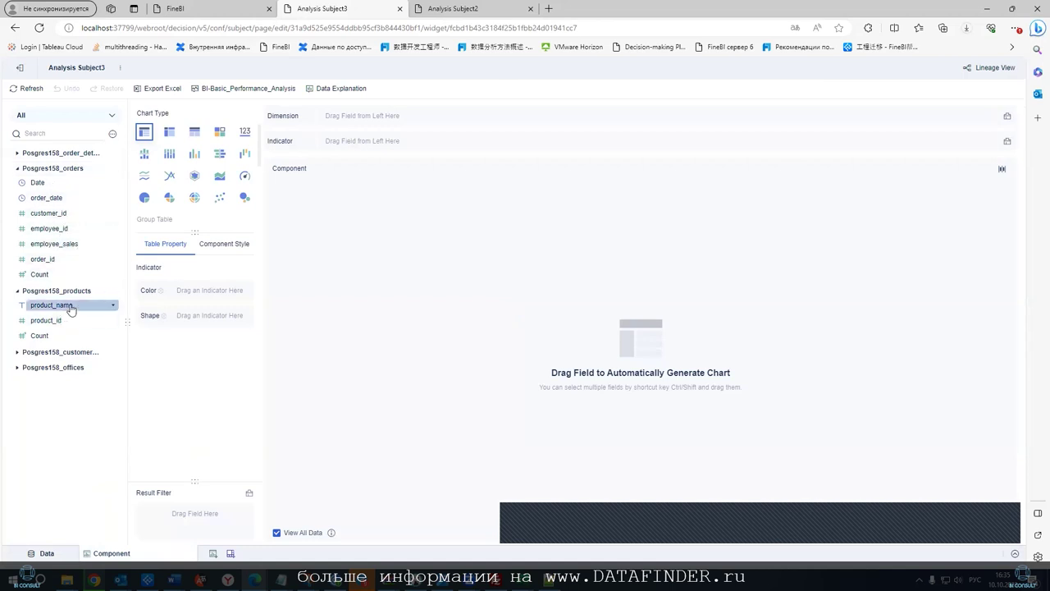
{"action": "left_click_drag", "start_coordinate": [70, 308], "coordinate": [349, 118]}
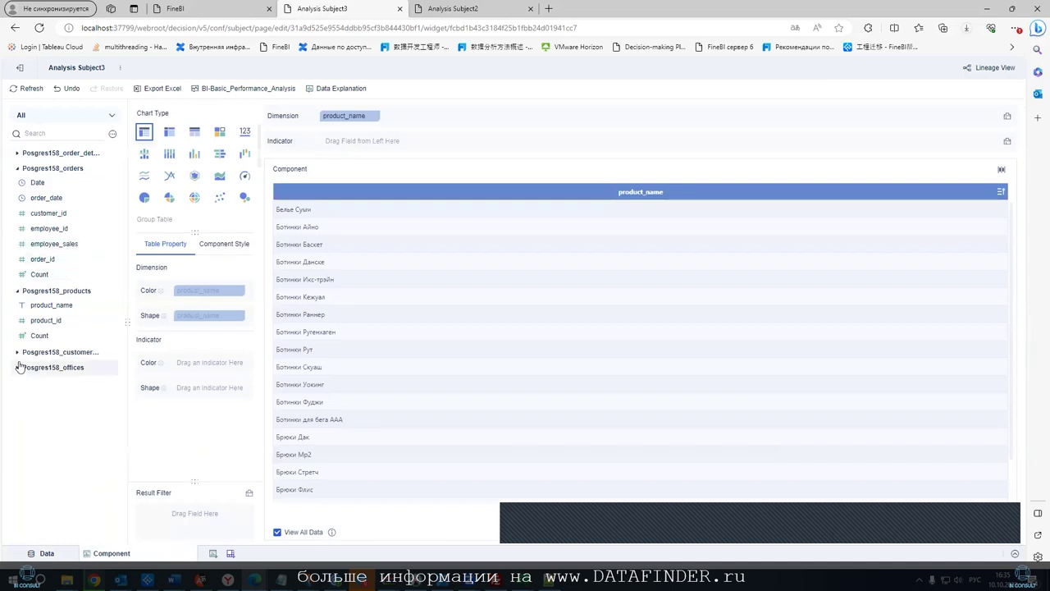
{"action": "left_click", "coordinate": [17, 152]}
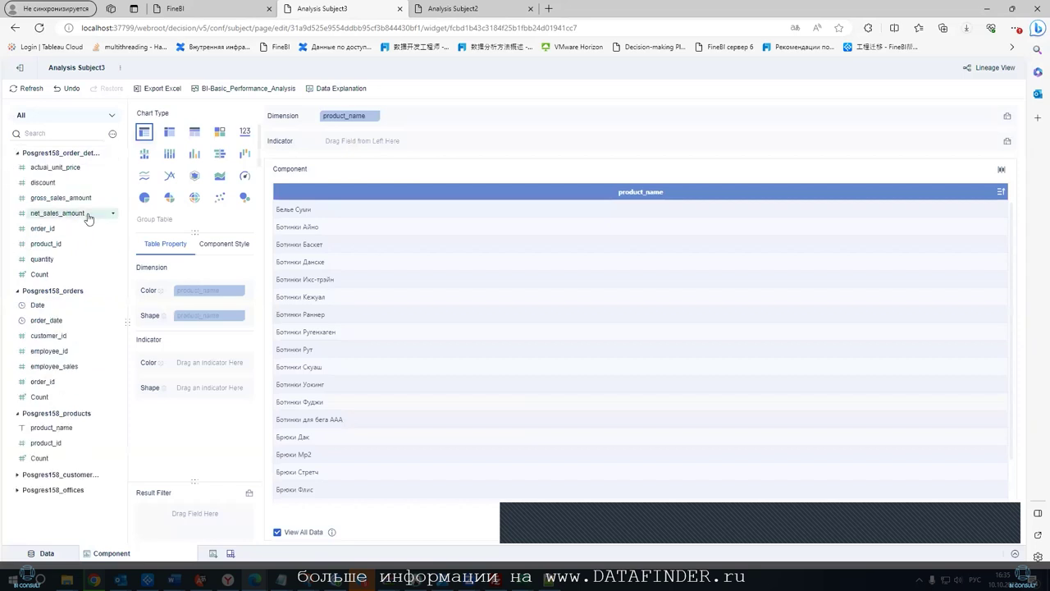
{"action": "left_click_drag", "start_coordinate": [70, 198], "coordinate": [353, 144]}
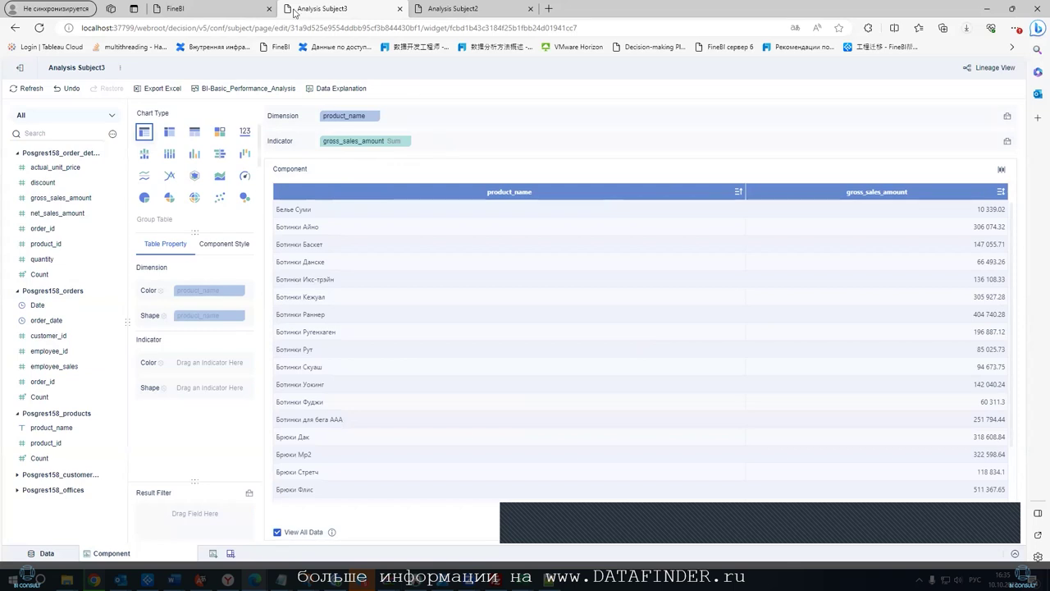
{"action": "left_click", "coordinate": [197, 9]}
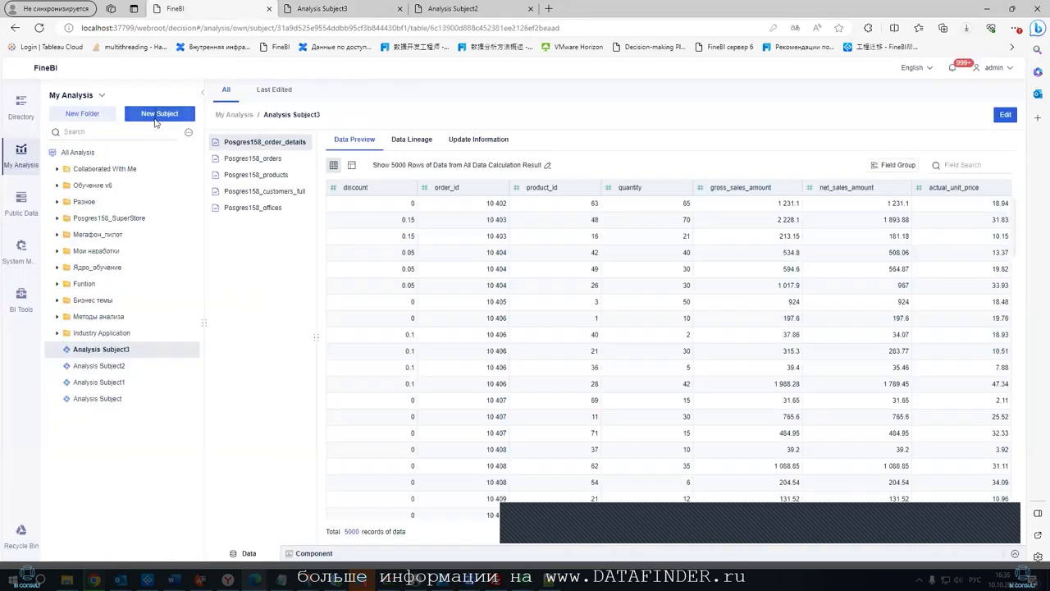
Create and close Analysis Subject4, then preview a Python dataset with script 123 without saving
{"action": "left_click", "coordinate": [156, 114]}
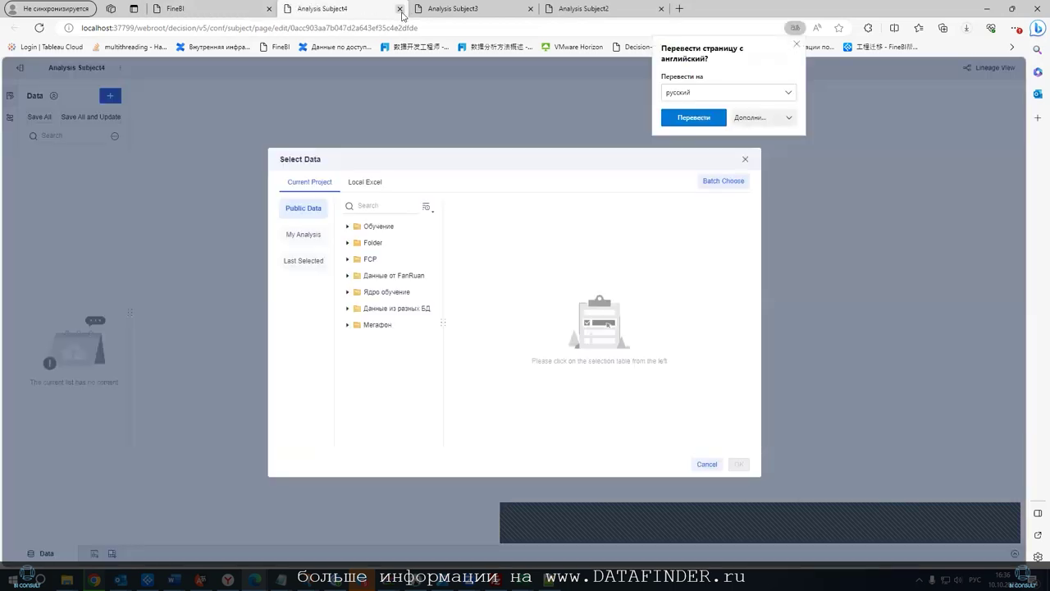
{"action": "left_click", "coordinate": [400, 9]}
{"action": "left_click", "coordinate": [18, 198]}
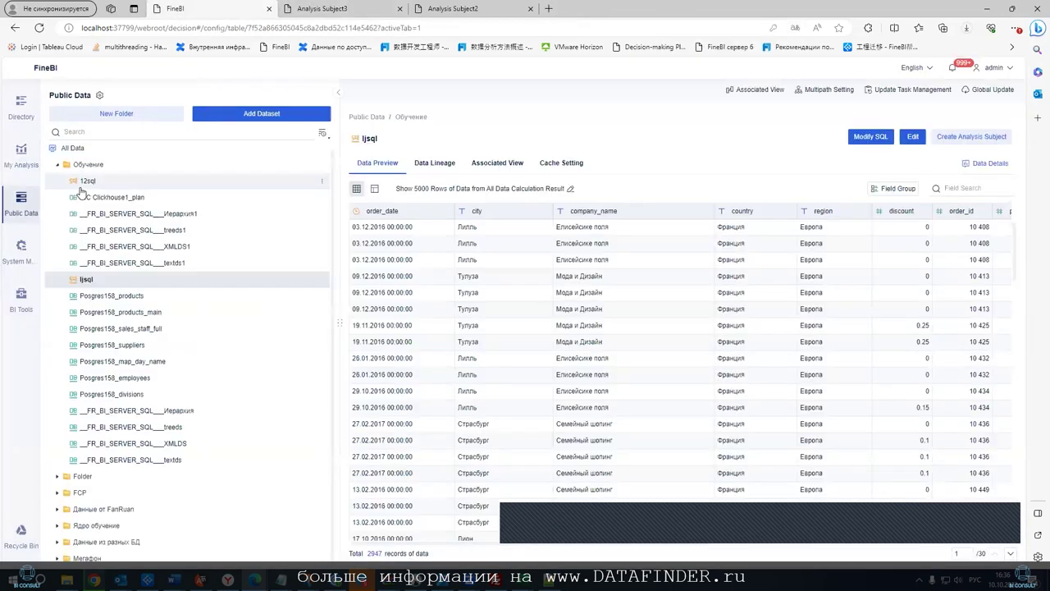
{"action": "mouse_move", "coordinate": [258, 119]}
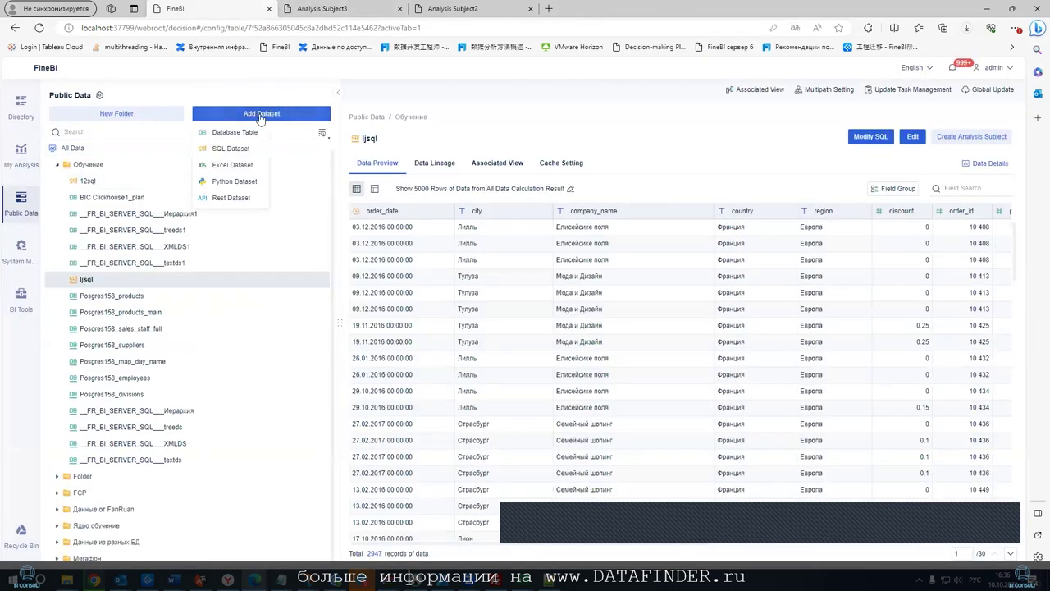
{"action": "left_click", "coordinate": [241, 181]}
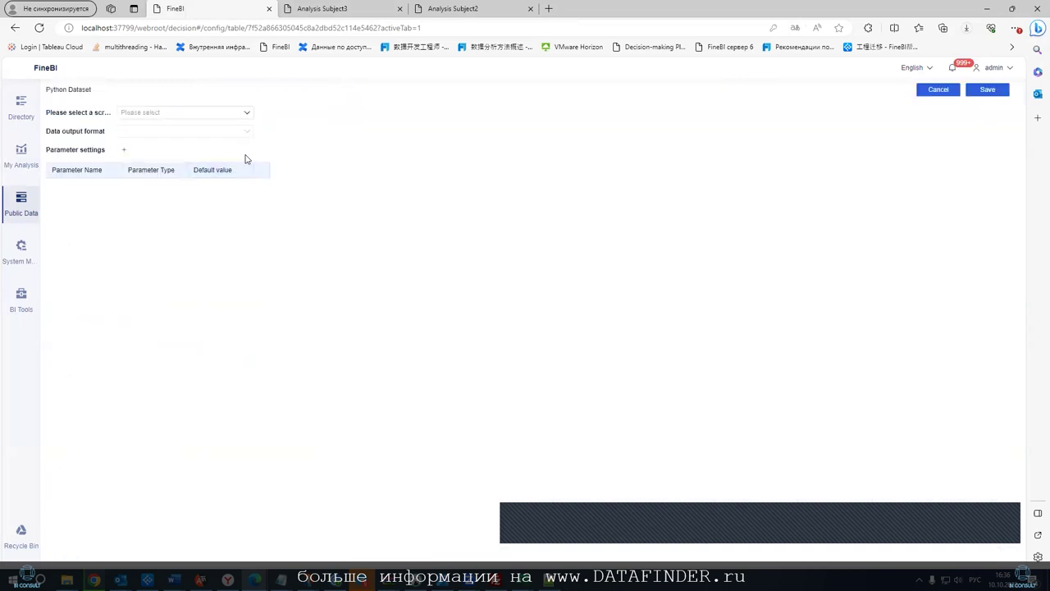
{"action": "left_click", "coordinate": [202, 113]}
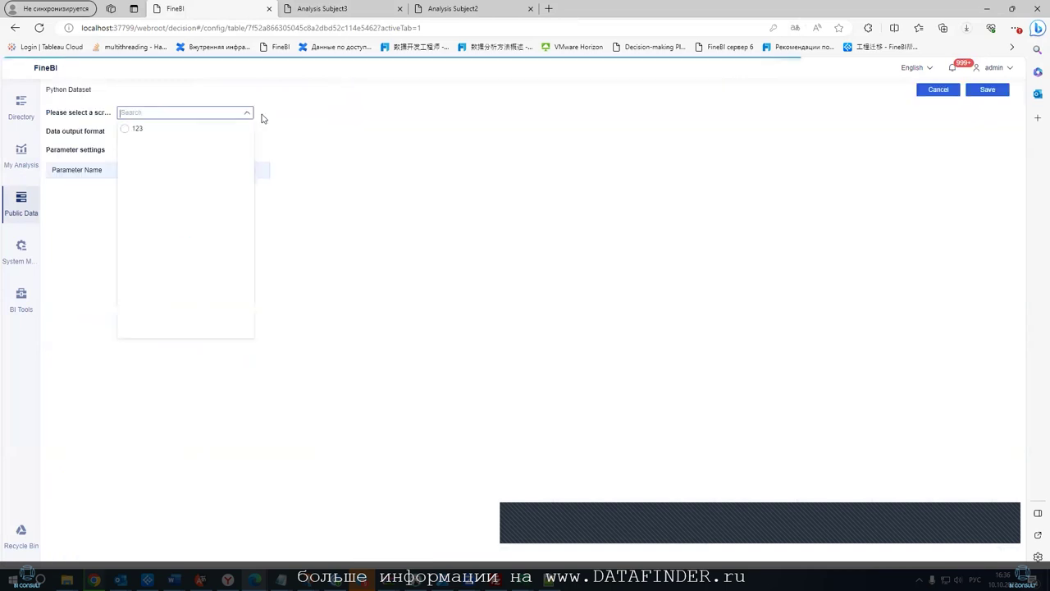
{"action": "left_click", "coordinate": [133, 129]}
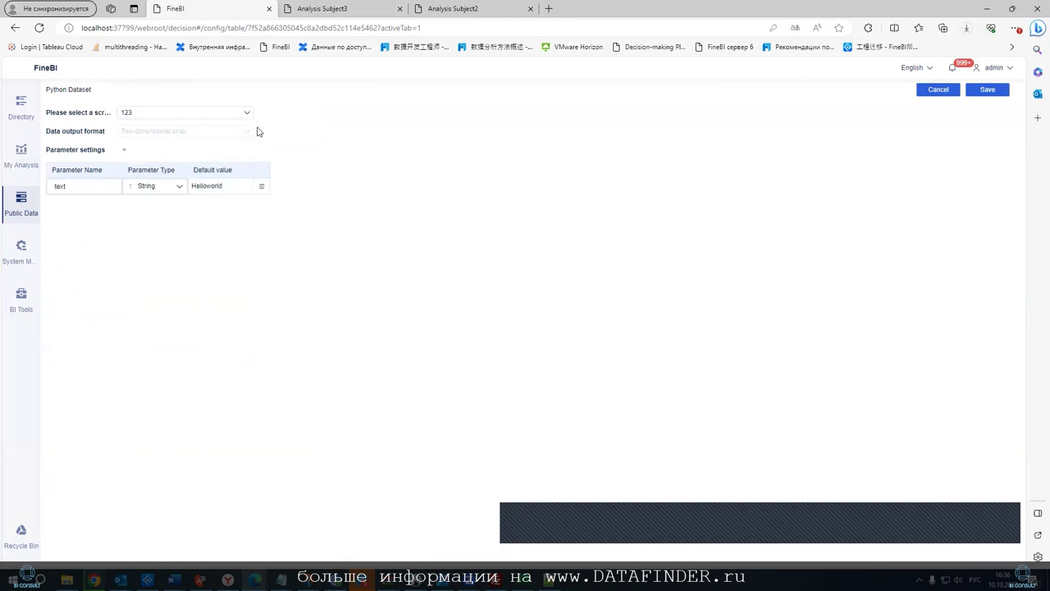
{"action": "left_click", "coordinate": [269, 9]}
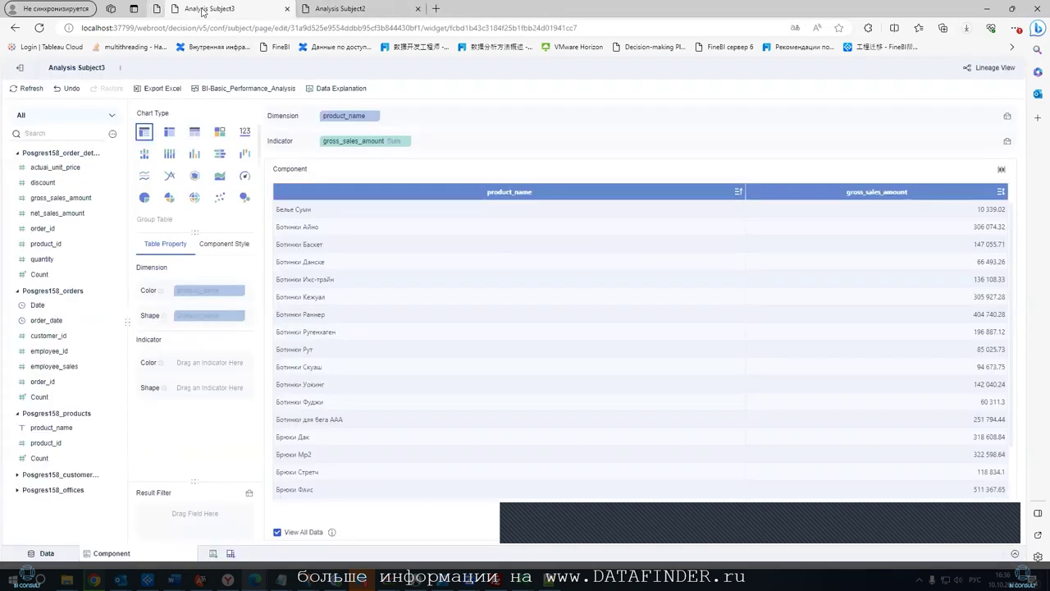
Open the Обучение folder in Public Data and try a Rest API dataset without saving
{"action": "left_click", "coordinate": [17, 69]}
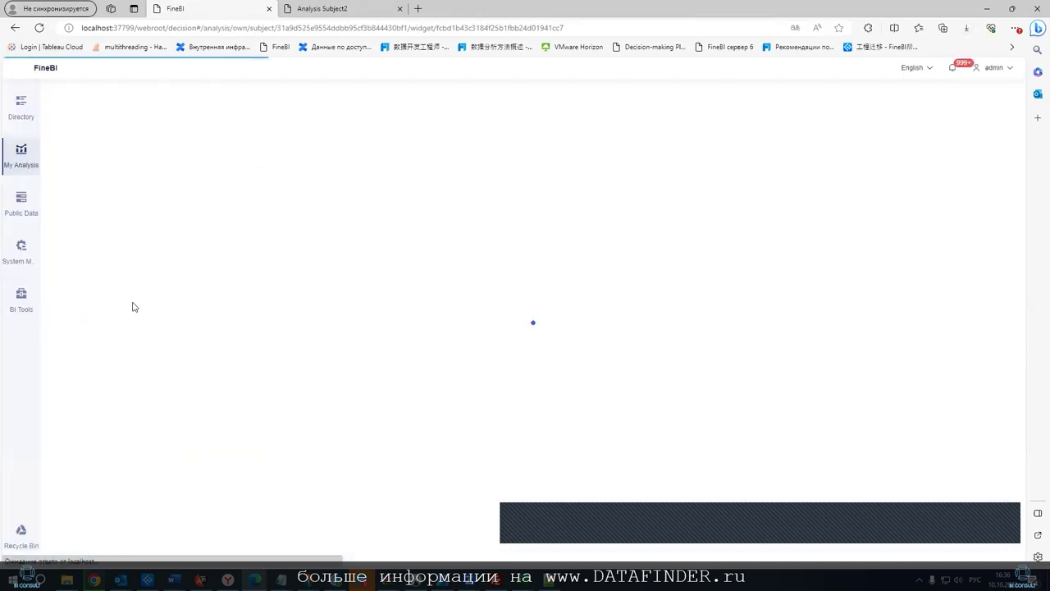
{"action": "left_click", "coordinate": [21, 246]}
{"action": "left_click", "coordinate": [20, 206]}
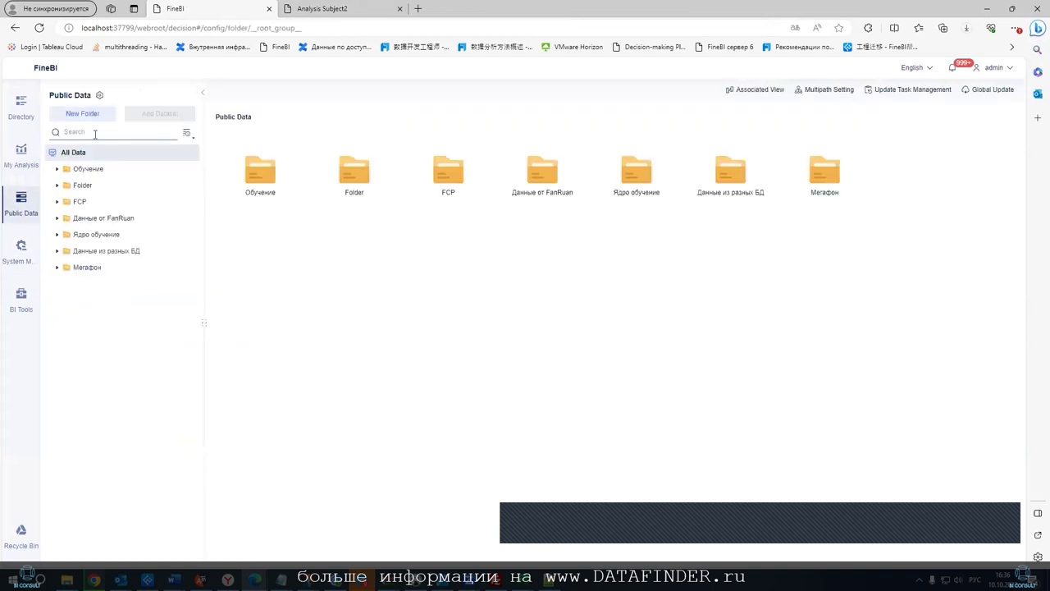
{"action": "left_click", "coordinate": [95, 170]}
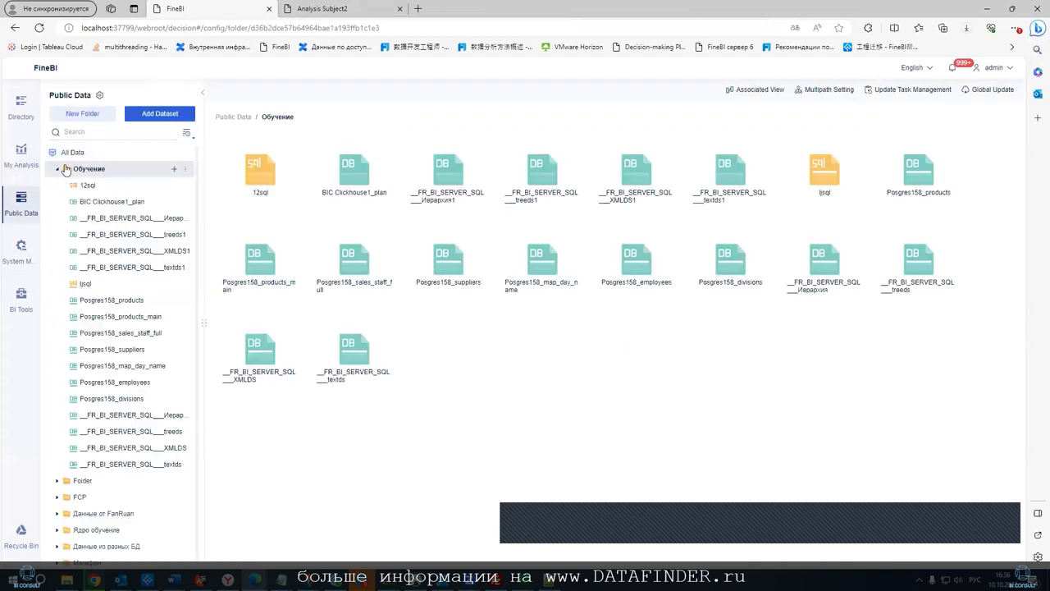
{"action": "left_click", "coordinate": [154, 115]}
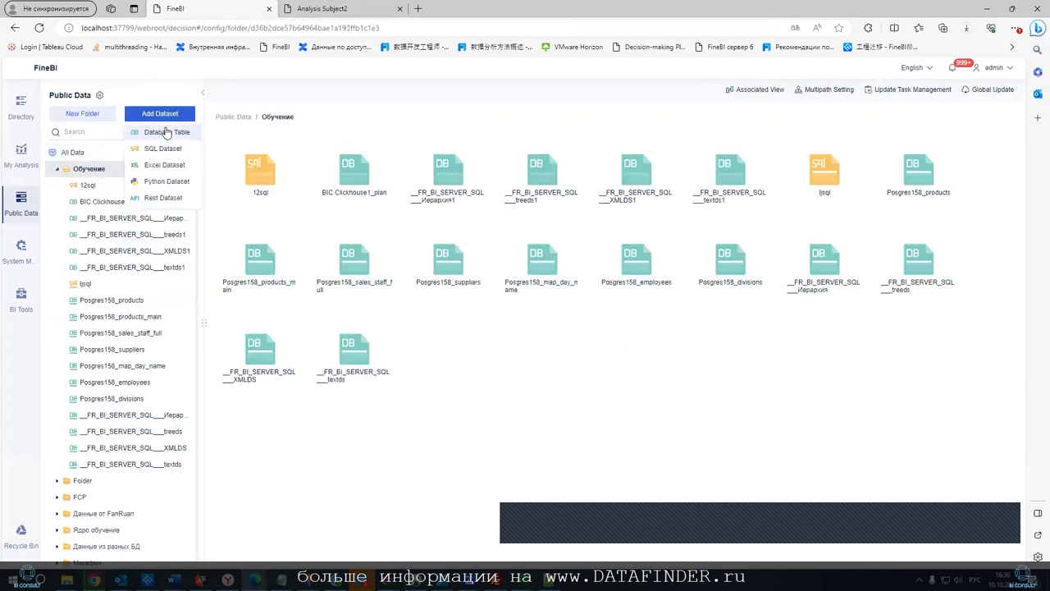
{"action": "left_click", "coordinate": [148, 196]}
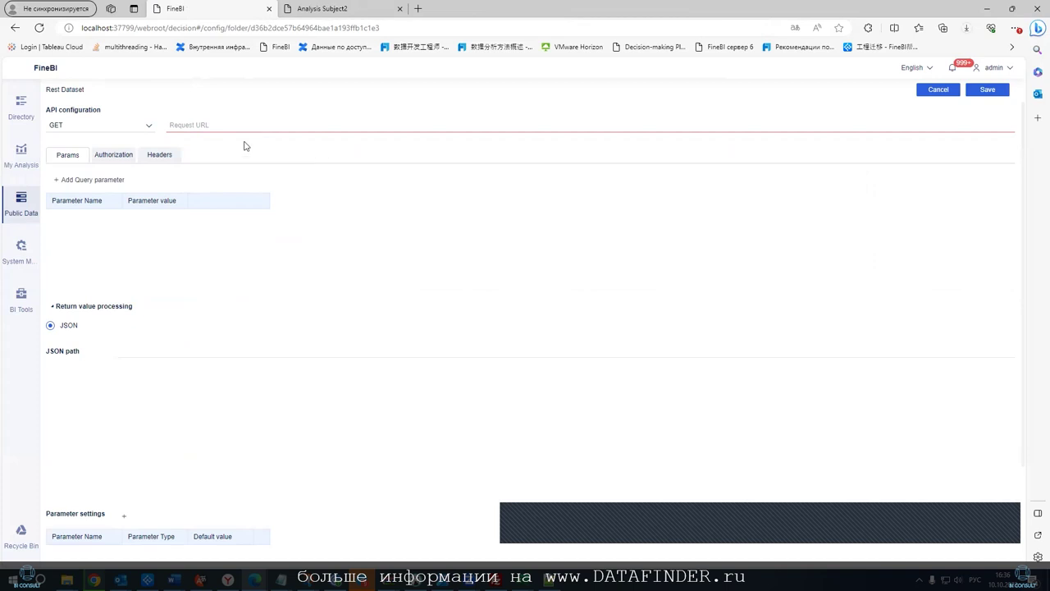
{"action": "left_click", "coordinate": [935, 90]}
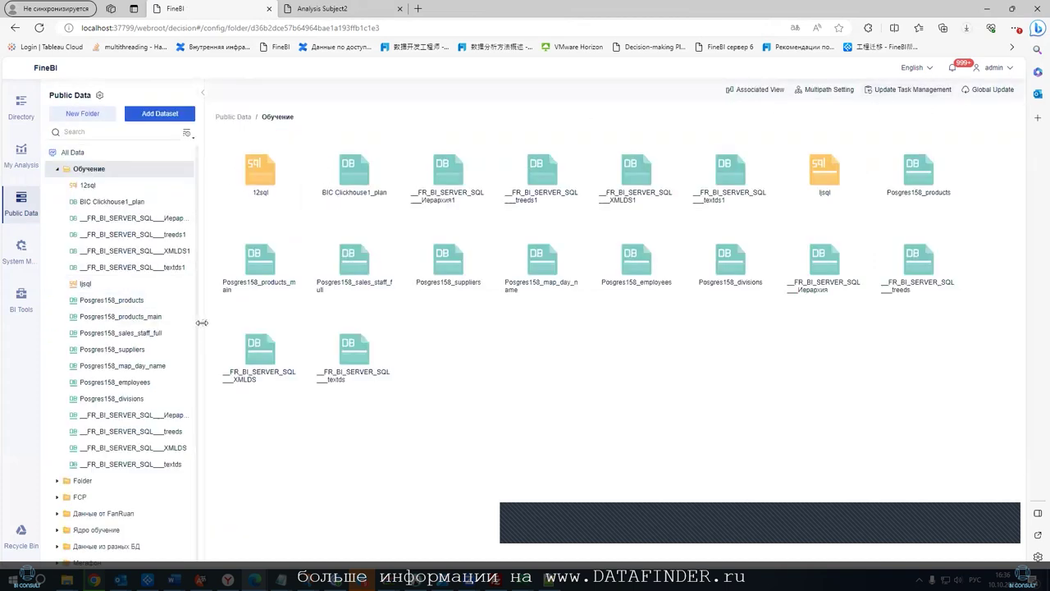
{"action": "left_click_drag", "start_coordinate": [204, 322], "coordinate": [302, 317]}
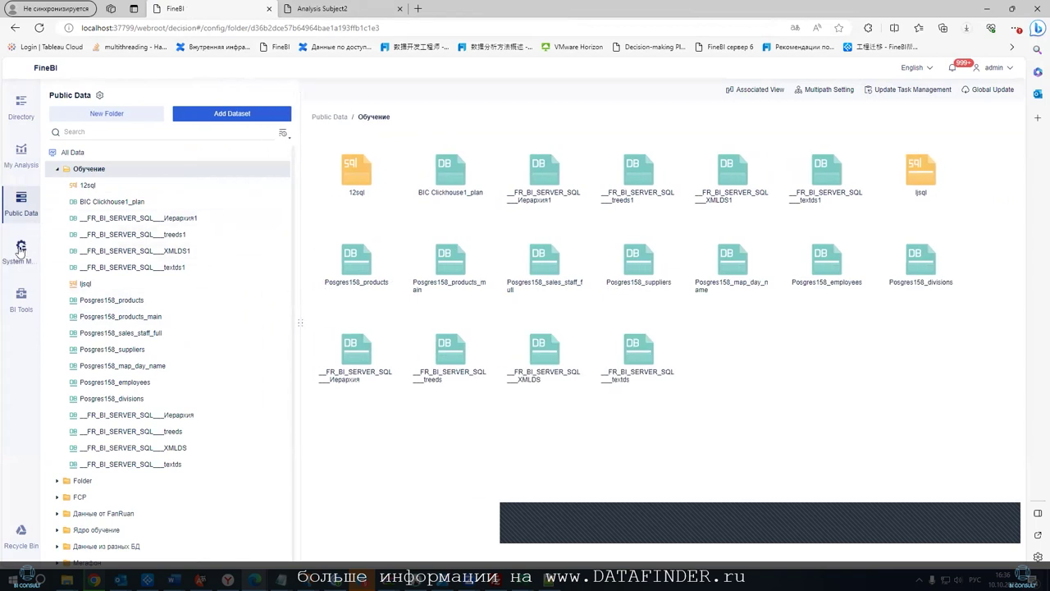
Open Data Connection Management and inspect the ExamDB and FRDemo connections' details and URL
{"action": "left_click", "coordinate": [21, 248]}
{"action": "left_click", "coordinate": [191, 300]}
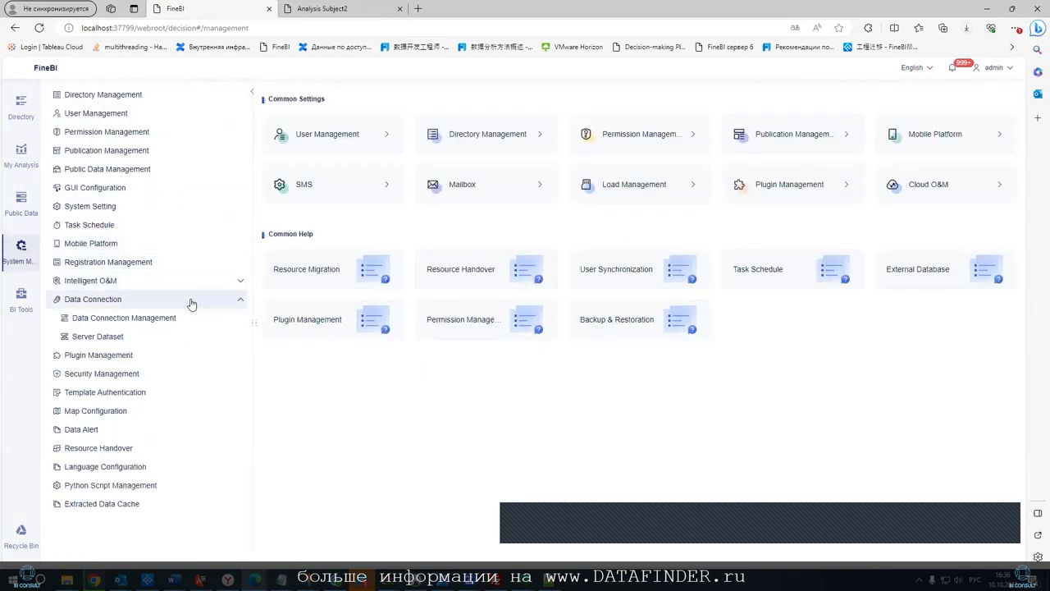
{"action": "left_click", "coordinate": [165, 317]}
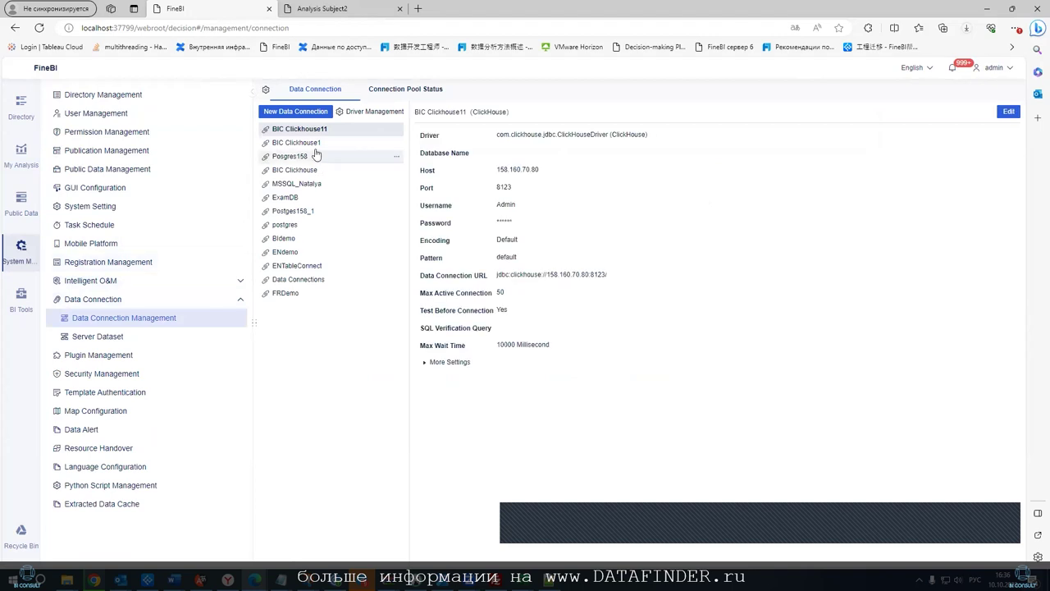
{"action": "left_click", "coordinate": [314, 198]}
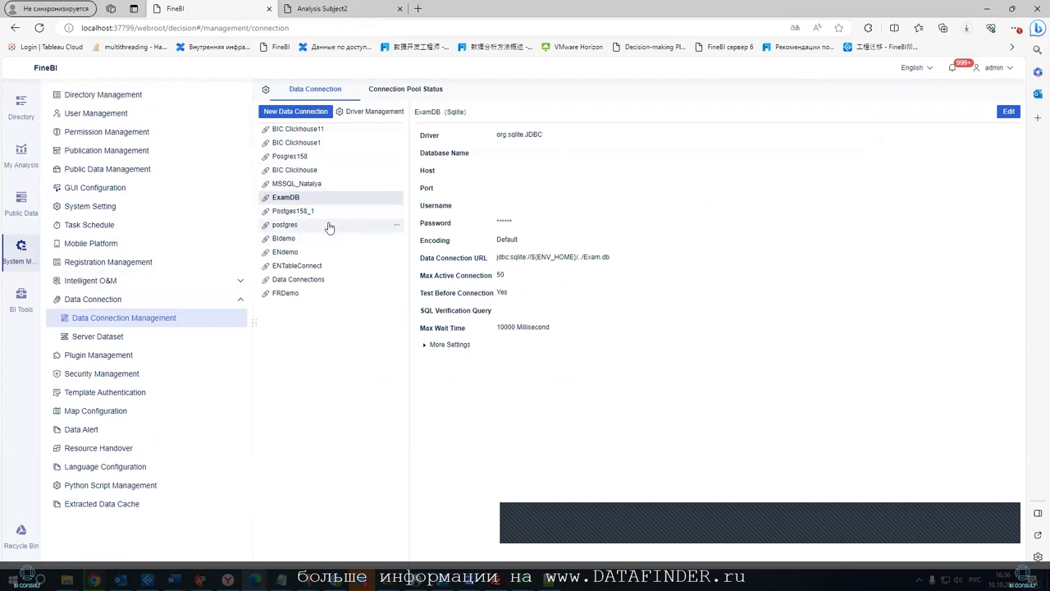
{"action": "left_click", "coordinate": [292, 279]}
{"action": "left_click", "coordinate": [289, 293]}
{"action": "double_click", "coordinate": [605, 256]}
{"action": "left_click", "coordinate": [603, 271]}
{"action": "left_click_drag", "start_coordinate": [644, 260], "coordinate": [496, 258]}
{"action": "left_click", "coordinate": [556, 282]}
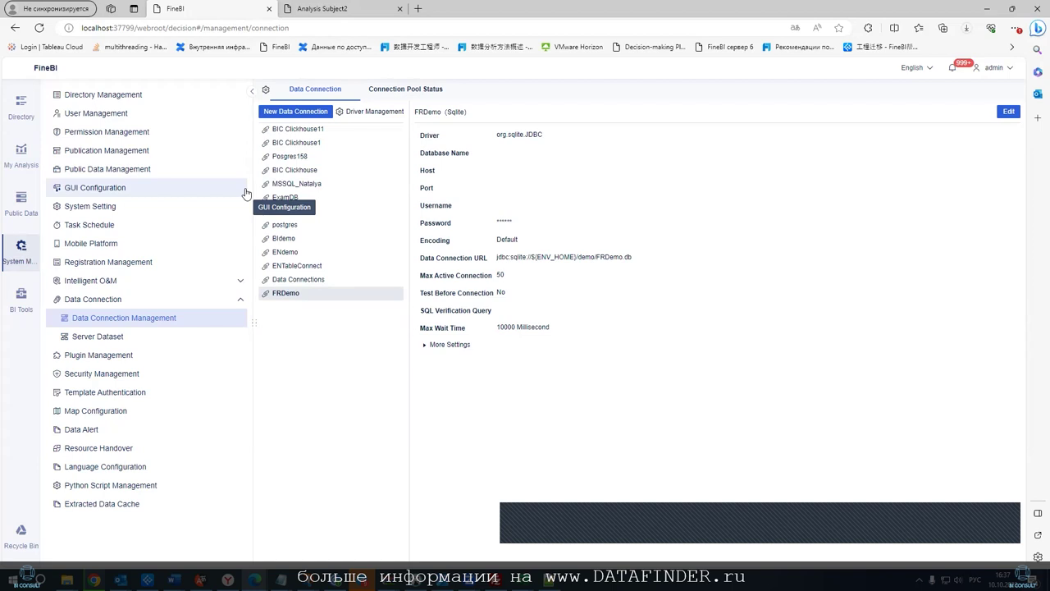
Review the global connection timeout settings and Driver Management without changing anything
{"action": "left_click", "coordinate": [266, 89]}
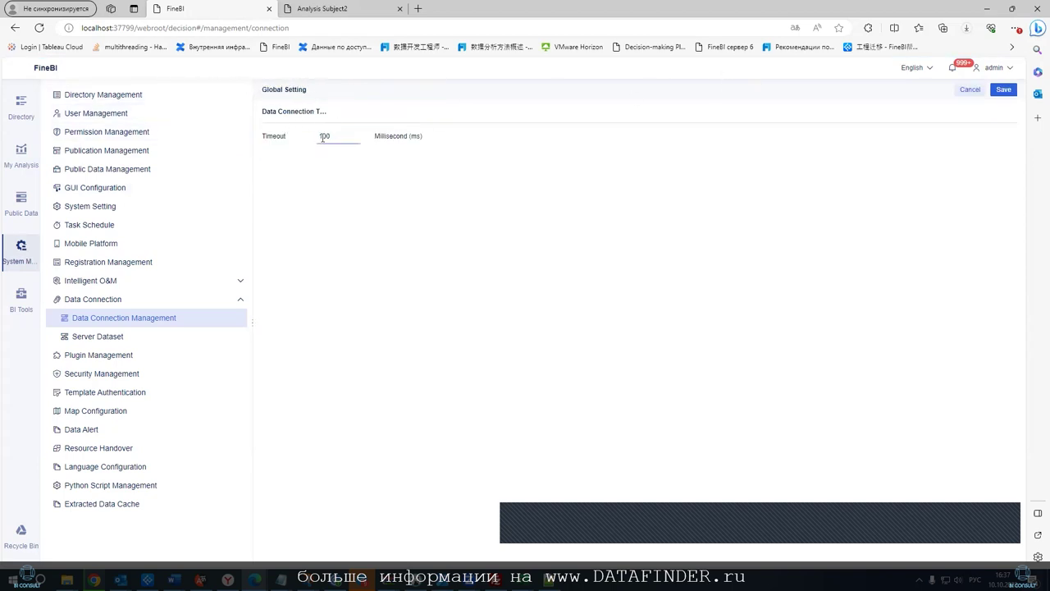
{"action": "left_click", "coordinate": [968, 92]}
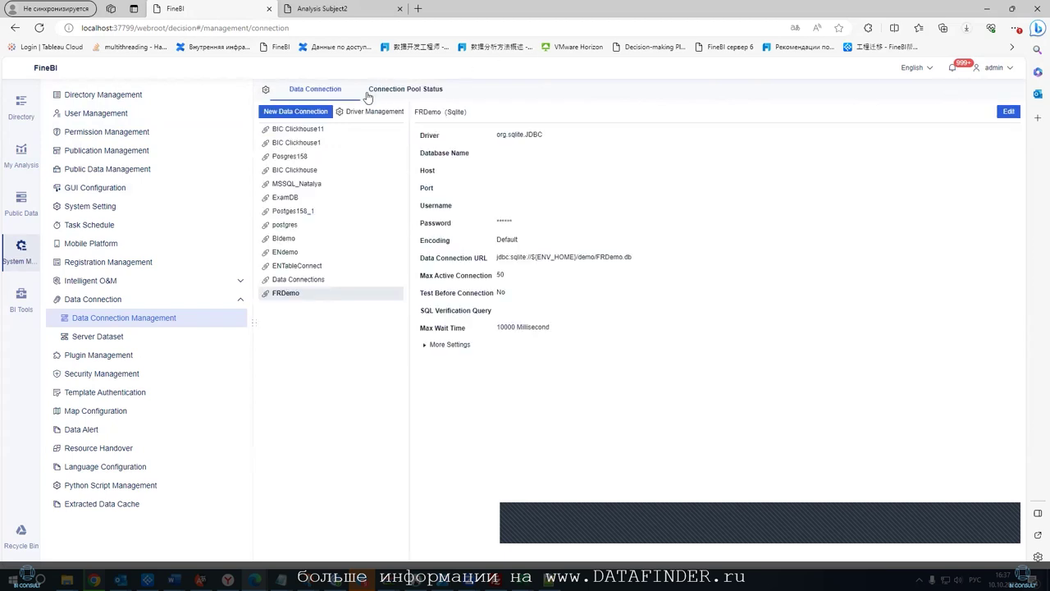
{"action": "left_click", "coordinate": [348, 113]}
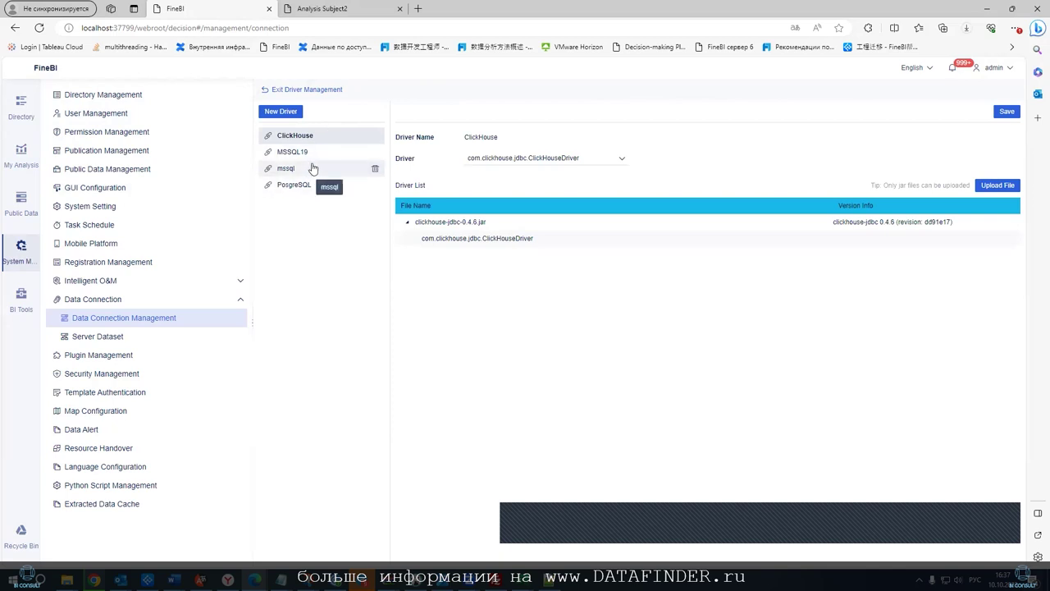
{"action": "left_click", "coordinate": [266, 91]}
{"action": "left_click", "coordinate": [304, 108]}
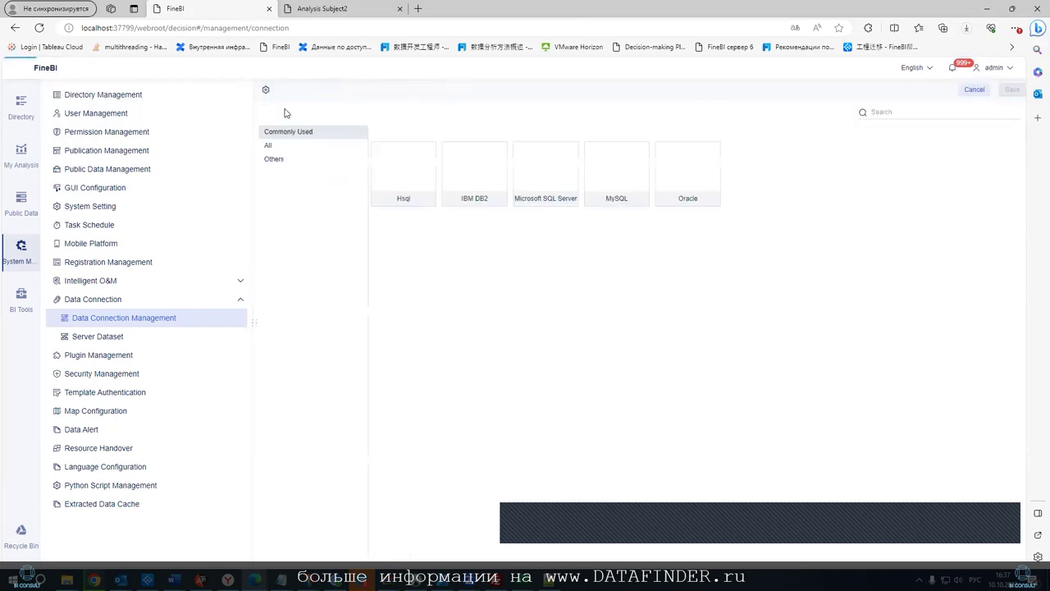
{"action": "left_click", "coordinate": [274, 146]}
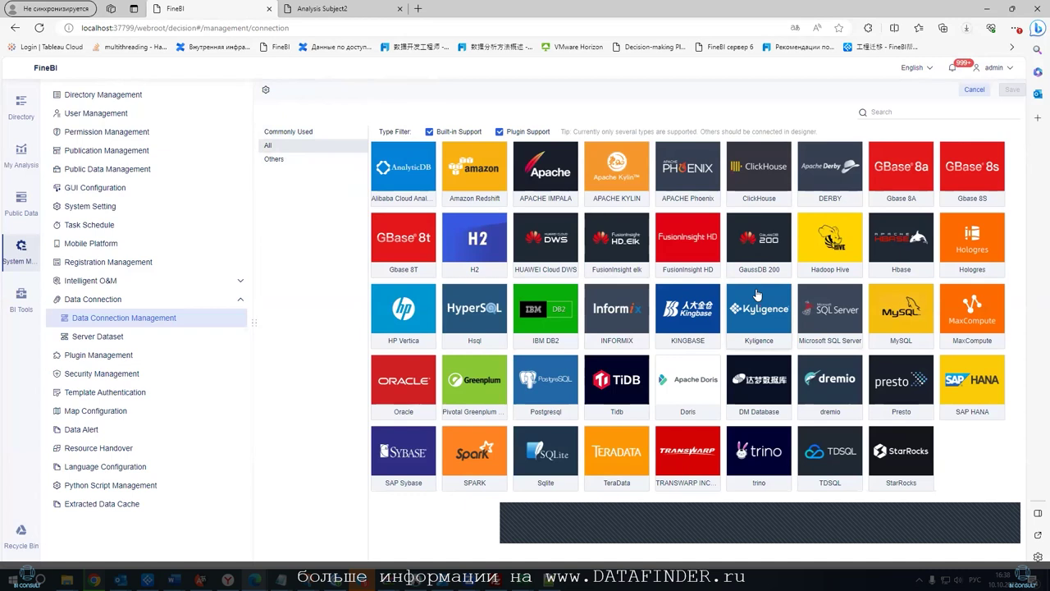
{"action": "left_click", "coordinate": [350, 16]}
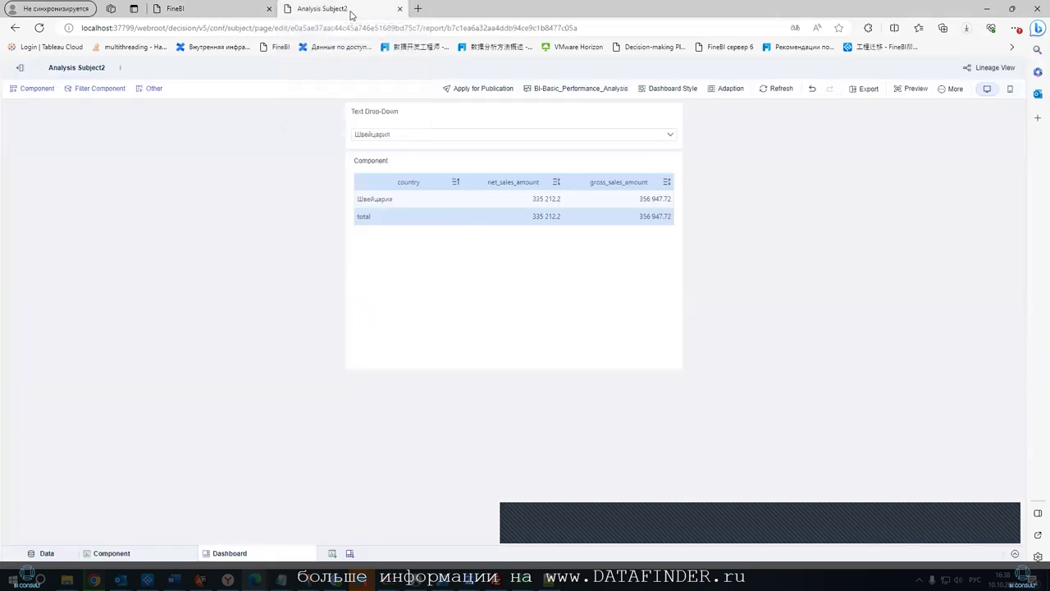
{"action": "left_click", "coordinate": [236, 14]}
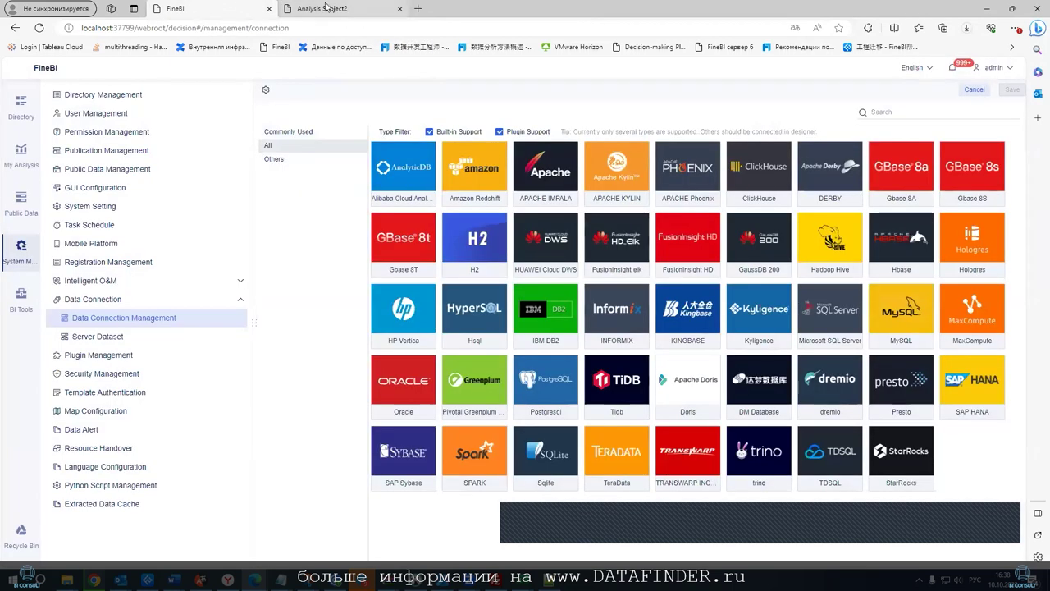
{"action": "mouse_move", "coordinate": [326, 7]}
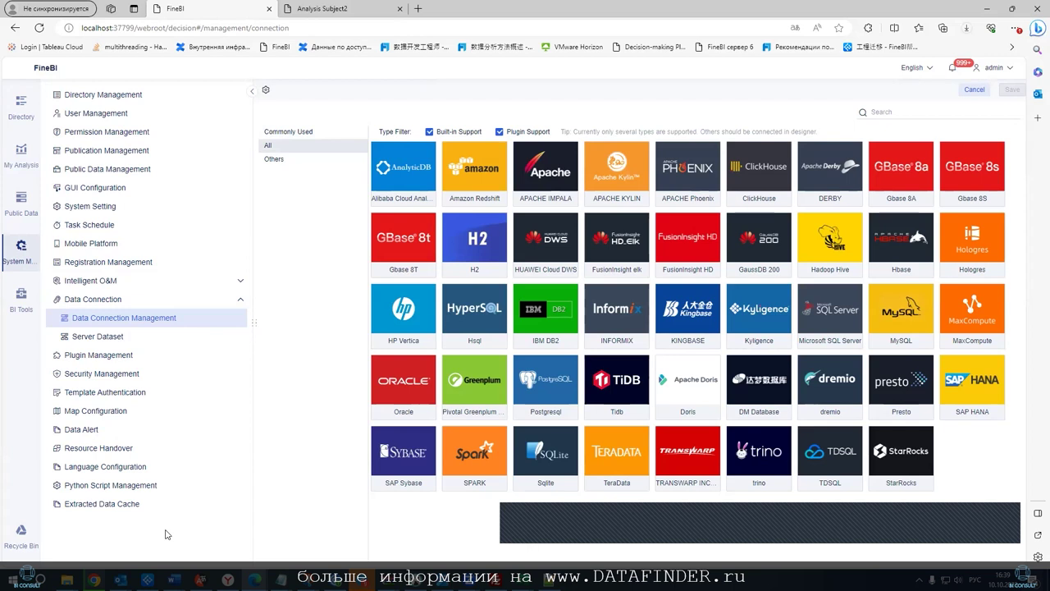
{"action": "left_click", "coordinate": [310, 12]}
Return to the admin pages and scroll through Plugin Management's installed plugin list
{"action": "left_click", "coordinate": [227, 10]}
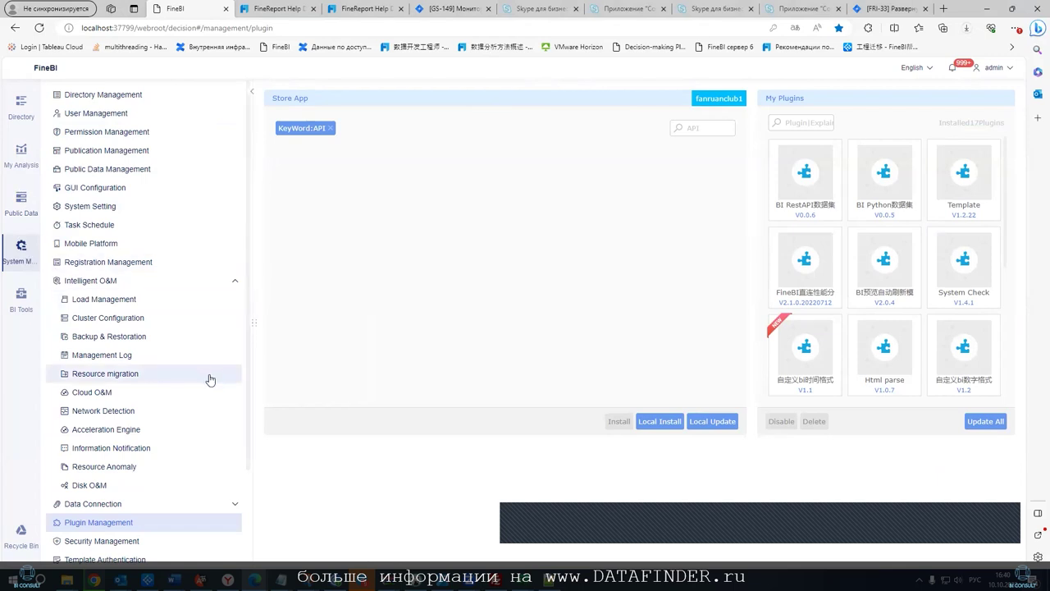
{"action": "scroll", "coordinate": [215, 373], "scroll_direction": "down", "scroll_amount": 3}
Start a new Python script, cancel the file upload, then go to the BI Tools page
{"action": "left_click", "coordinate": [130, 535]}
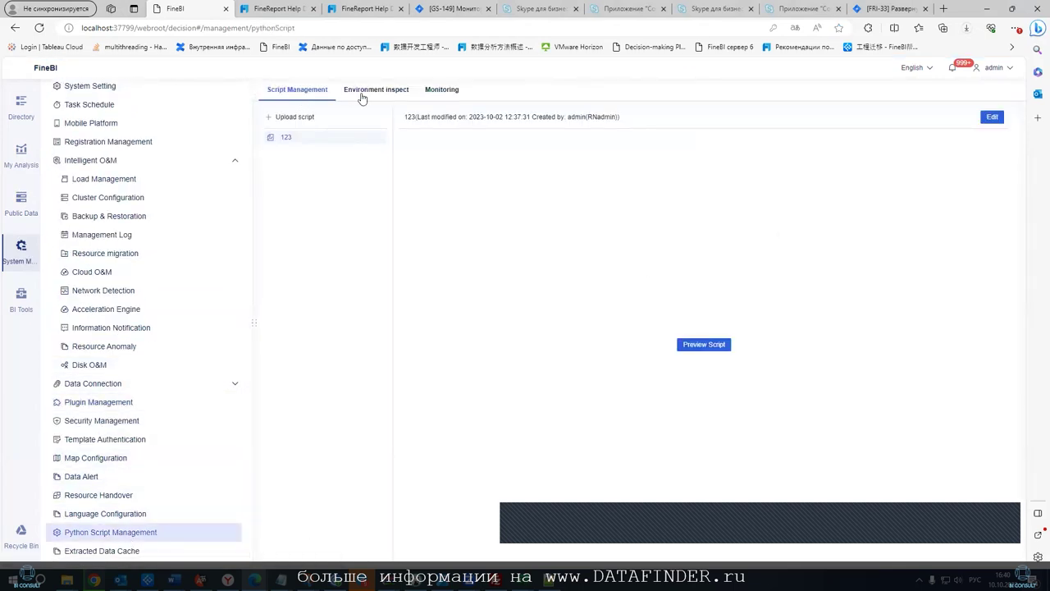
{"action": "left_click", "coordinate": [295, 118]}
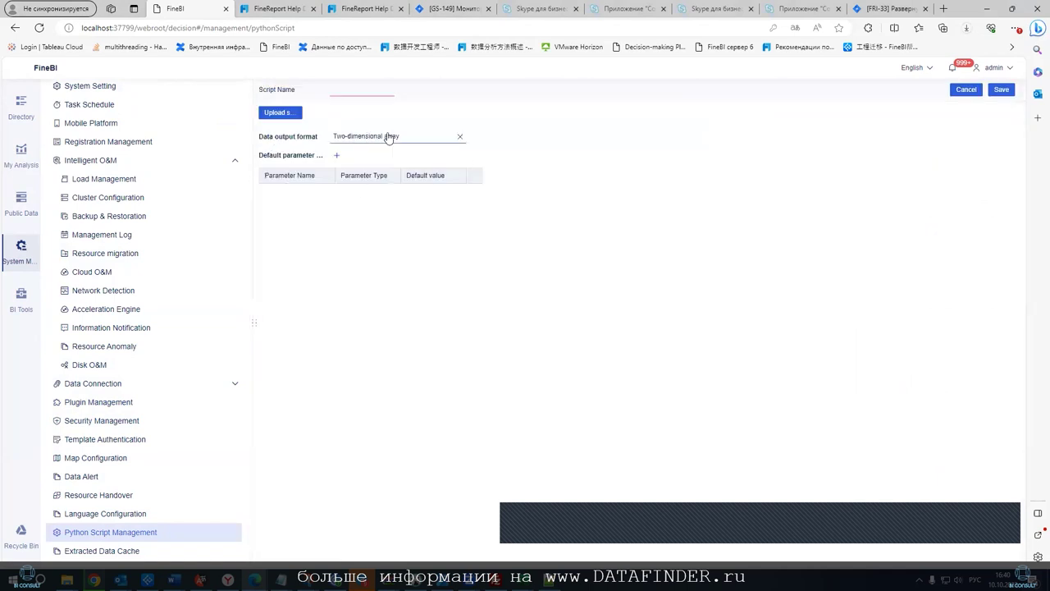
{"action": "left_click", "coordinate": [294, 116]}
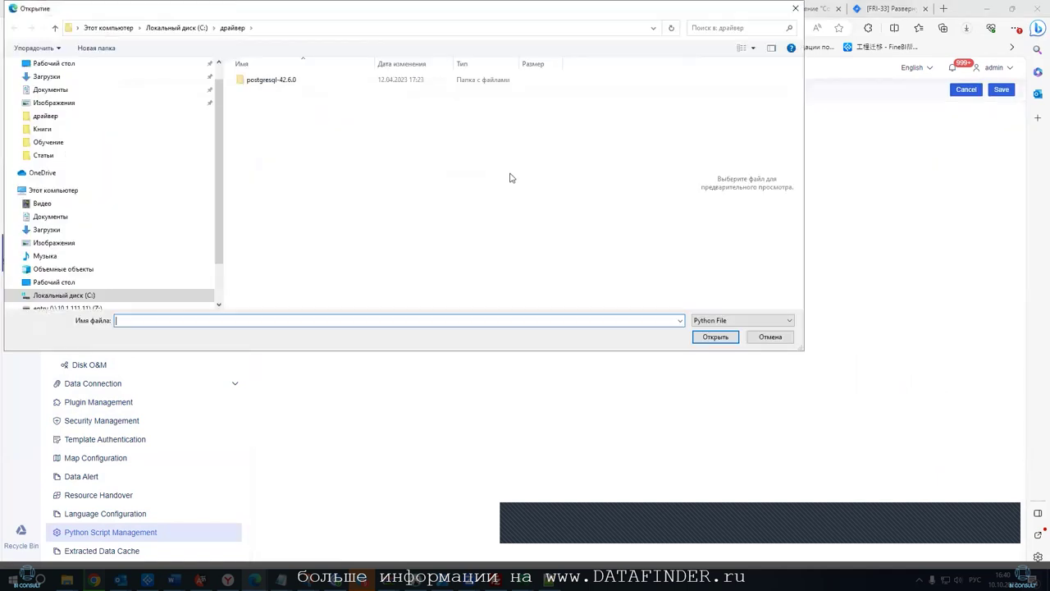
{"action": "left_click", "coordinate": [770, 336]}
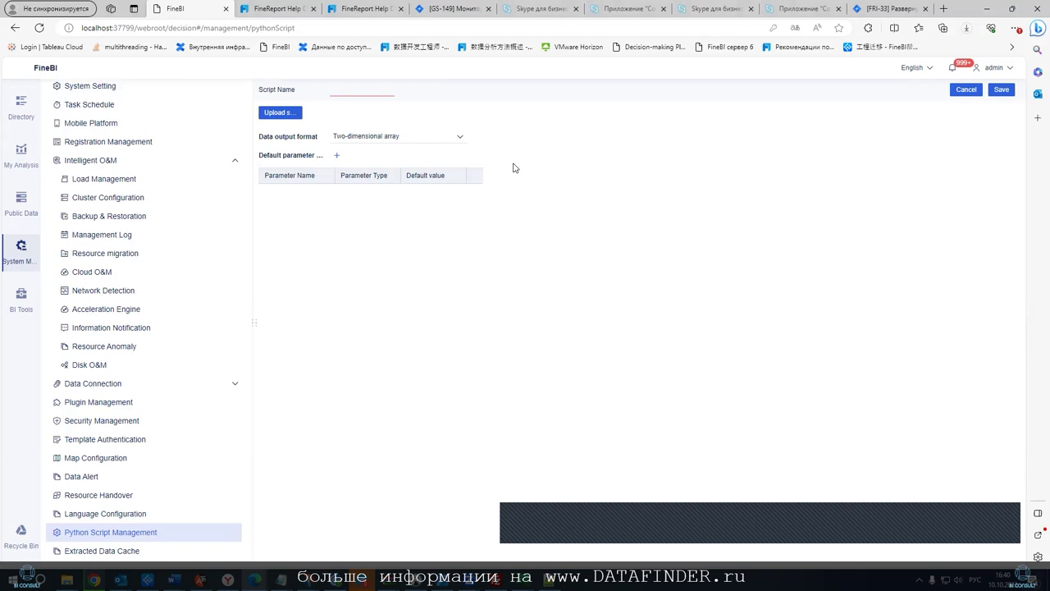
{"action": "left_click", "coordinate": [20, 297]}
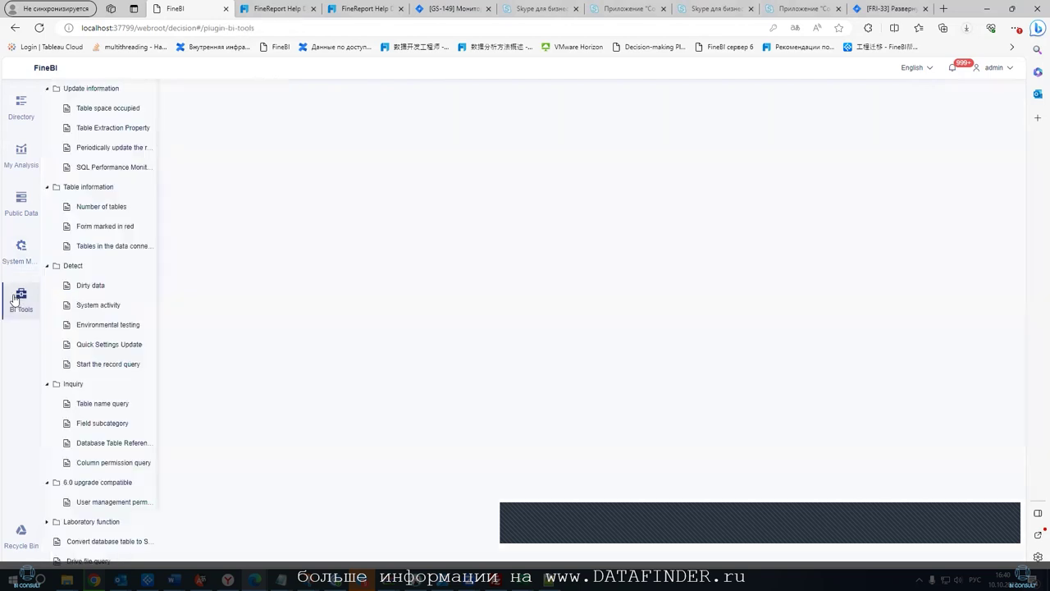
Search the plugin store for BI tools, view BI Tools, then open Public Data
{"action": "left_click", "coordinate": [21, 247]}
{"action": "left_click", "coordinate": [100, 322]}
{"action": "type", "text": "BI tools"}
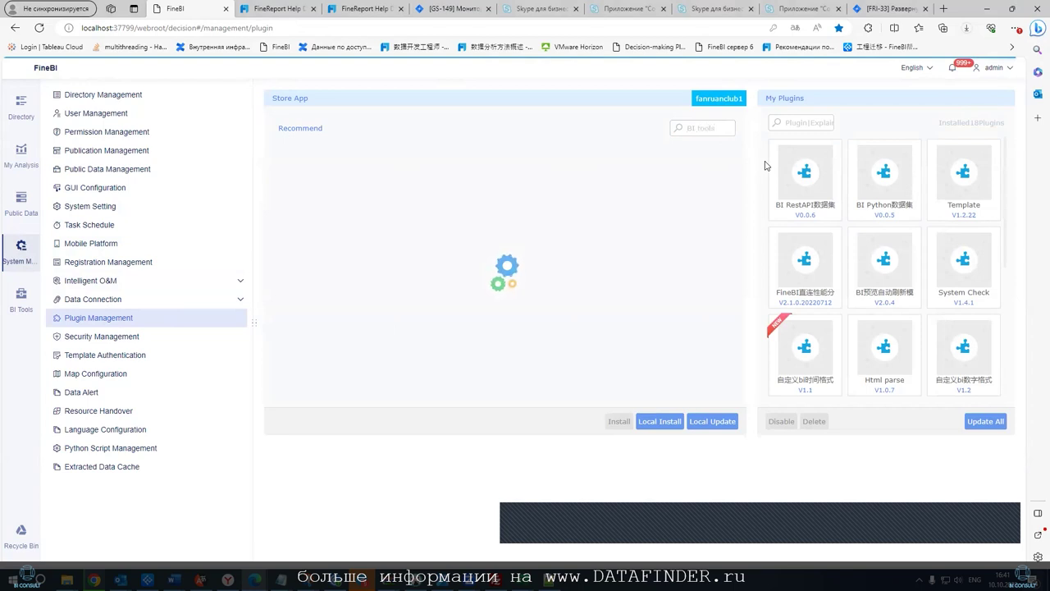
{"action": "key", "text": "Return"}
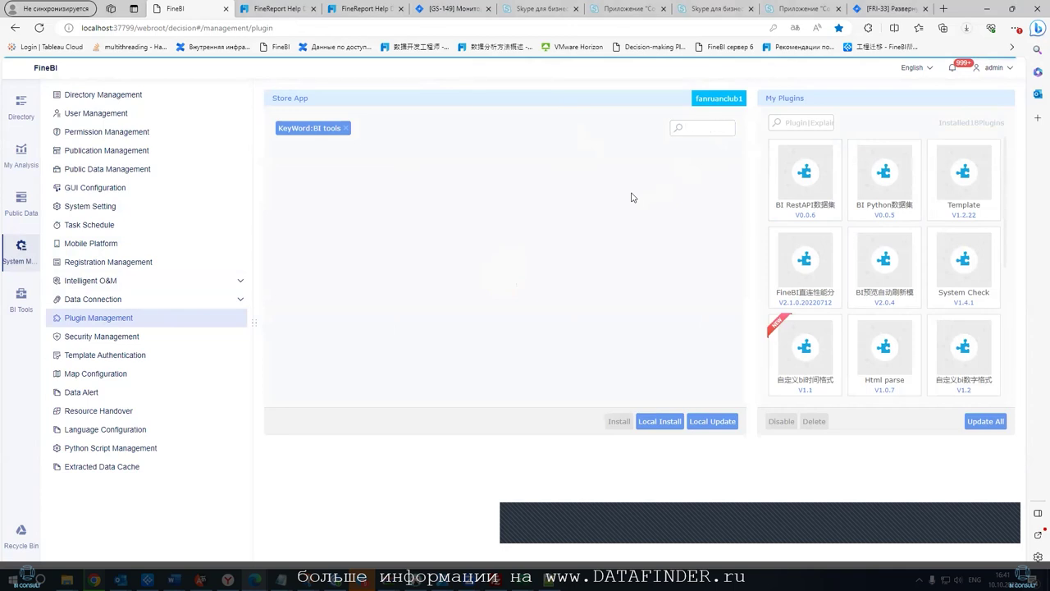
{"action": "left_click", "coordinate": [21, 301]}
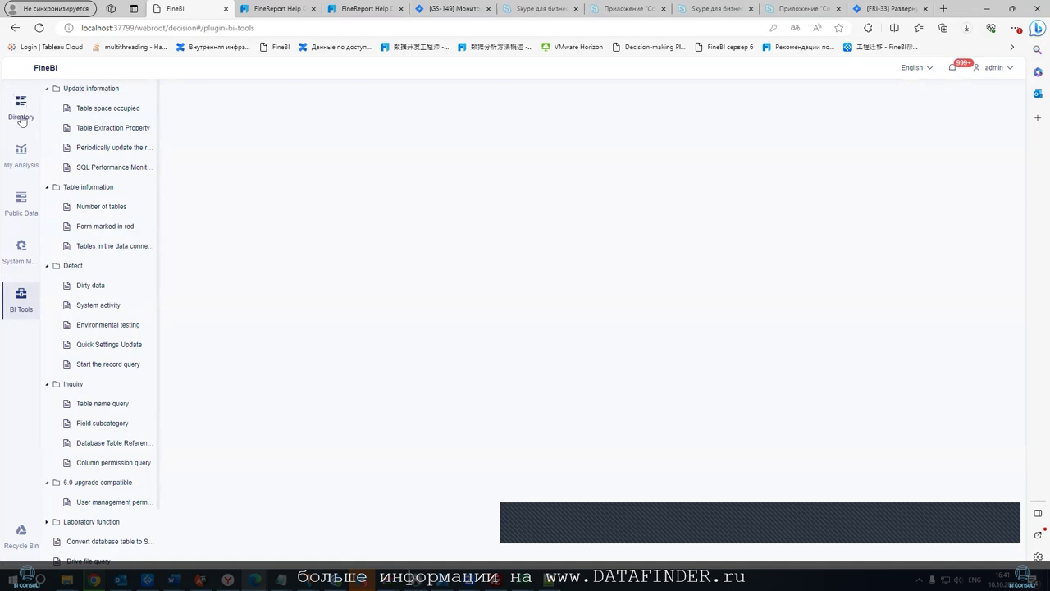
{"action": "left_click", "coordinate": [9, 203]}
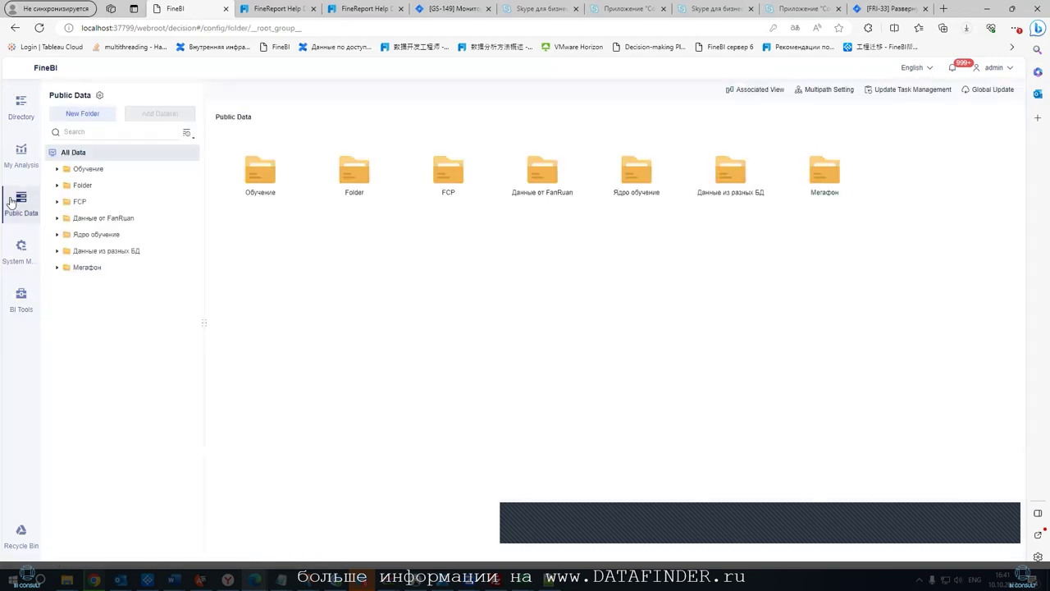
Expand the Обучение folder and widen the tree so dataset names like 12sql and BIC Clickhouse1_plan are readable
{"action": "left_click", "coordinate": [58, 169]}
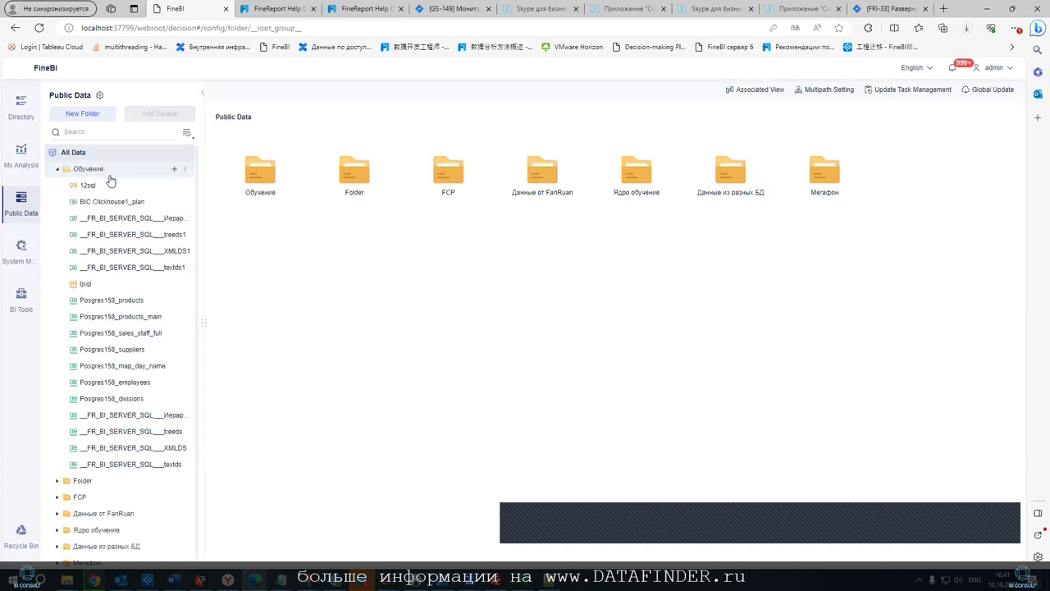
{"action": "left_click_drag", "start_coordinate": [206, 324], "coordinate": [366, 325]}
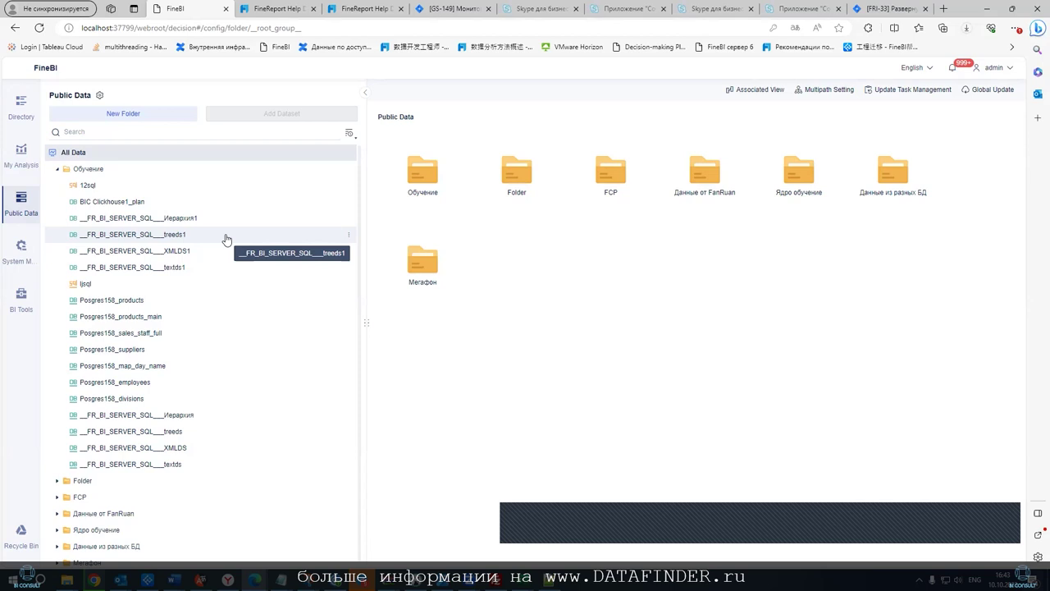
In My Analysis, select Analysis Subject3 and view its component
{"action": "left_click", "coordinate": [22, 156]}
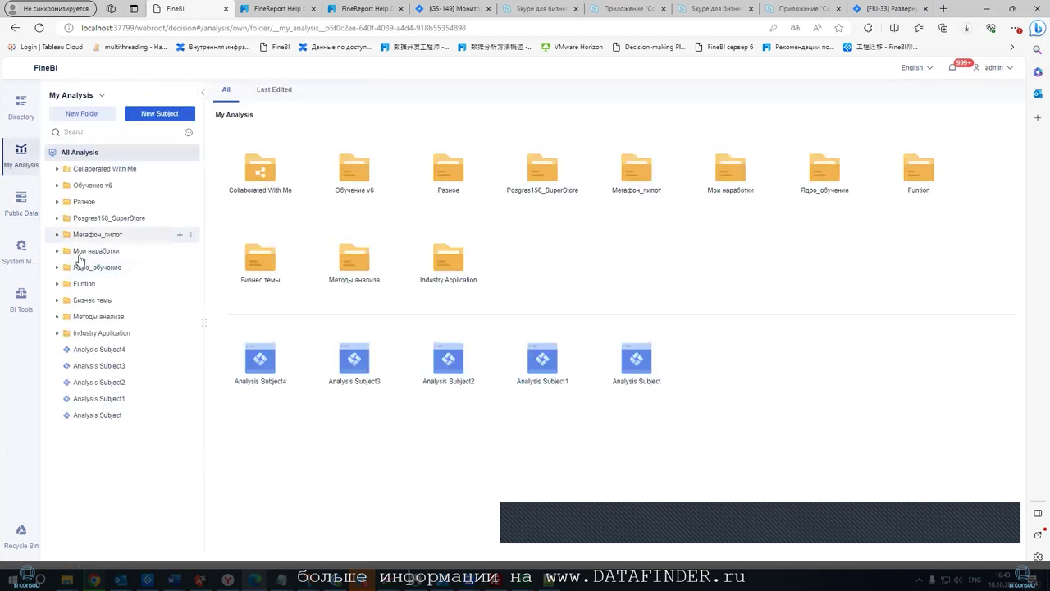
{"action": "left_click", "coordinate": [109, 350]}
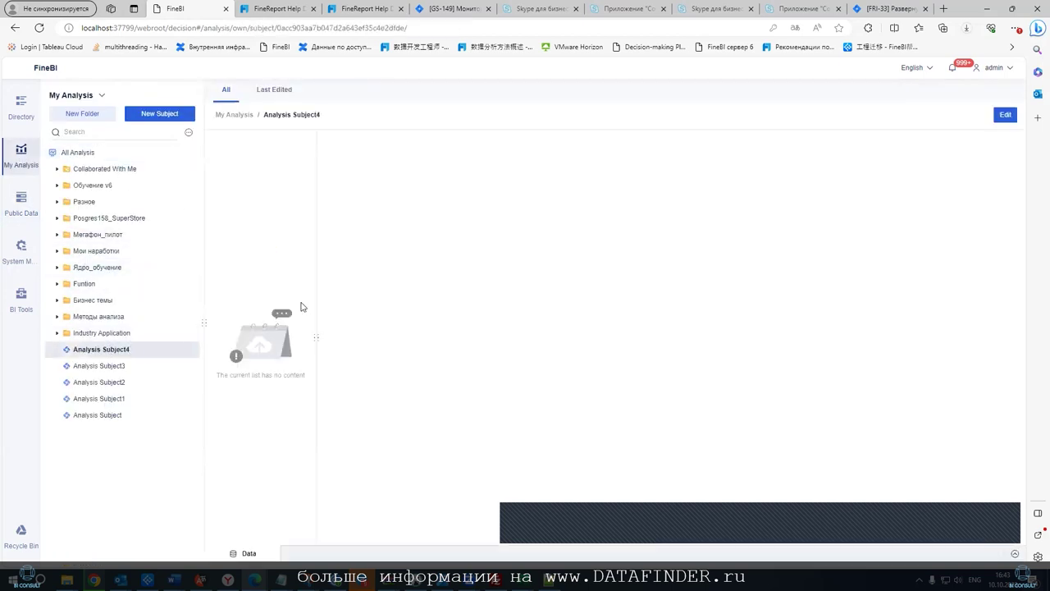
{"action": "left_click", "coordinate": [101, 366]}
{"action": "left_click", "coordinate": [312, 556]}
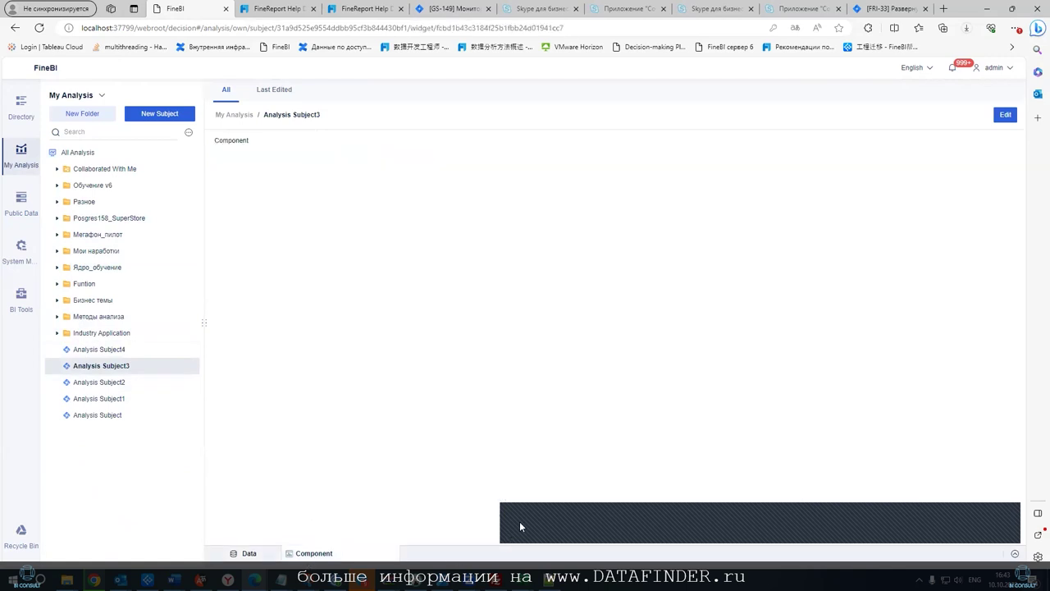
Edit the product_name by gross_sales_amount component, opening Switch data and cancelling it unchanged
{"action": "left_click", "coordinate": [1005, 115]}
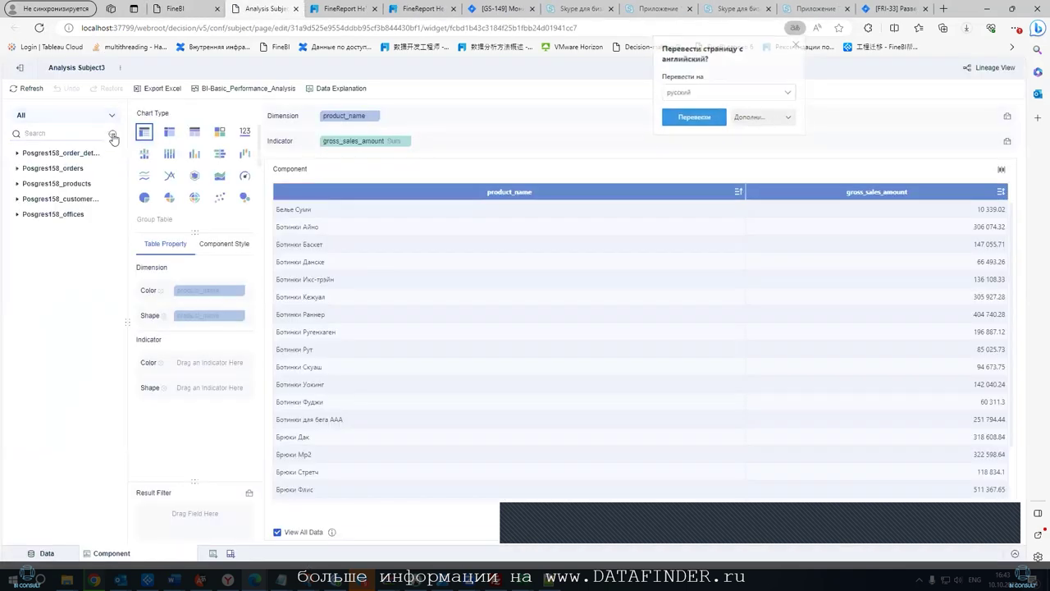
{"action": "left_click", "coordinate": [112, 133]}
{"action": "left_click", "coordinate": [135, 189]}
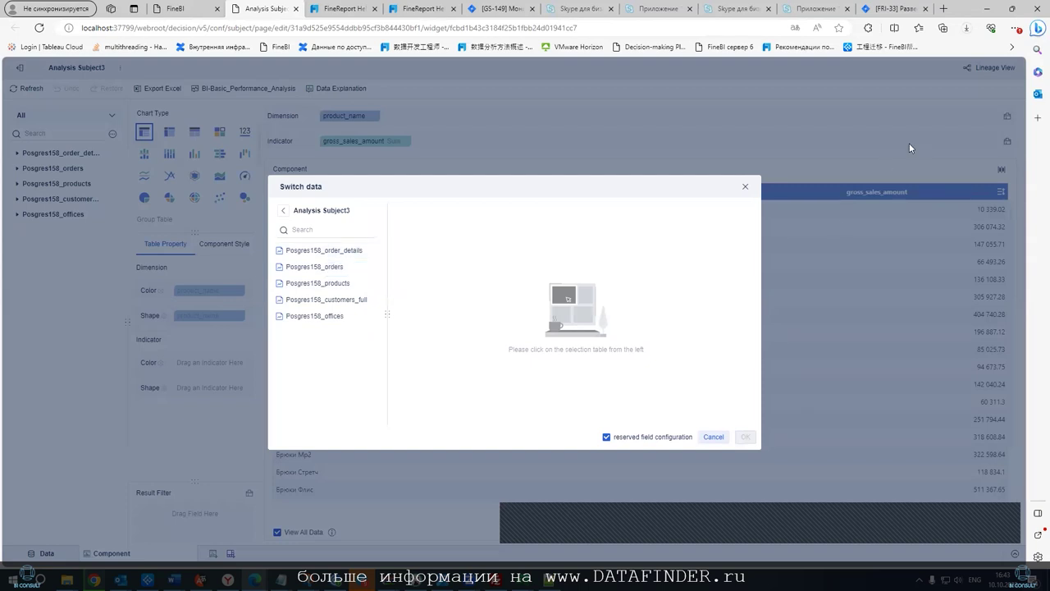
{"action": "left_click", "coordinate": [951, 240]}
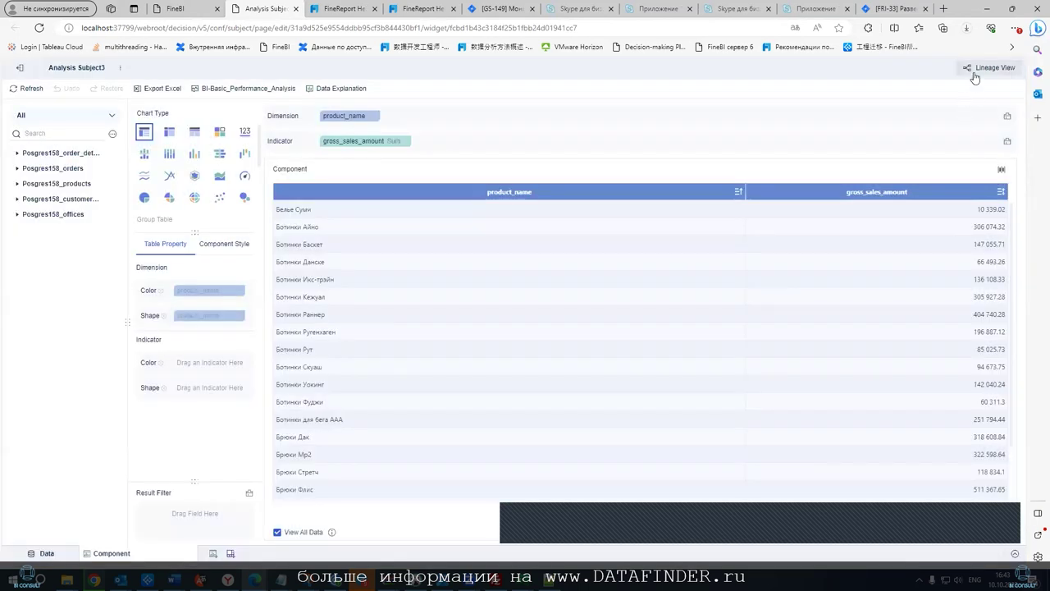
Open Lineage View and trace the component to Posgres158_products and Posgres158_order_details, then return to FineBI main
{"action": "left_click", "coordinate": [973, 69]}
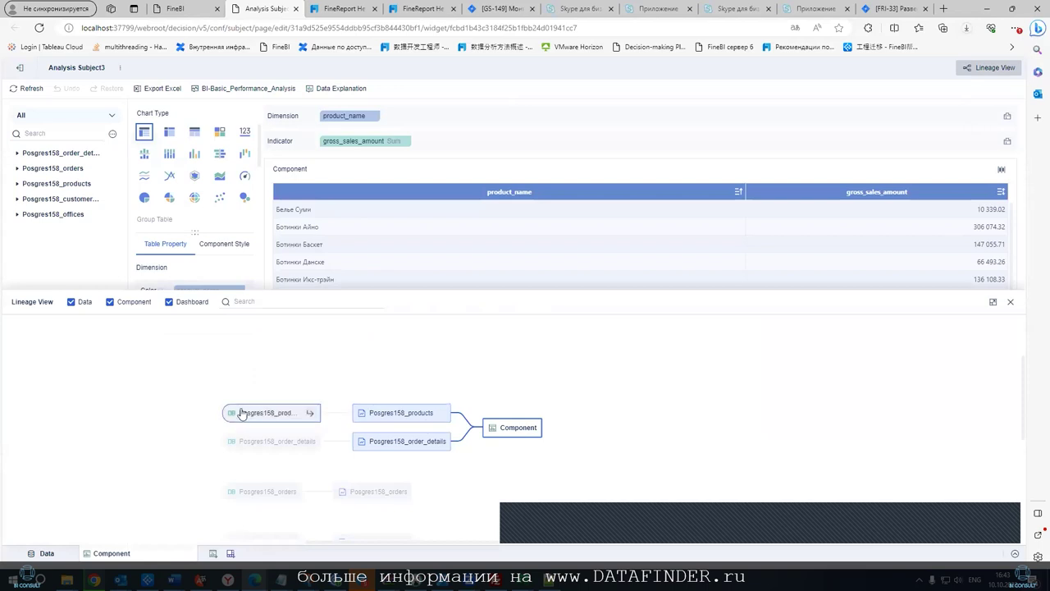
{"action": "scroll", "coordinate": [271, 370], "scroll_direction": "down", "scroll_amount": 1}
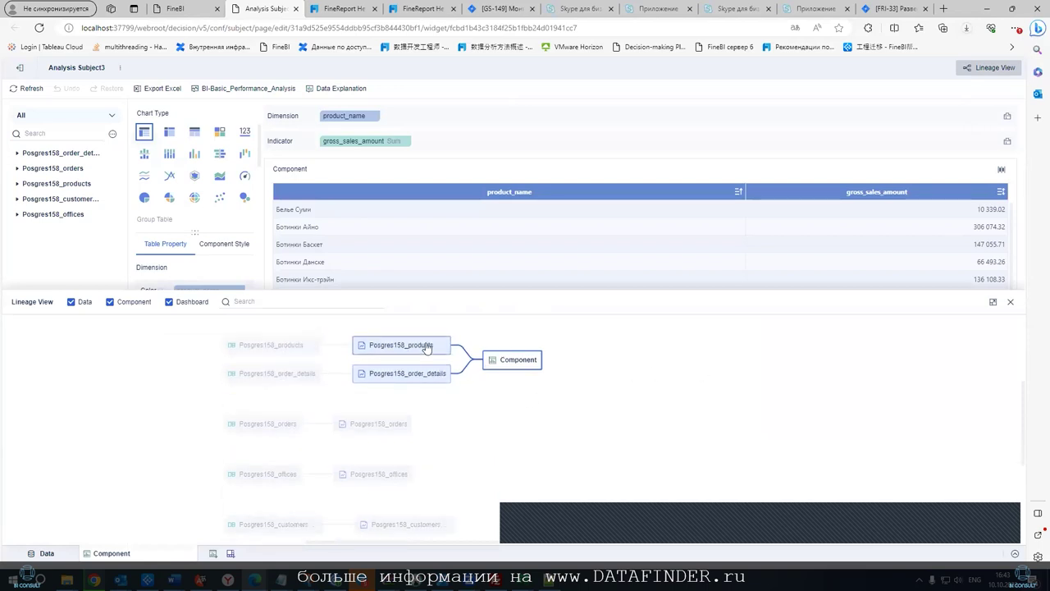
{"action": "mouse_move", "coordinate": [433, 351]}
{"action": "mouse_move", "coordinate": [516, 362]}
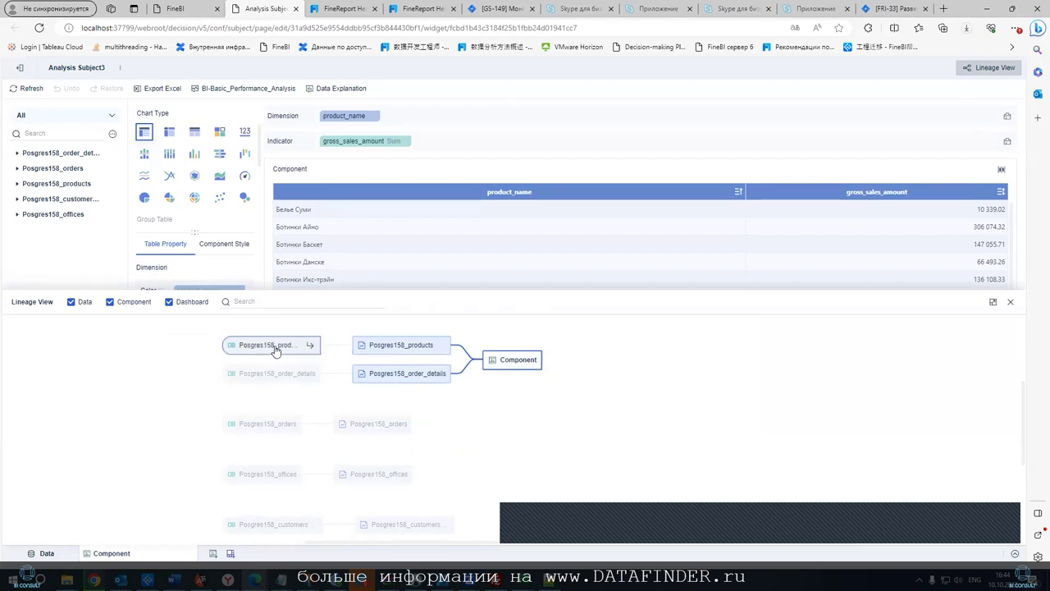
{"action": "mouse_move", "coordinate": [276, 350]}
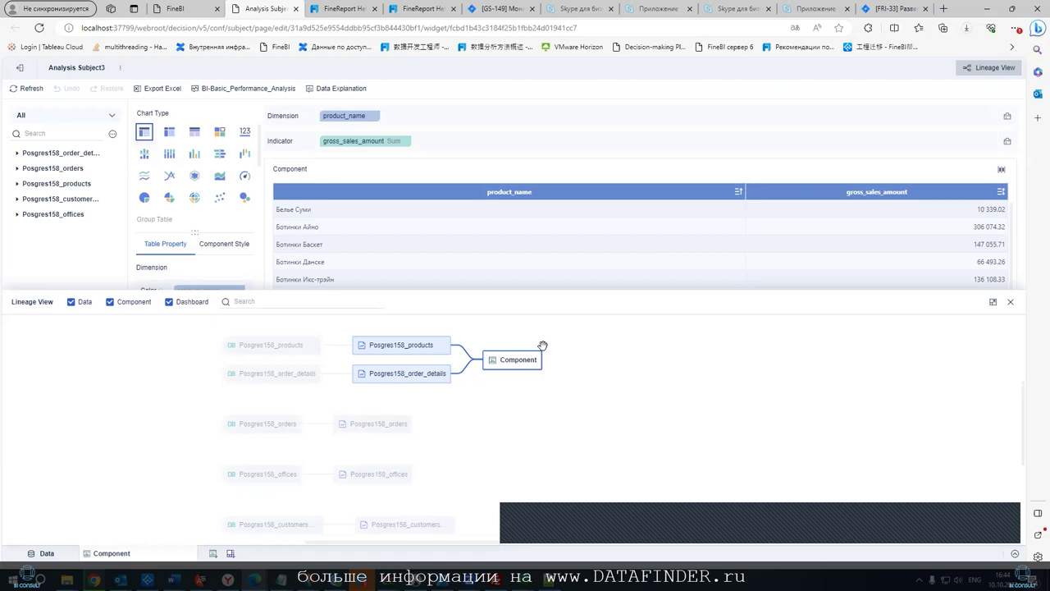
{"action": "left_click", "coordinate": [151, 10]}
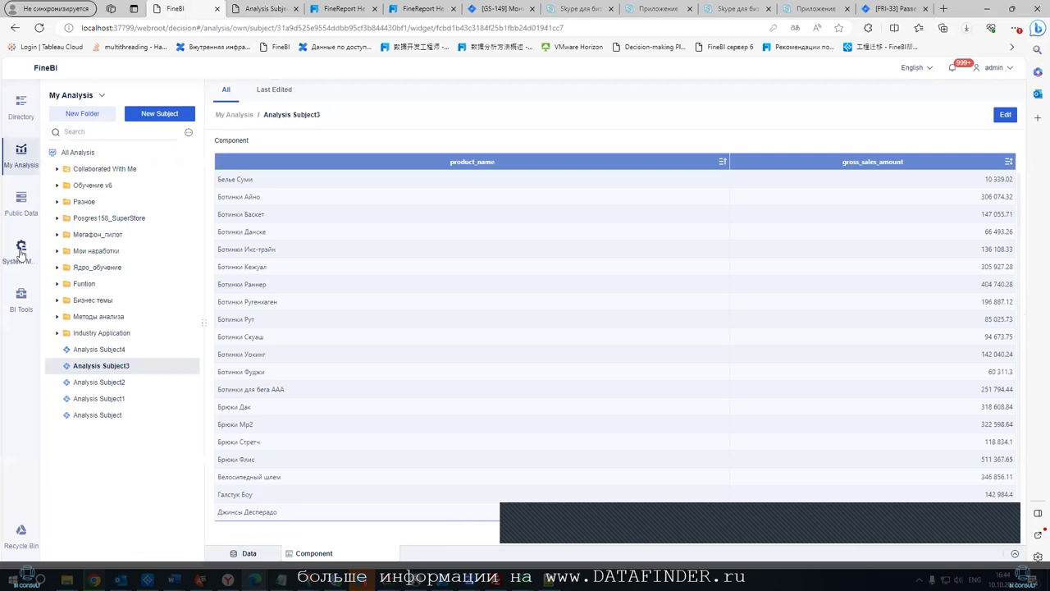
Under System Management > Data Connection > Server Dataset, preview the 13 rows of treeds
{"action": "left_click", "coordinate": [22, 250]}
{"action": "left_click", "coordinate": [169, 300]}
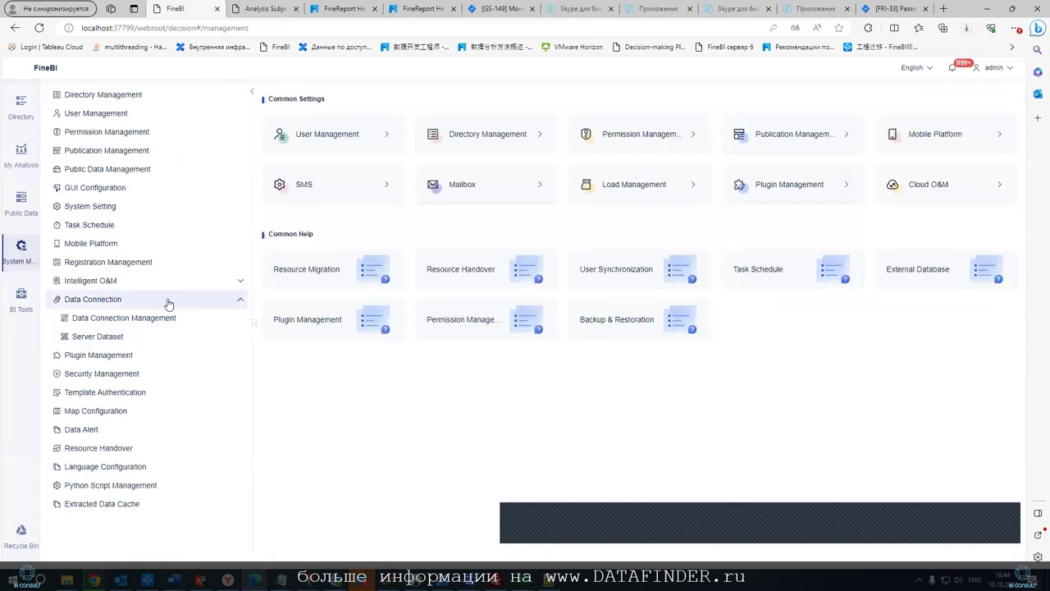
{"action": "left_click", "coordinate": [90, 336]}
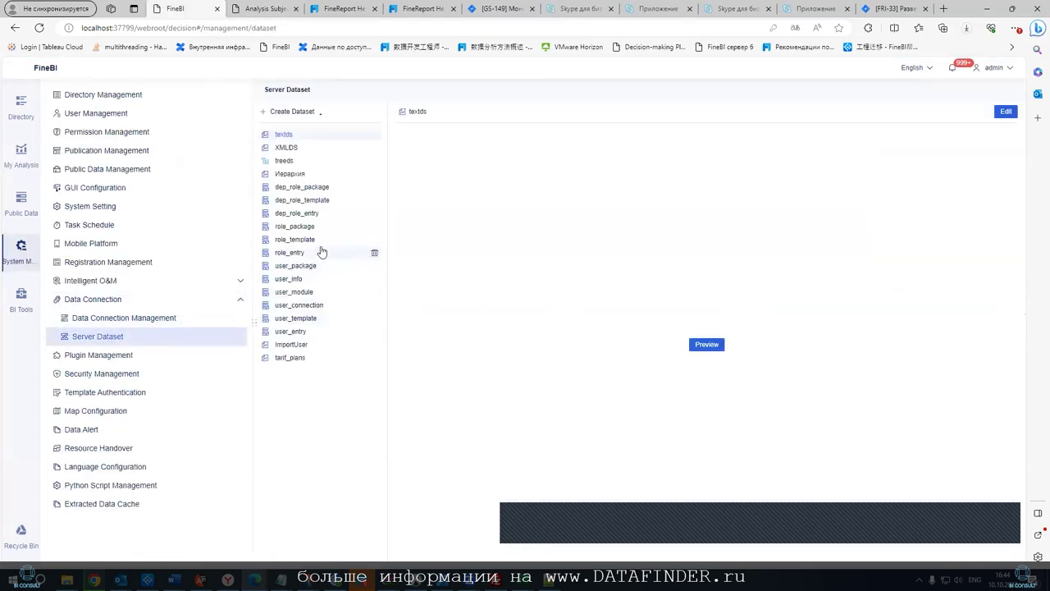
{"action": "left_click", "coordinate": [291, 161]}
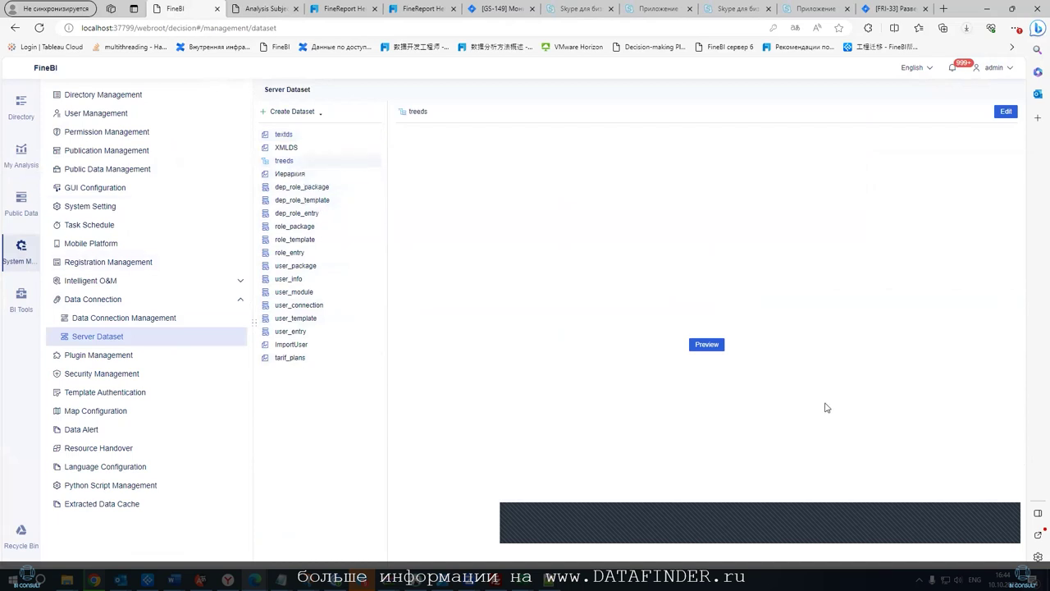
{"action": "left_click", "coordinate": [713, 347]}
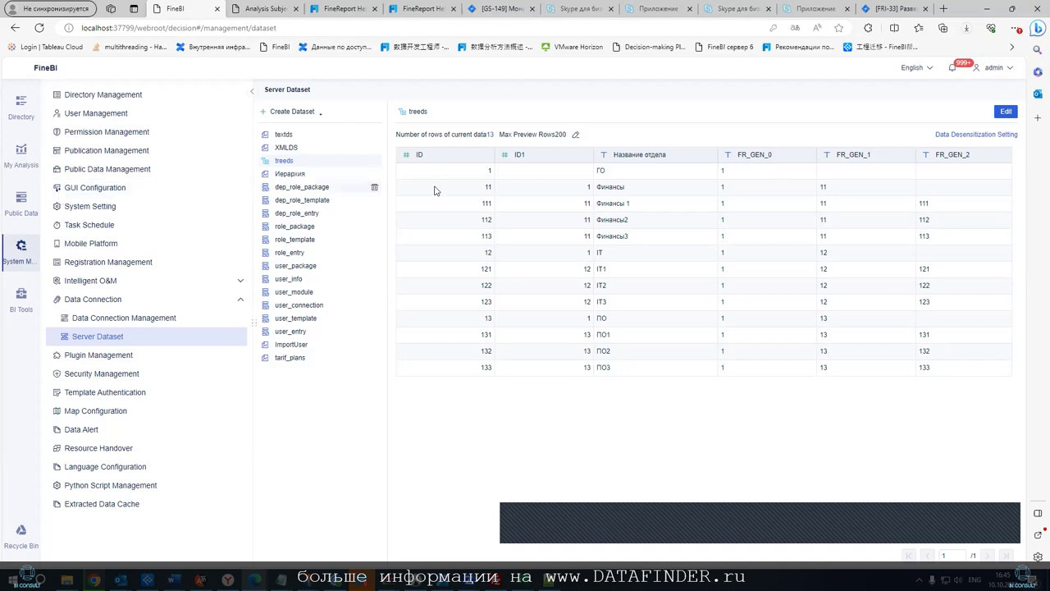
Preview the treeds tree build (ID identity, ID1 parent, from Иерархия) and save the dataset
{"action": "left_click", "coordinate": [292, 111]}
{"action": "left_click", "coordinate": [1004, 111]}
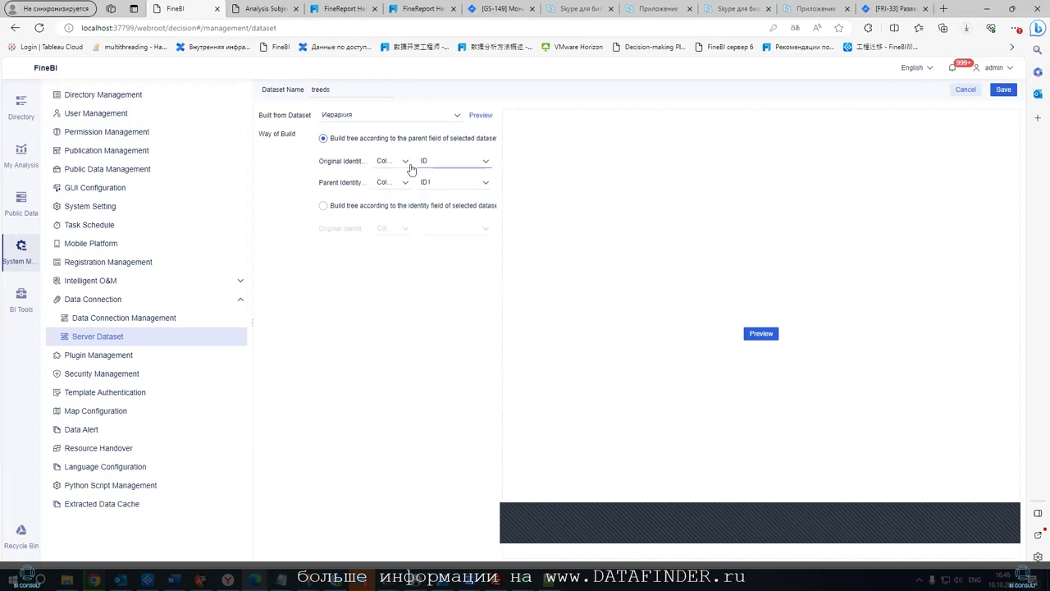
{"action": "left_click", "coordinate": [757, 333]}
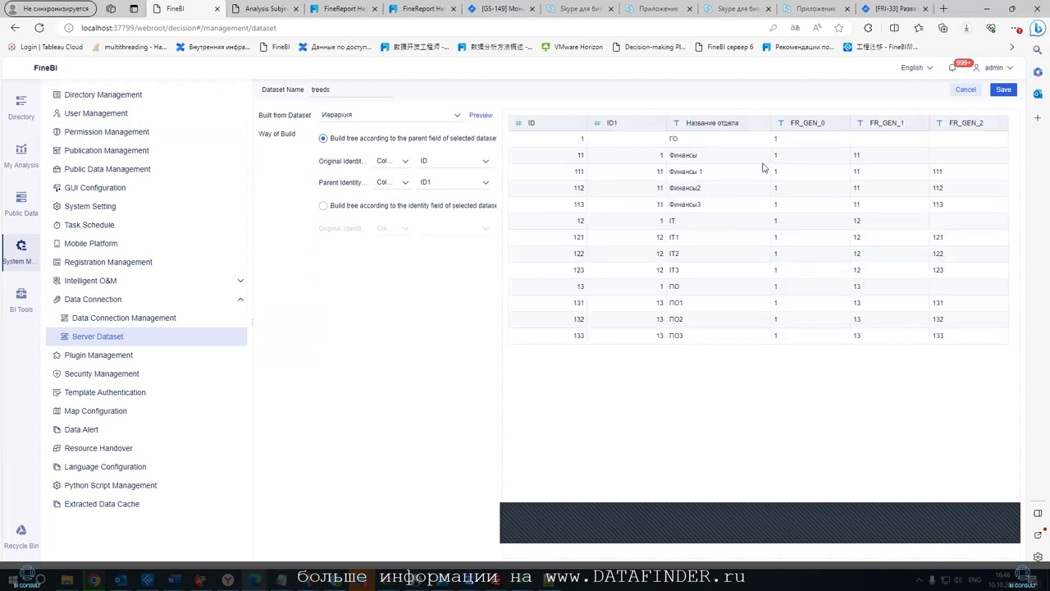
{"action": "left_click", "coordinate": [1003, 92]}
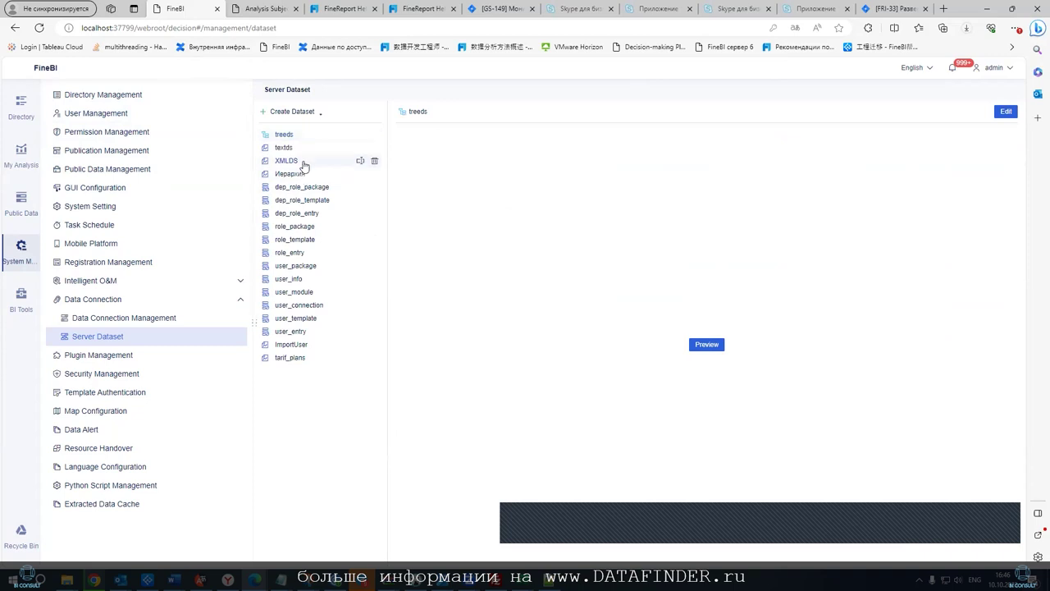
Preview treeds, inspect role_template, then return to Public Data to see the new server SQL datasets
{"action": "left_click", "coordinate": [298, 137]}
{"action": "left_click", "coordinate": [692, 346]}
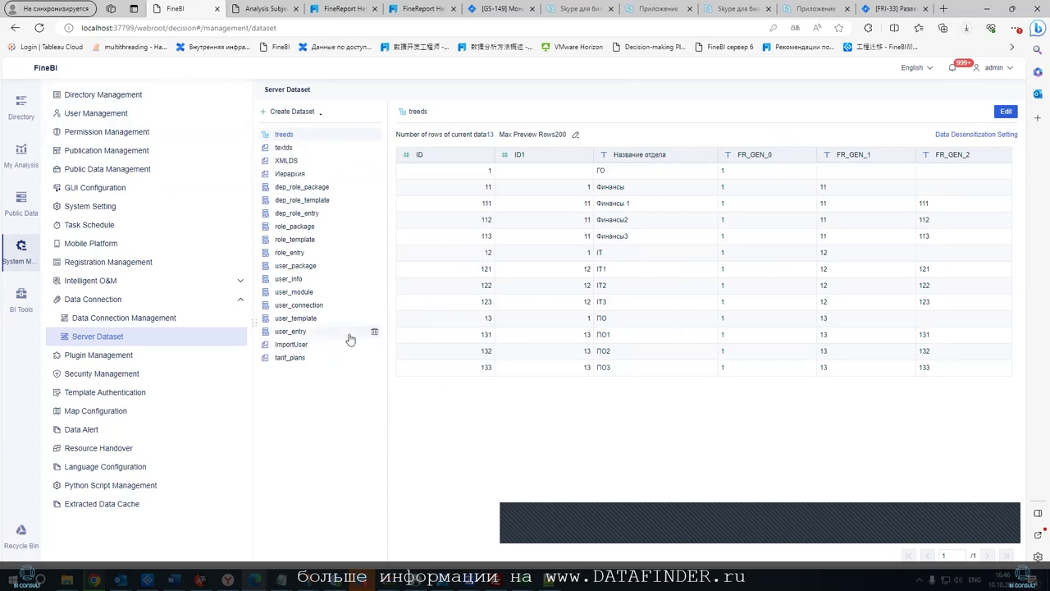
{"action": "left_click", "coordinate": [287, 239]}
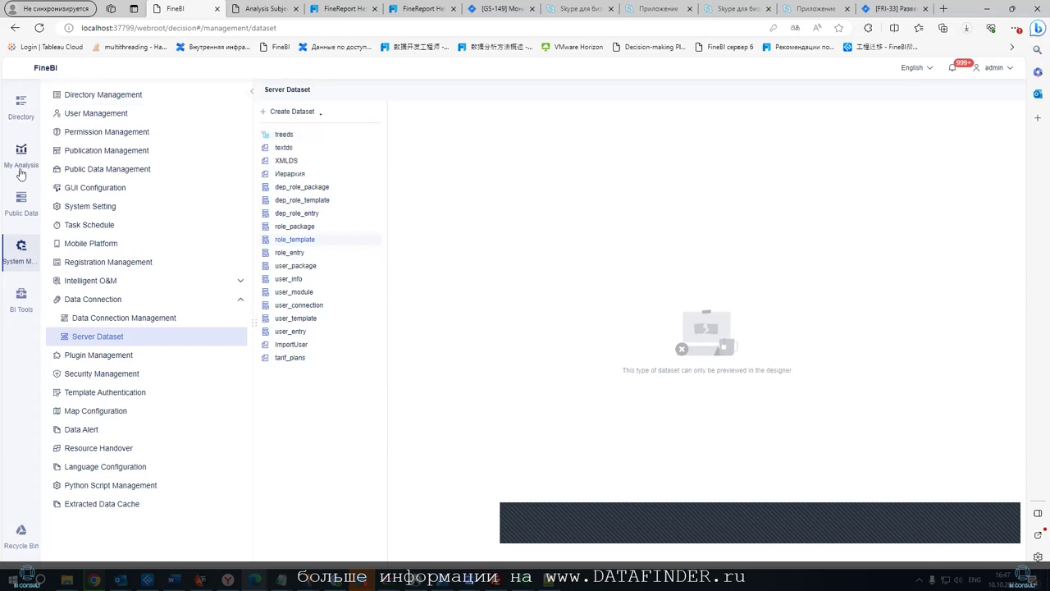
{"action": "left_click", "coordinate": [25, 199]}
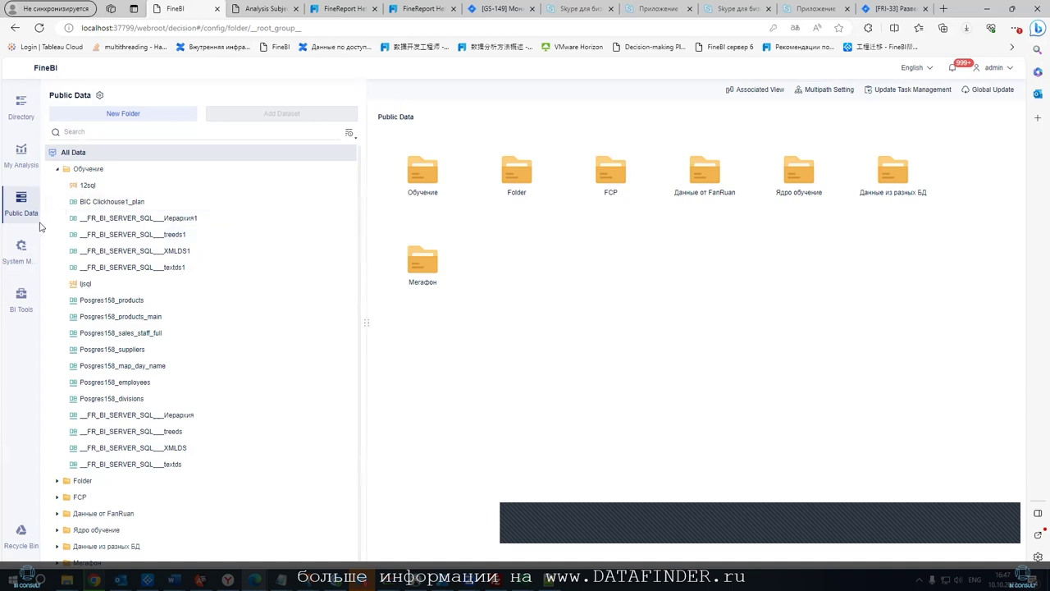
Start a new data connection, show all connector types, and search for 'Mongo'
{"action": "left_click", "coordinate": [18, 251]}
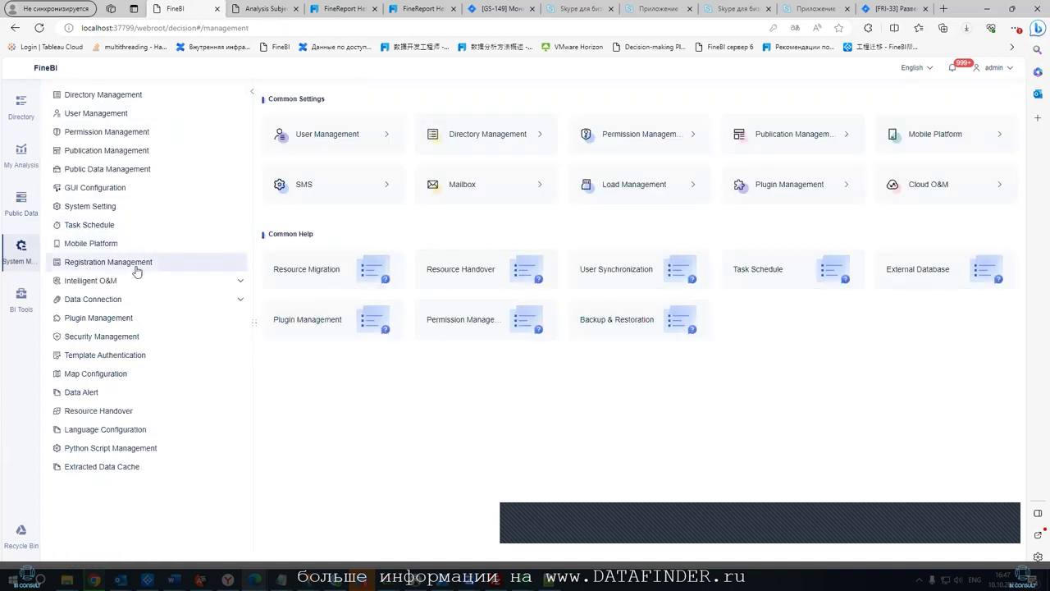
{"action": "left_click", "coordinate": [137, 299]}
{"action": "left_click", "coordinate": [111, 317]}
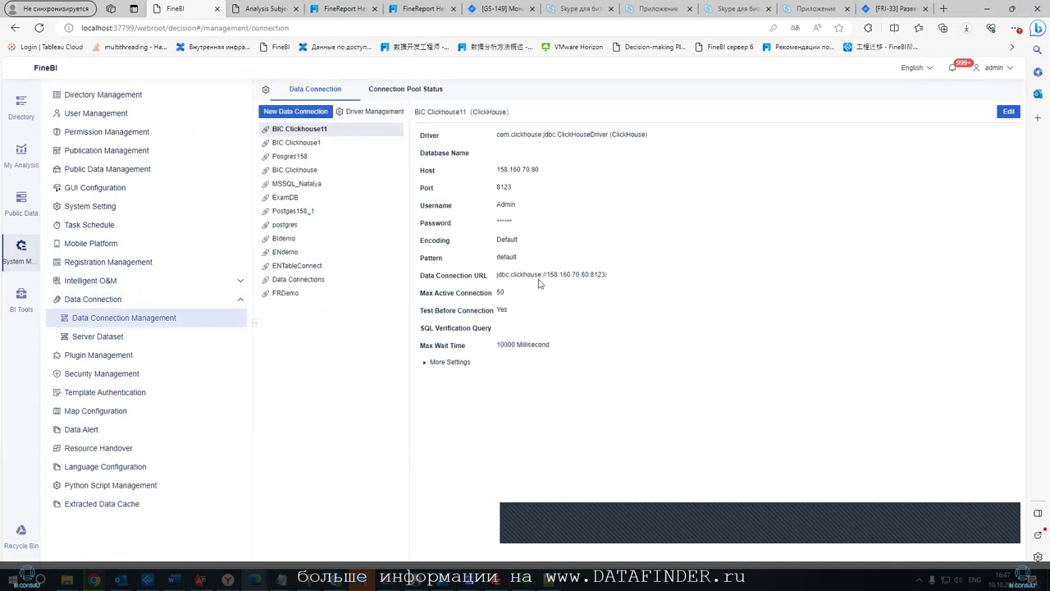
{"action": "left_click", "coordinate": [317, 107]}
{"action": "left_click", "coordinate": [267, 145]}
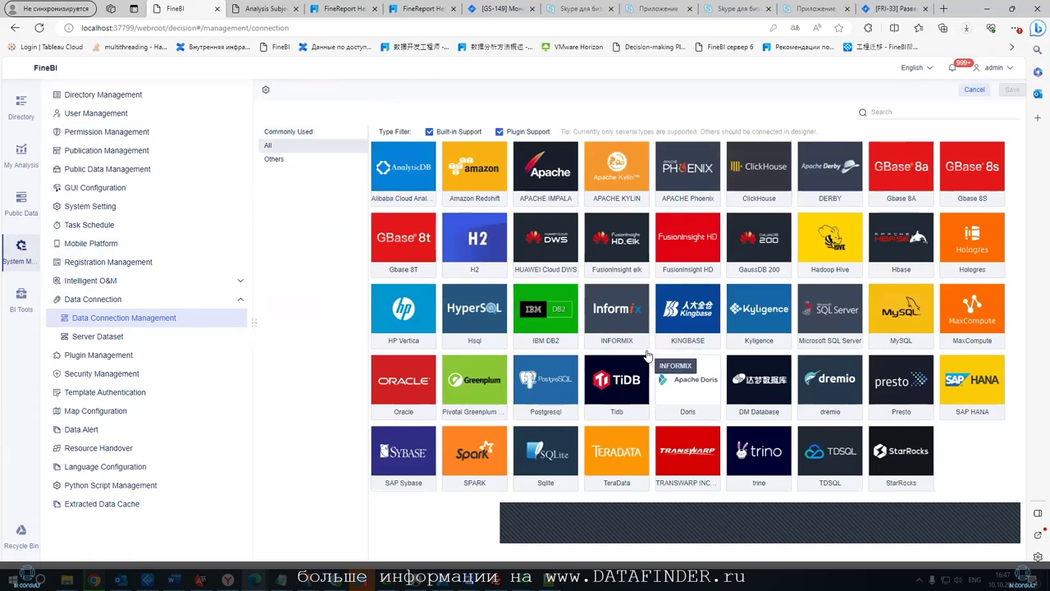
{"action": "left_click", "coordinate": [913, 110]}
{"action": "type", "text": "Mo"}
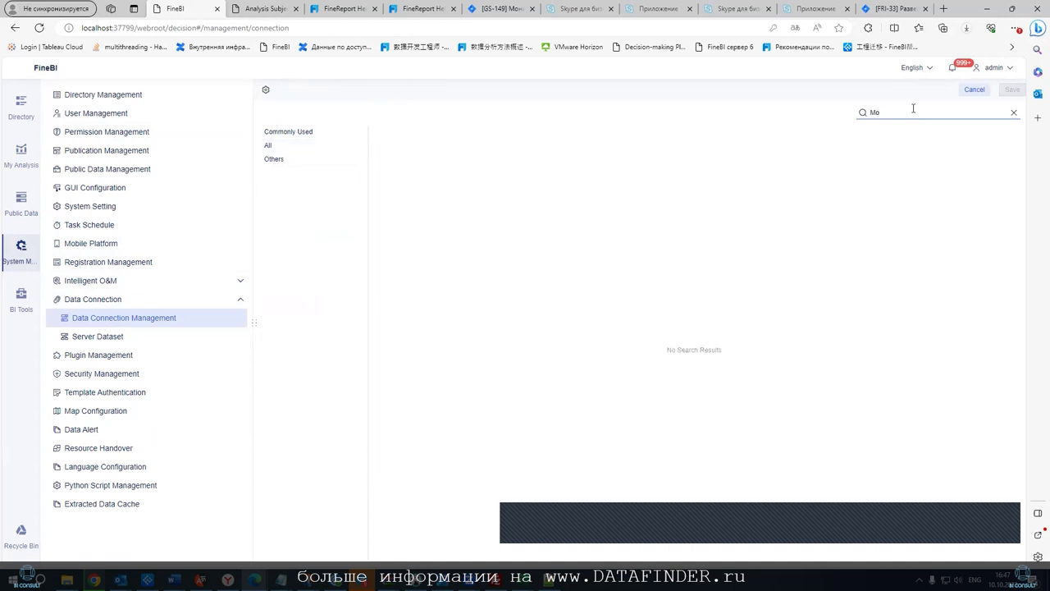
{"action": "type", "text": "ngo"}
Open Plugin Management and browse the Store App plugin grid, checking tile details
{"action": "left_click", "coordinate": [122, 355]}
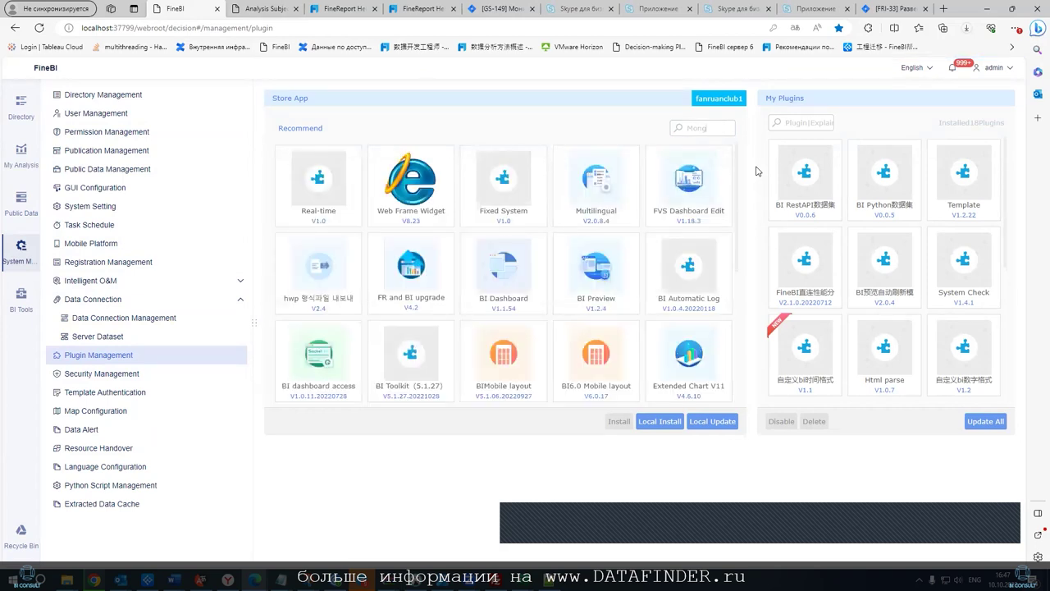
{"action": "scroll", "coordinate": [478, 271], "scroll_direction": "down", "scroll_amount": 1}
{"action": "scroll", "coordinate": [477, 271], "scroll_direction": "down", "scroll_amount": 1}
{"action": "scroll", "coordinate": [477, 270], "scroll_direction": "down", "scroll_amount": 1}
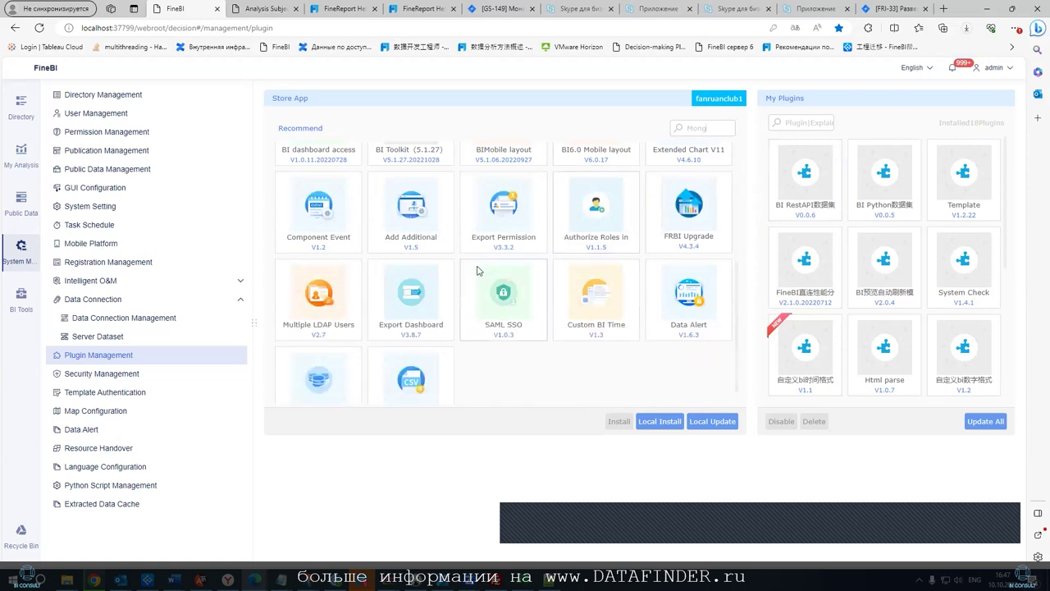
{"action": "scroll", "coordinate": [604, 312], "scroll_direction": "up", "scroll_amount": 1}
{"action": "mouse_move", "coordinate": [602, 328]}
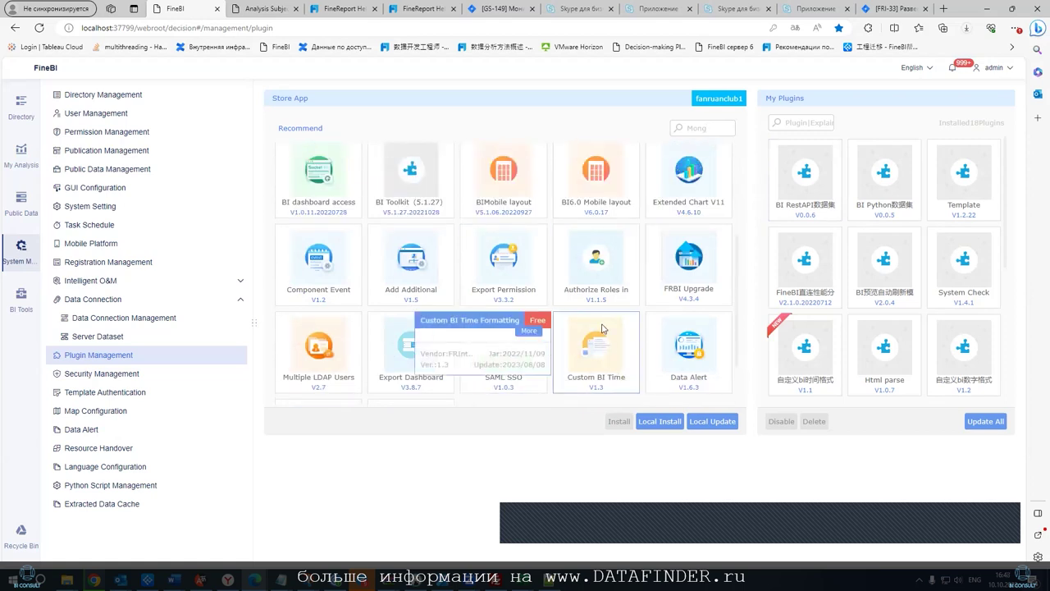
{"action": "scroll", "coordinate": [602, 328], "scroll_direction": "up", "scroll_amount": 1}
{"action": "scroll", "coordinate": [602, 328], "scroll_direction": "up", "scroll_amount": 1}
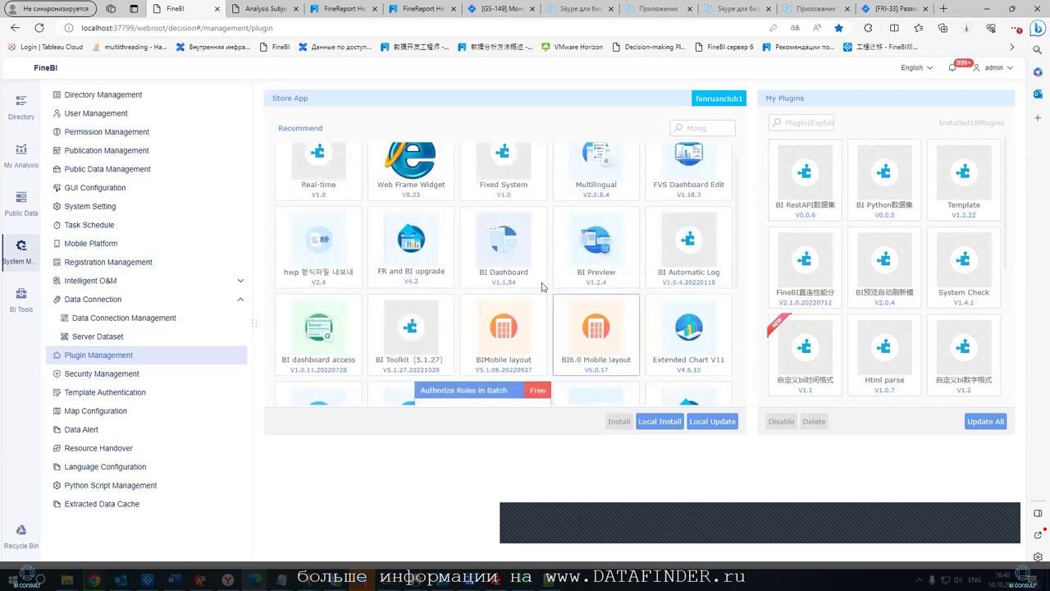
{"action": "scroll", "coordinate": [550, 279], "scroll_direction": "up", "scroll_amount": 1}
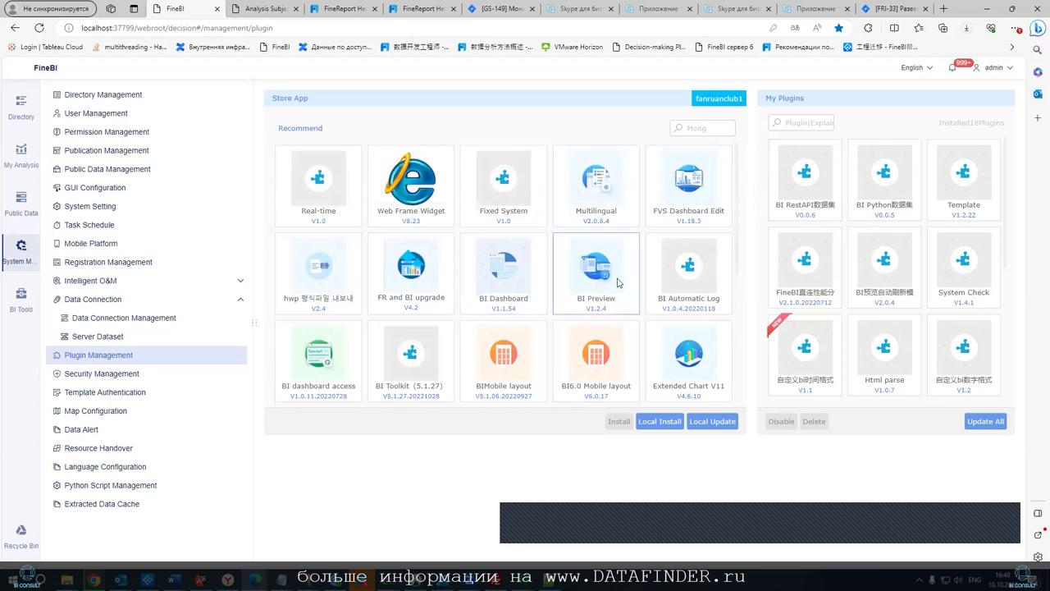
{"action": "mouse_move", "coordinate": [610, 273]}
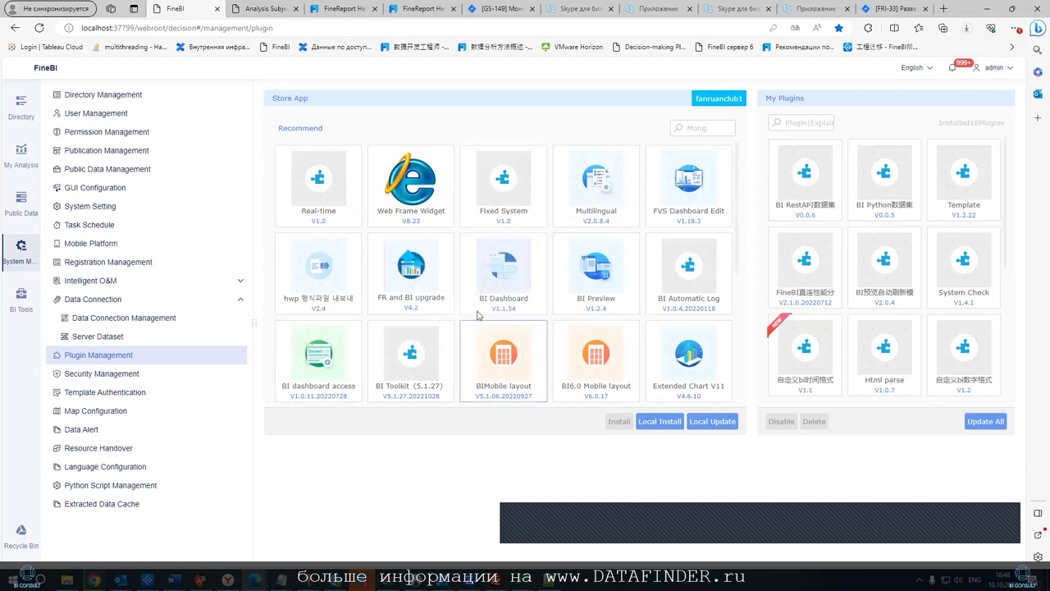
{"action": "scroll", "coordinate": [539, 293], "scroll_direction": "down", "scroll_amount": 2}
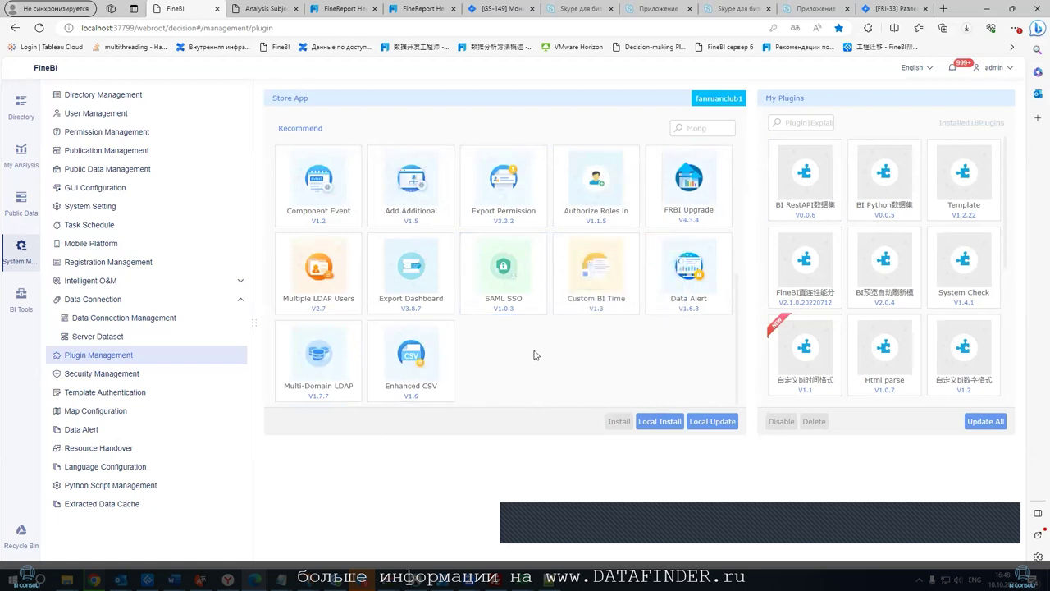
{"action": "scroll", "coordinate": [534, 354], "scroll_direction": "up", "scroll_amount": 1}
{"action": "mouse_move", "coordinate": [502, 339]}
{"action": "scroll", "coordinate": [502, 339], "scroll_direction": "up", "scroll_amount": 1}
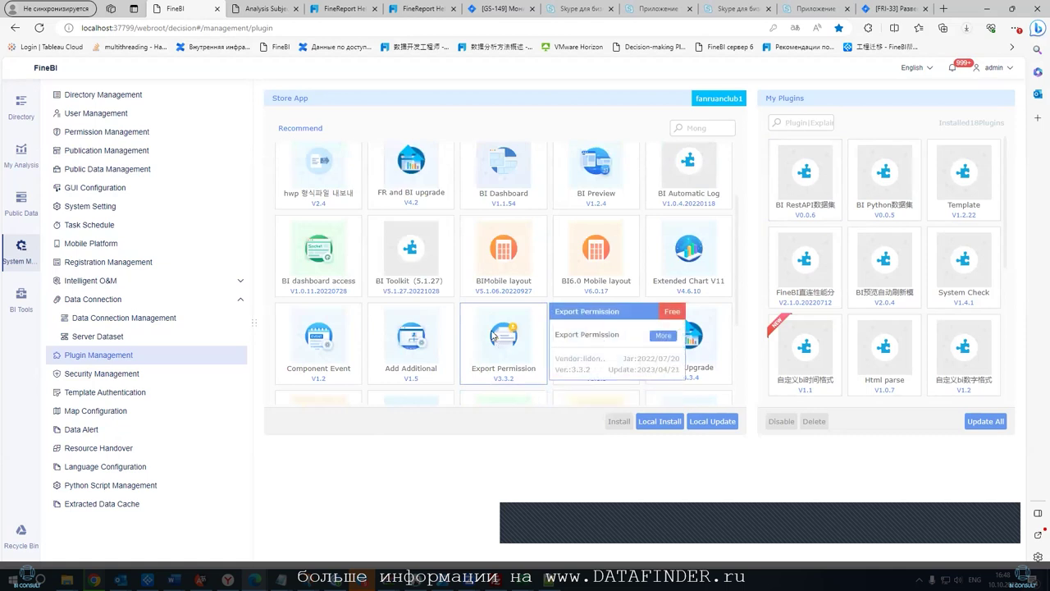
{"action": "mouse_move", "coordinate": [415, 329]}
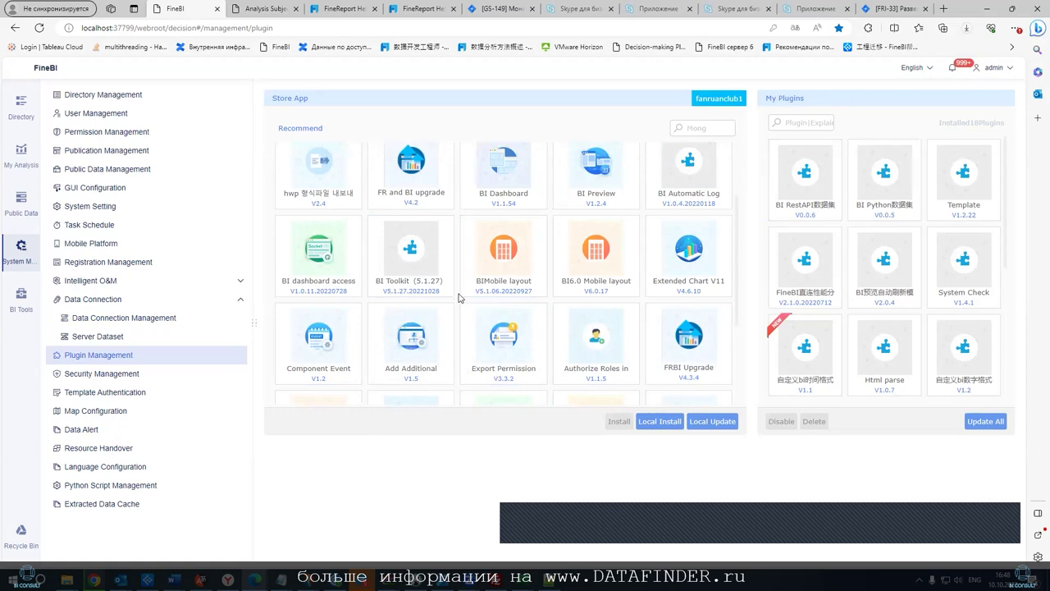
{"action": "scroll", "coordinate": [460, 304], "scroll_direction": "up", "scroll_amount": 1}
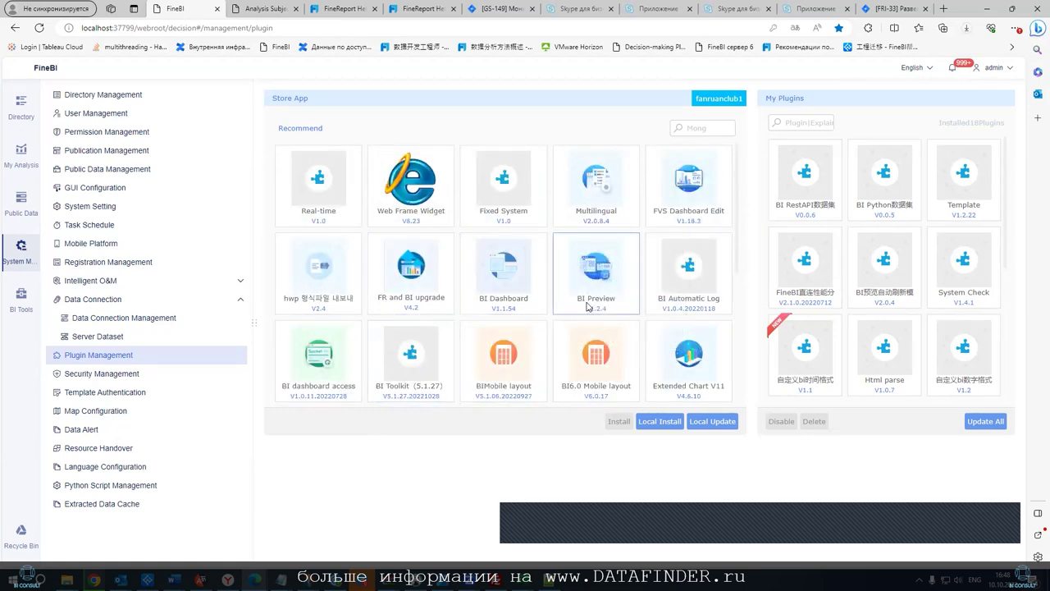
{"action": "scroll", "coordinate": [587, 306], "scroll_direction": "down", "scroll_amount": 1}
{"action": "scroll", "coordinate": [587, 306], "scroll_direction": "down", "scroll_amount": 1}
{"action": "scroll", "coordinate": [587, 306], "scroll_direction": "down", "scroll_amount": 1}
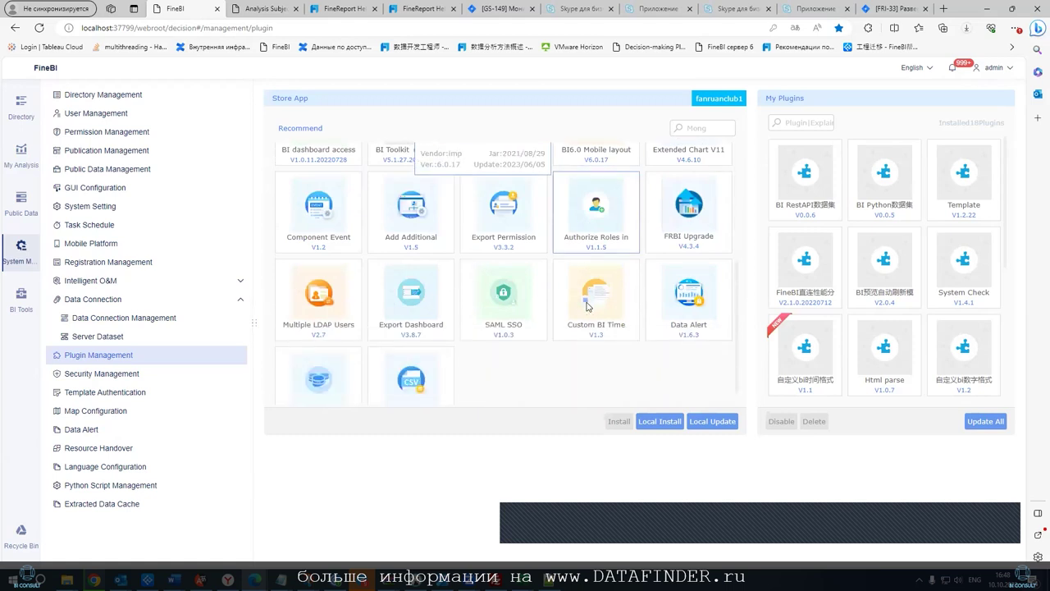
{"action": "scroll", "coordinate": [555, 365], "scroll_direction": "down", "scroll_amount": 1}
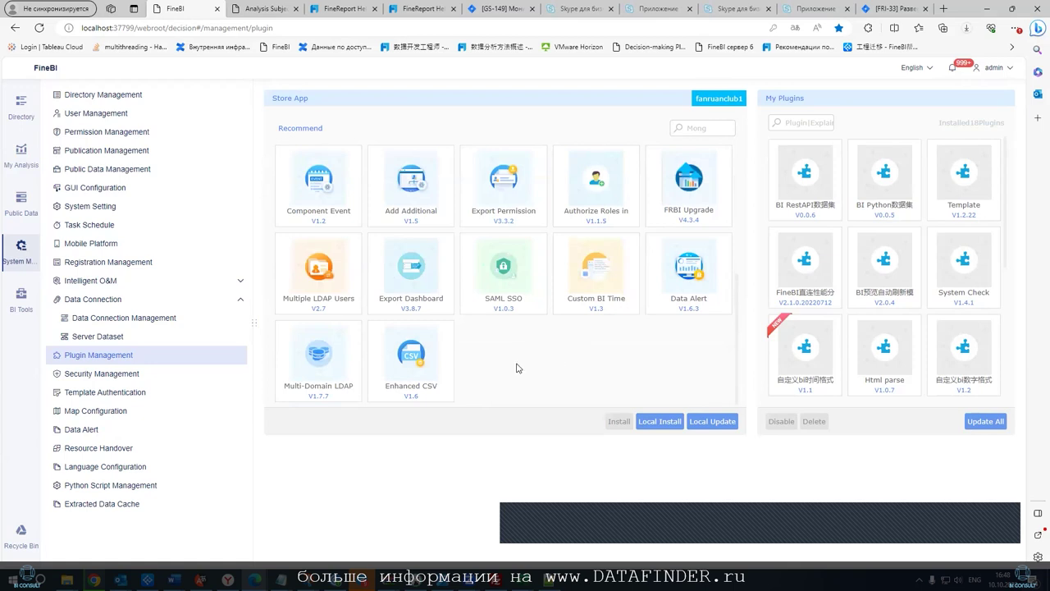
{"action": "scroll", "coordinate": [540, 361], "scroll_direction": "down", "scroll_amount": 2}
{"action": "scroll", "coordinate": [541, 360], "scroll_direction": "down", "scroll_amount": 1}
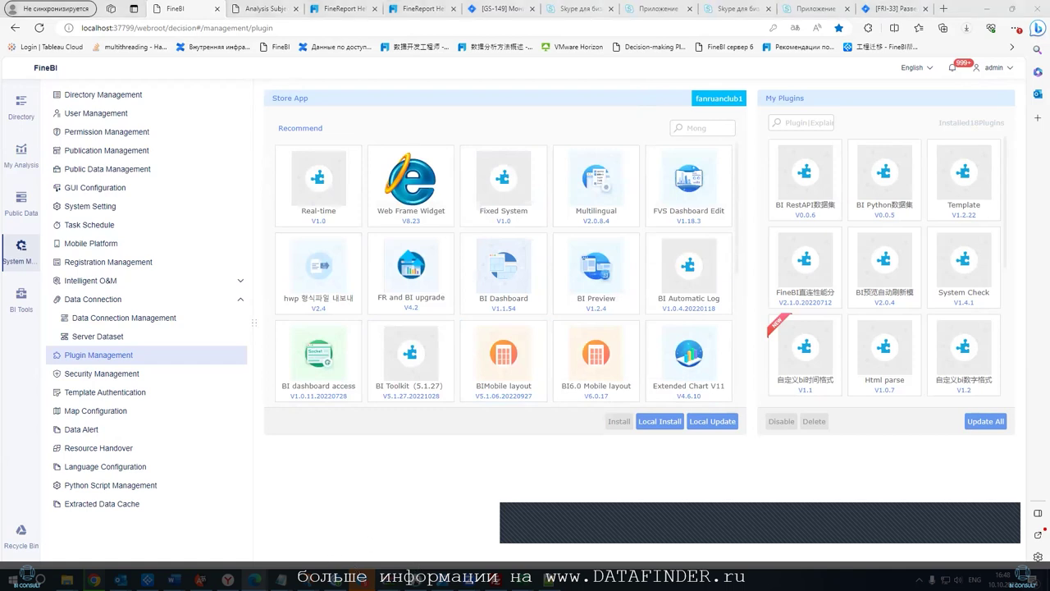
{"action": "mouse_move", "coordinate": [254, 579]}
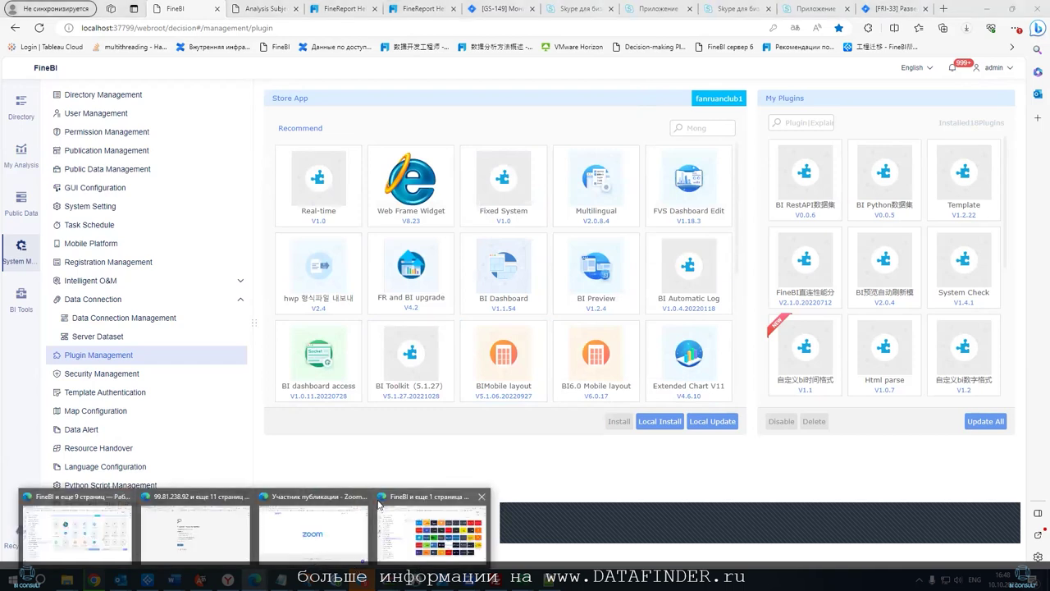
Bring the other FineBI browser window forward and open a new empty tab beside Analysis Subject2
{"action": "left_click", "coordinate": [404, 506]}
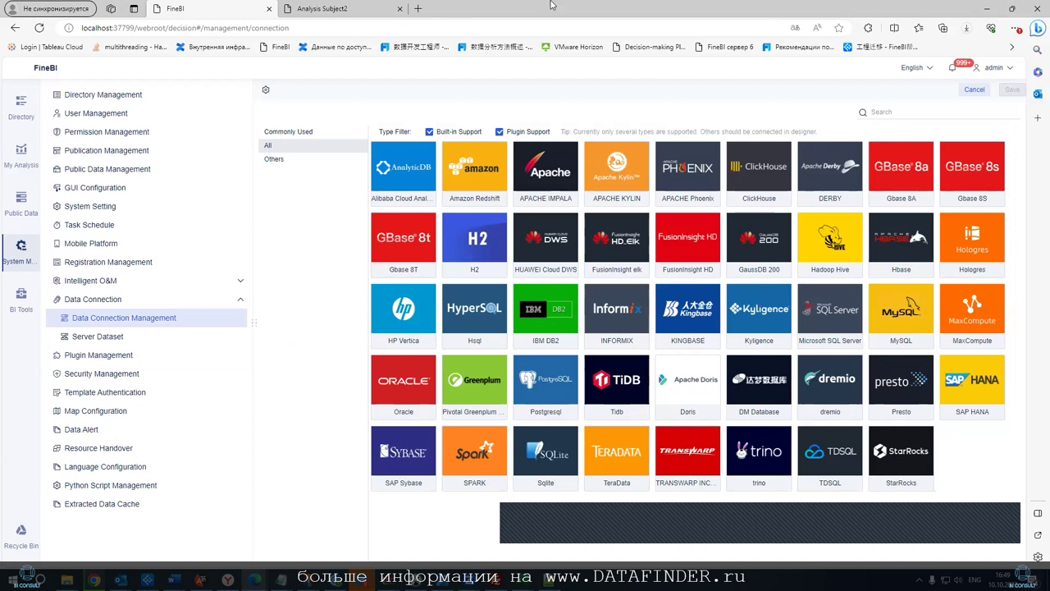
{"action": "left_click", "coordinate": [421, 9]}
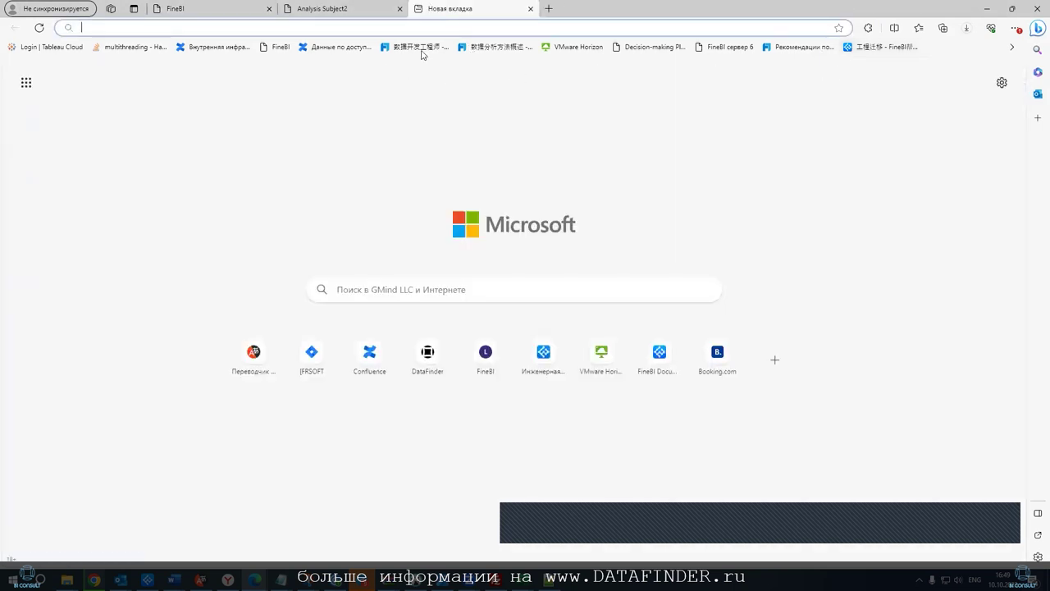
{"action": "left_click", "coordinate": [318, 11]}
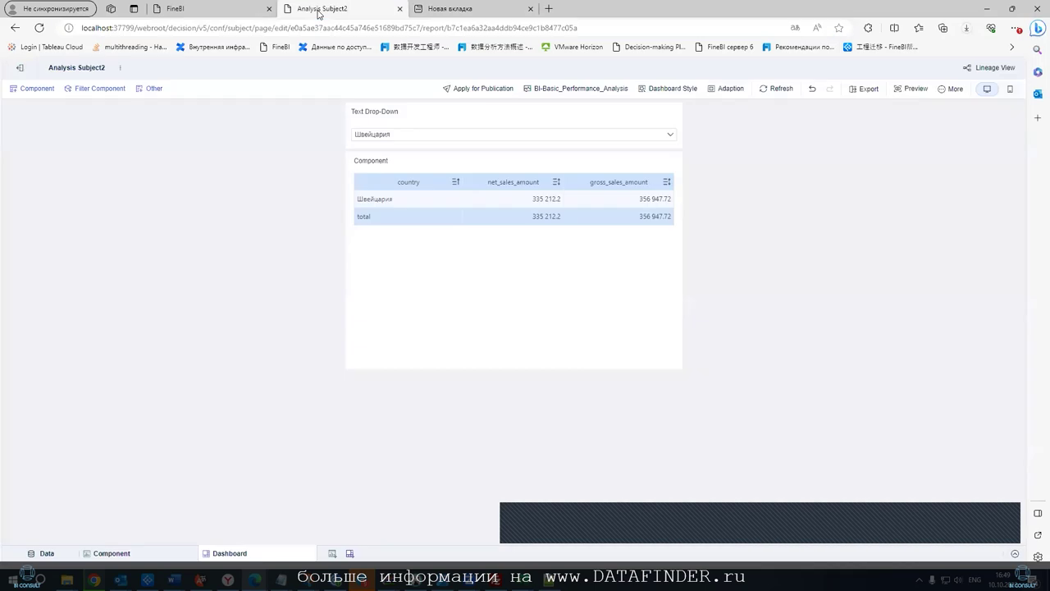
{"action": "left_click", "coordinate": [447, 15]}
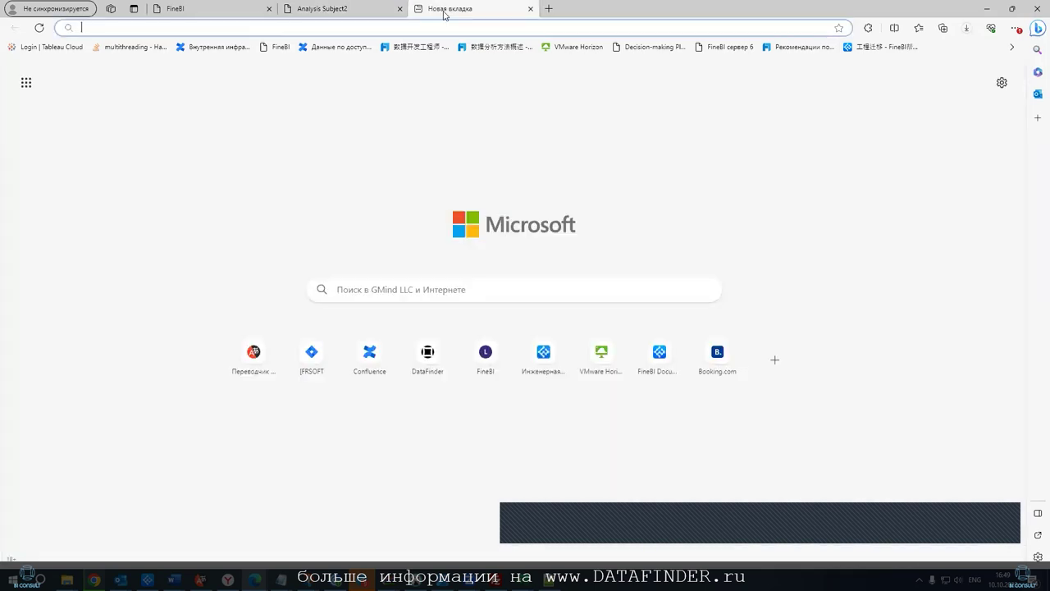
Switch to the Analysis Subject2 dashboard tab
{"action": "left_click", "coordinate": [319, 14]}
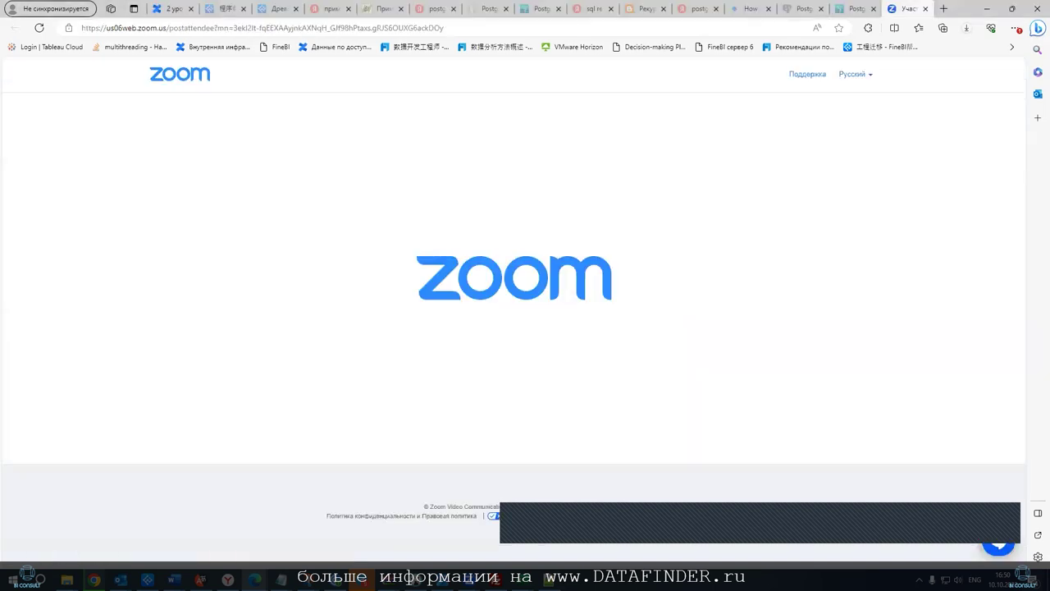
Open the data connection overview article and widen the documentation's contents sidebar
{"action": "left_click", "coordinate": [270, 12]}
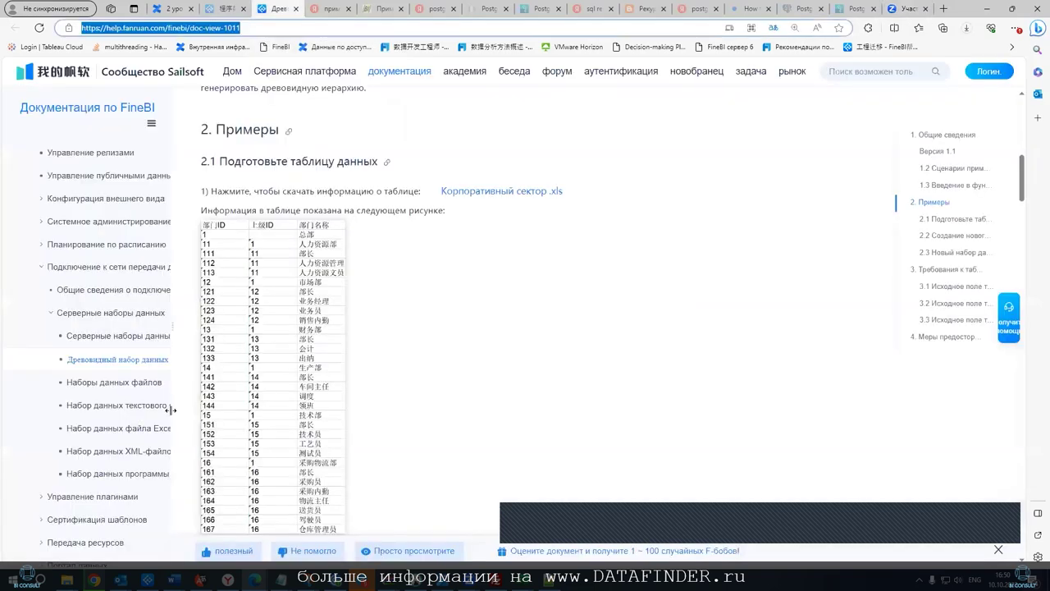
{"action": "left_click", "coordinate": [58, 294]}
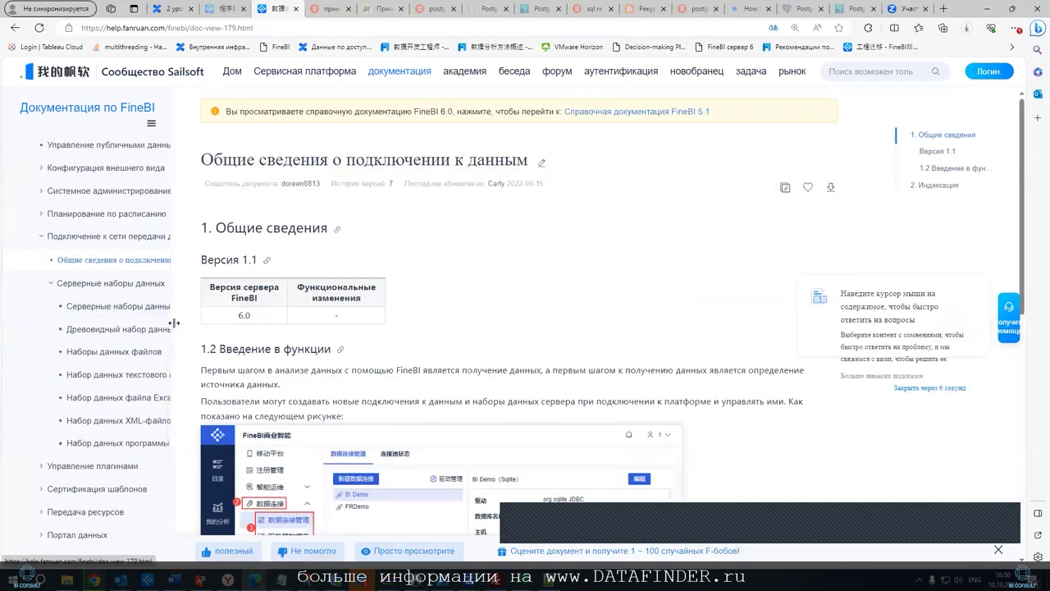
{"action": "left_click_drag", "start_coordinate": [303, 315], "coordinate": [302, 320]}
Bring the fanruan log in Notepad back to the front
{"action": "left_click", "coordinate": [853, 74]}
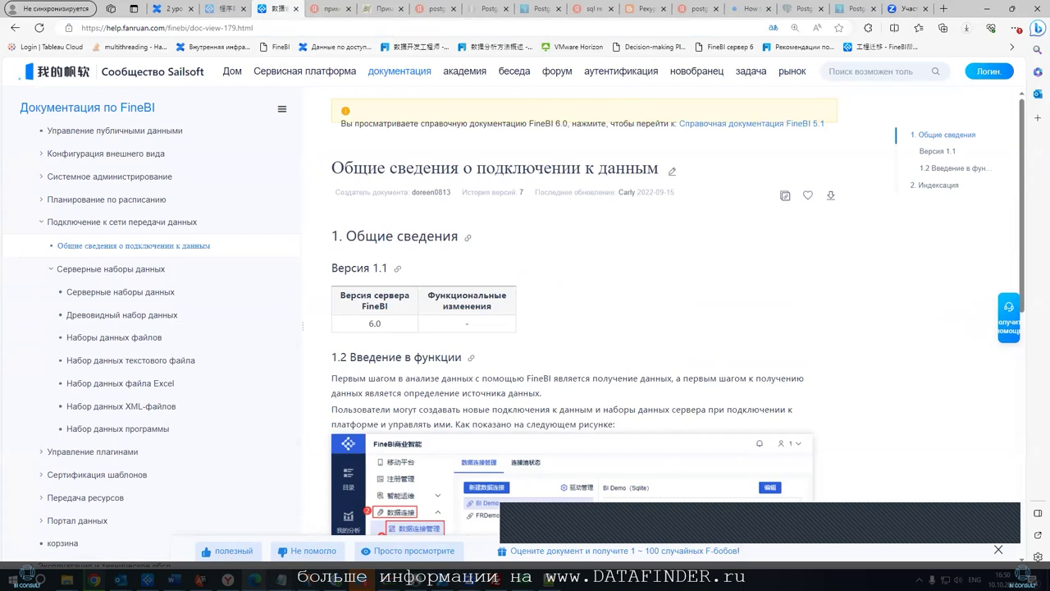
{"action": "mouse_move", "coordinate": [443, 566]}
{"action": "left_click", "coordinate": [458, 542]}
Scroll up through the fanruan log to review earlier entries
{"action": "scroll", "coordinate": [325, 337], "scroll_direction": "up", "scroll_amount": 4}
{"action": "scroll", "coordinate": [397, 407], "scroll_direction": "up", "scroll_amount": 6}
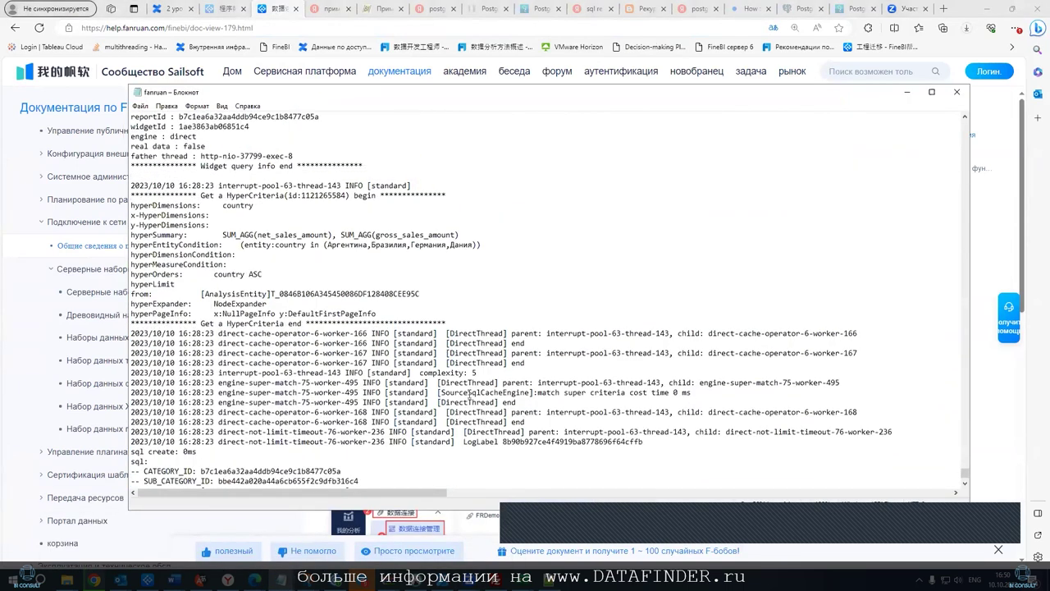
{"action": "scroll", "coordinate": [435, 392], "scroll_direction": "down", "scroll_amount": 1}
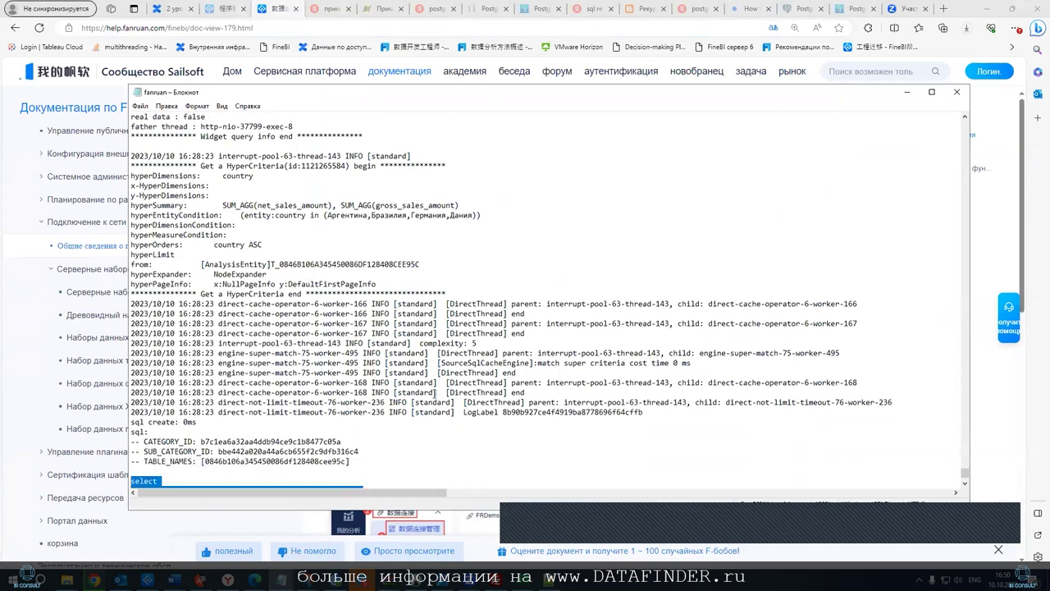
{"action": "scroll", "coordinate": [436, 392], "scroll_direction": "up", "scroll_amount": 6}
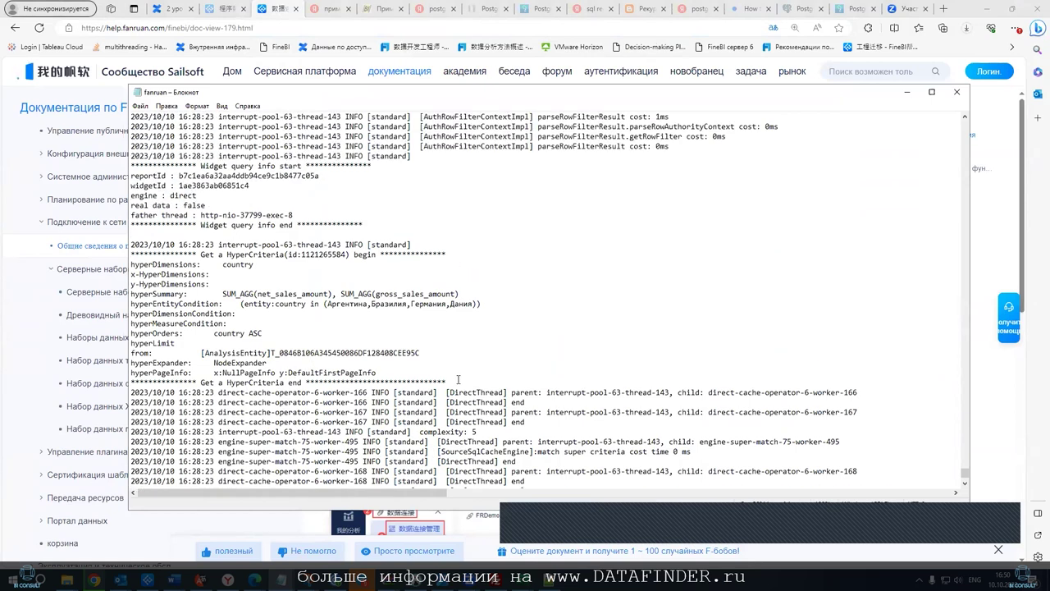
{"action": "scroll", "coordinate": [453, 383], "scroll_direction": "up", "scroll_amount": 3}
{"action": "scroll", "coordinate": [454, 383], "scroll_direction": "up", "scroll_amount": 2}
{"action": "scroll", "coordinate": [453, 385], "scroll_direction": "up", "scroll_amount": 3}
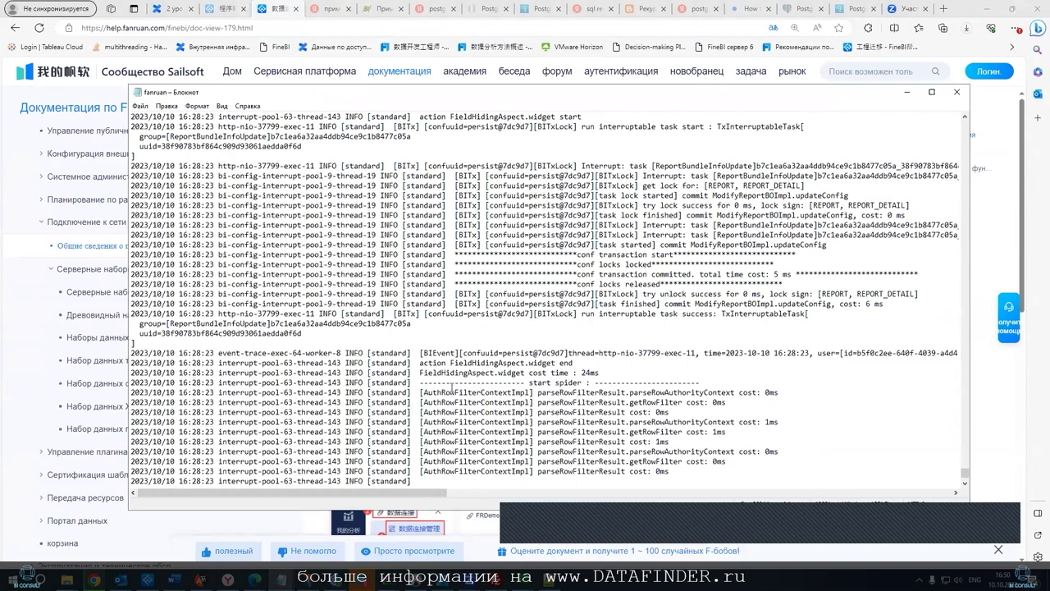
{"action": "scroll", "coordinate": [452, 388], "scroll_direction": "up", "scroll_amount": 8}
{"action": "scroll", "coordinate": [449, 394], "scroll_direction": "up", "scroll_amount": 5}
{"action": "scroll", "coordinate": [447, 402], "scroll_direction": "up", "scroll_amount": 5}
{"action": "scroll", "coordinate": [444, 413], "scroll_direction": "up", "scroll_amount": 4}
{"action": "scroll", "coordinate": [443, 411], "scroll_direction": "up", "scroll_amount": 3}
{"action": "scroll", "coordinate": [442, 406], "scroll_direction": "down", "scroll_amount": 5}
{"action": "scroll", "coordinate": [440, 402], "scroll_direction": "up", "scroll_amount": 1}
{"action": "scroll", "coordinate": [438, 397], "scroll_direction": "up", "scroll_amount": 2}
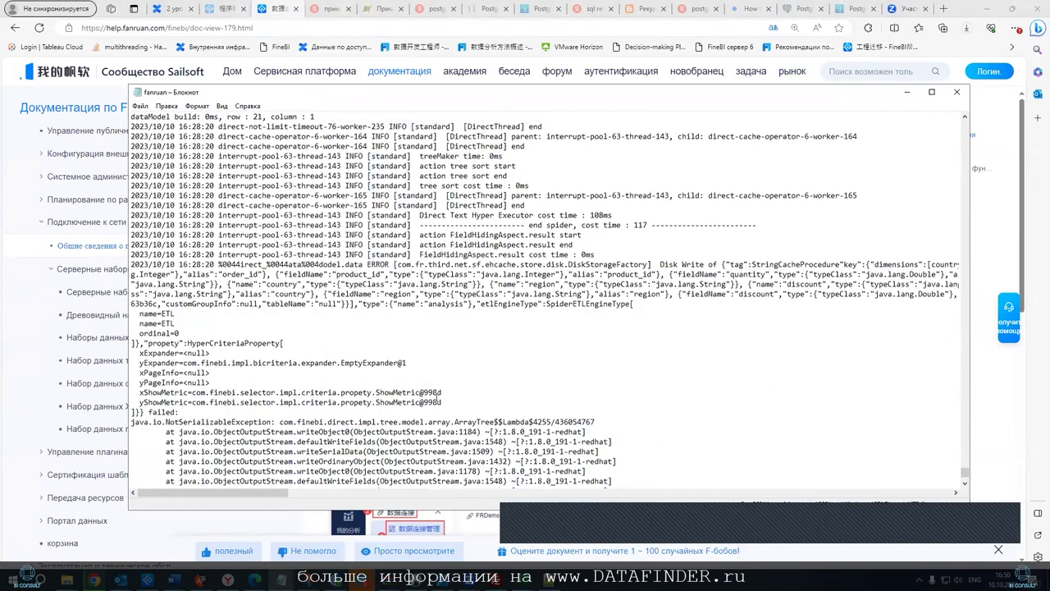
{"action": "scroll", "coordinate": [439, 395], "scroll_direction": "up", "scroll_amount": 3}
{"action": "scroll", "coordinate": [439, 396], "scroll_direction": "up", "scroll_amount": 3}
{"action": "scroll", "coordinate": [439, 396], "scroll_direction": "up", "scroll_amount": 4}
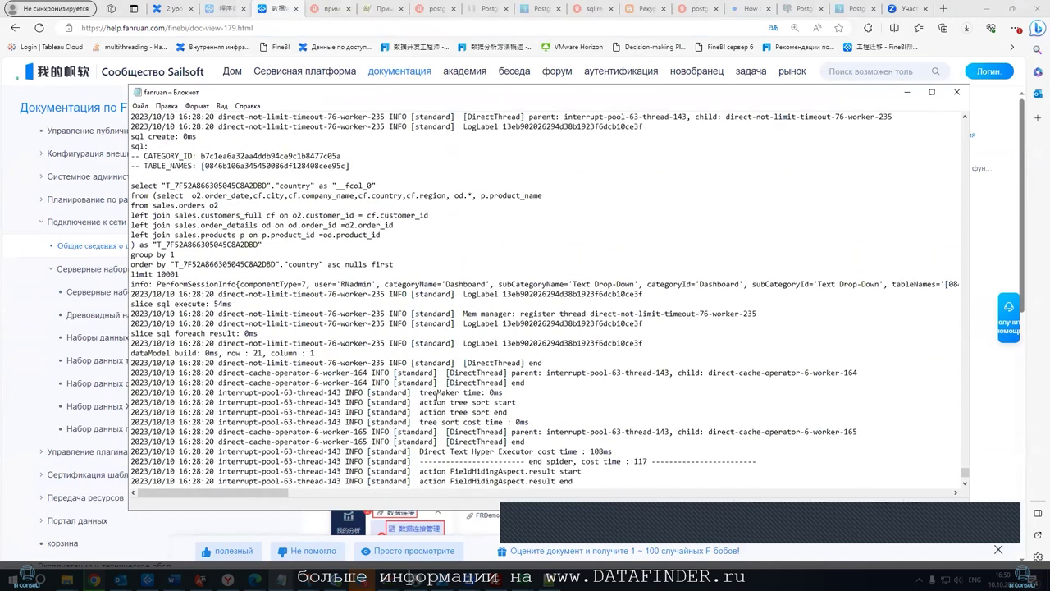
{"action": "scroll", "coordinate": [436, 397], "scroll_direction": "up", "scroll_amount": 1}
{"action": "scroll", "coordinate": [437, 398], "scroll_direction": "up", "scroll_amount": 3}
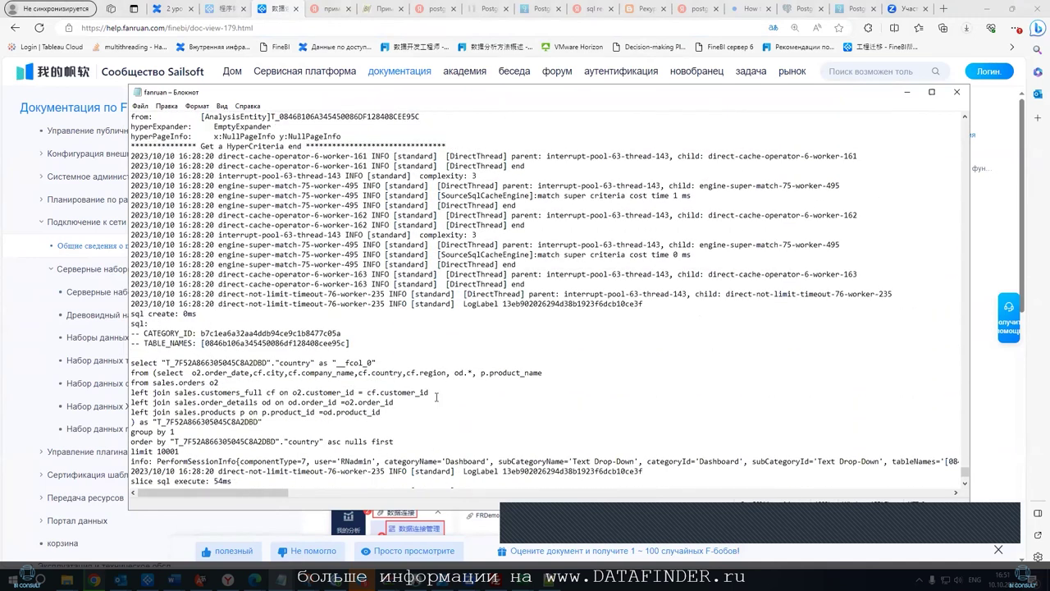
Search the log for 'Driver' and dismiss the not-found message
{"action": "key", "text": "ctrl+f"}
{"action": "type", "text": "Dr"}
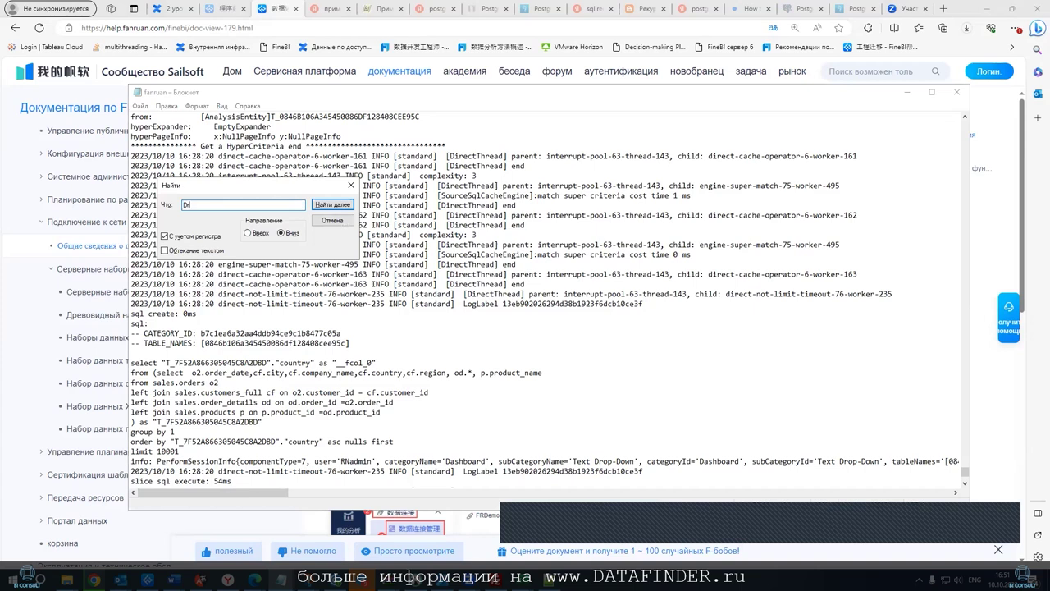
{"action": "type", "text": "iver"}
{"action": "key", "text": "Return"}
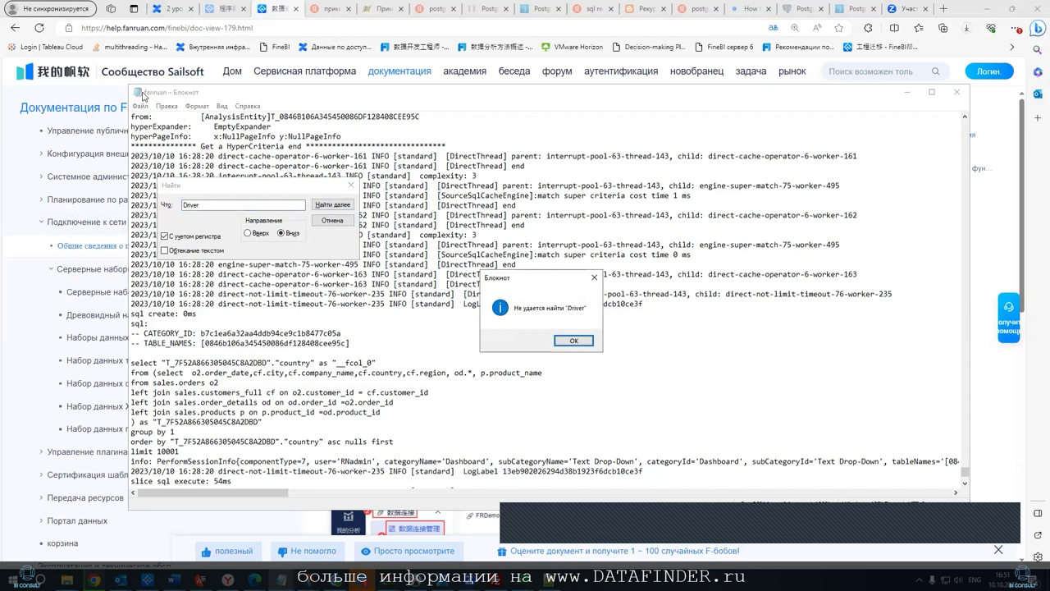
{"action": "left_click", "coordinate": [350, 188]}
{"action": "key", "text": "Return"}
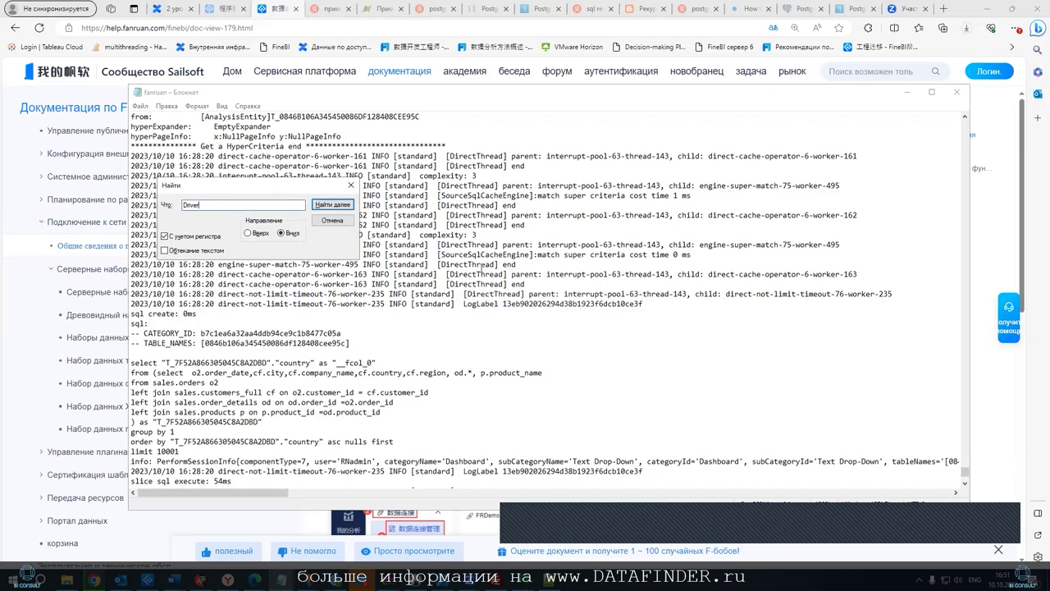
Search for lowercase 'driver', close Find after no match, and return to FineBI Plugin Management
{"action": "key", "text": "ctrl+a"}
{"action": "type", "text": "driver"}
{"action": "key", "text": "Return"}
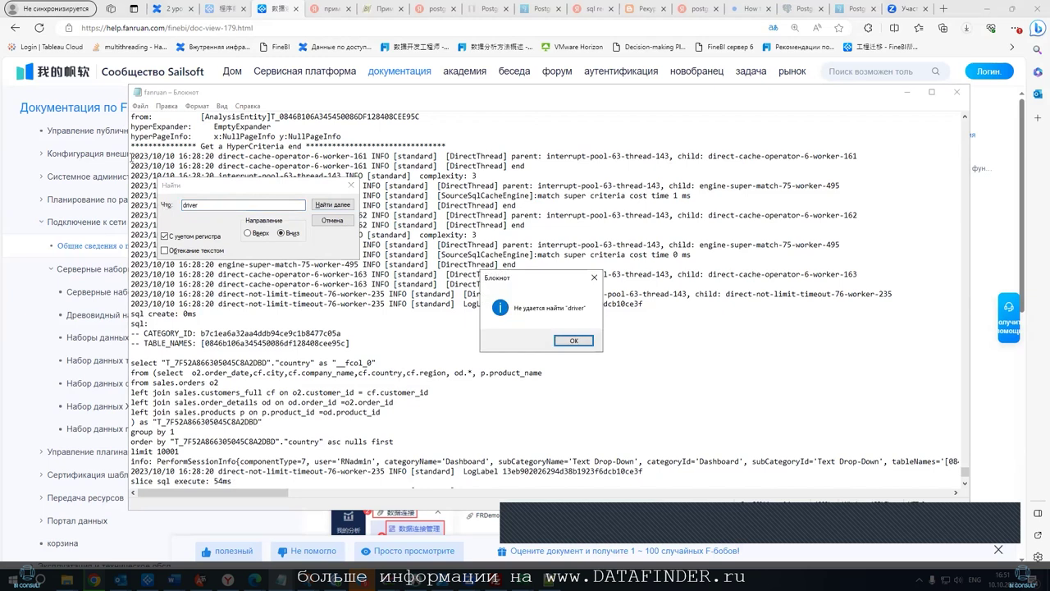
{"action": "left_click", "coordinate": [577, 342]}
{"action": "left_click", "coordinate": [350, 185]}
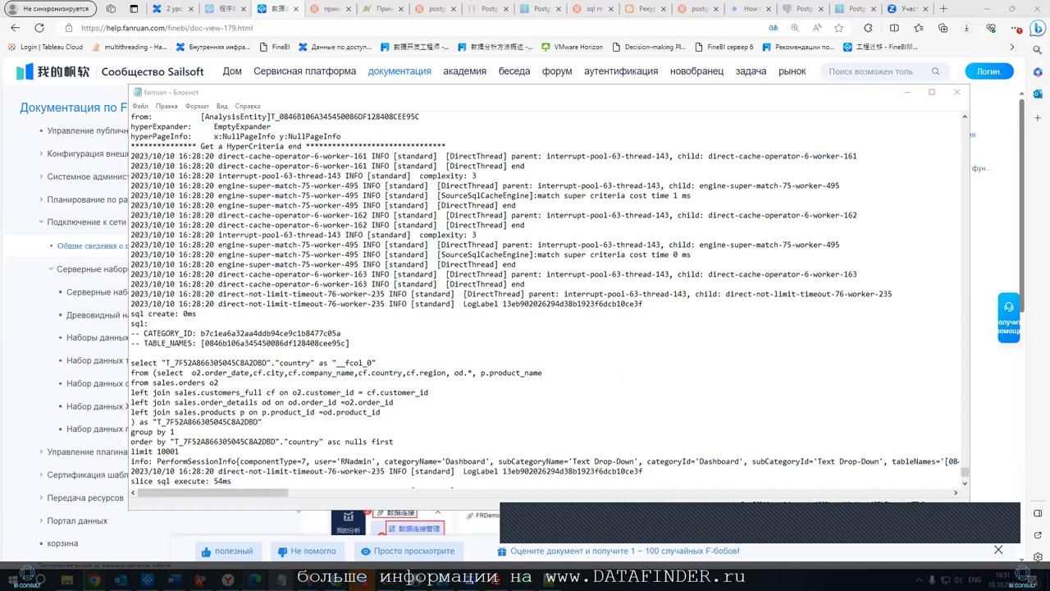
{"action": "right_click", "coordinate": [354, 262]}
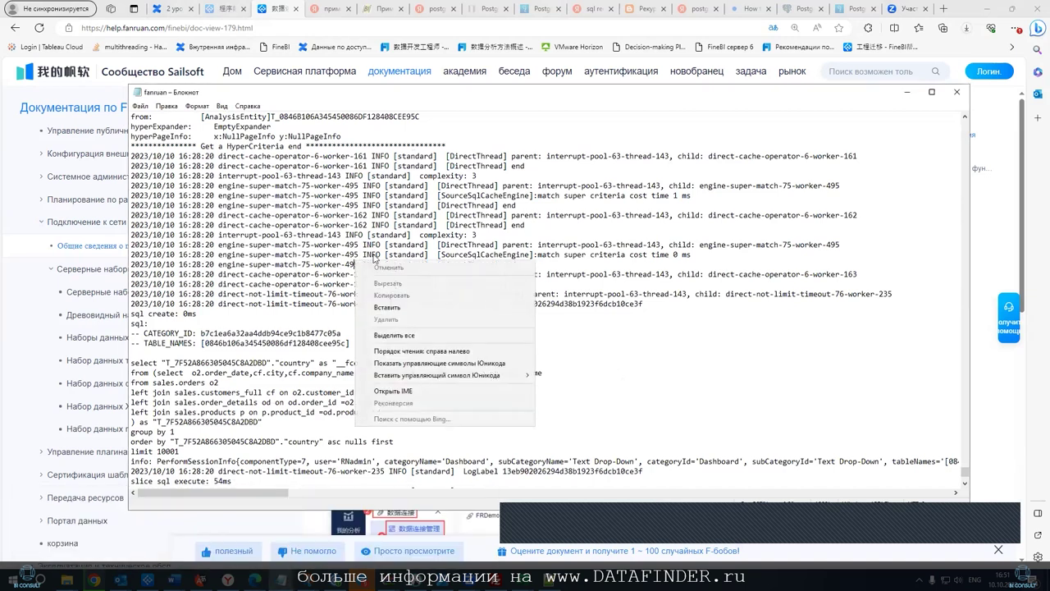
{"action": "left_click", "coordinate": [254, 580]}
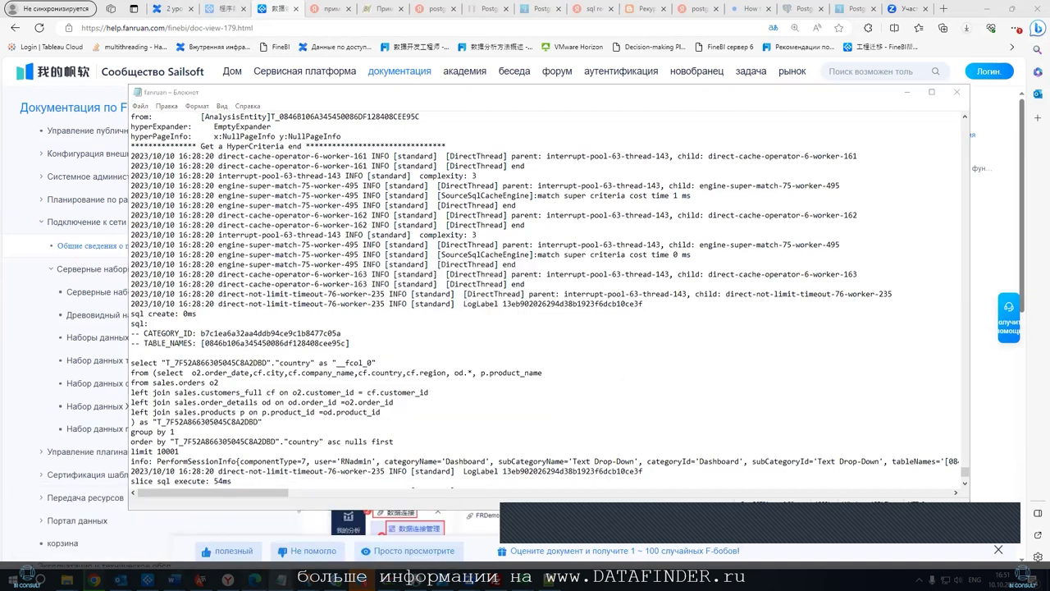
{"action": "left_click", "coordinate": [197, 530]}
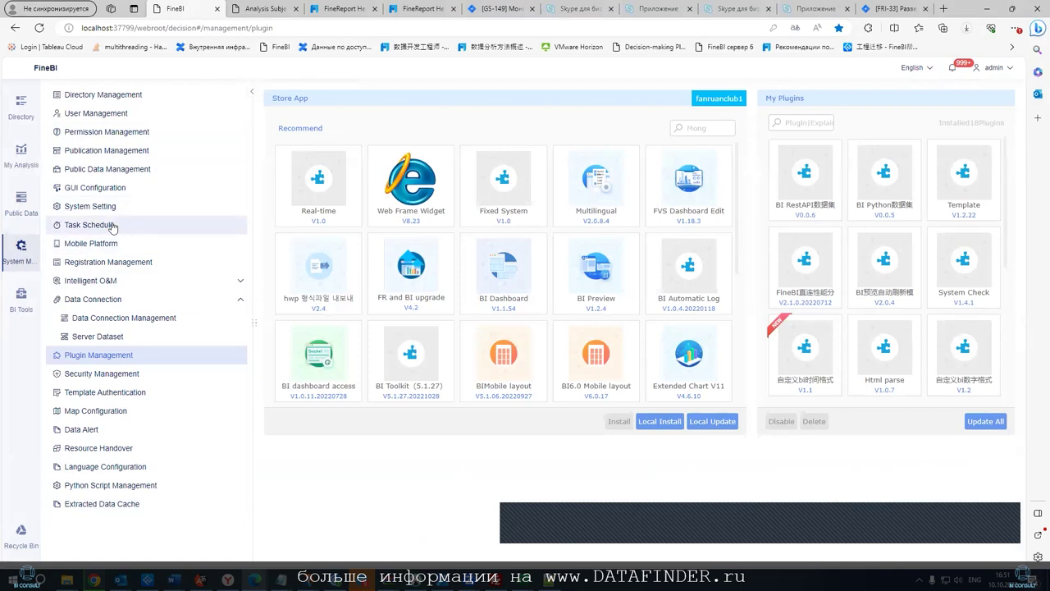
Open Intelligent O&M > Management Log > Download Log
{"action": "left_click", "coordinate": [131, 281]}
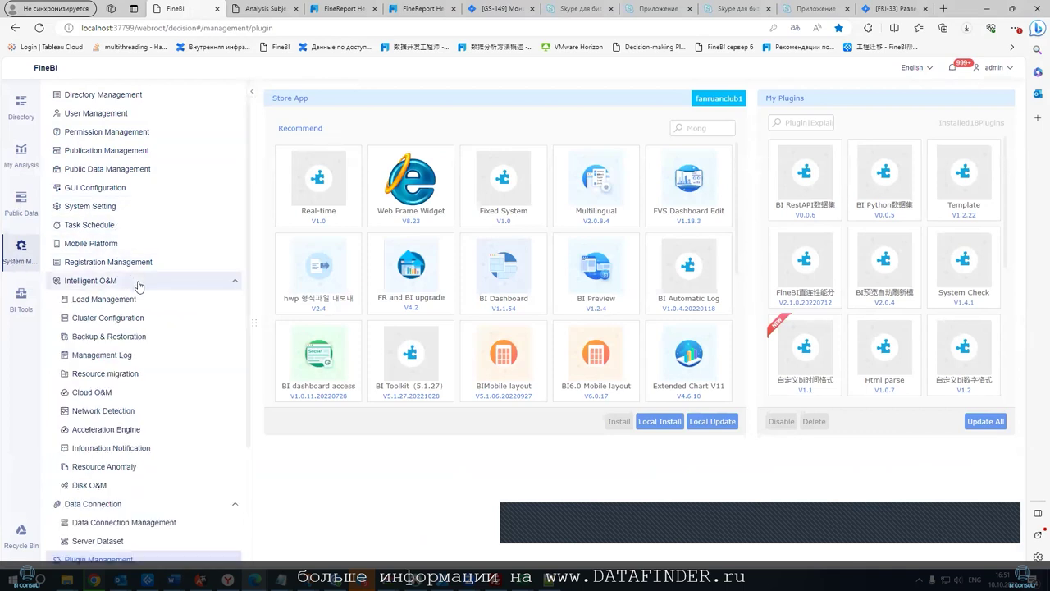
{"action": "left_click", "coordinate": [115, 356]}
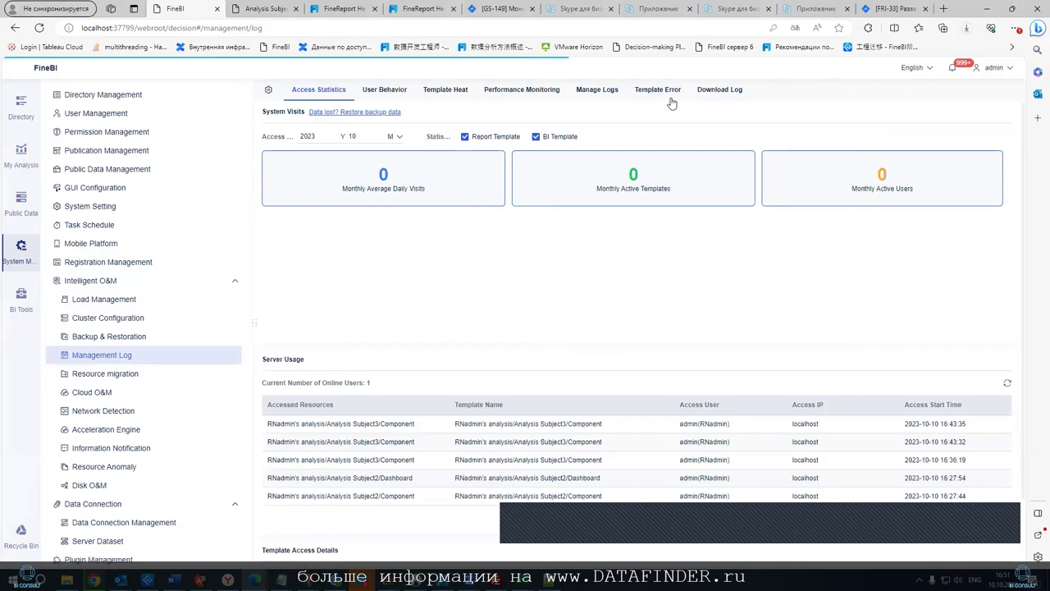
{"action": "left_click", "coordinate": [714, 91]}
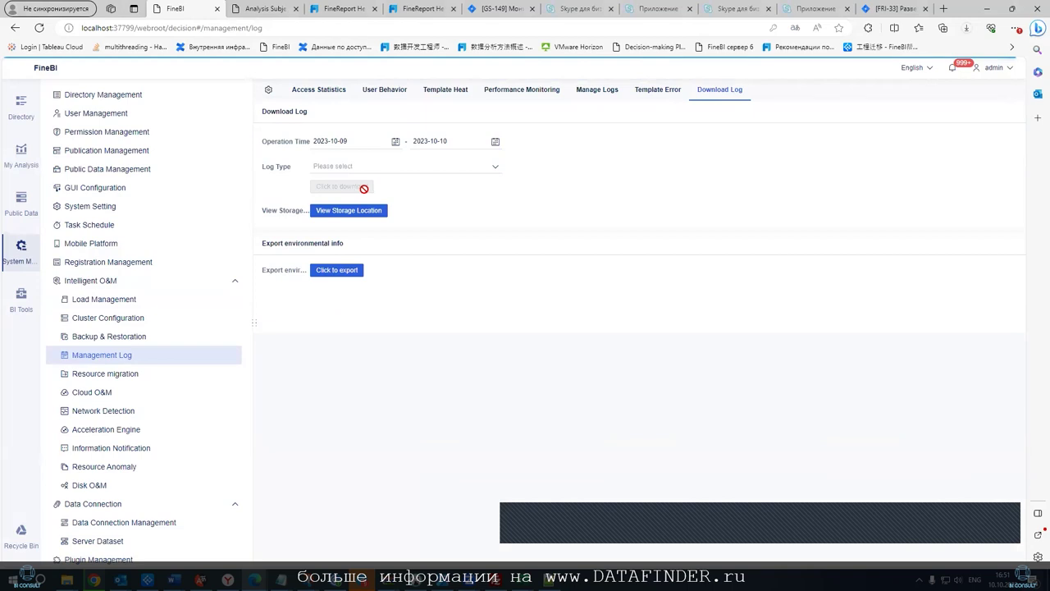
Set operation time to 2023-10-10, choose fanruan.log as log type, and download it
{"action": "left_click", "coordinate": [395, 144]}
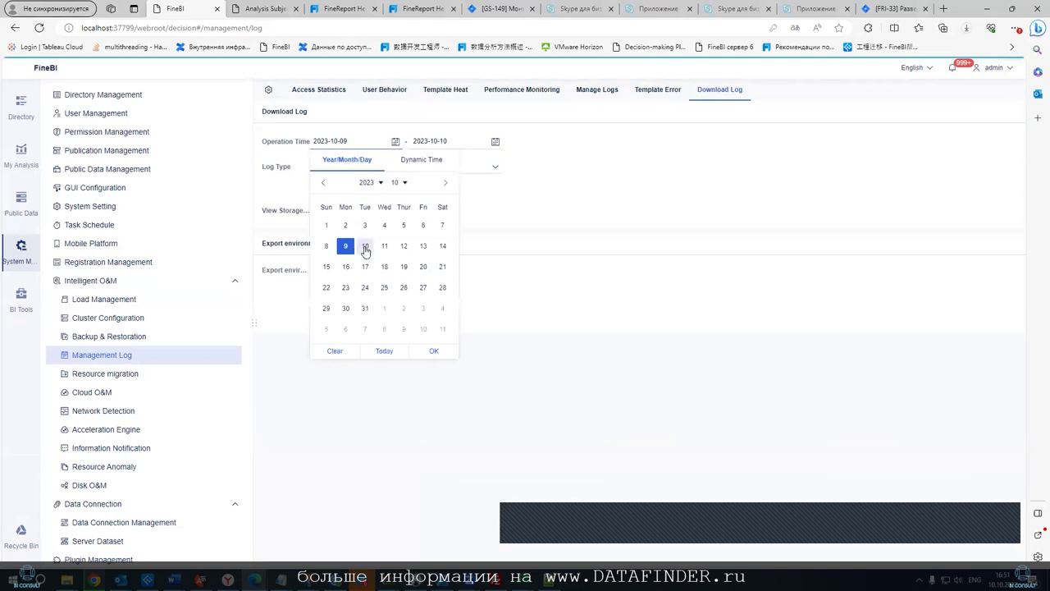
{"action": "left_click", "coordinate": [365, 246]}
{"action": "left_click", "coordinate": [320, 170]}
{"action": "left_click", "coordinate": [320, 233]}
{"action": "left_click", "coordinate": [566, 241]}
{"action": "left_click", "coordinate": [337, 186]}
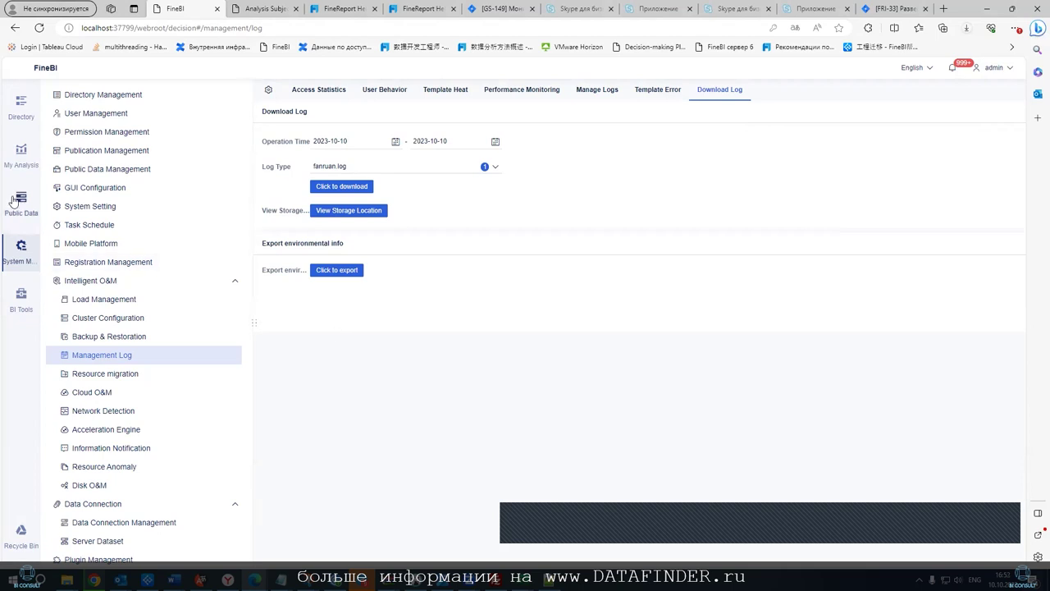
Switch FineBI to My Analysis, then bring the downloaded fanruan log up in Notepad
{"action": "left_click", "coordinate": [22, 163]}
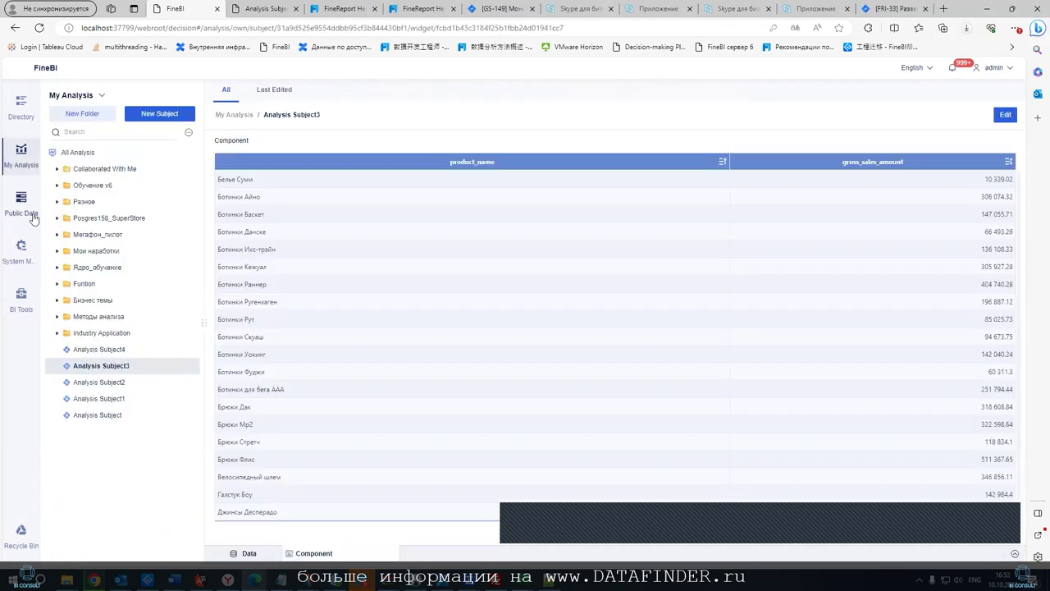
{"action": "mouse_move", "coordinate": [283, 577]}
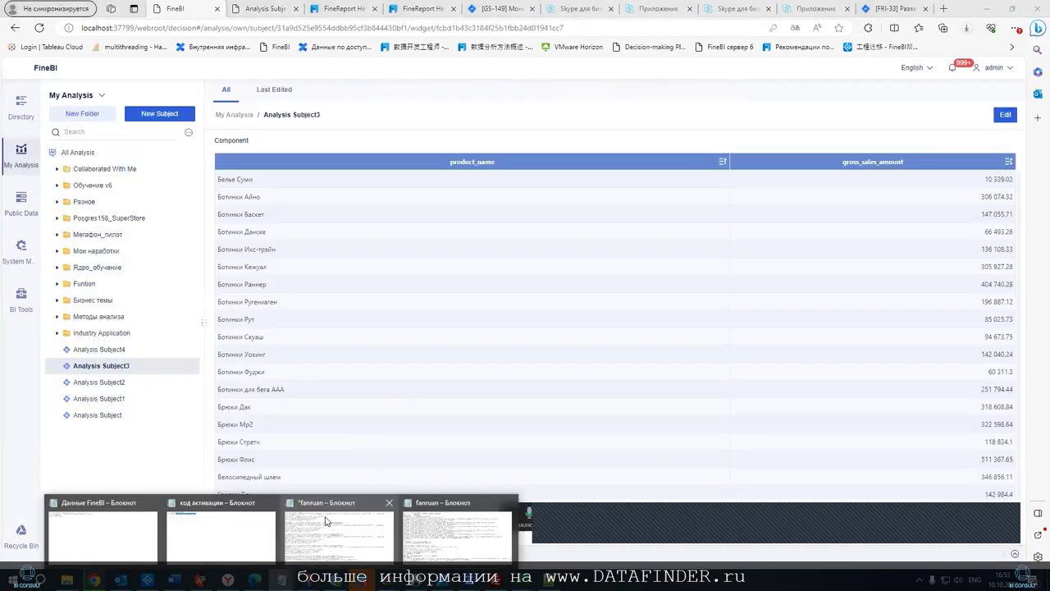
{"action": "left_click", "coordinate": [427, 526]}
{"action": "scroll", "coordinate": [385, 426], "scroll_direction": "up", "scroll_amount": 1}
{"action": "scroll", "coordinate": [394, 402], "scroll_direction": "up", "scroll_amount": 3}
{"action": "scroll", "coordinate": [406, 374], "scroll_direction": "up", "scroll_amount": 6}
{"action": "scroll", "coordinate": [410, 371], "scroll_direction": "up", "scroll_amount": 1}
{"action": "scroll", "coordinate": [435, 361], "scroll_direction": "up", "scroll_amount": 5}
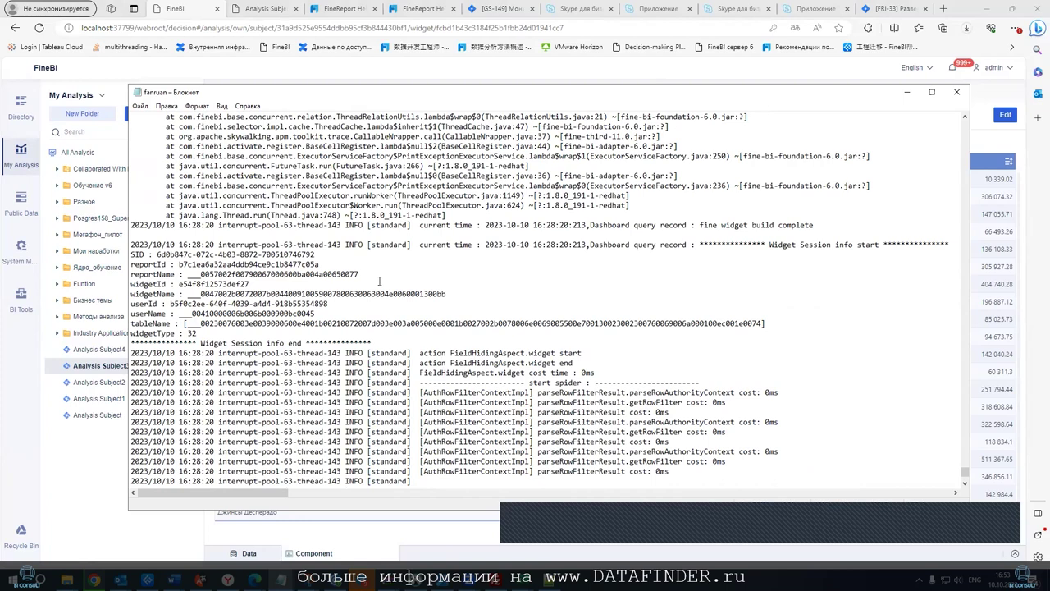
Scroll up through the fanruan log to the 16:27:56 widget query entries
{"action": "scroll", "coordinate": [415, 275], "scroll_direction": "up", "scroll_amount": 4}
{"action": "scroll", "coordinate": [402, 287], "scroll_direction": "up", "scroll_amount": 4}
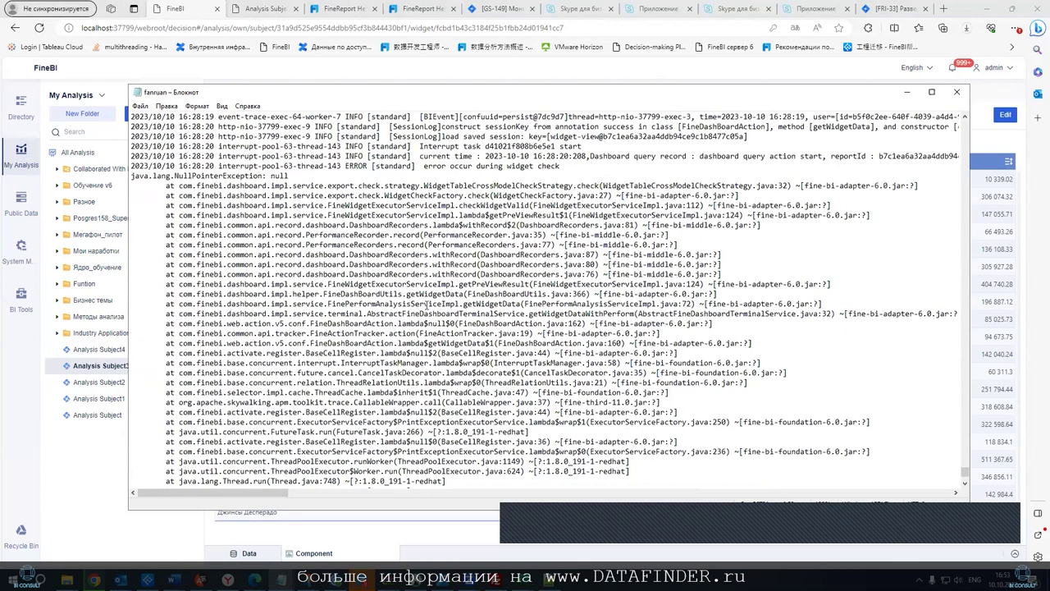
{"action": "scroll", "coordinate": [387, 303], "scroll_direction": "up", "scroll_amount": 3}
{"action": "scroll", "coordinate": [380, 299], "scroll_direction": "up", "scroll_amount": 3}
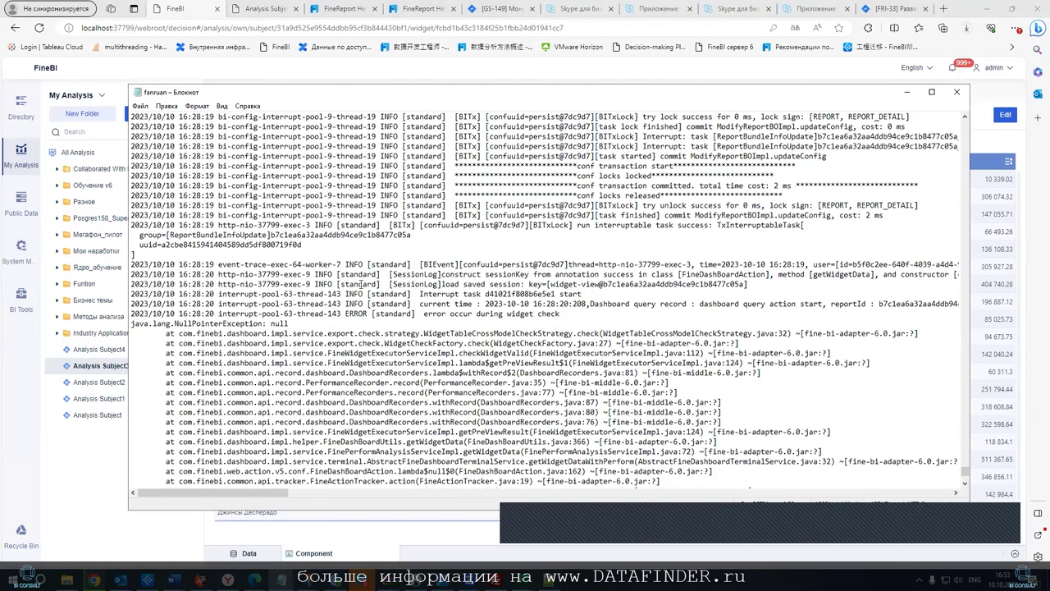
{"action": "scroll", "coordinate": [364, 287], "scroll_direction": "up", "scroll_amount": 2}
{"action": "scroll", "coordinate": [362, 293], "scroll_direction": "up", "scroll_amount": 2}
{"action": "scroll", "coordinate": [361, 292], "scroll_direction": "up", "scroll_amount": 1}
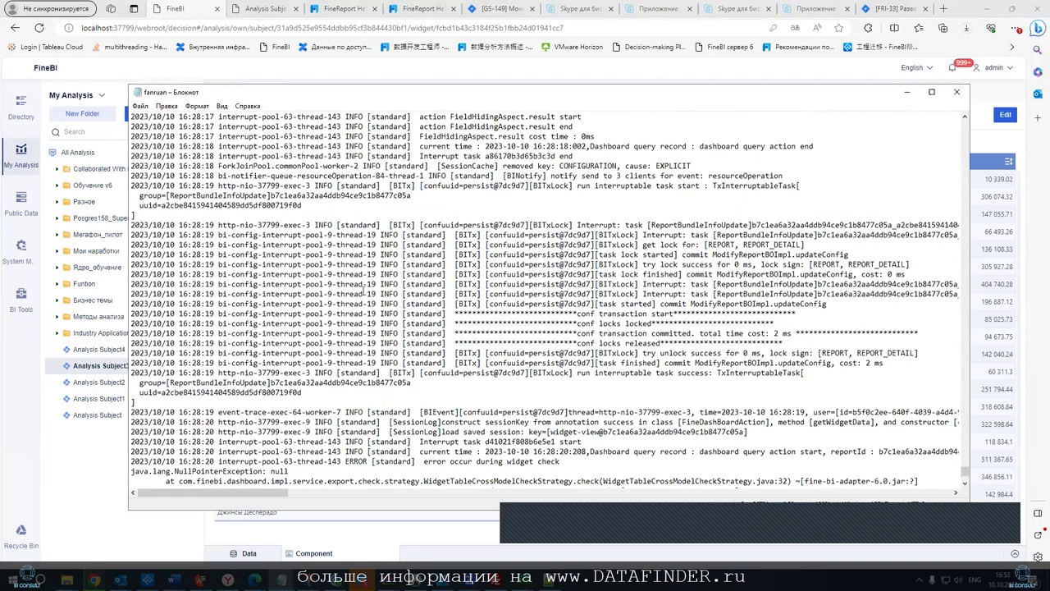
{"action": "scroll", "coordinate": [362, 291], "scroll_direction": "up", "scroll_amount": 4}
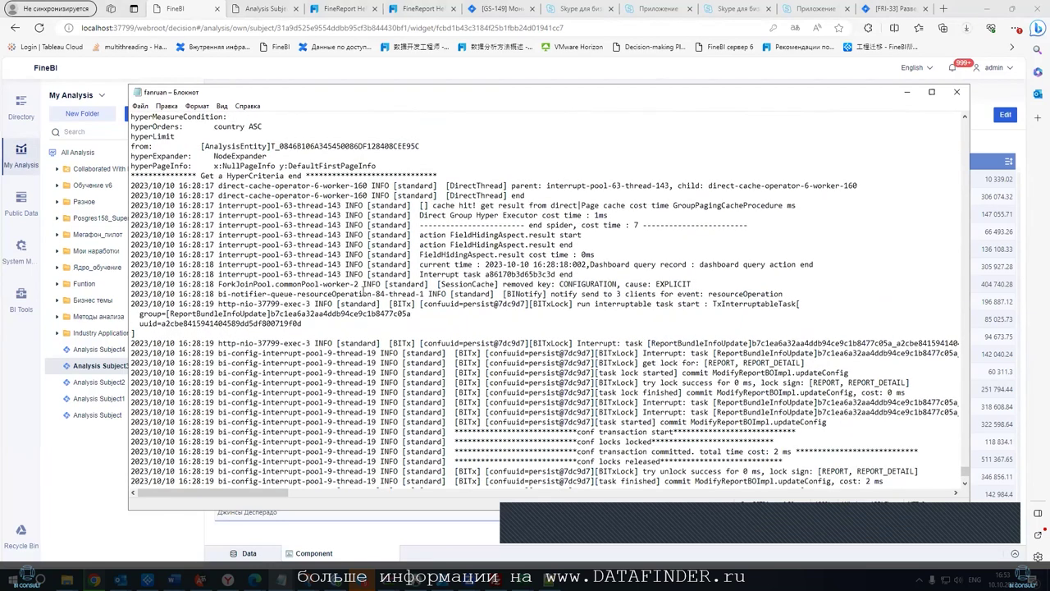
{"action": "scroll", "coordinate": [362, 292], "scroll_direction": "up", "scroll_amount": 5}
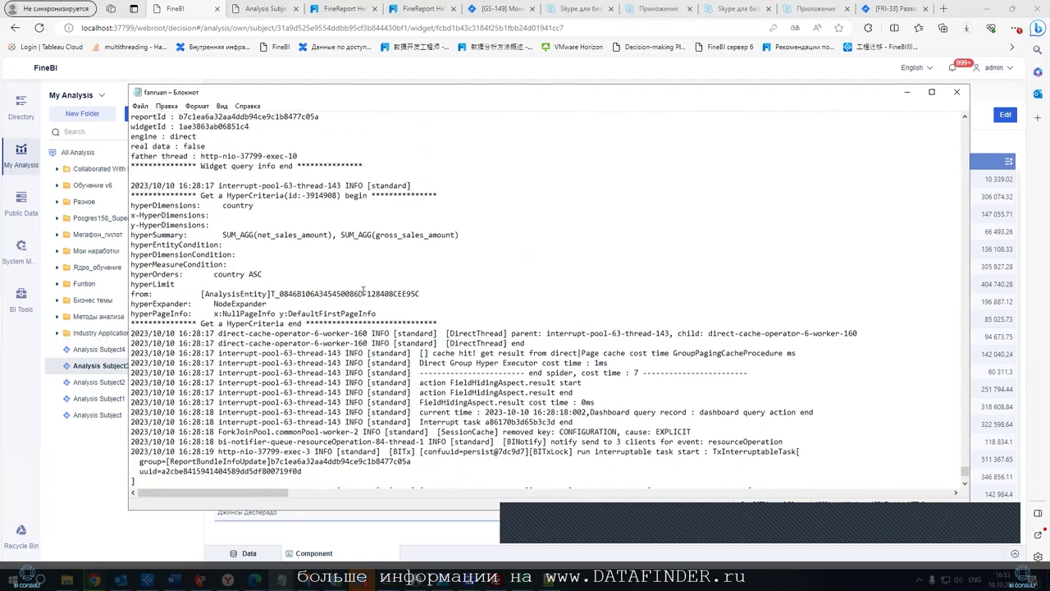
{"action": "scroll", "coordinate": [364, 292], "scroll_direction": "up", "scroll_amount": 5}
{"action": "scroll", "coordinate": [368, 300], "scroll_direction": "up", "scroll_amount": 2}
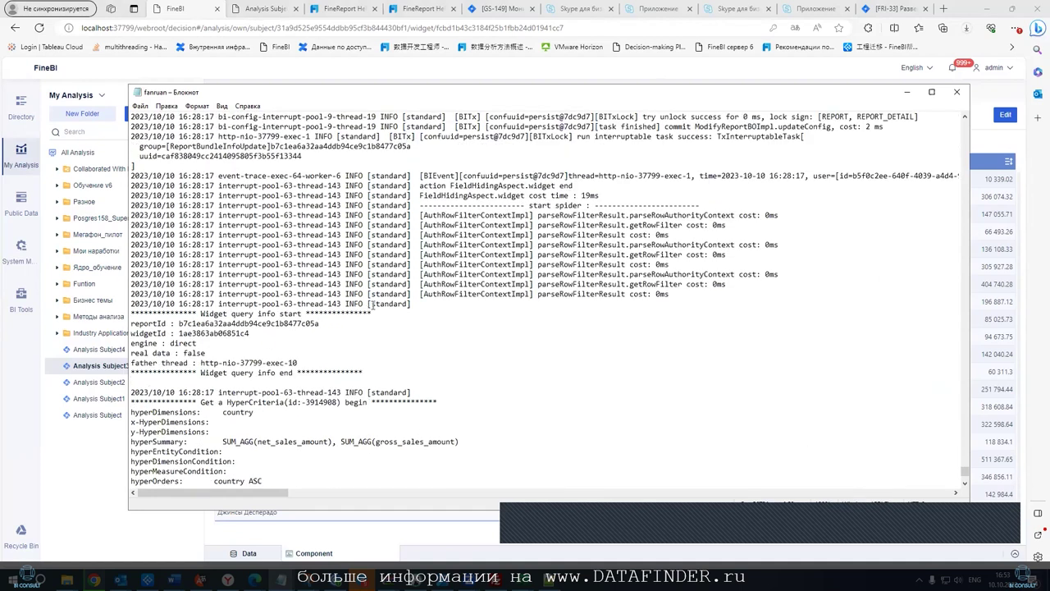
{"action": "scroll", "coordinate": [375, 305], "scroll_direction": "up", "scroll_amount": 4}
{"action": "scroll", "coordinate": [382, 310], "scroll_direction": "up", "scroll_amount": 2}
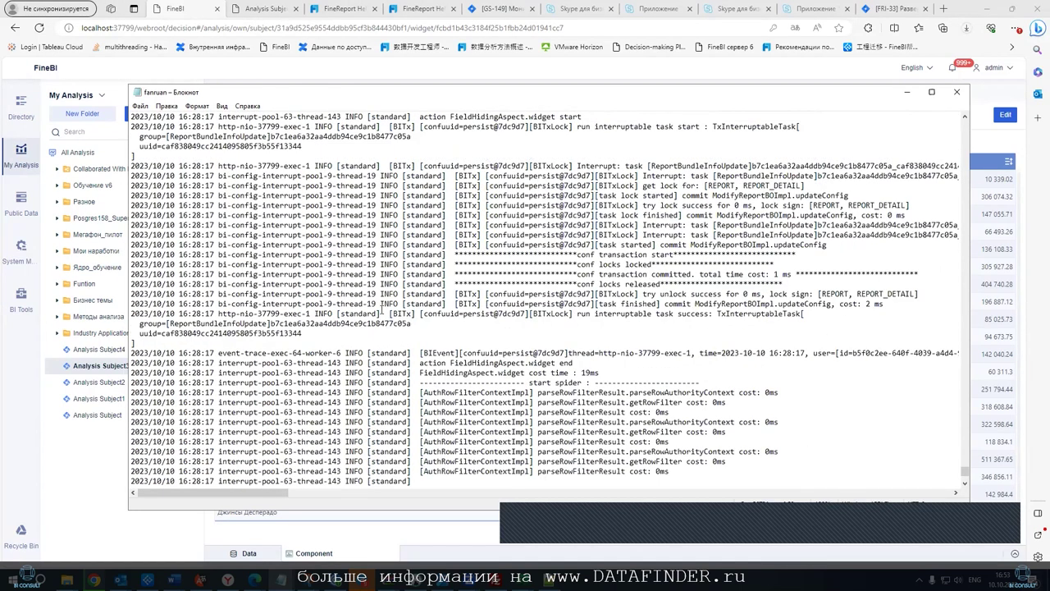
{"action": "scroll", "coordinate": [380, 312], "scroll_direction": "up", "scroll_amount": 5}
{"action": "scroll", "coordinate": [380, 337], "scroll_direction": "up", "scroll_amount": 3}
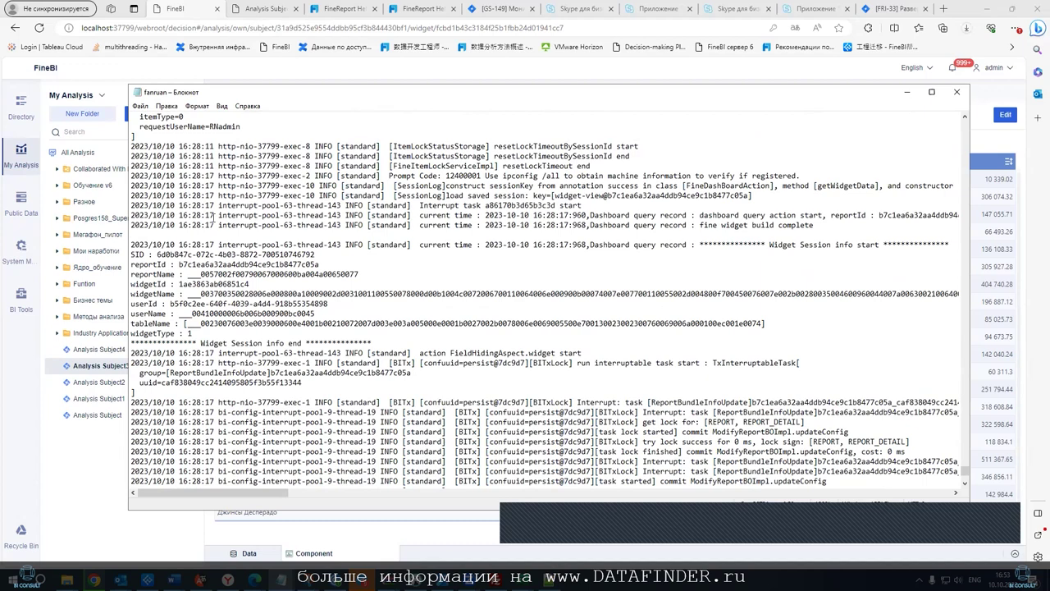
{"action": "scroll", "coordinate": [348, 231], "scroll_direction": "up", "scroll_amount": 1}
{"action": "scroll", "coordinate": [271, 254], "scroll_direction": "up", "scroll_amount": 3}
{"action": "scroll", "coordinate": [256, 277], "scroll_direction": "up", "scroll_amount": 2}
{"action": "scroll", "coordinate": [256, 276], "scroll_direction": "up", "scroll_amount": 4}
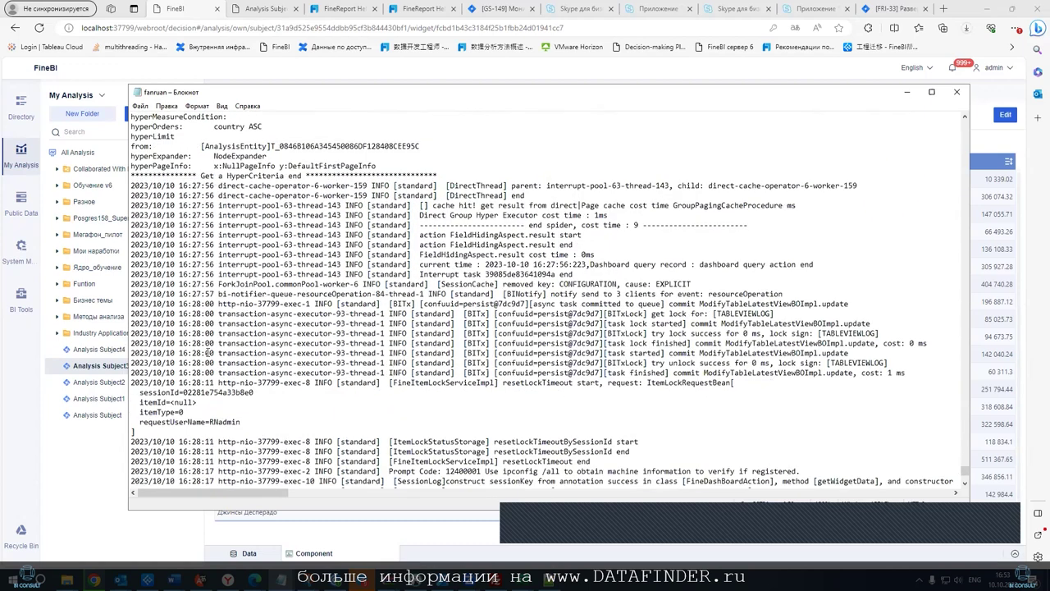
{"action": "scroll", "coordinate": [226, 347], "scroll_direction": "up", "scroll_amount": 2}
{"action": "scroll", "coordinate": [230, 346], "scroll_direction": "up", "scroll_amount": 4}
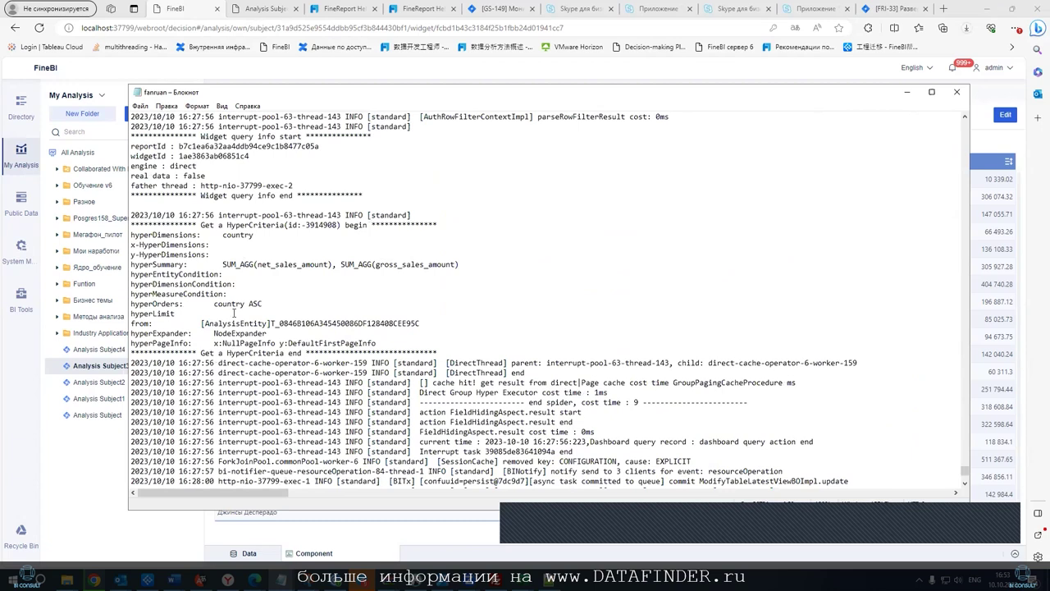
Search upward for 'driver' to reach the Clickhouse DriverClassNotFoundException entry
{"action": "key", "text": "ctrl+f"}
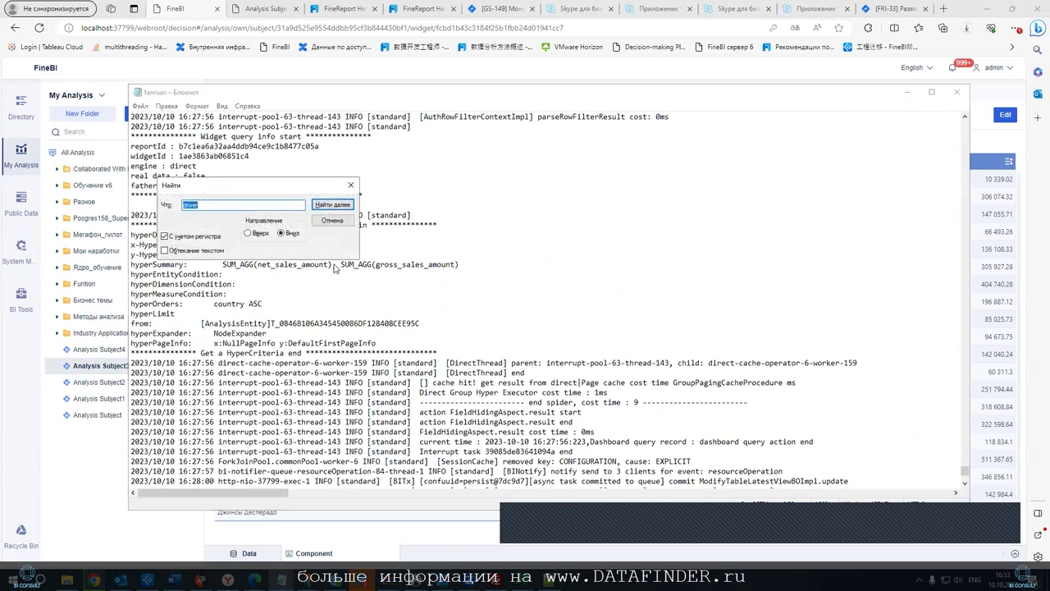
{"action": "left_click", "coordinate": [328, 205]}
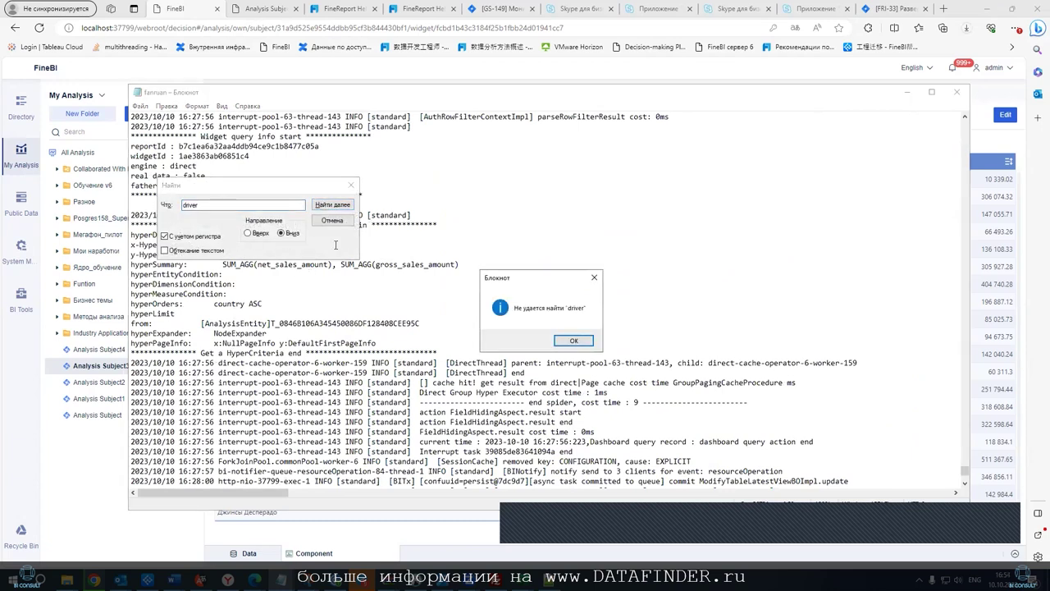
{"action": "key", "text": "Return"}
{"action": "left_click", "coordinate": [260, 235]}
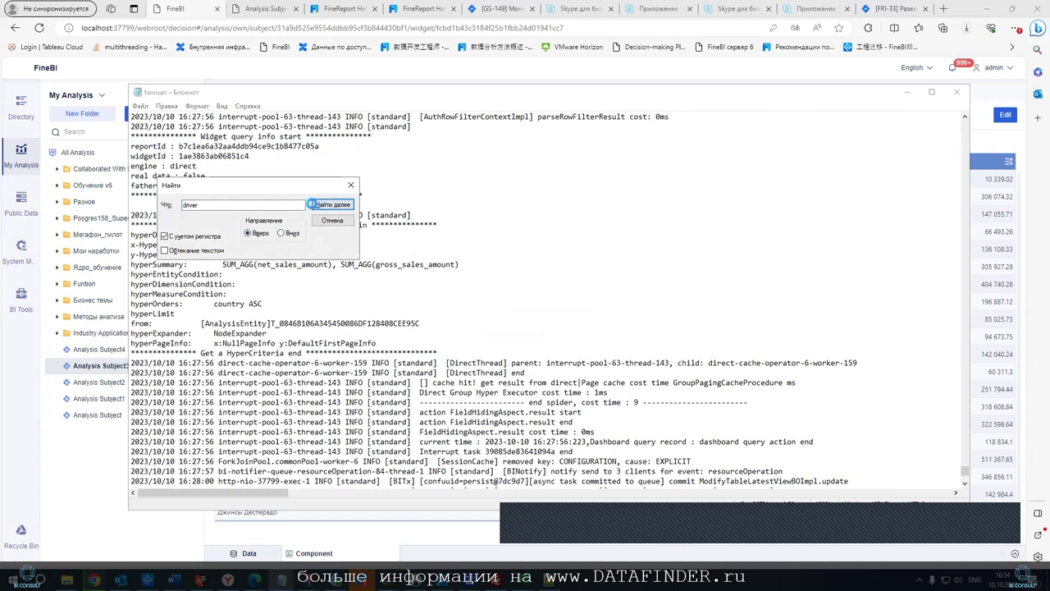
{"action": "left_click", "coordinate": [332, 204]}
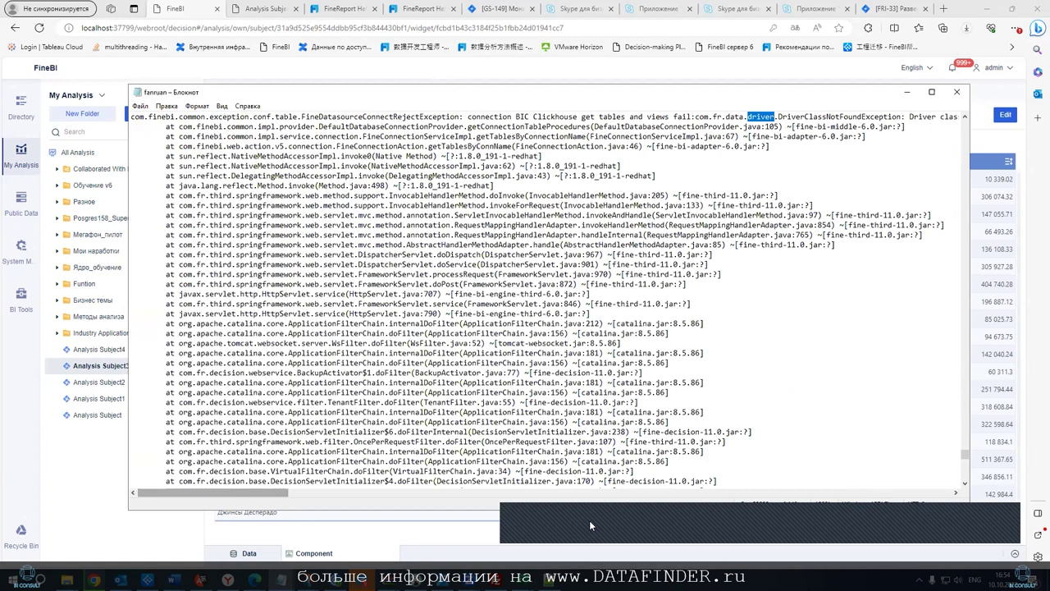
{"action": "left_click", "coordinate": [470, 580]}
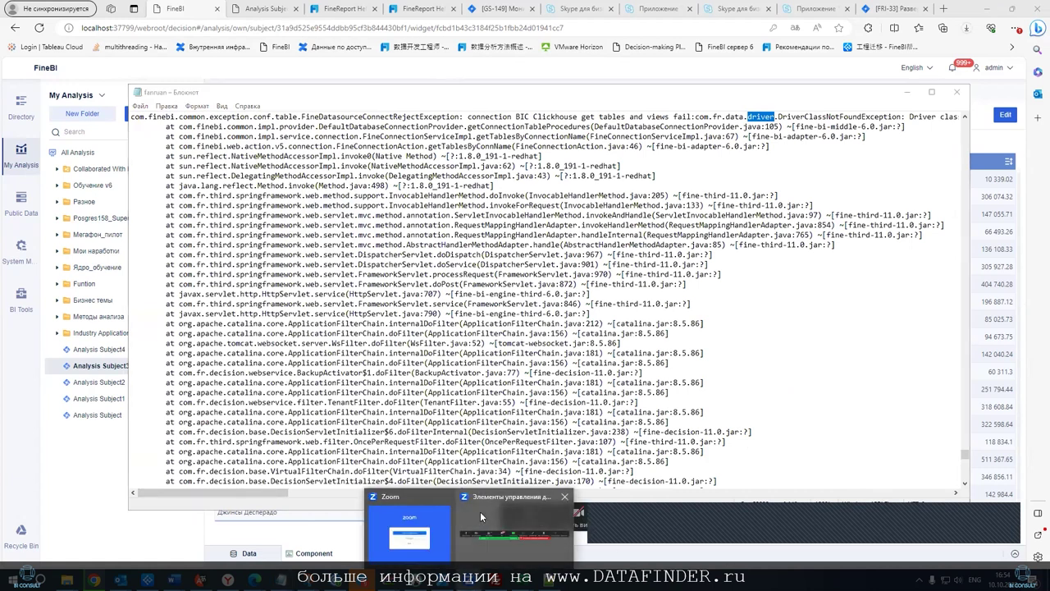
{"action": "left_click", "coordinate": [704, 451]}
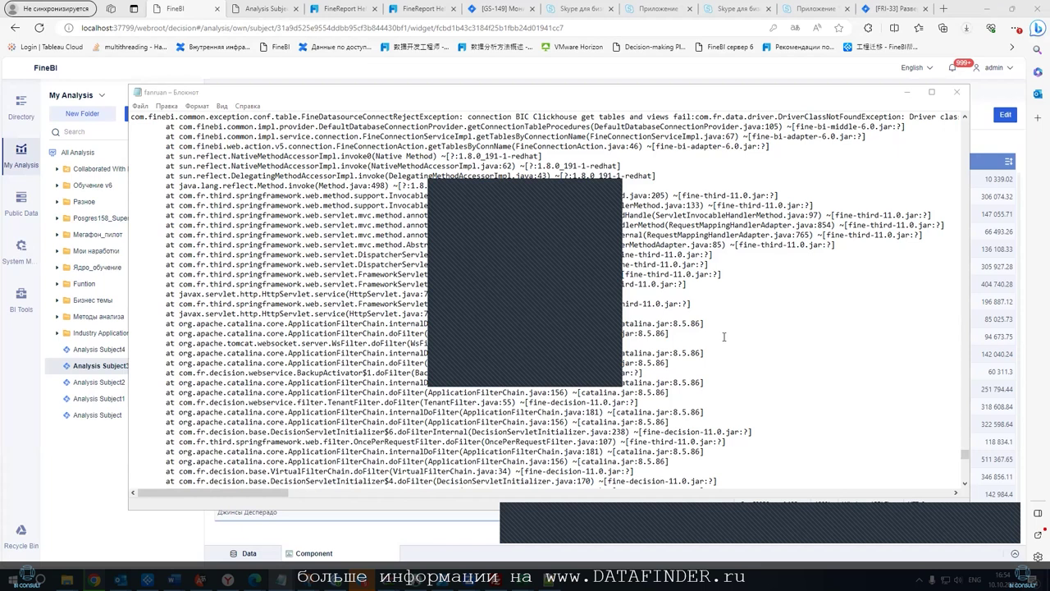
Back in FineBI, select the Обучение folder under Public Data and start a new dataset
{"action": "left_click", "coordinate": [107, 561]}
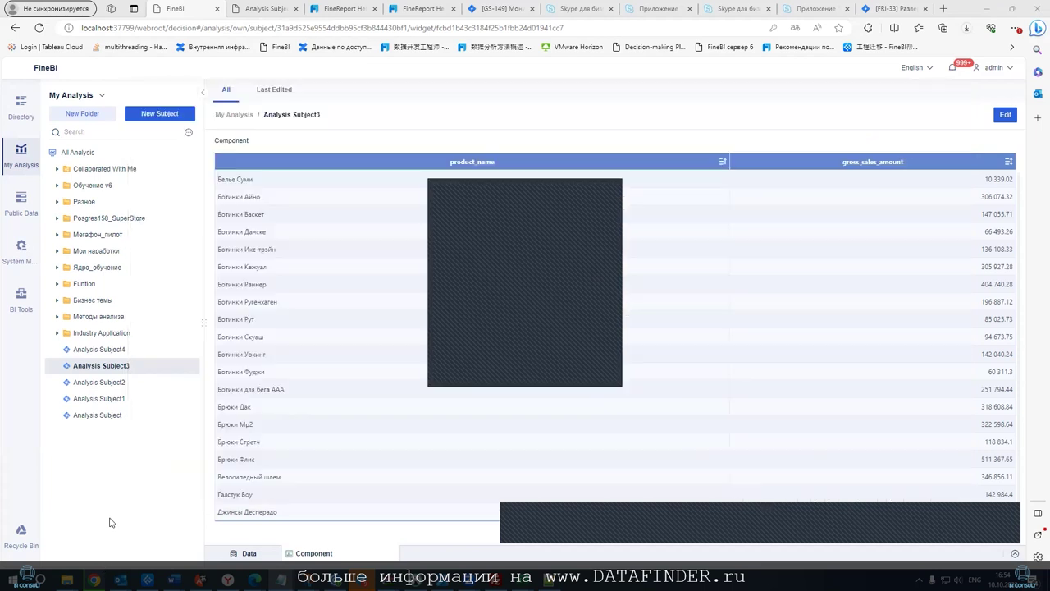
{"action": "left_click", "coordinate": [18, 195]}
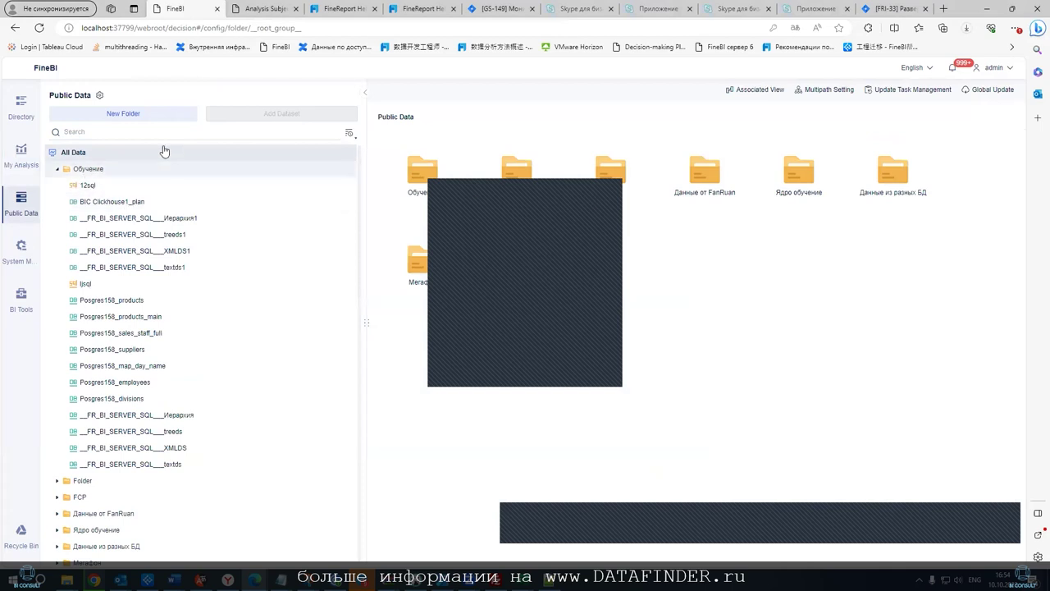
{"action": "left_click", "coordinate": [23, 250]}
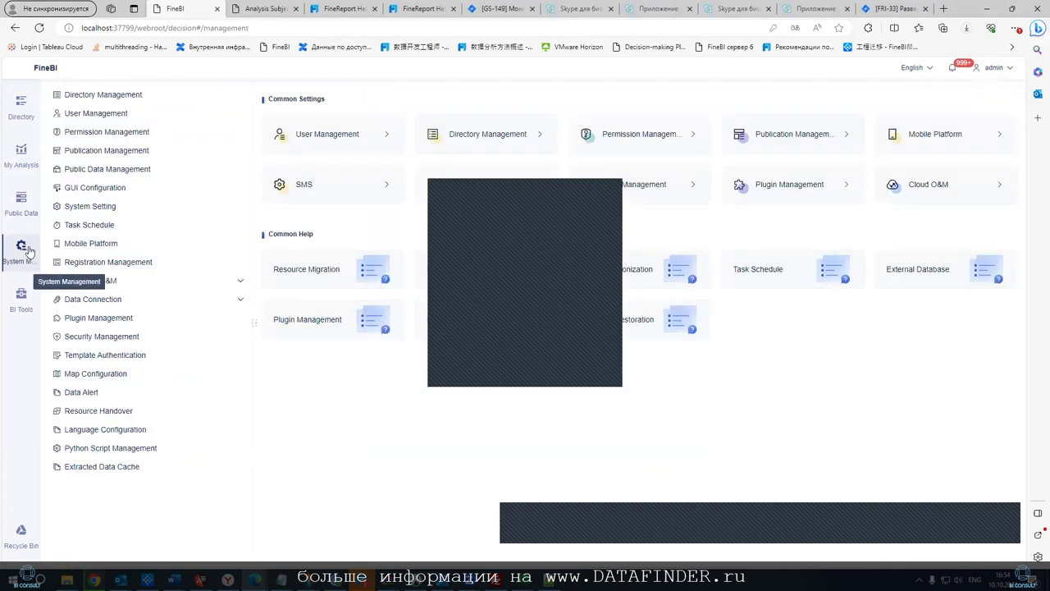
{"action": "left_click", "coordinate": [25, 218]}
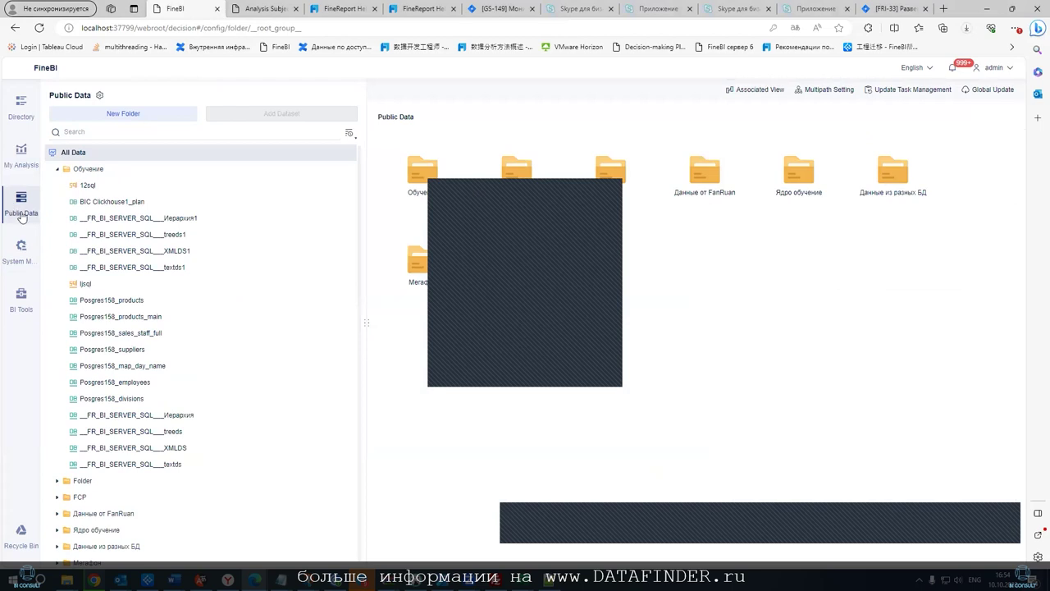
{"action": "left_click", "coordinate": [98, 169]}
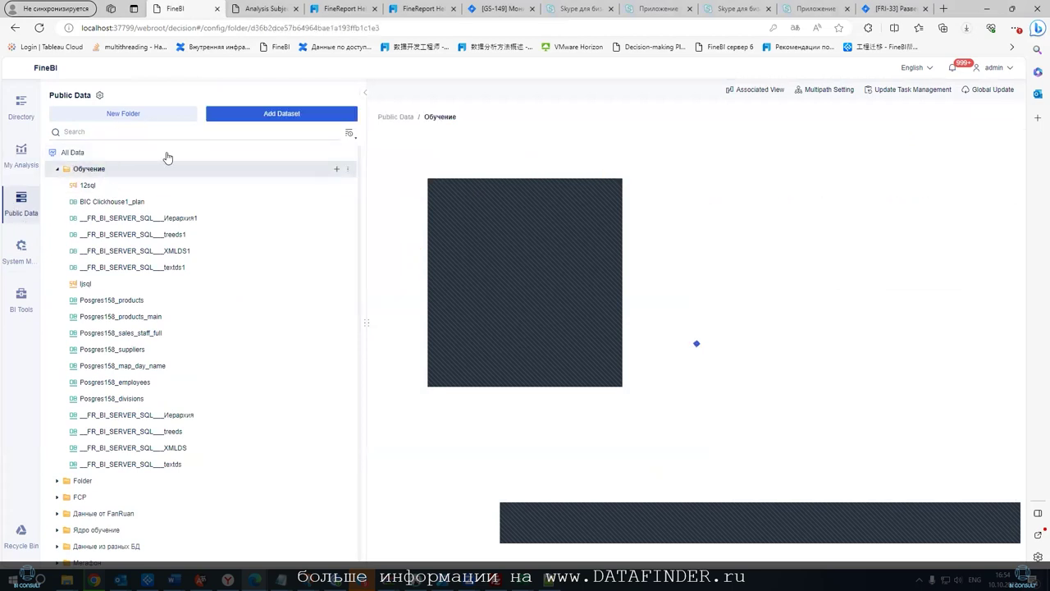
{"action": "left_click", "coordinate": [272, 123]}
Choose SQL Dataset, review the Data from Data Connection list, then go to System Management
{"action": "left_click", "coordinate": [241, 147]}
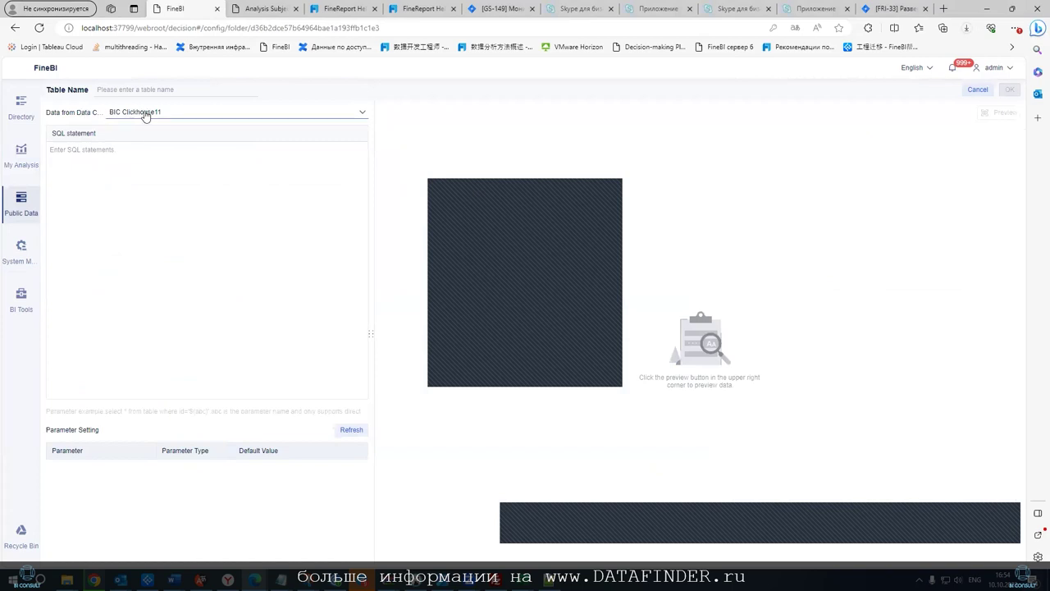
{"action": "left_click", "coordinate": [164, 112]}
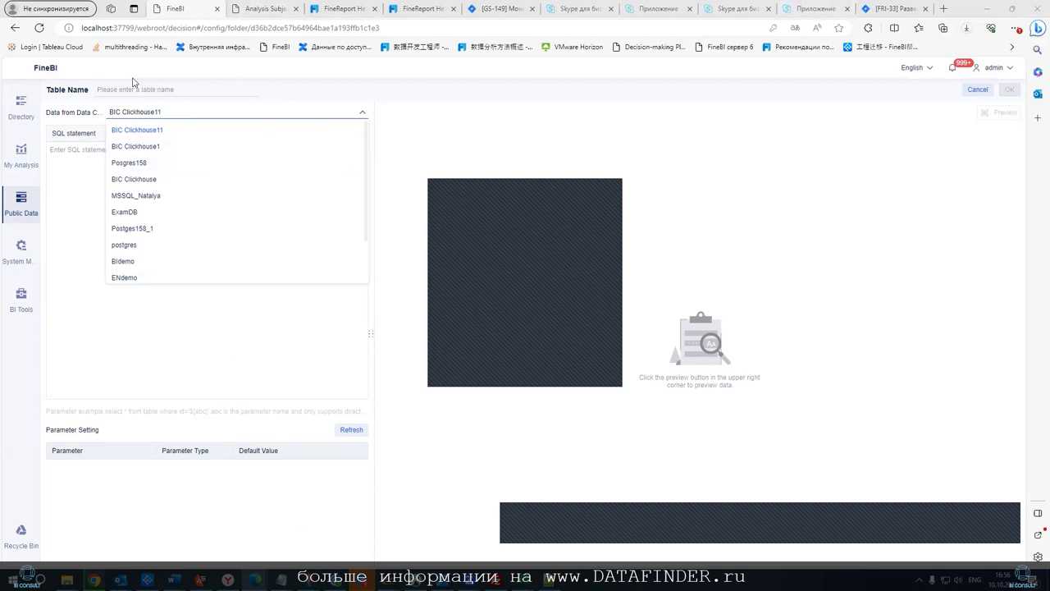
{"action": "left_click", "coordinate": [21, 248]}
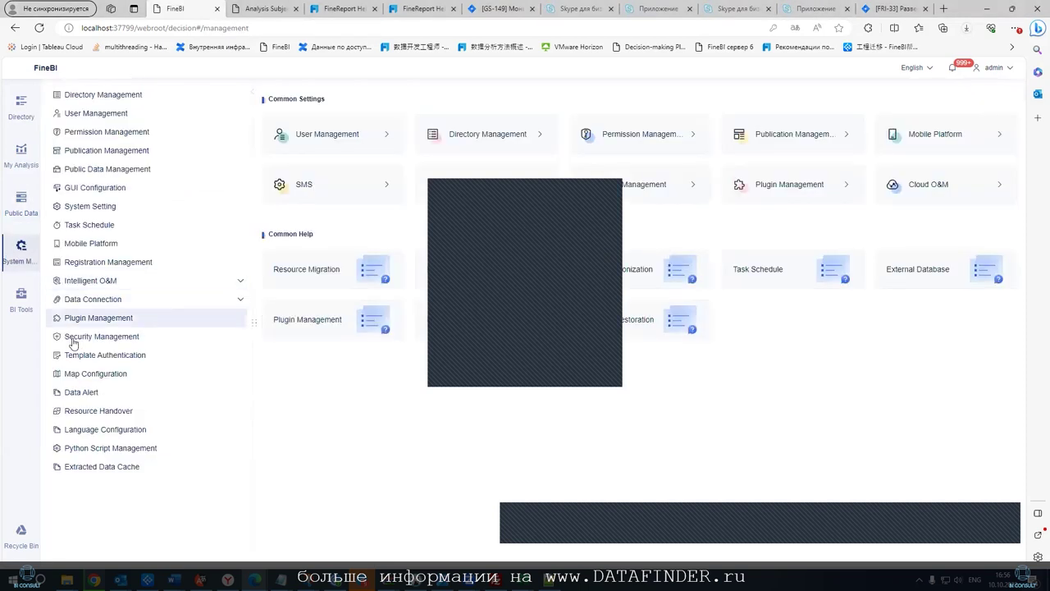
Check the BI Toolkit plugin in Plugin Management, then return to Public Data's SQL dataset
{"action": "left_click", "coordinate": [78, 318]}
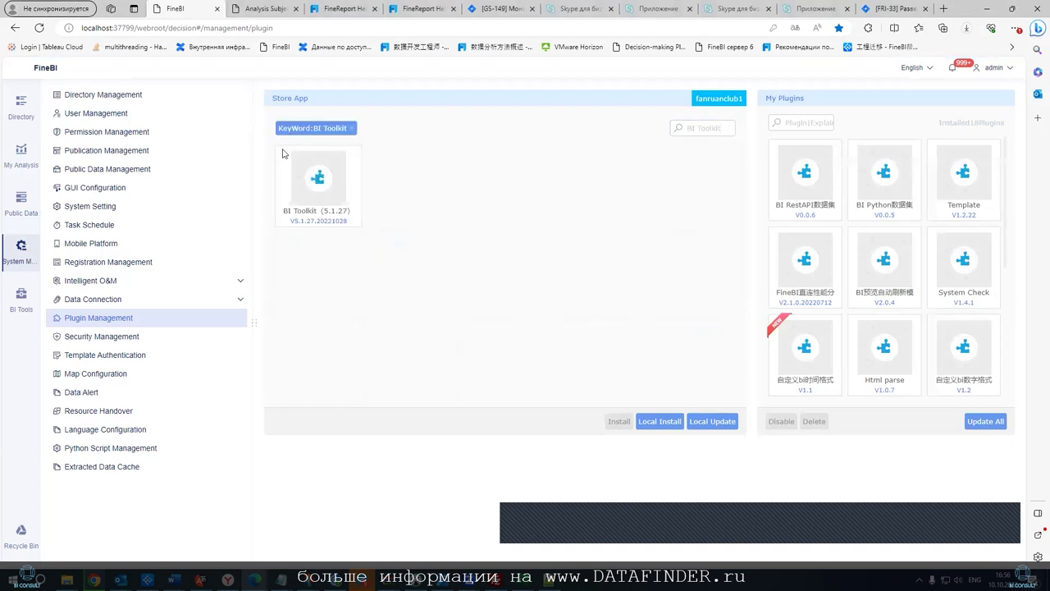
{"action": "mouse_move", "coordinate": [309, 176]}
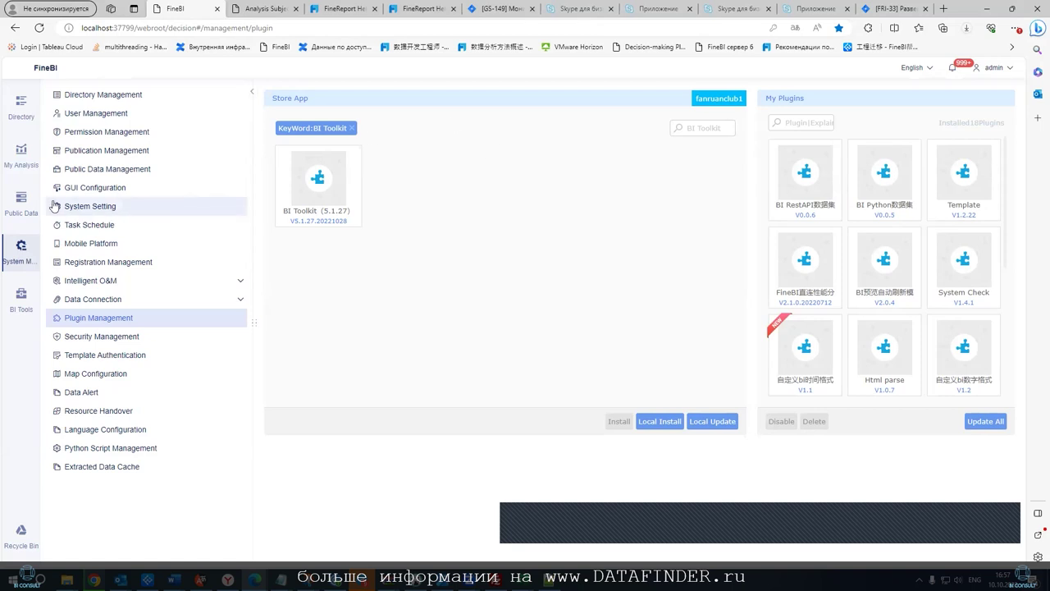
{"action": "left_click", "coordinate": [21, 203]}
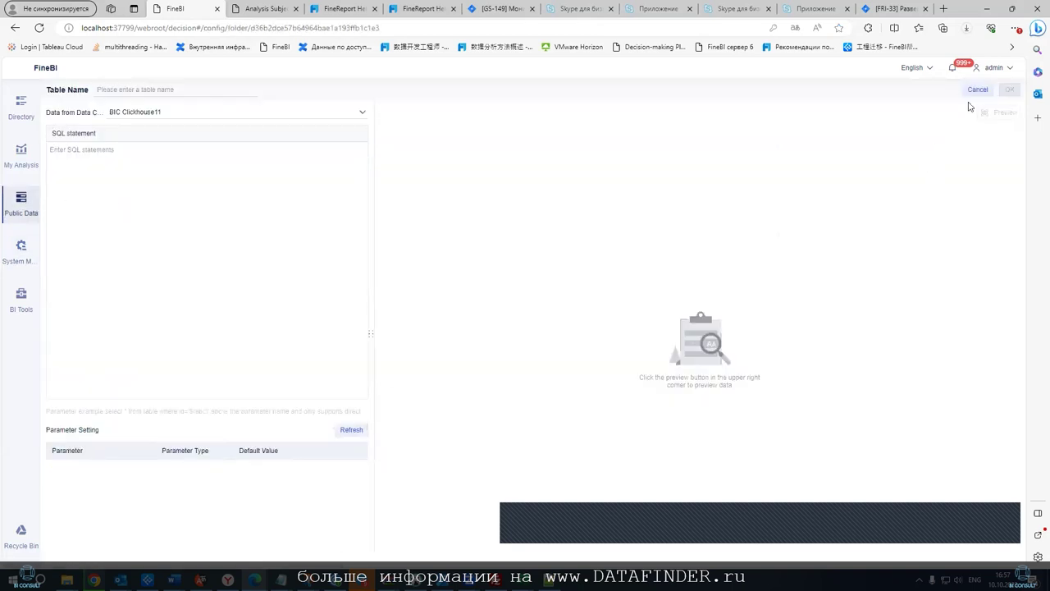
Cancel the SQL dataset, browse Server Dataset tables without adding one, then preview XMLDS1
{"action": "left_click", "coordinate": [977, 91]}
{"action": "left_click", "coordinate": [238, 115]}
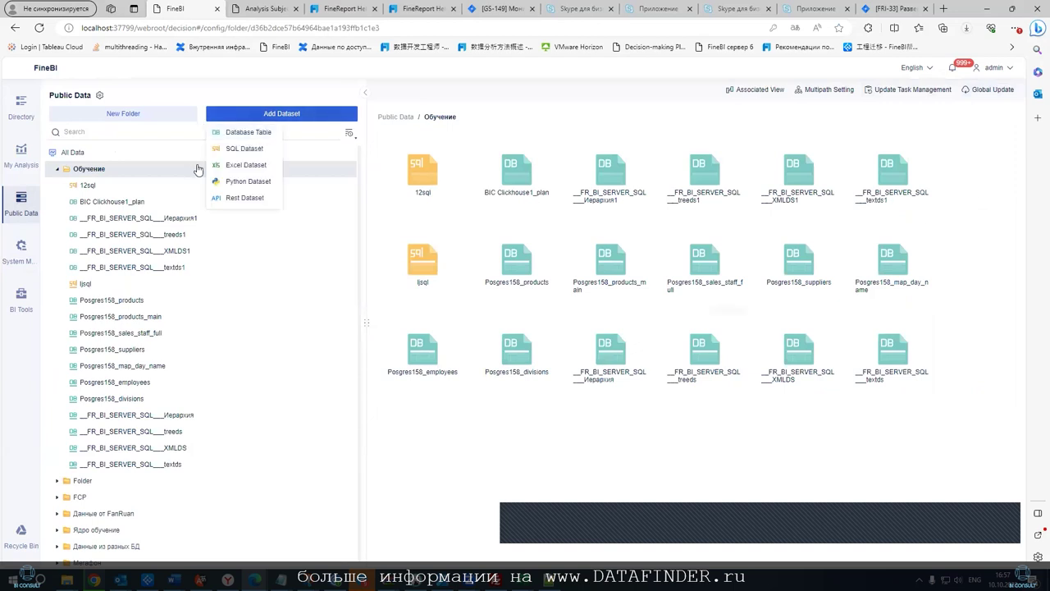
{"action": "left_click", "coordinate": [242, 148]}
{"action": "left_click", "coordinate": [70, 352]}
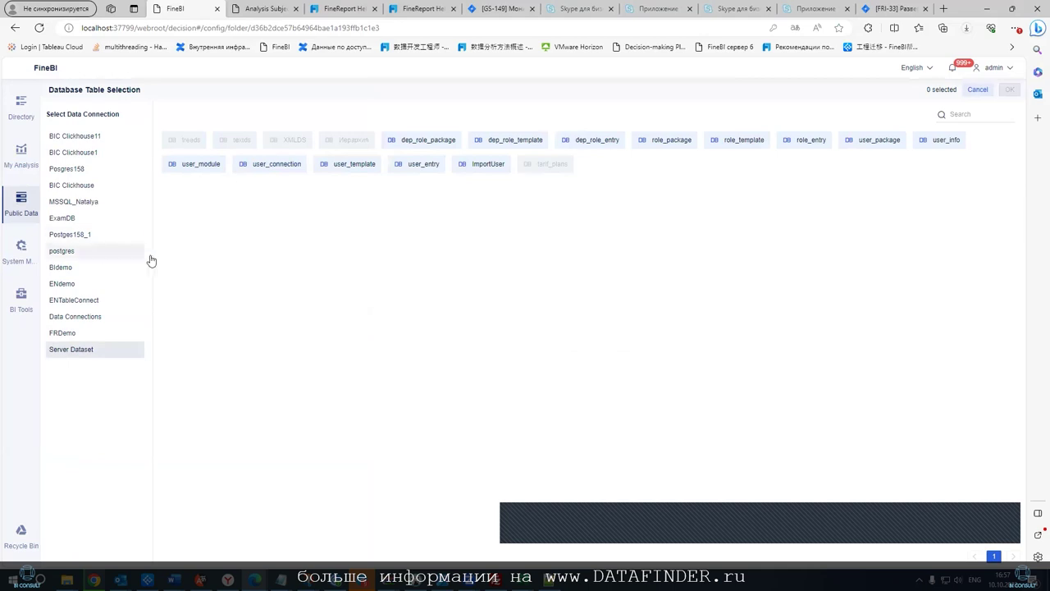
{"action": "left_click", "coordinate": [978, 91]}
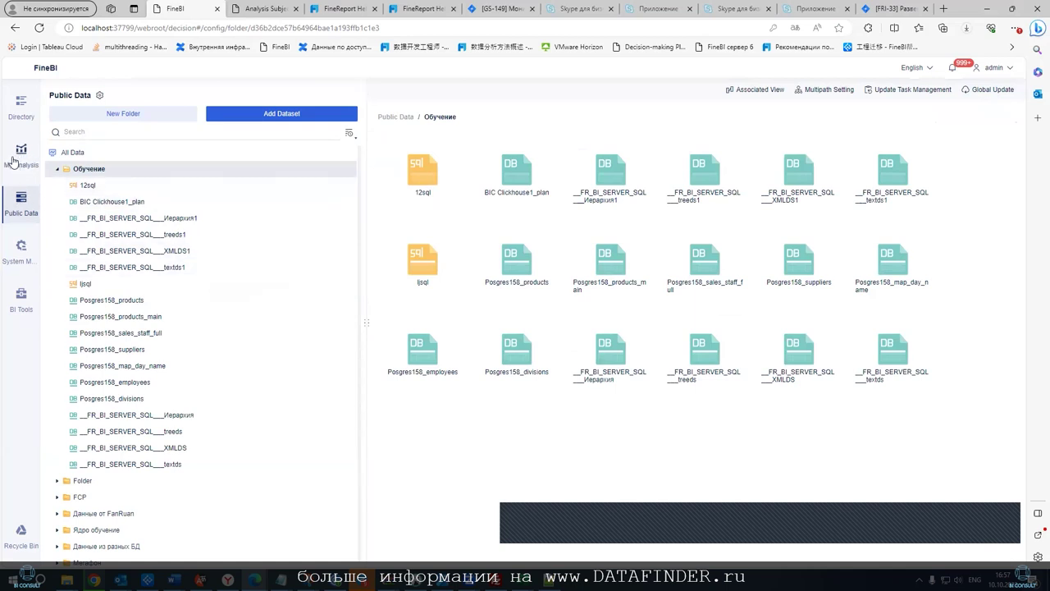
{"action": "left_click", "coordinate": [90, 251]}
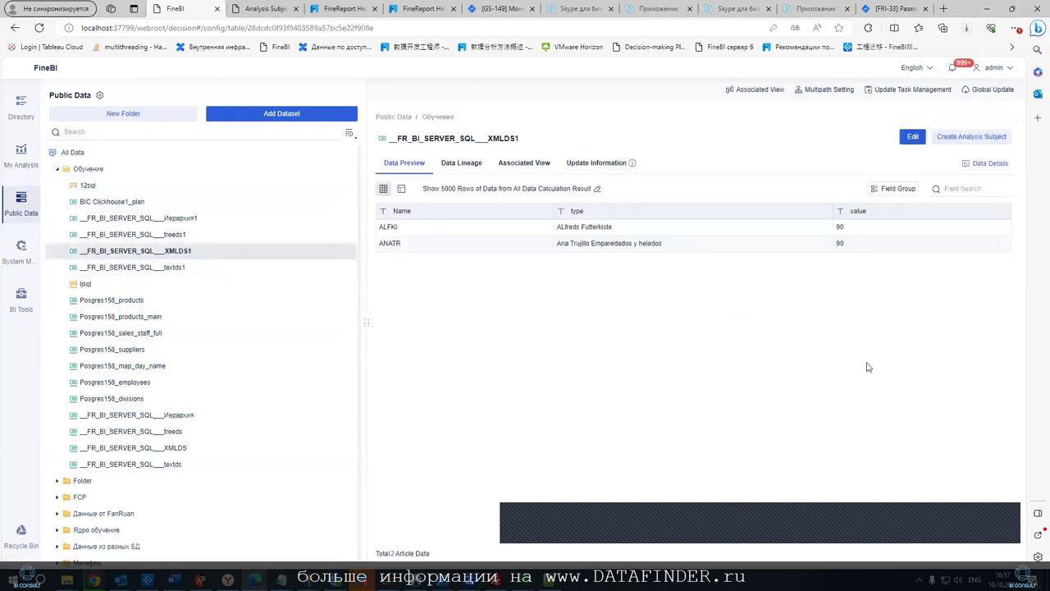